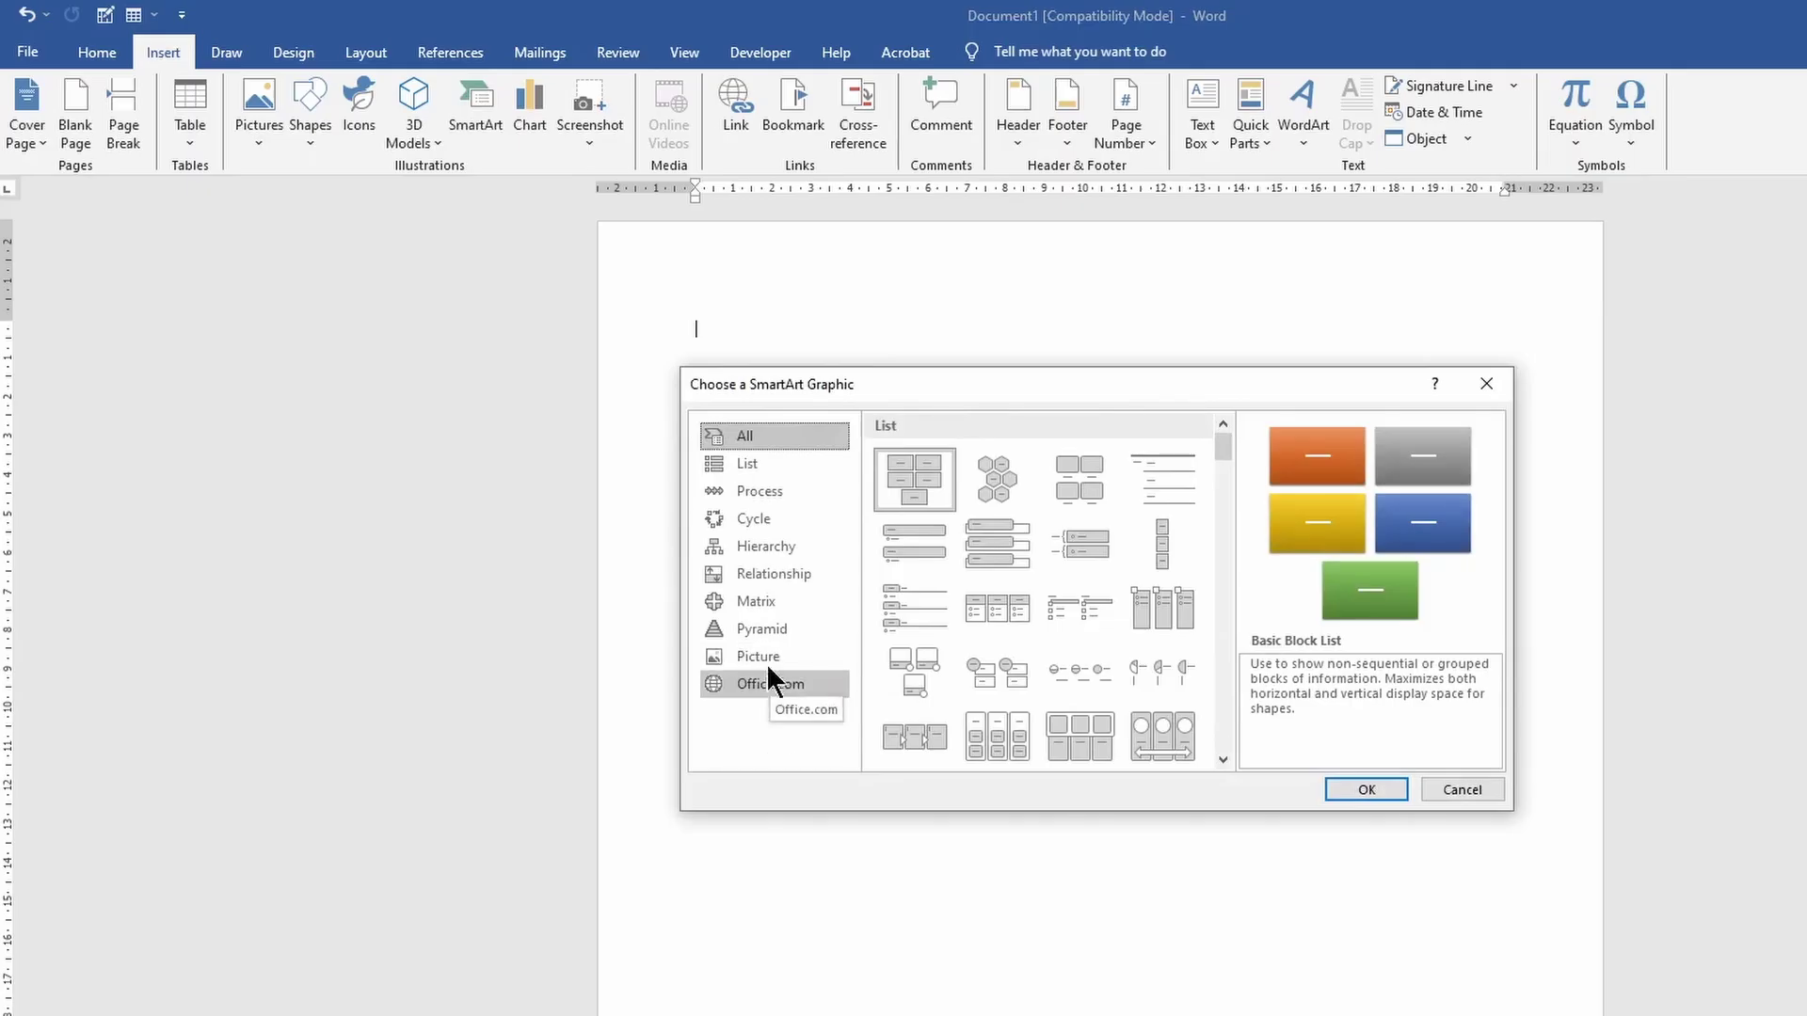
Step: Browse the SmartArt categories, then pick the Block Cycle layout from the Cycle group
left_click(740, 463)
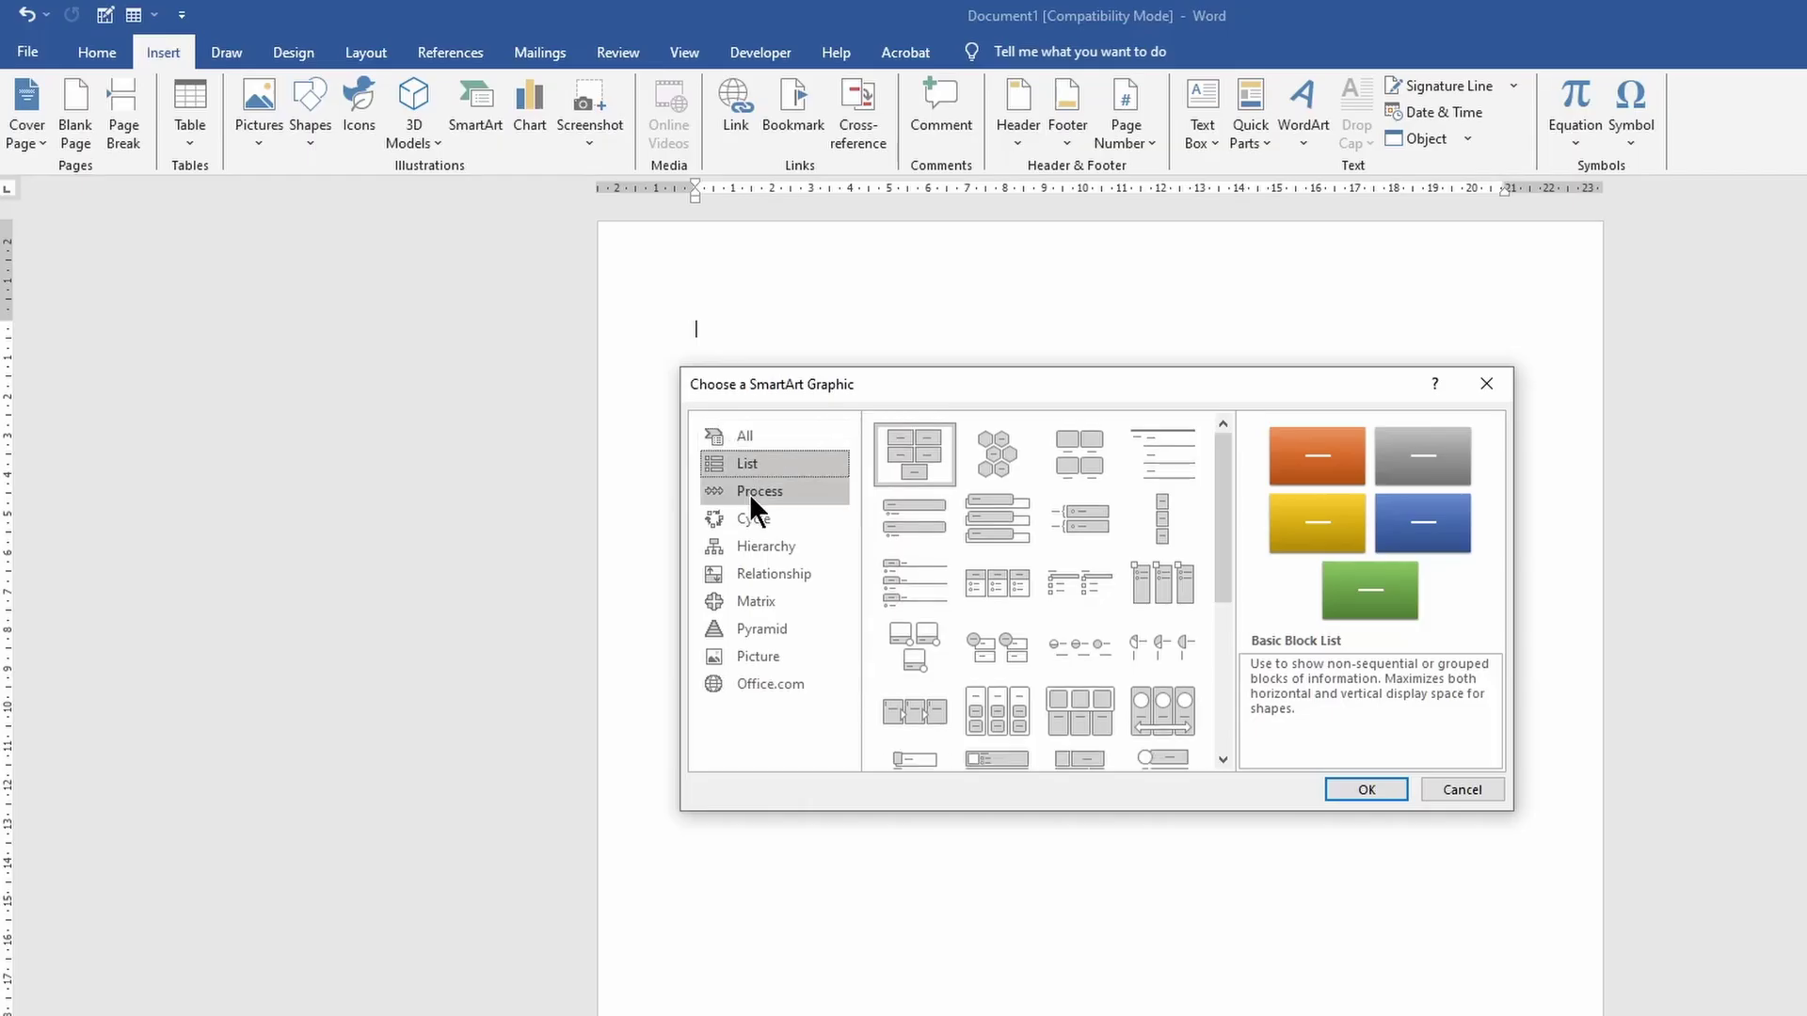
left_click(749, 493)
left_click(749, 525)
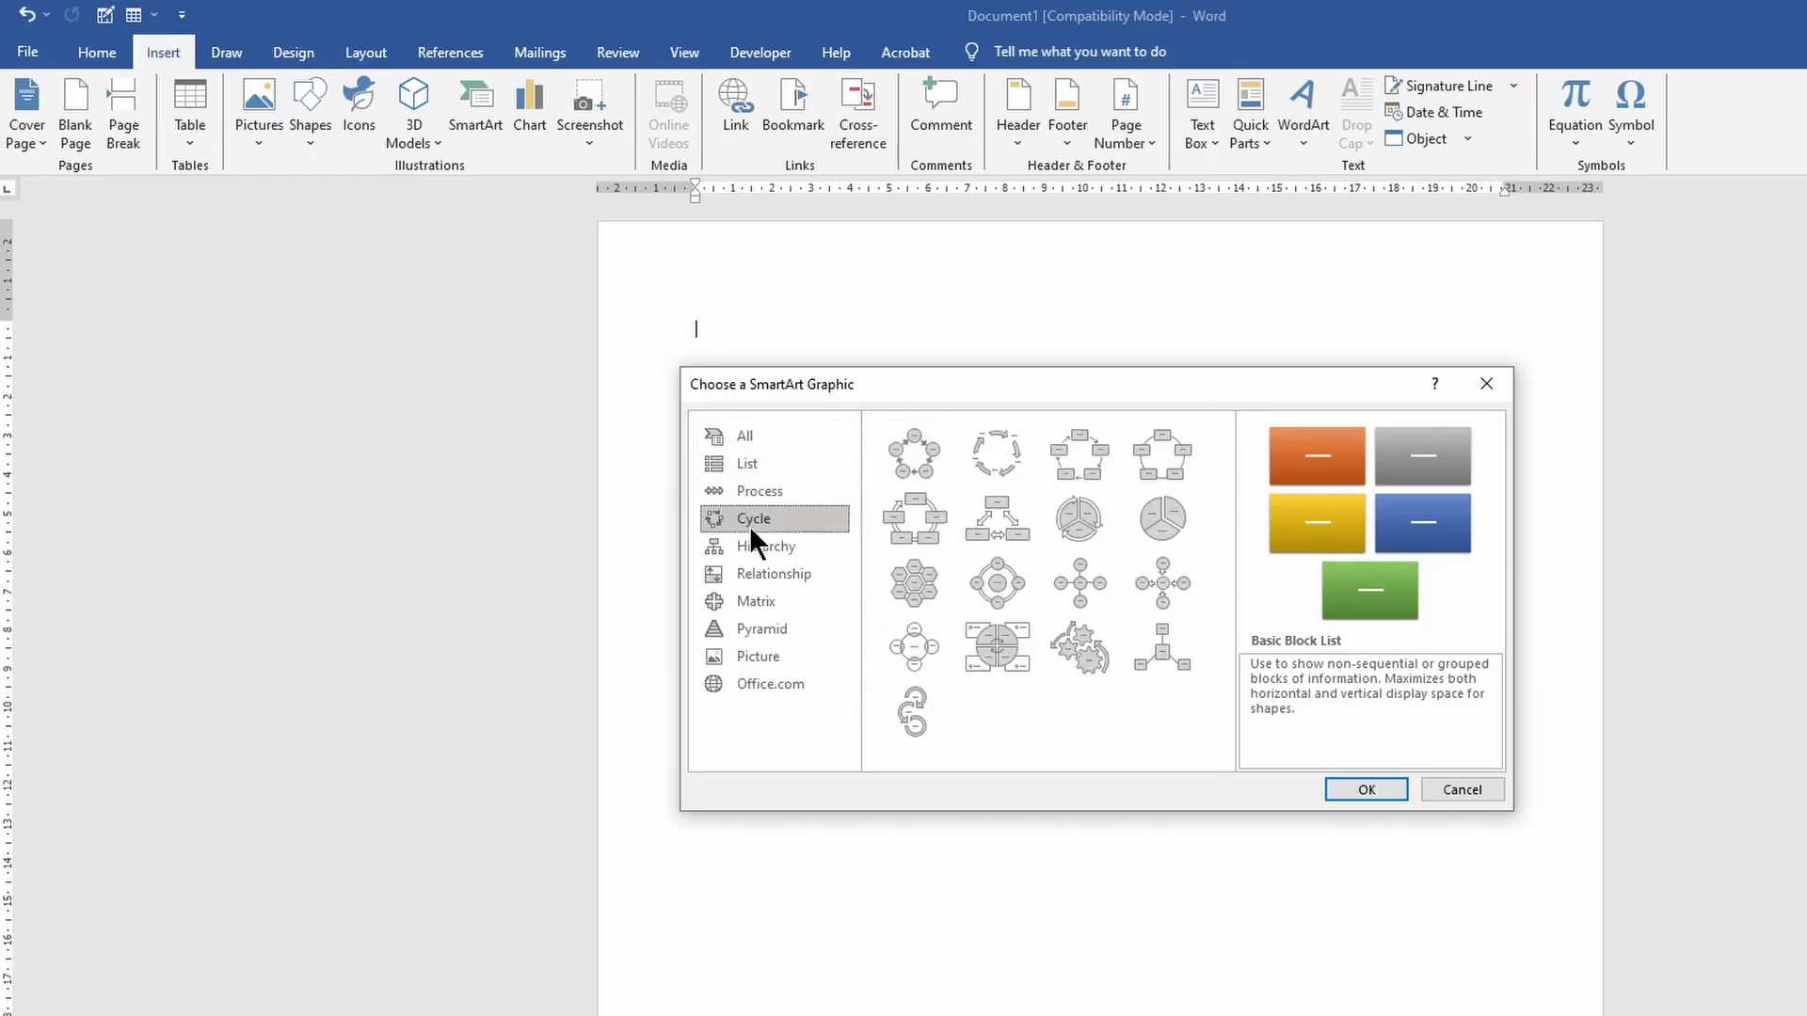
left_click(756, 549)
left_click(764, 563)
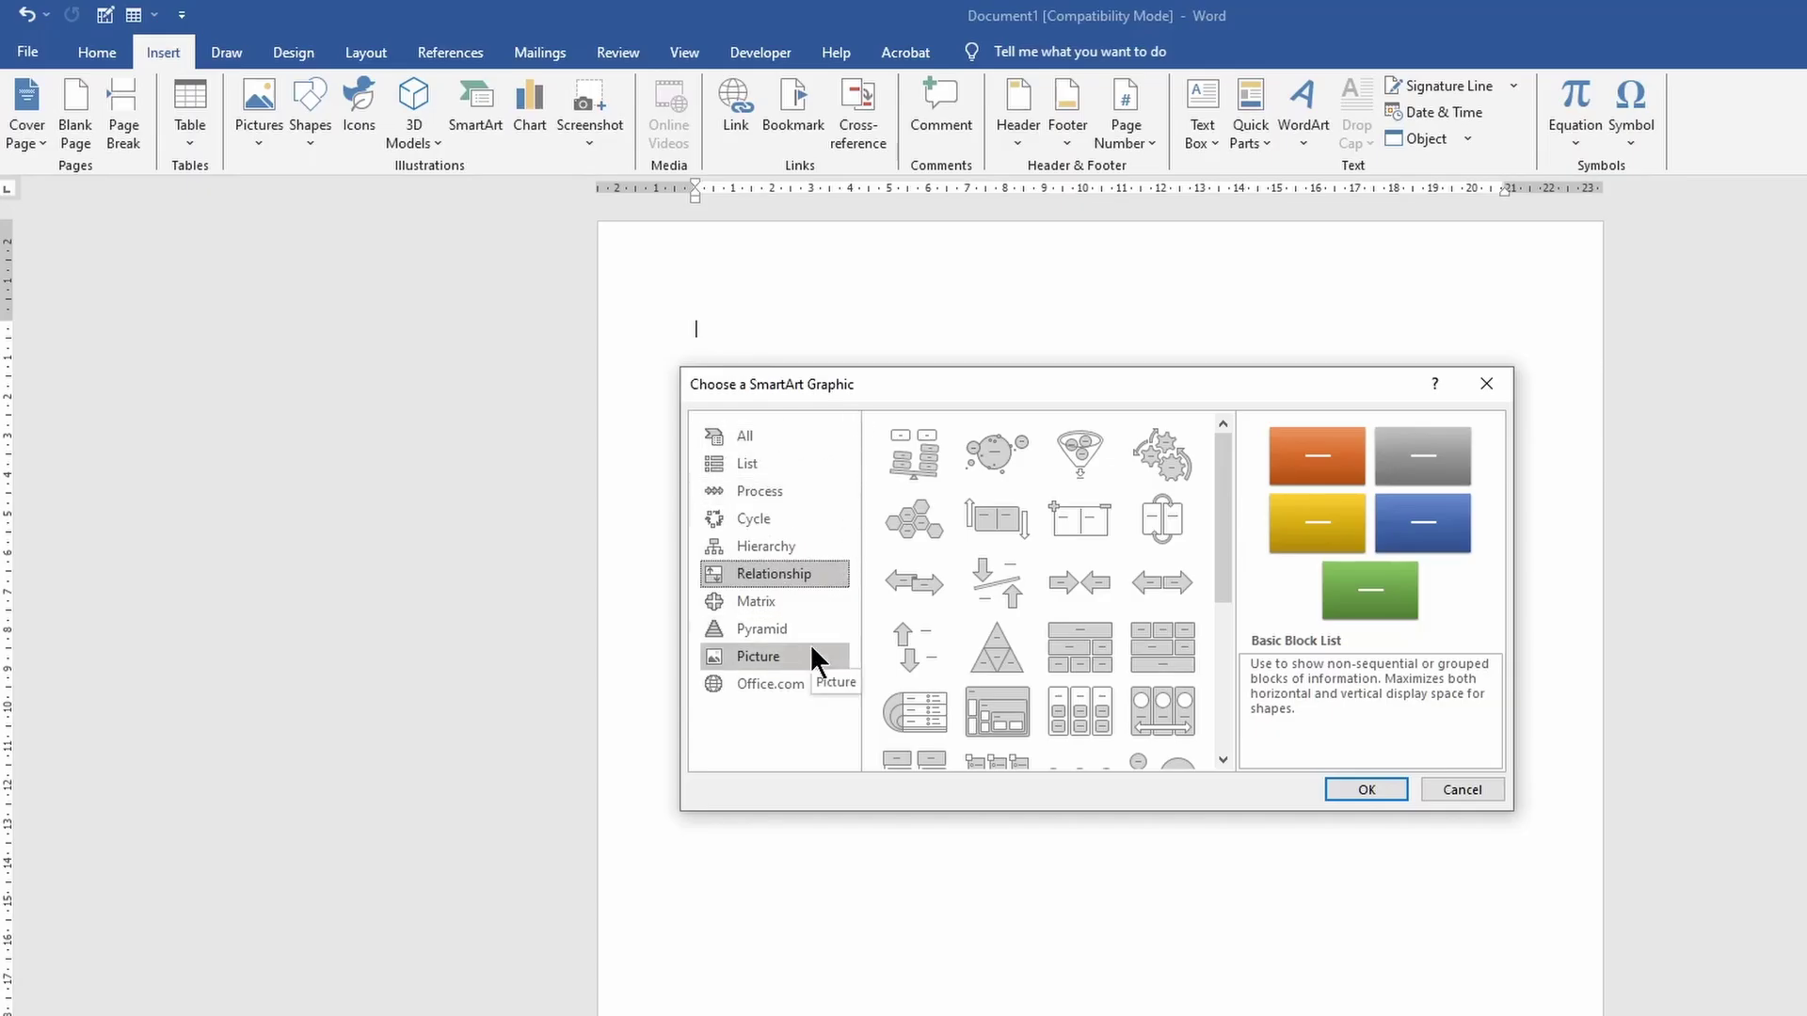
left_click(765, 436)
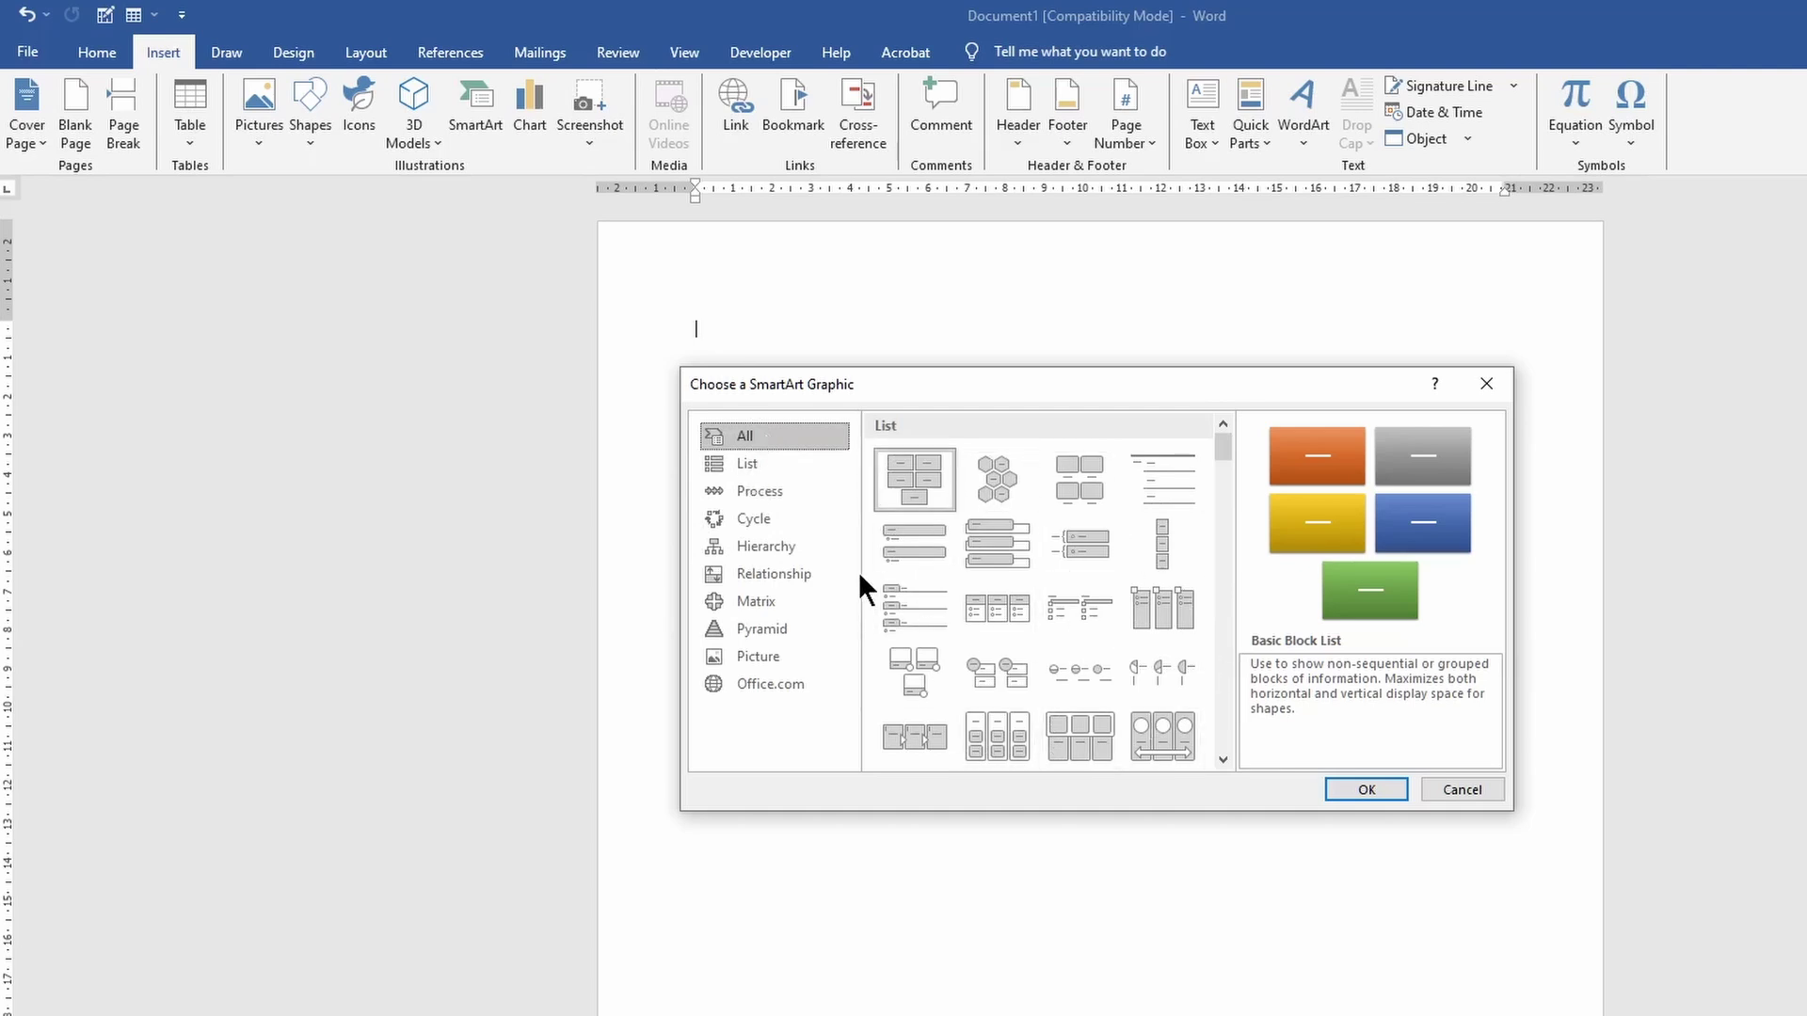
left_click(760, 488)
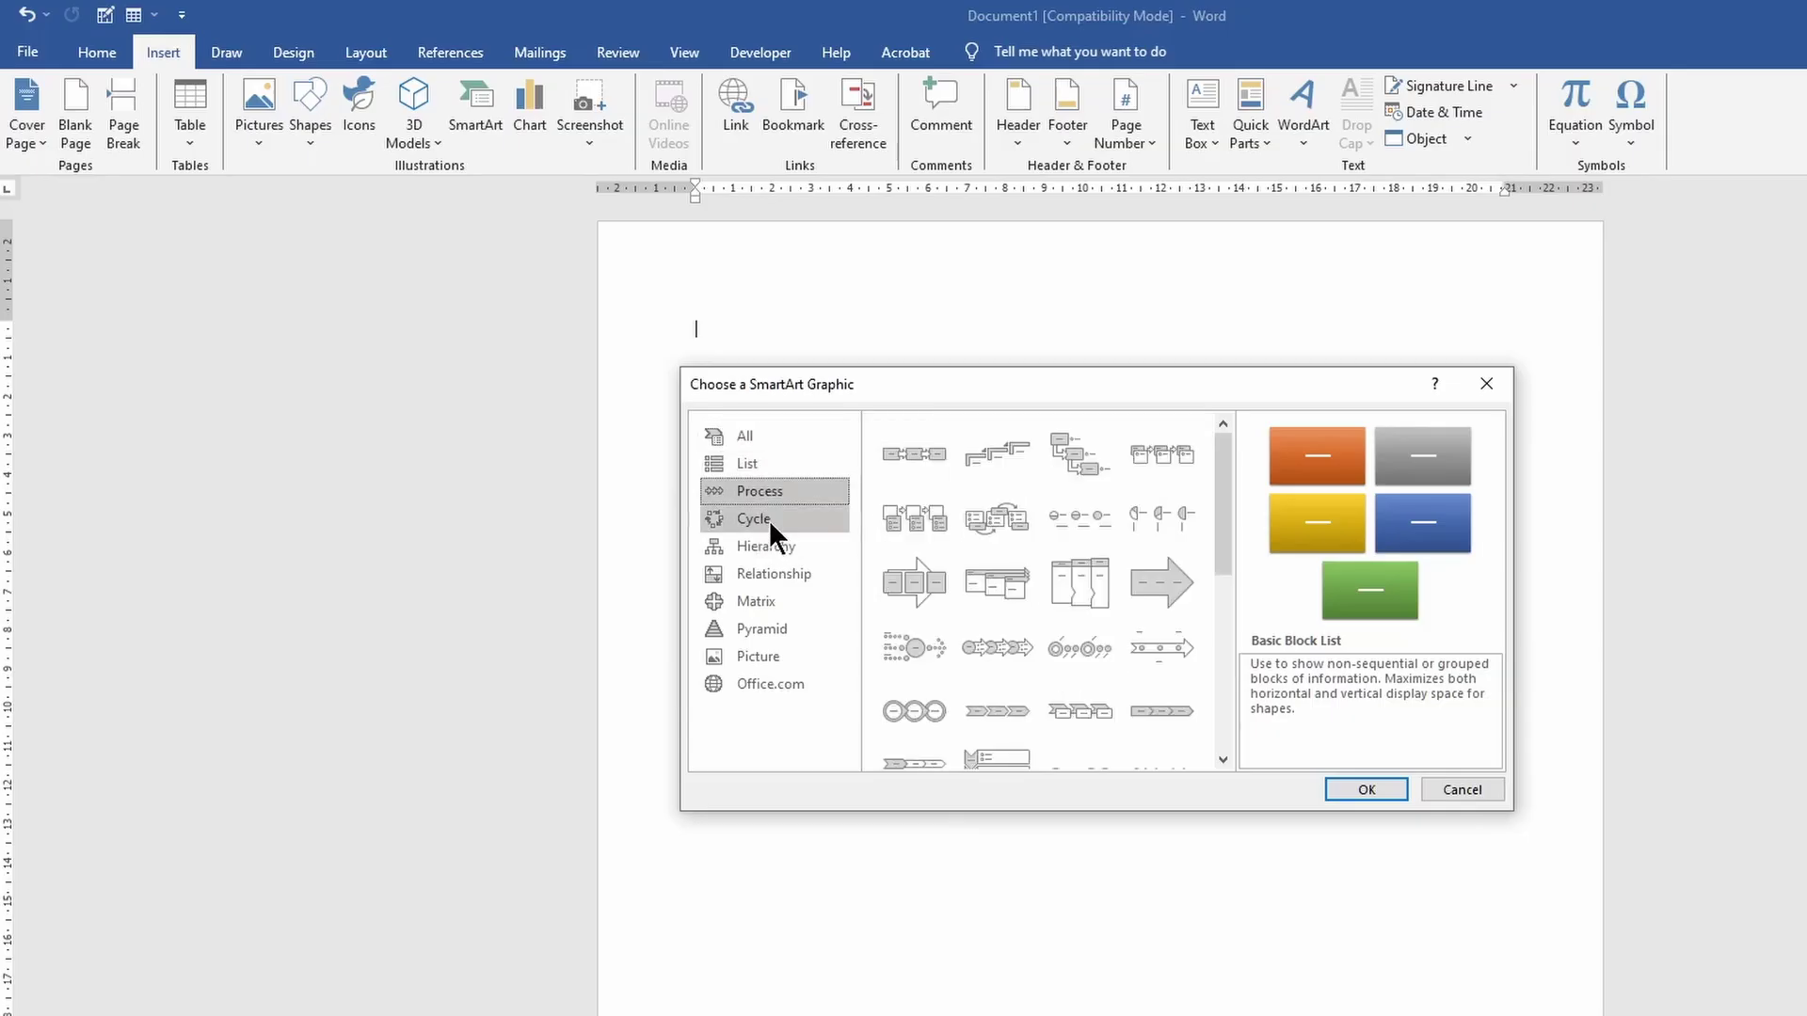
left_click(770, 519)
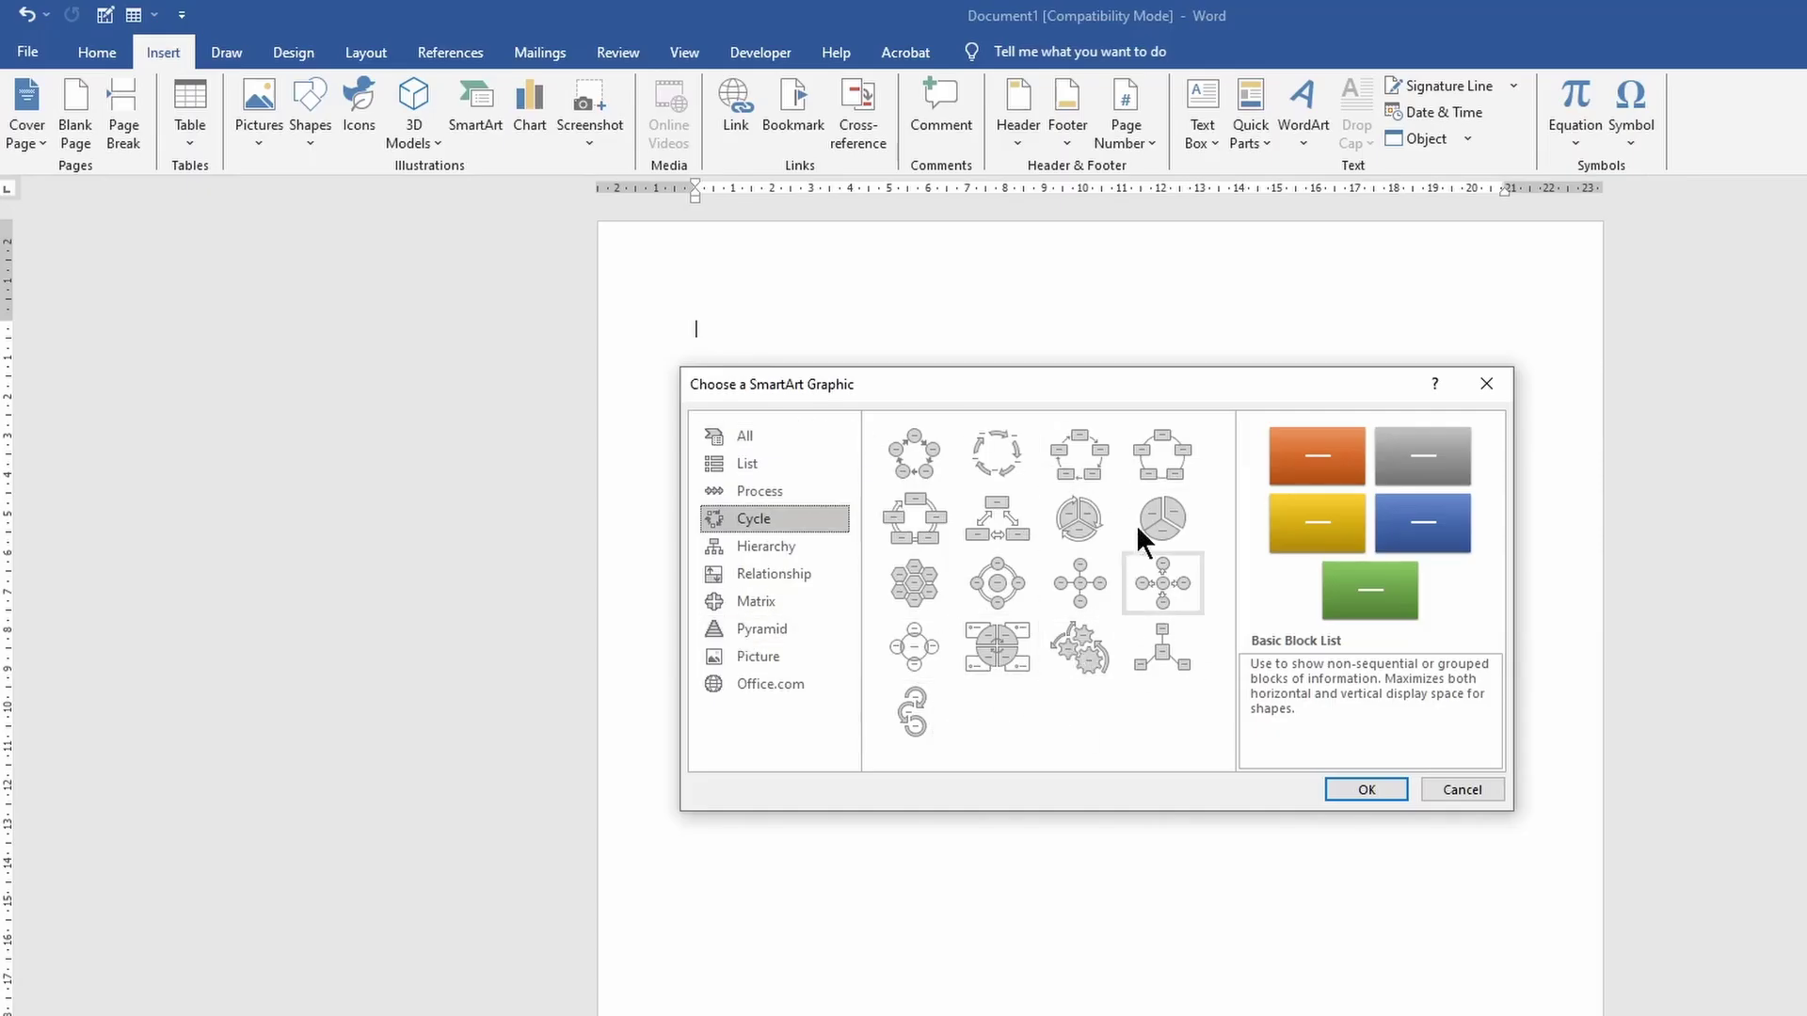
left_click(1070, 456)
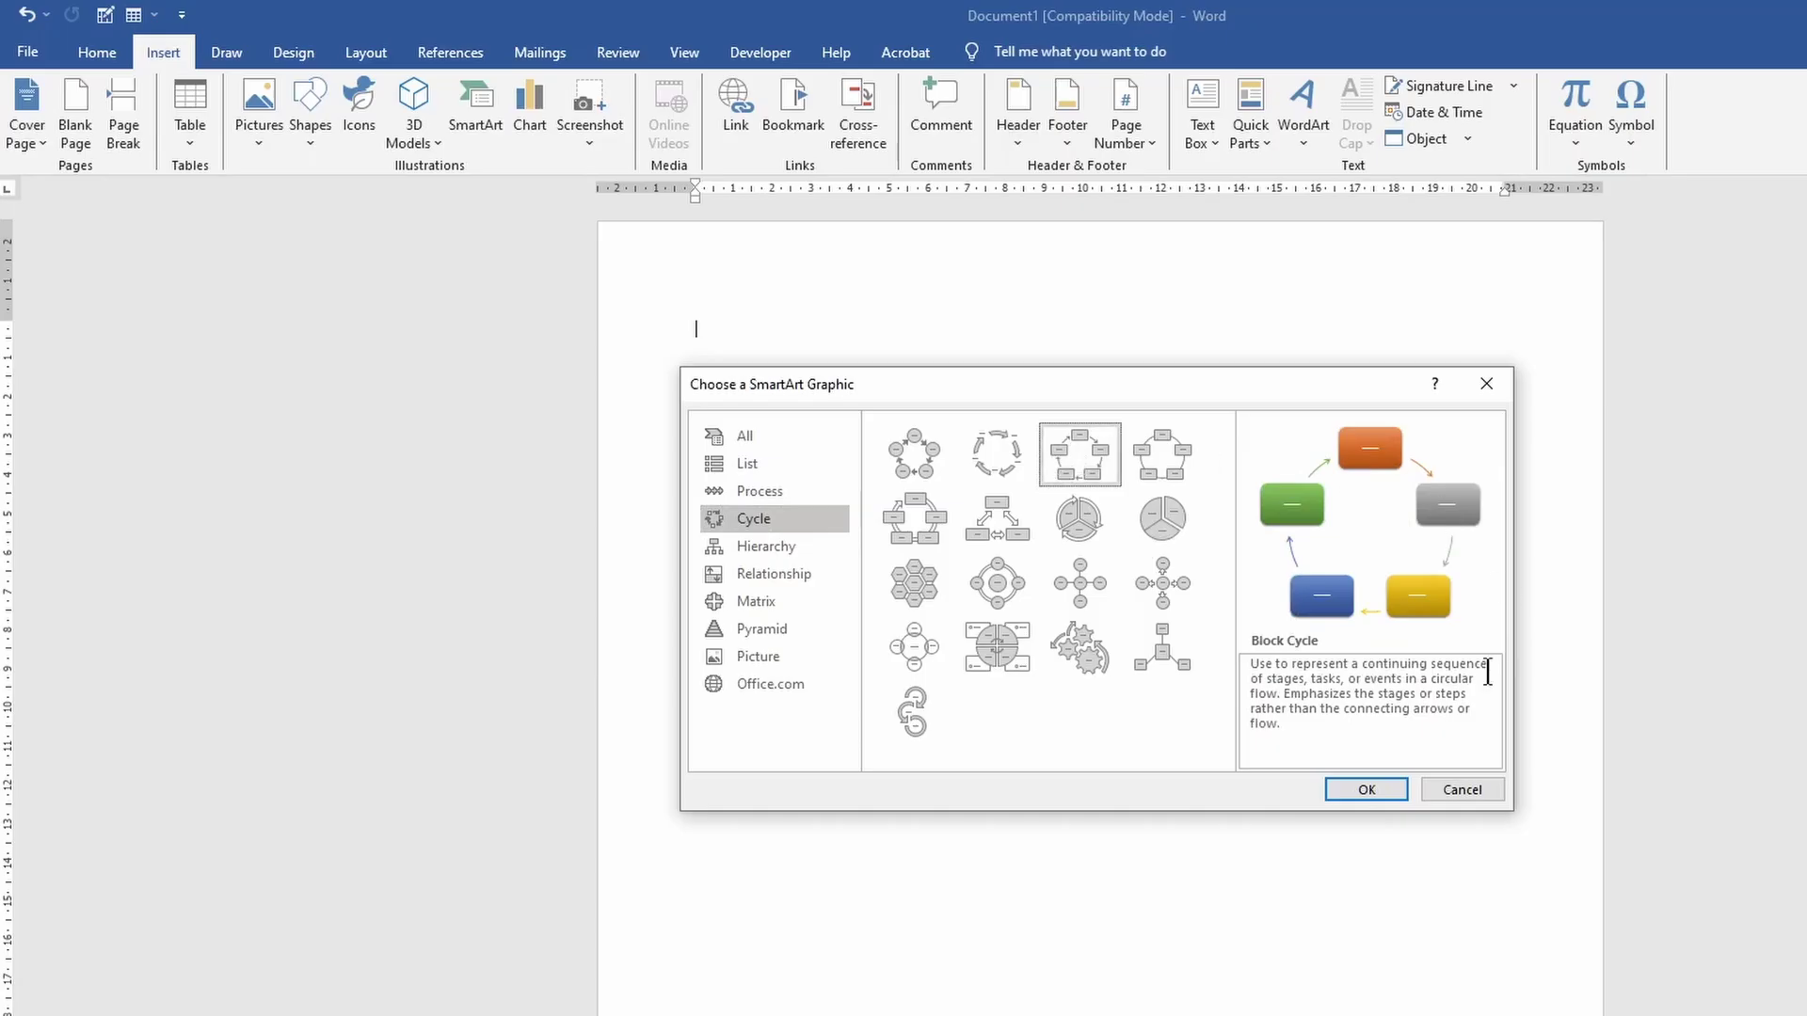
Step: Insert the Block Cycle diagram and label its top box 'grass'
left_click(1364, 791)
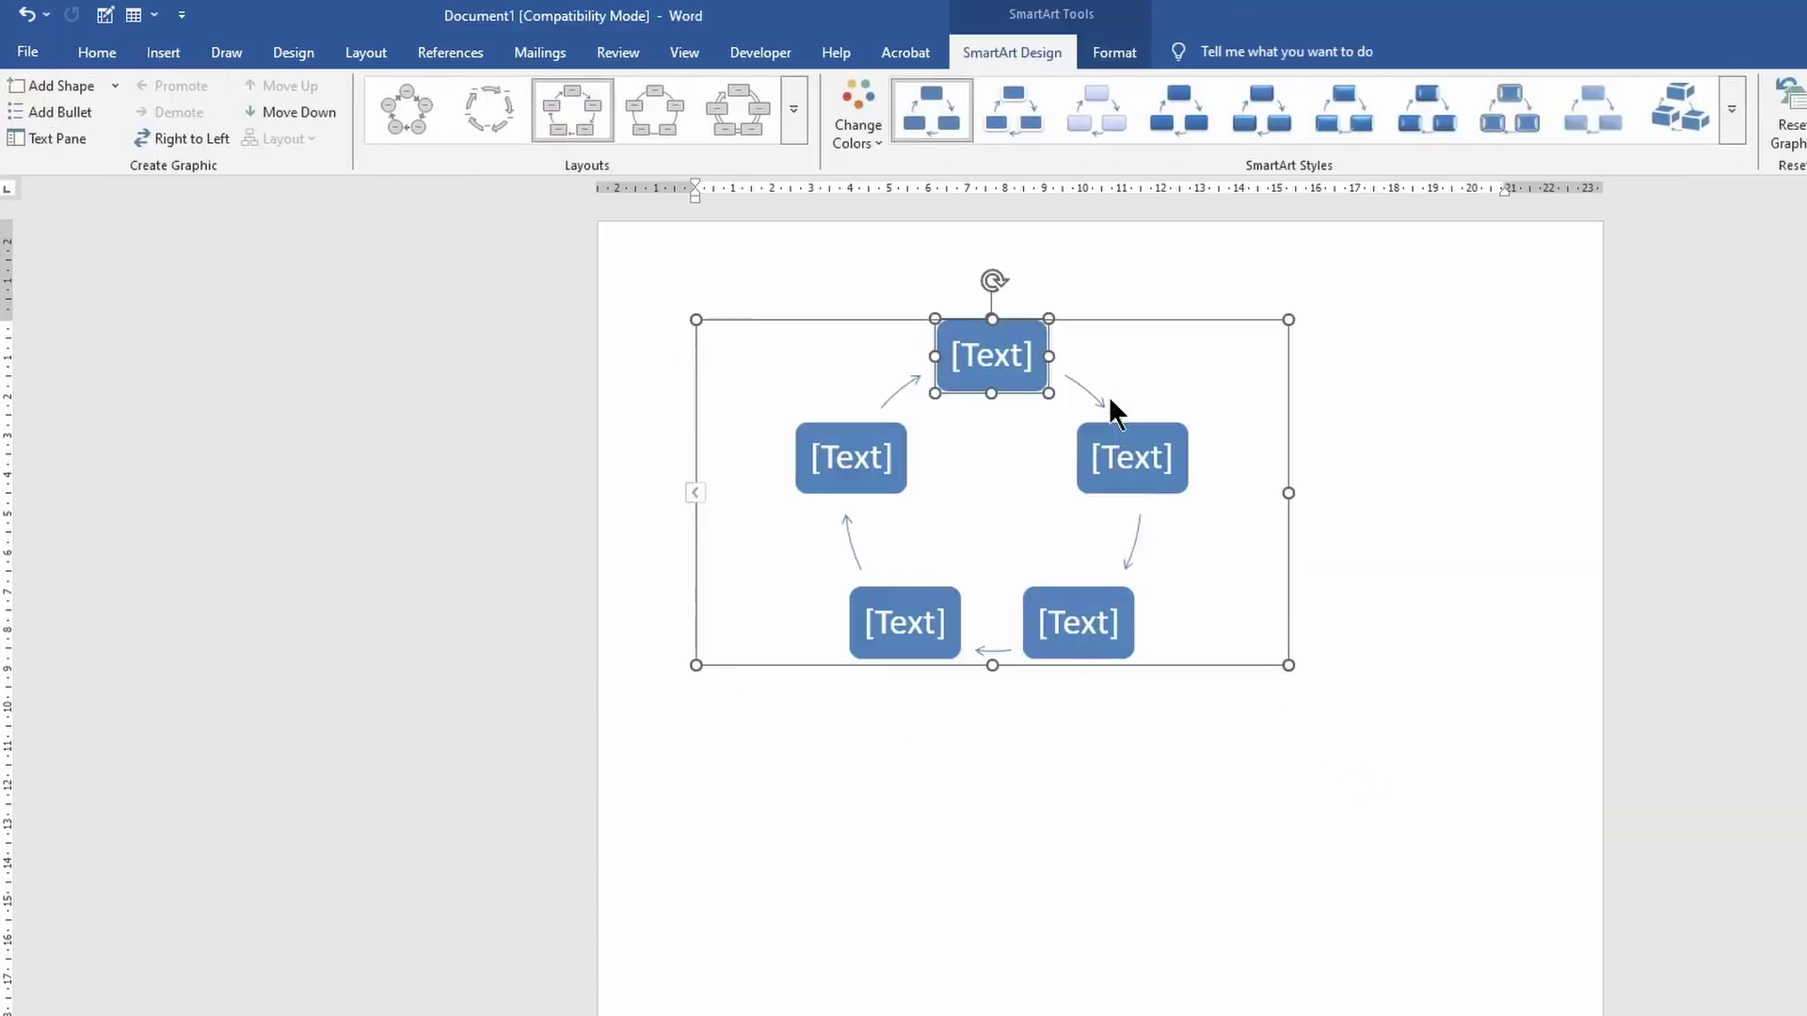
left_click(1179, 327)
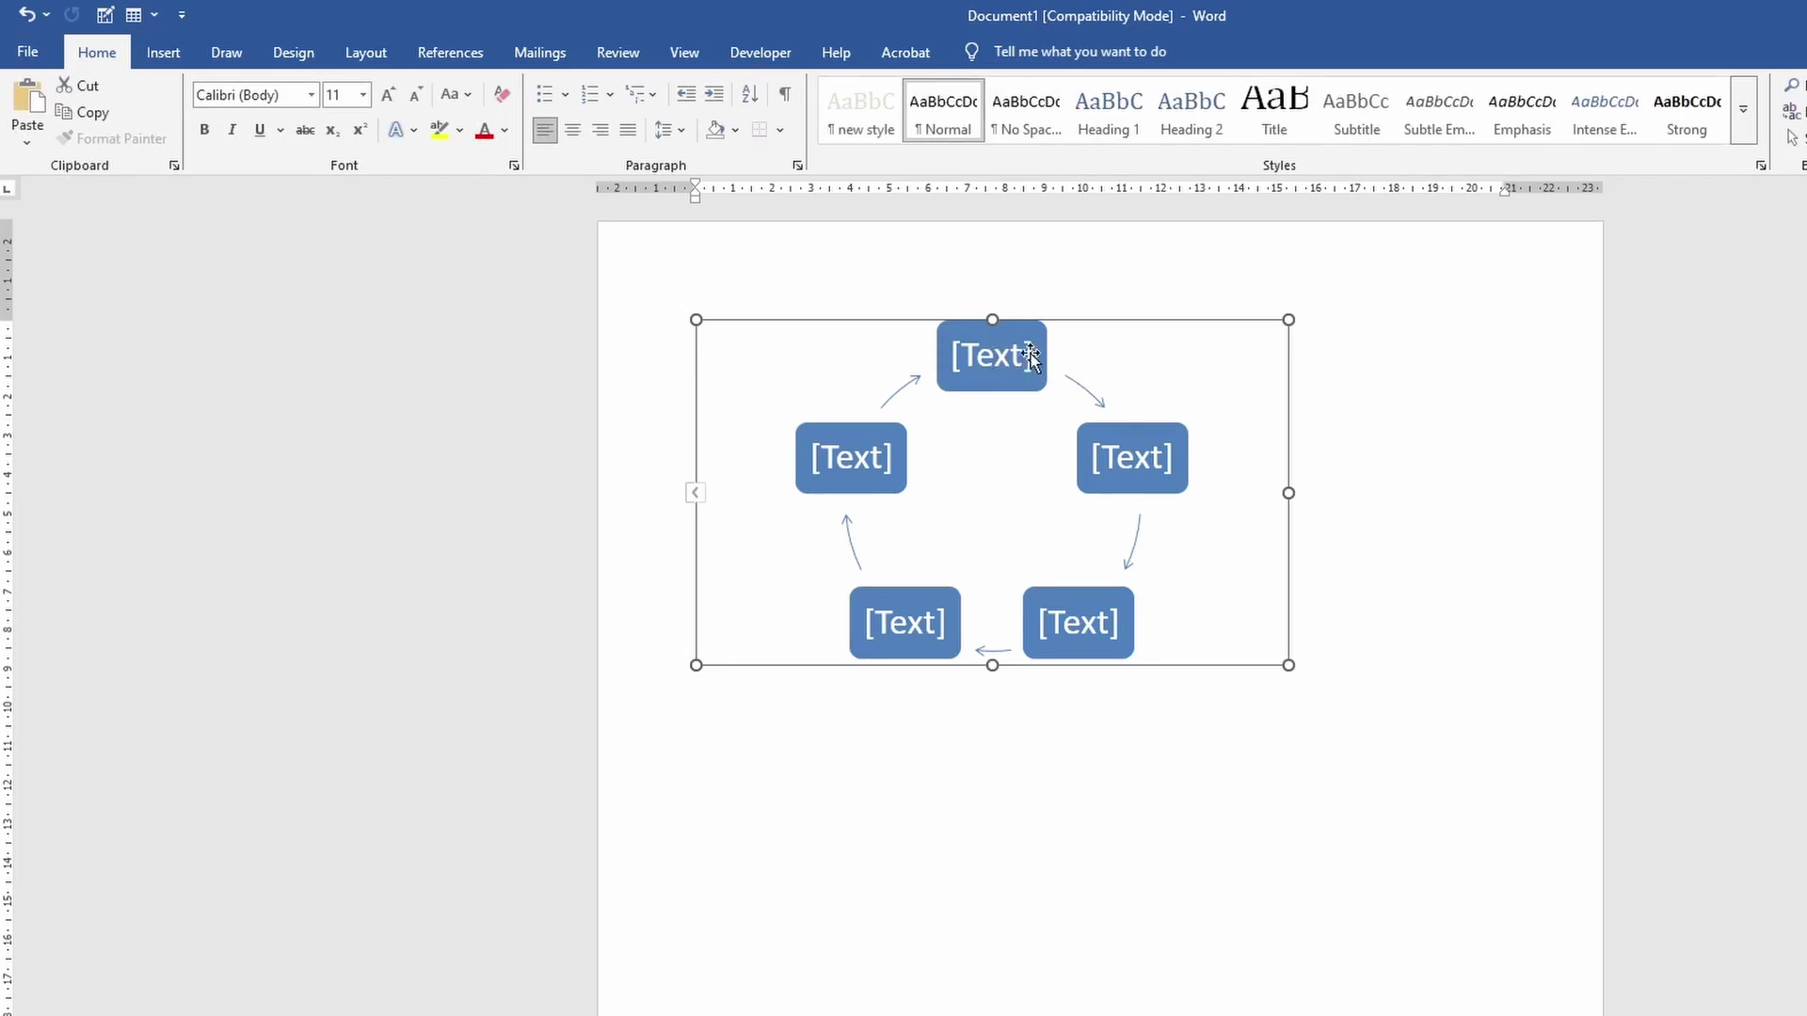
left_click(1031, 358)
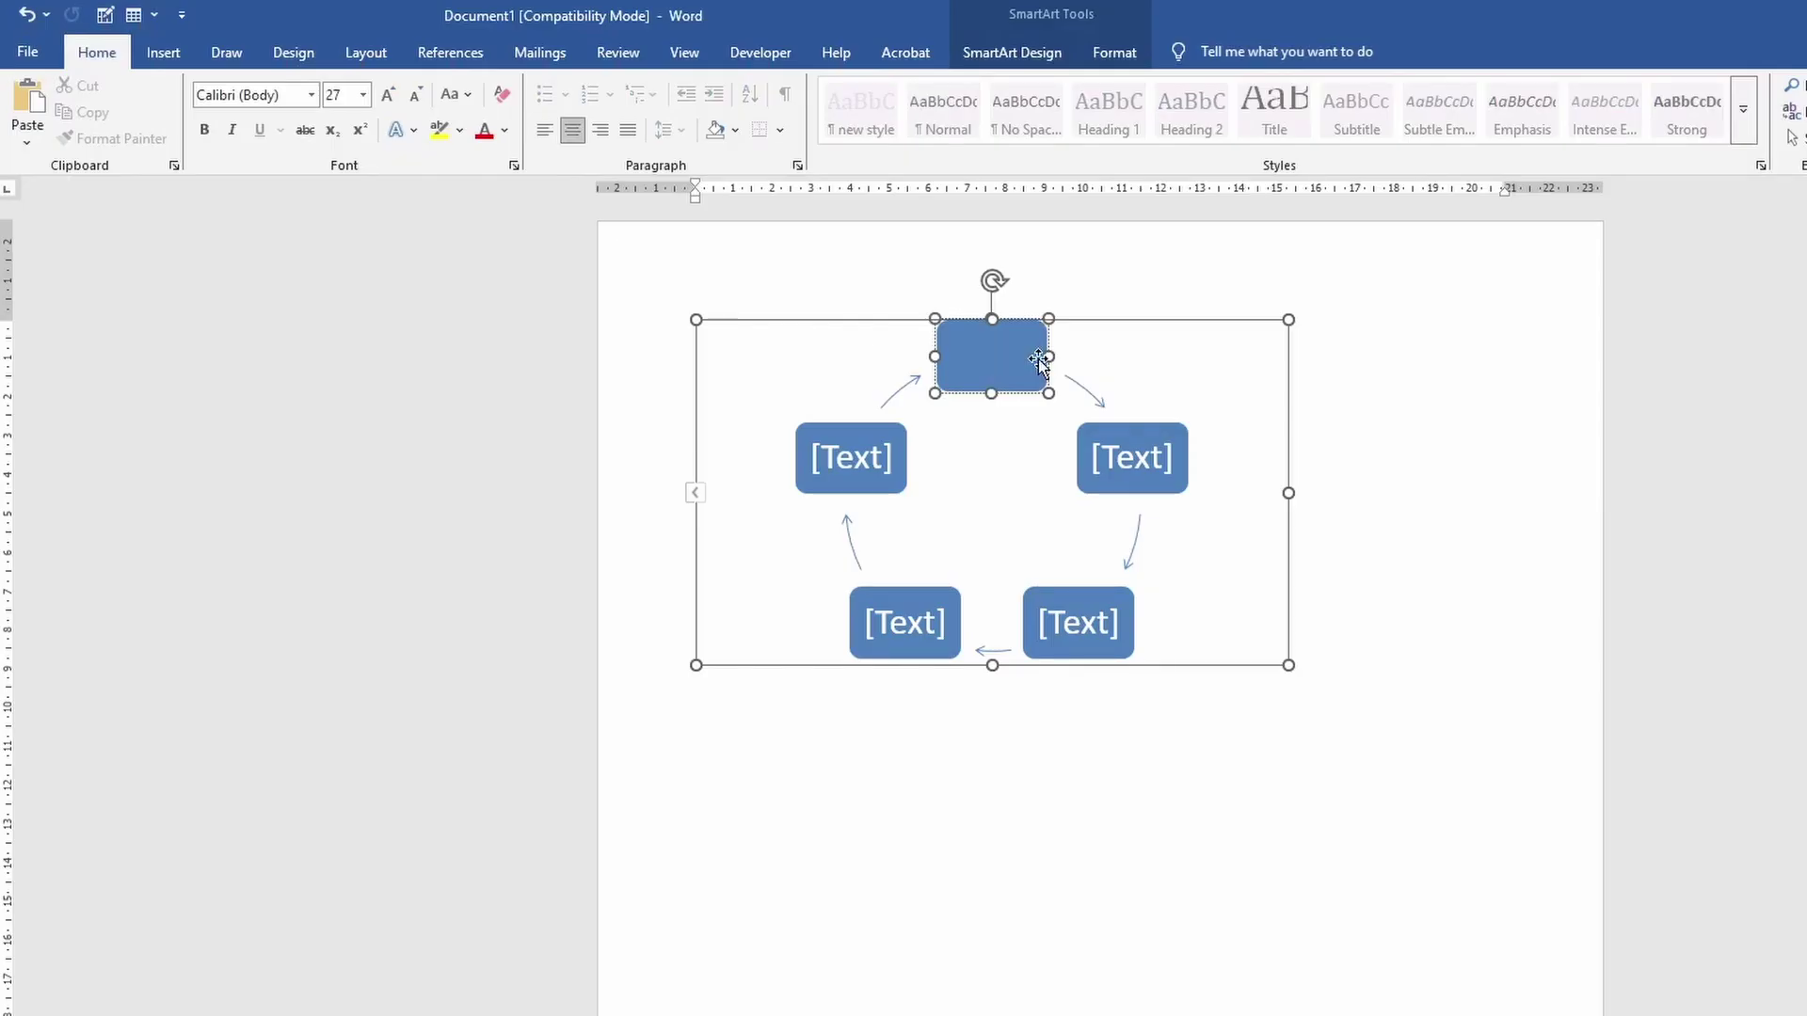
type("grass")
Step: Label the remaining boxes 'grass hopper', 'Mice', 'snake' and 'Hawk' clockwise
left_click(1173, 467)
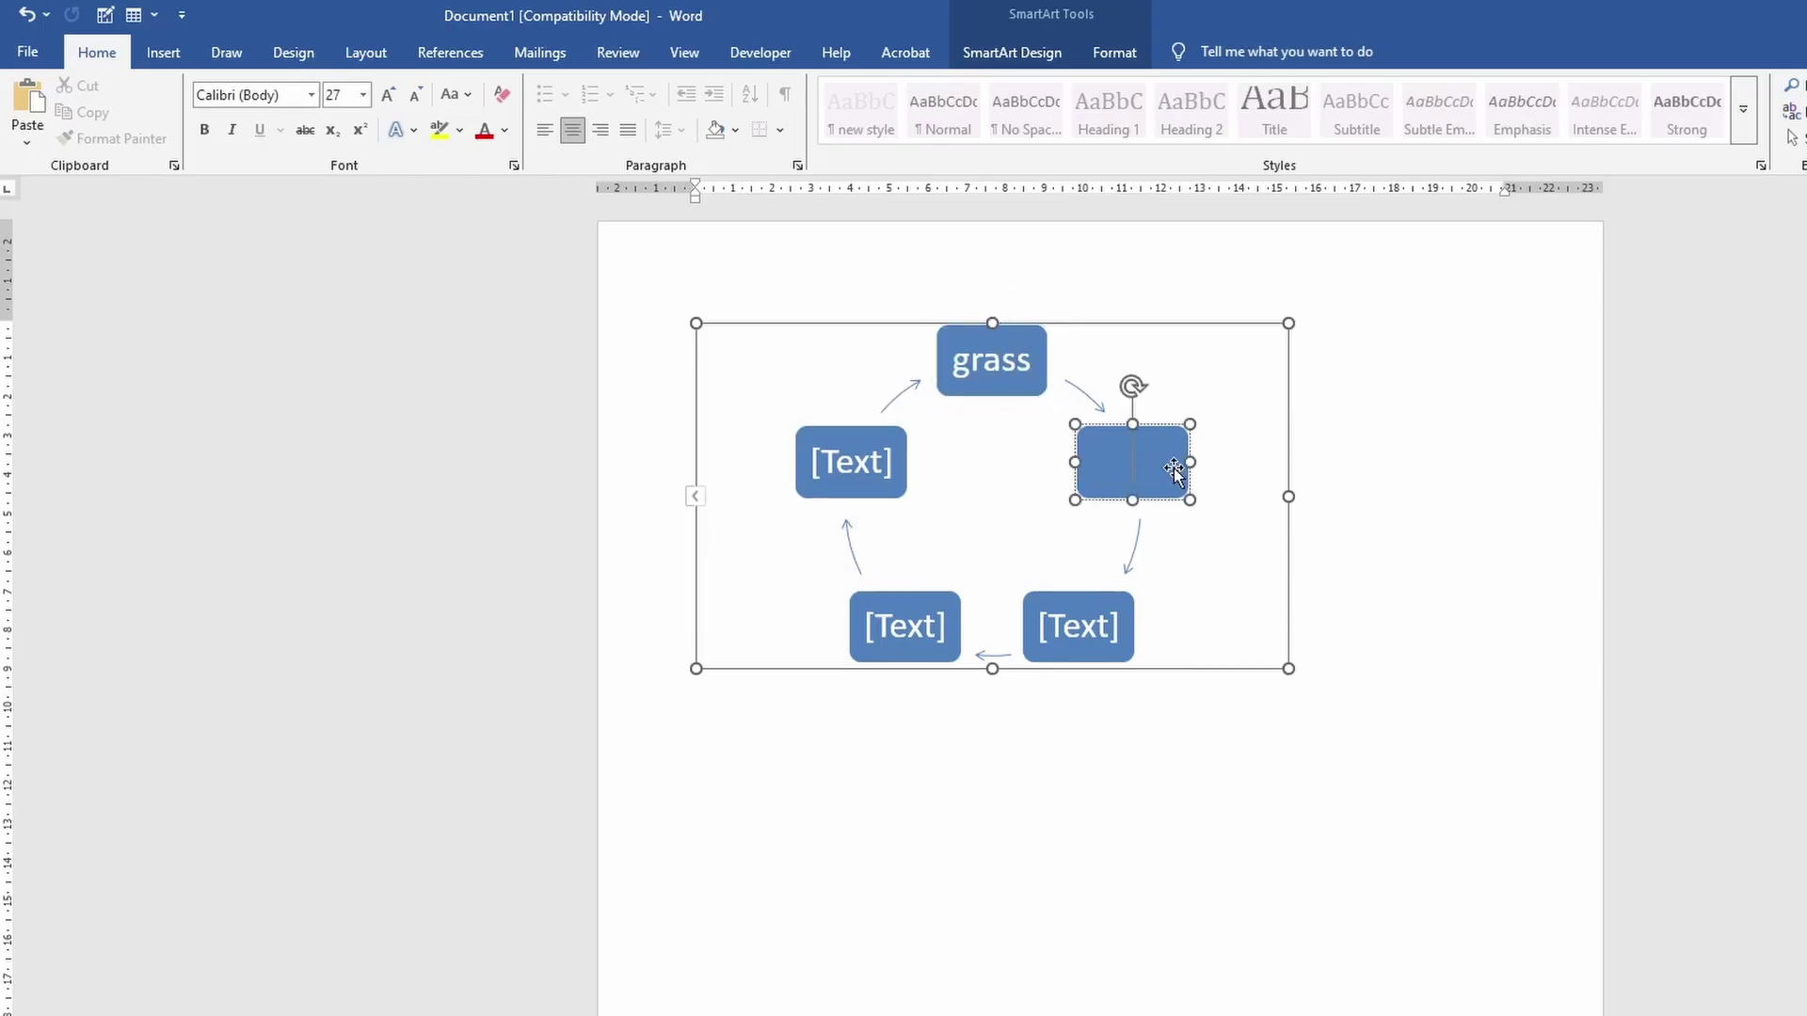
type("grass hopper")
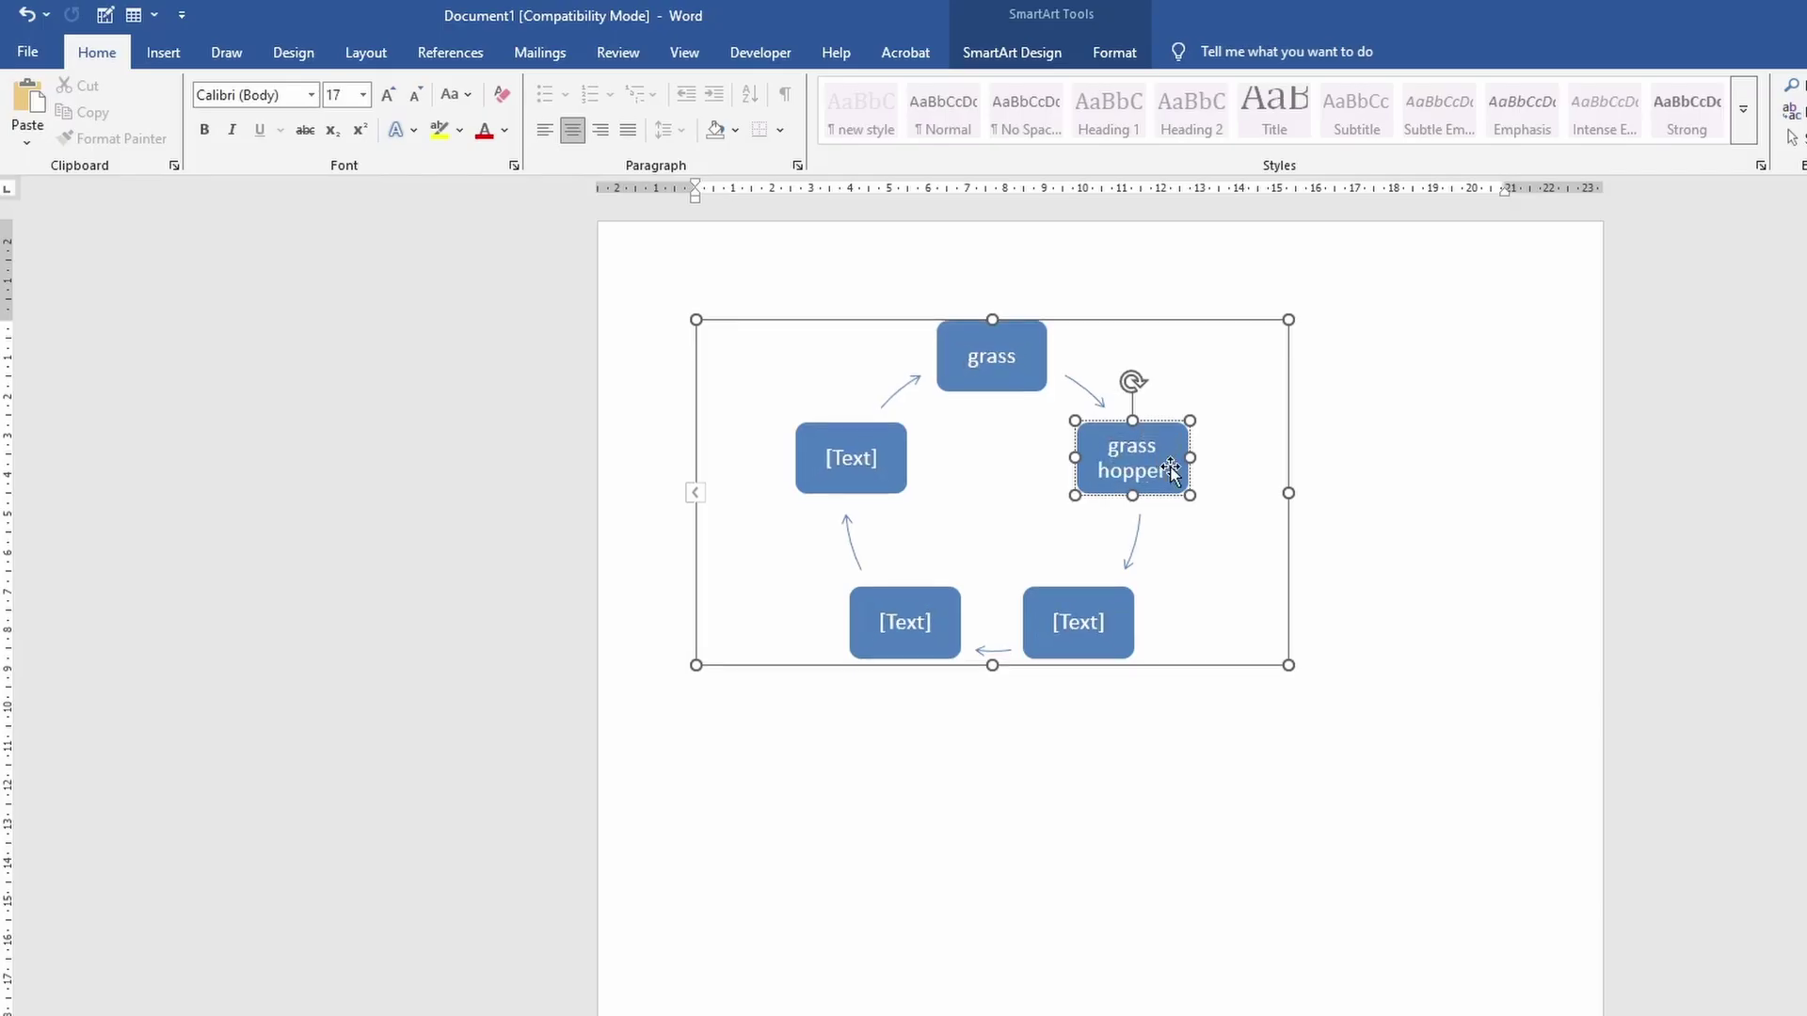
left_click(1082, 623)
type("Mi")
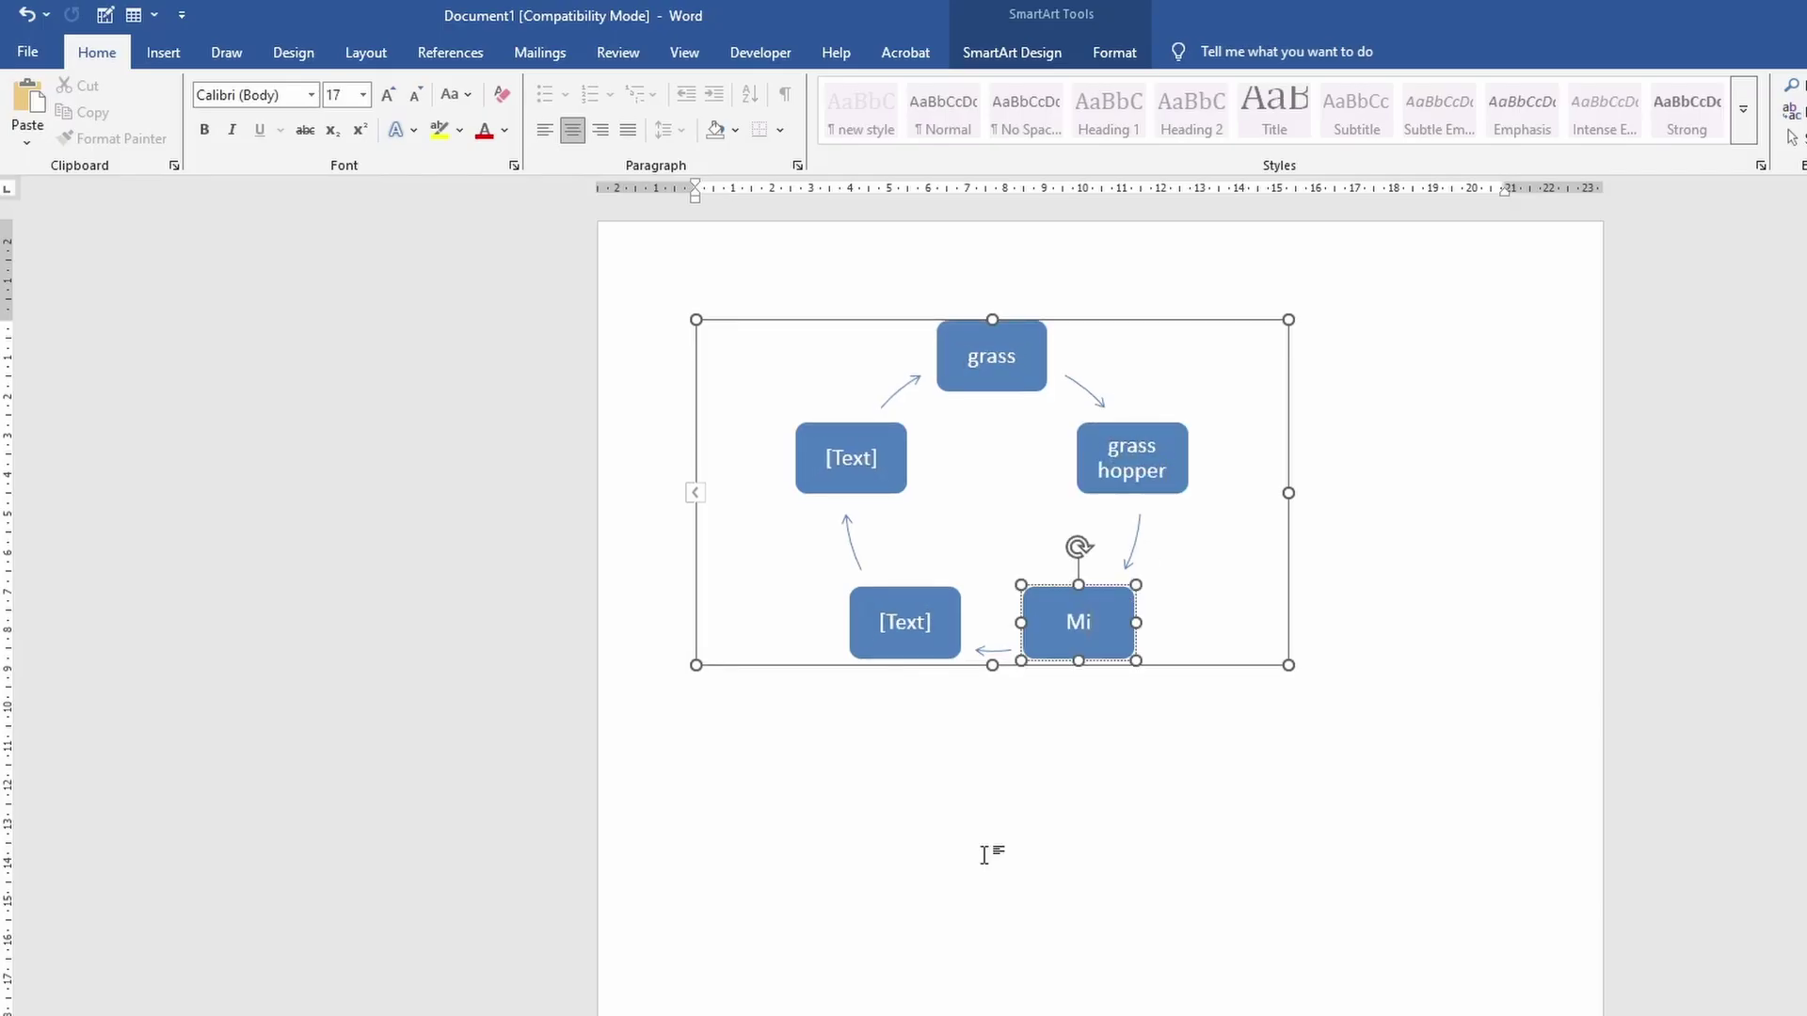
type("ce")
left_click(915, 640)
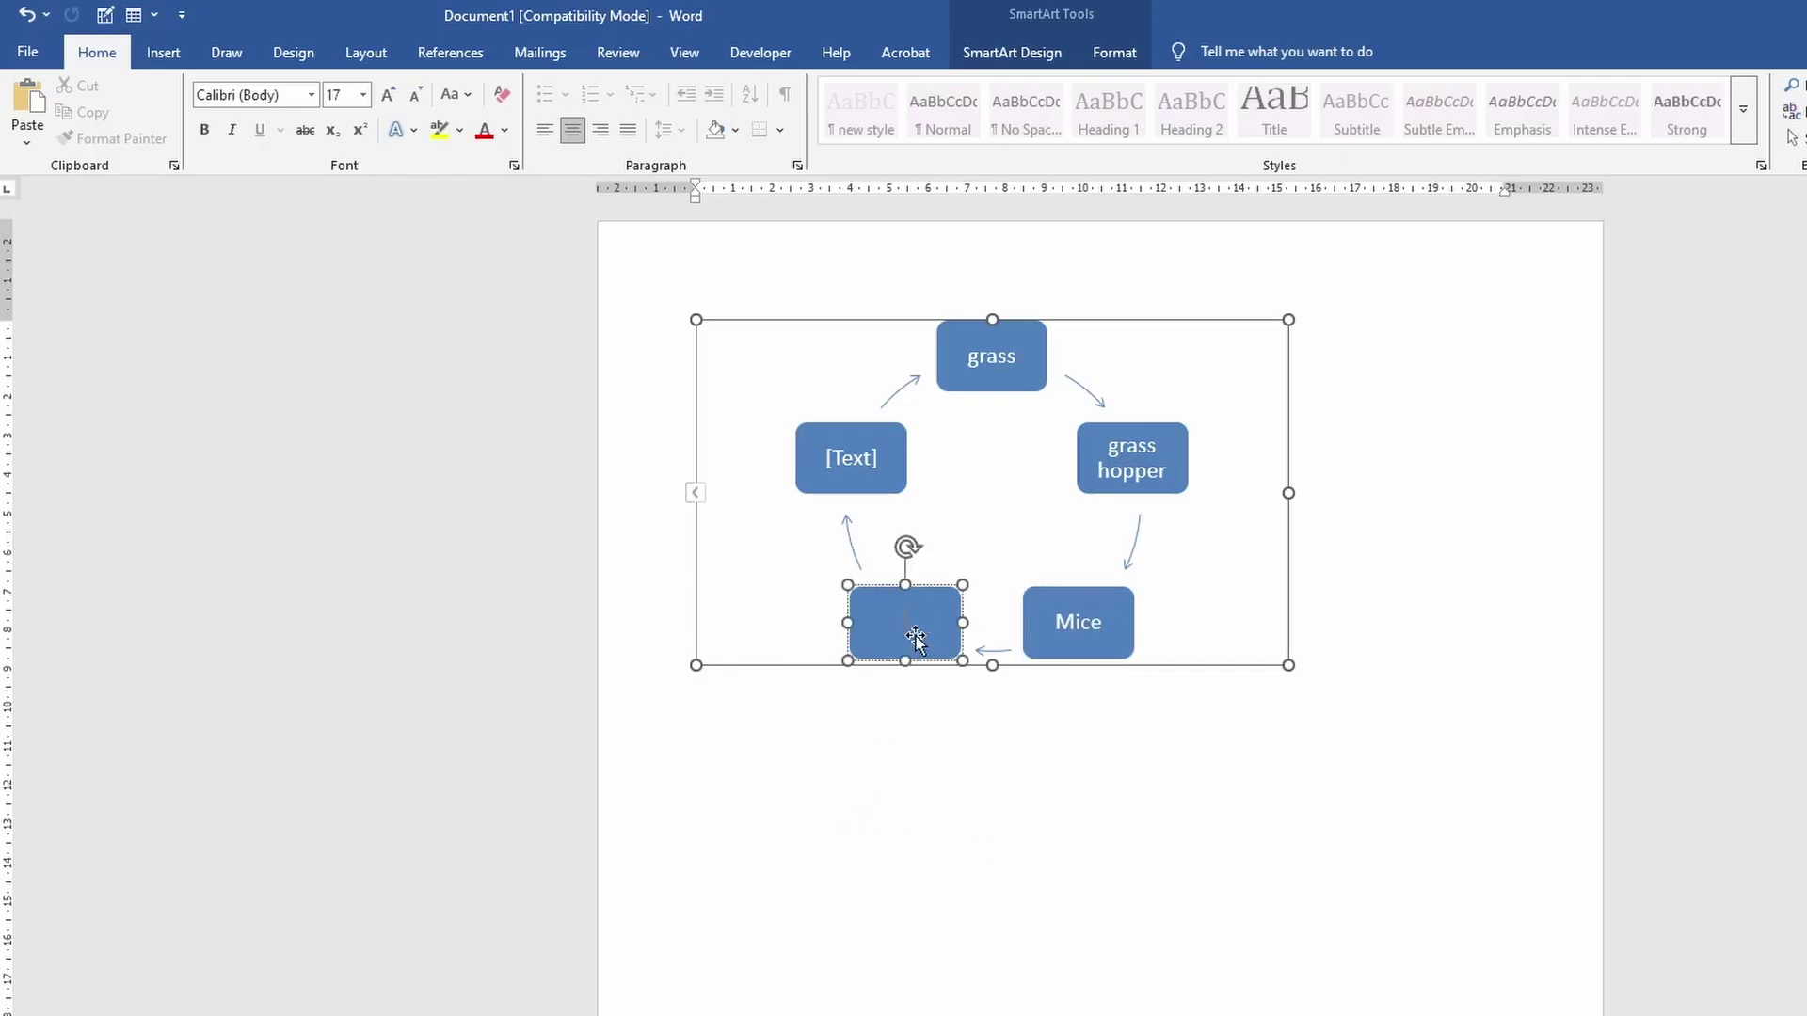
type("snake")
left_click(881, 465)
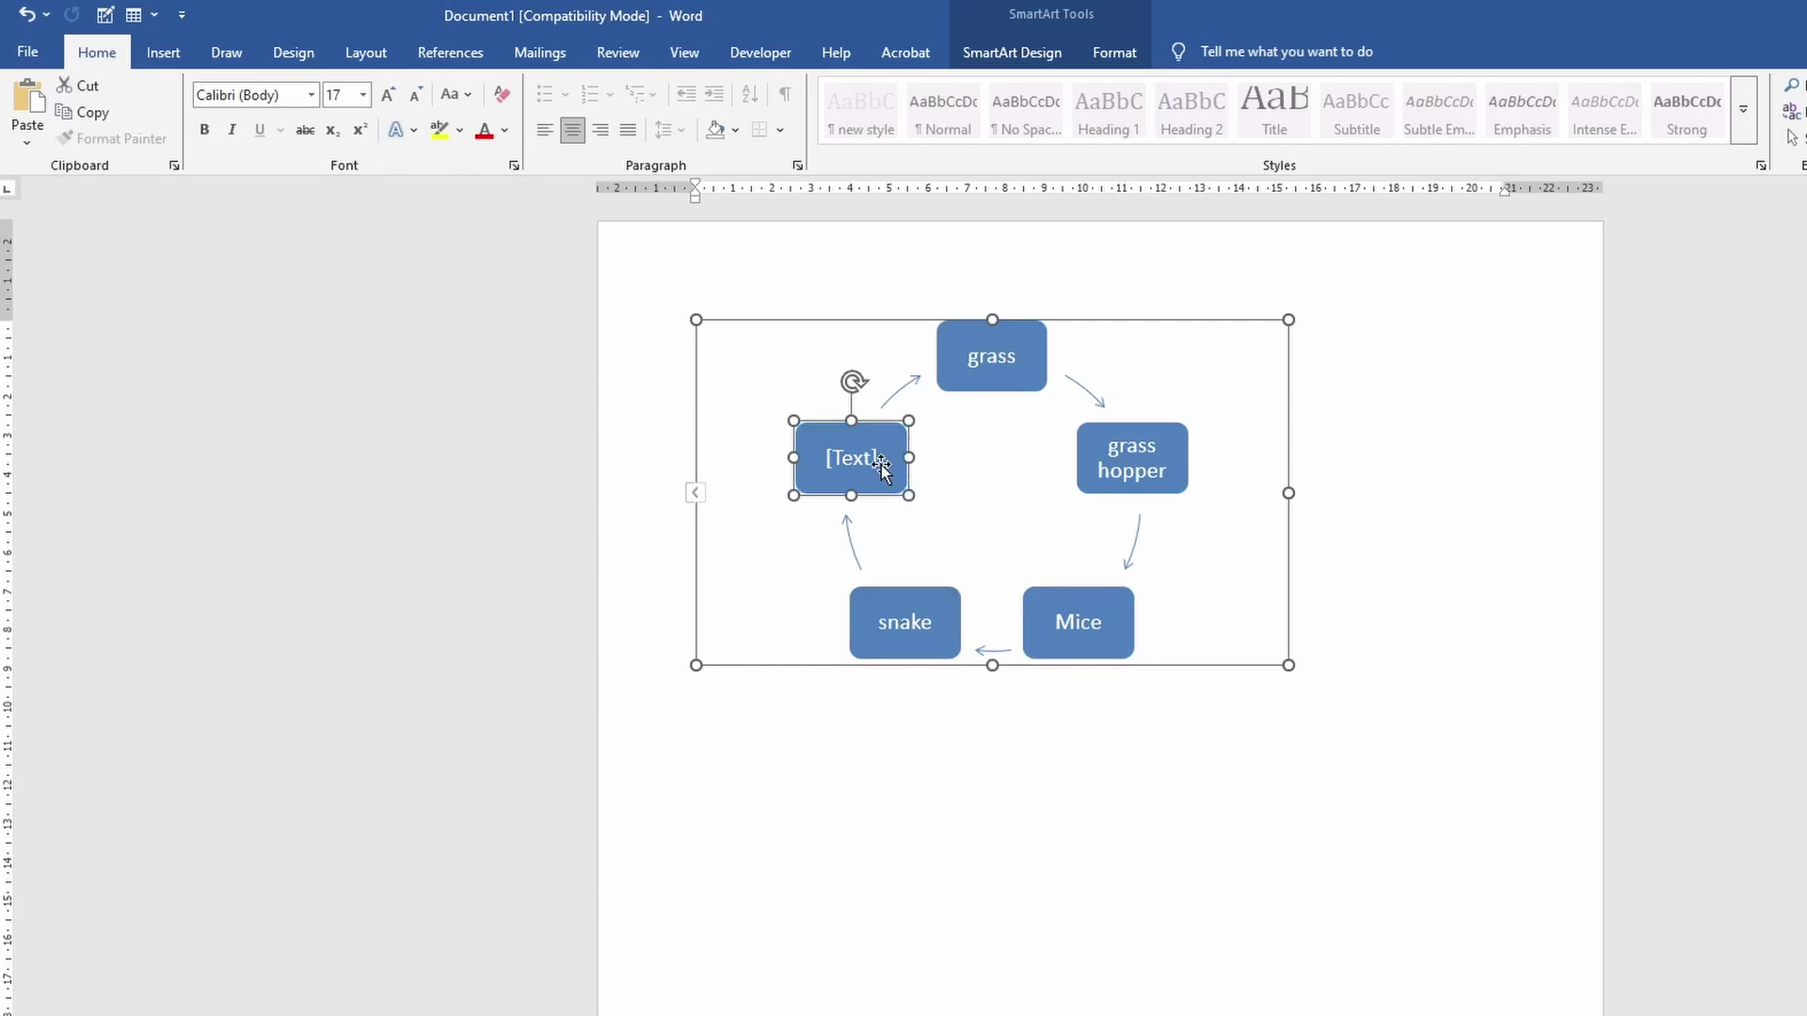
type("Hawk")
left_click(1096, 410)
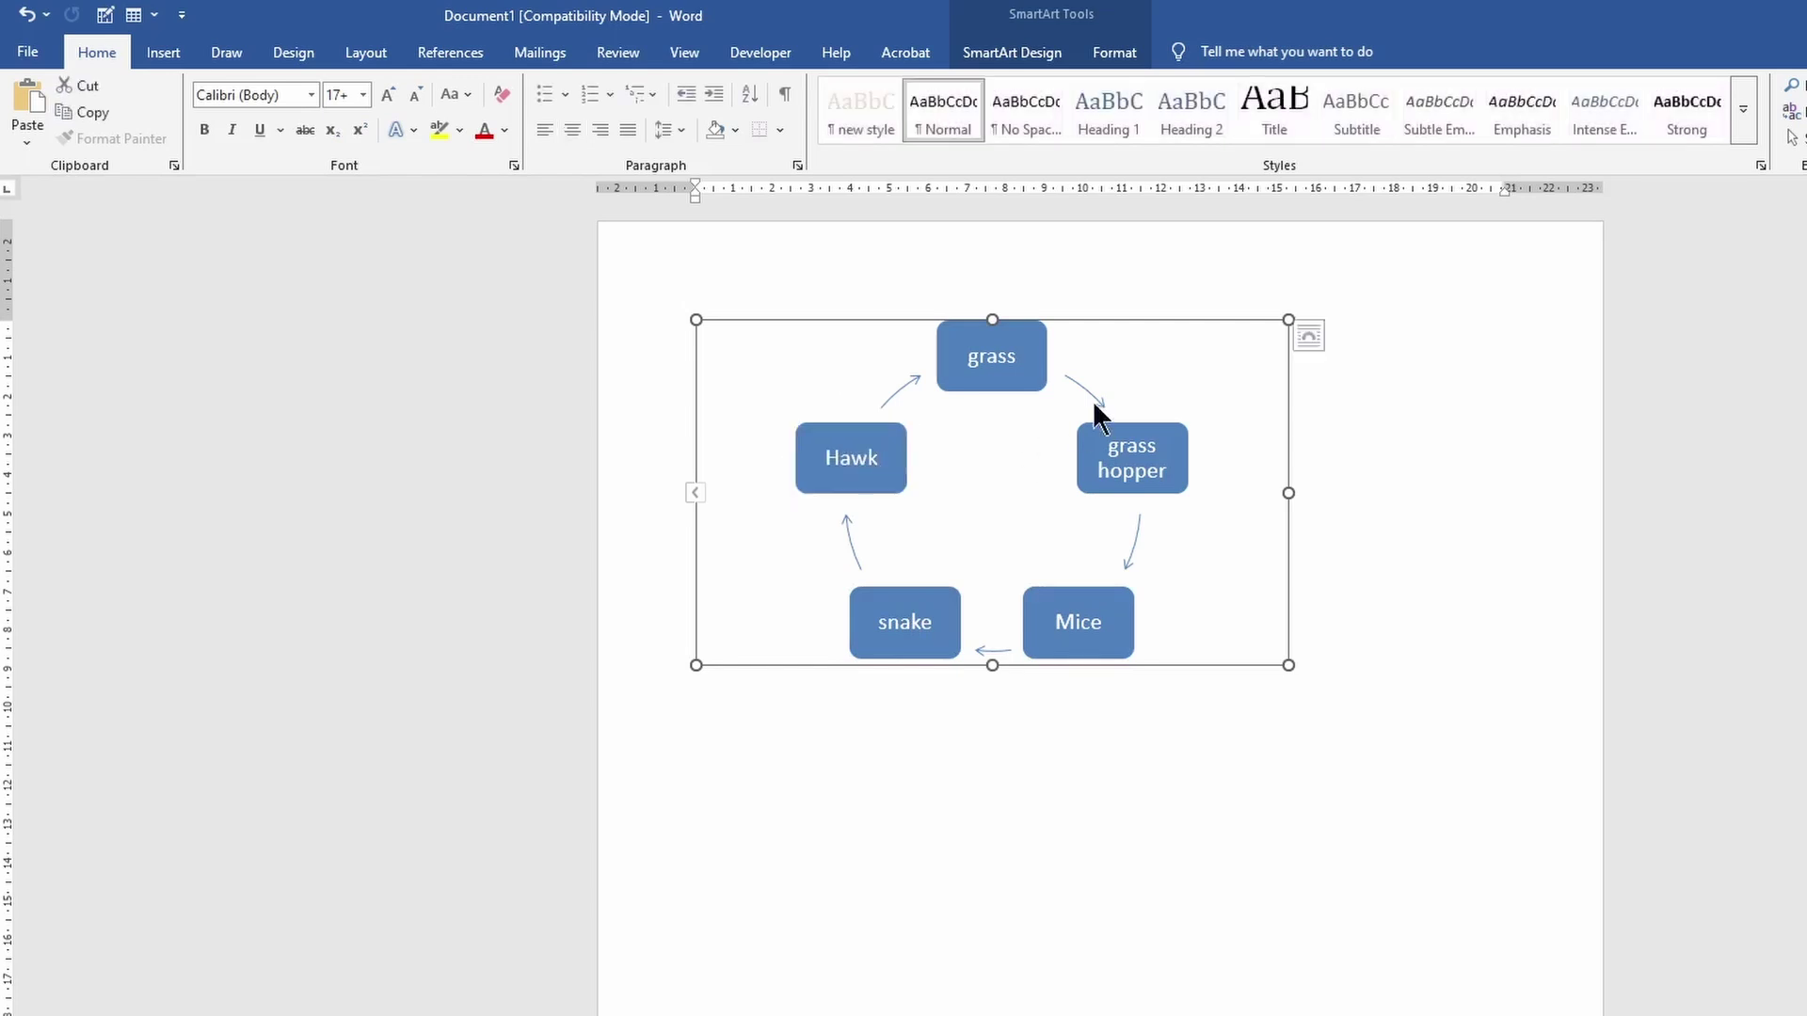
left_click(1004, 365)
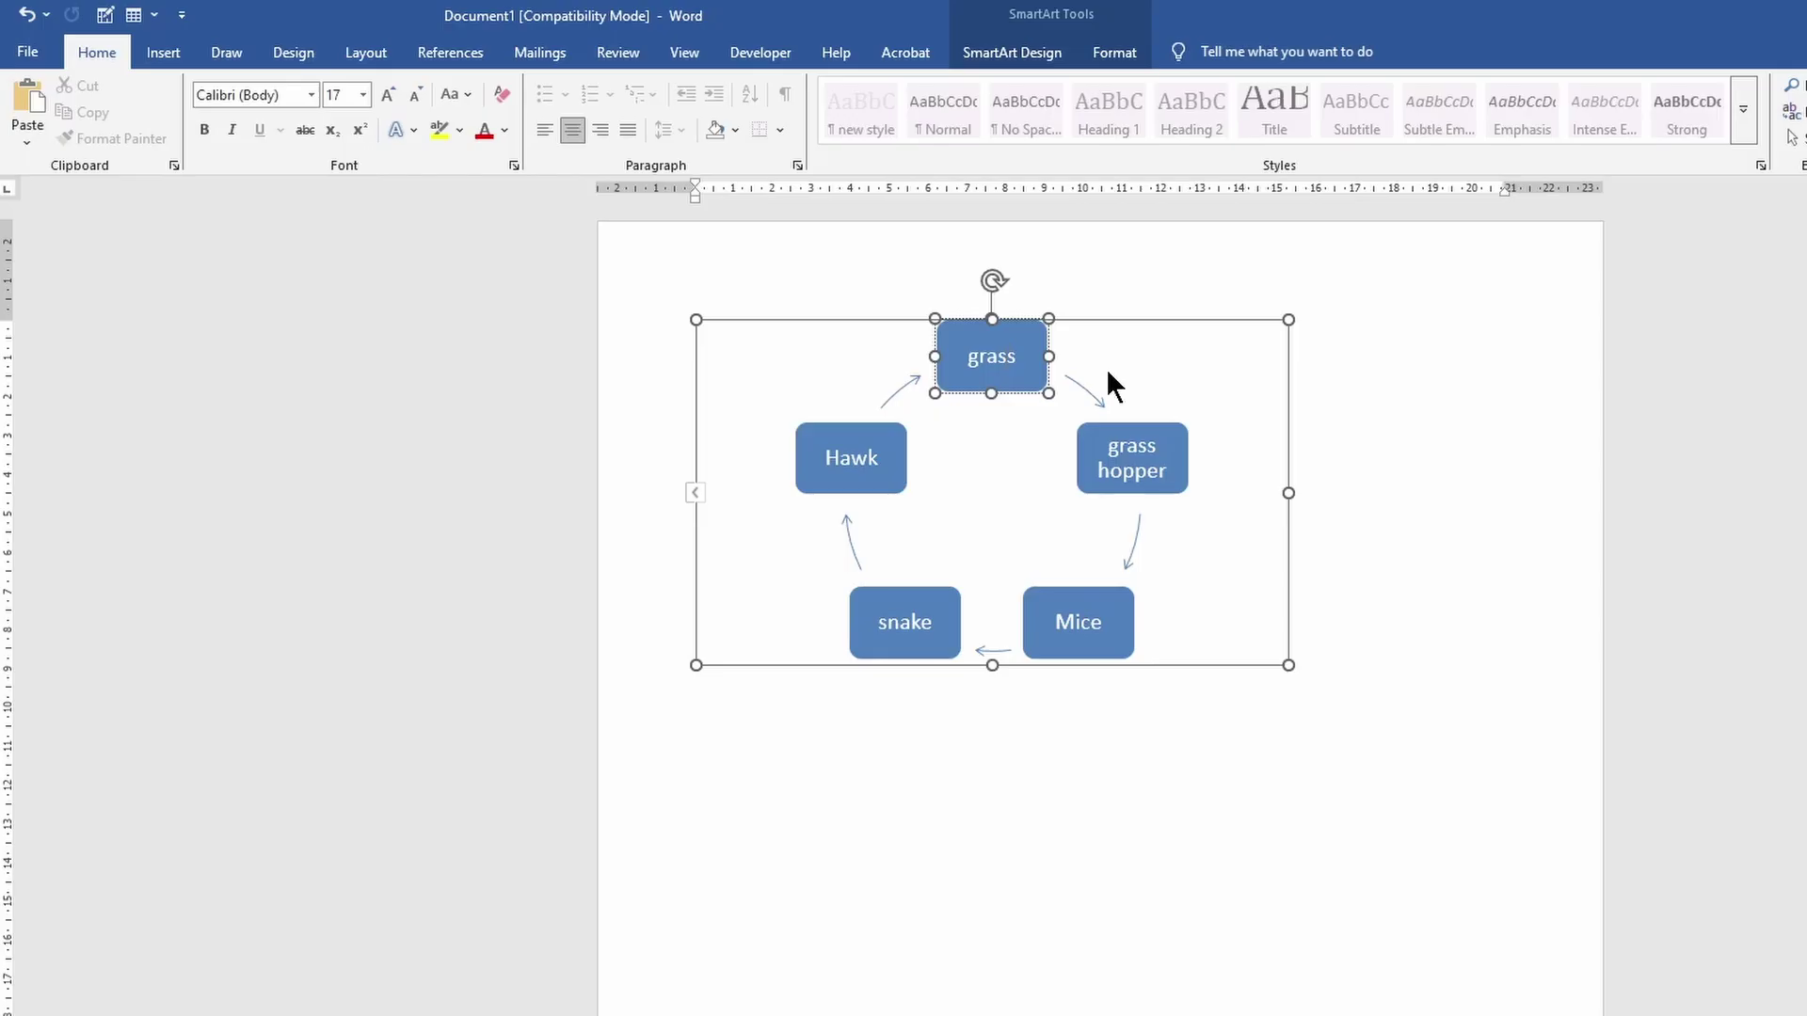
Step: Select each box in turn, ending on grass, and show the SmartArt Design options
left_click(1113, 470)
left_click(1082, 612)
left_click(946, 635)
left_click(862, 462)
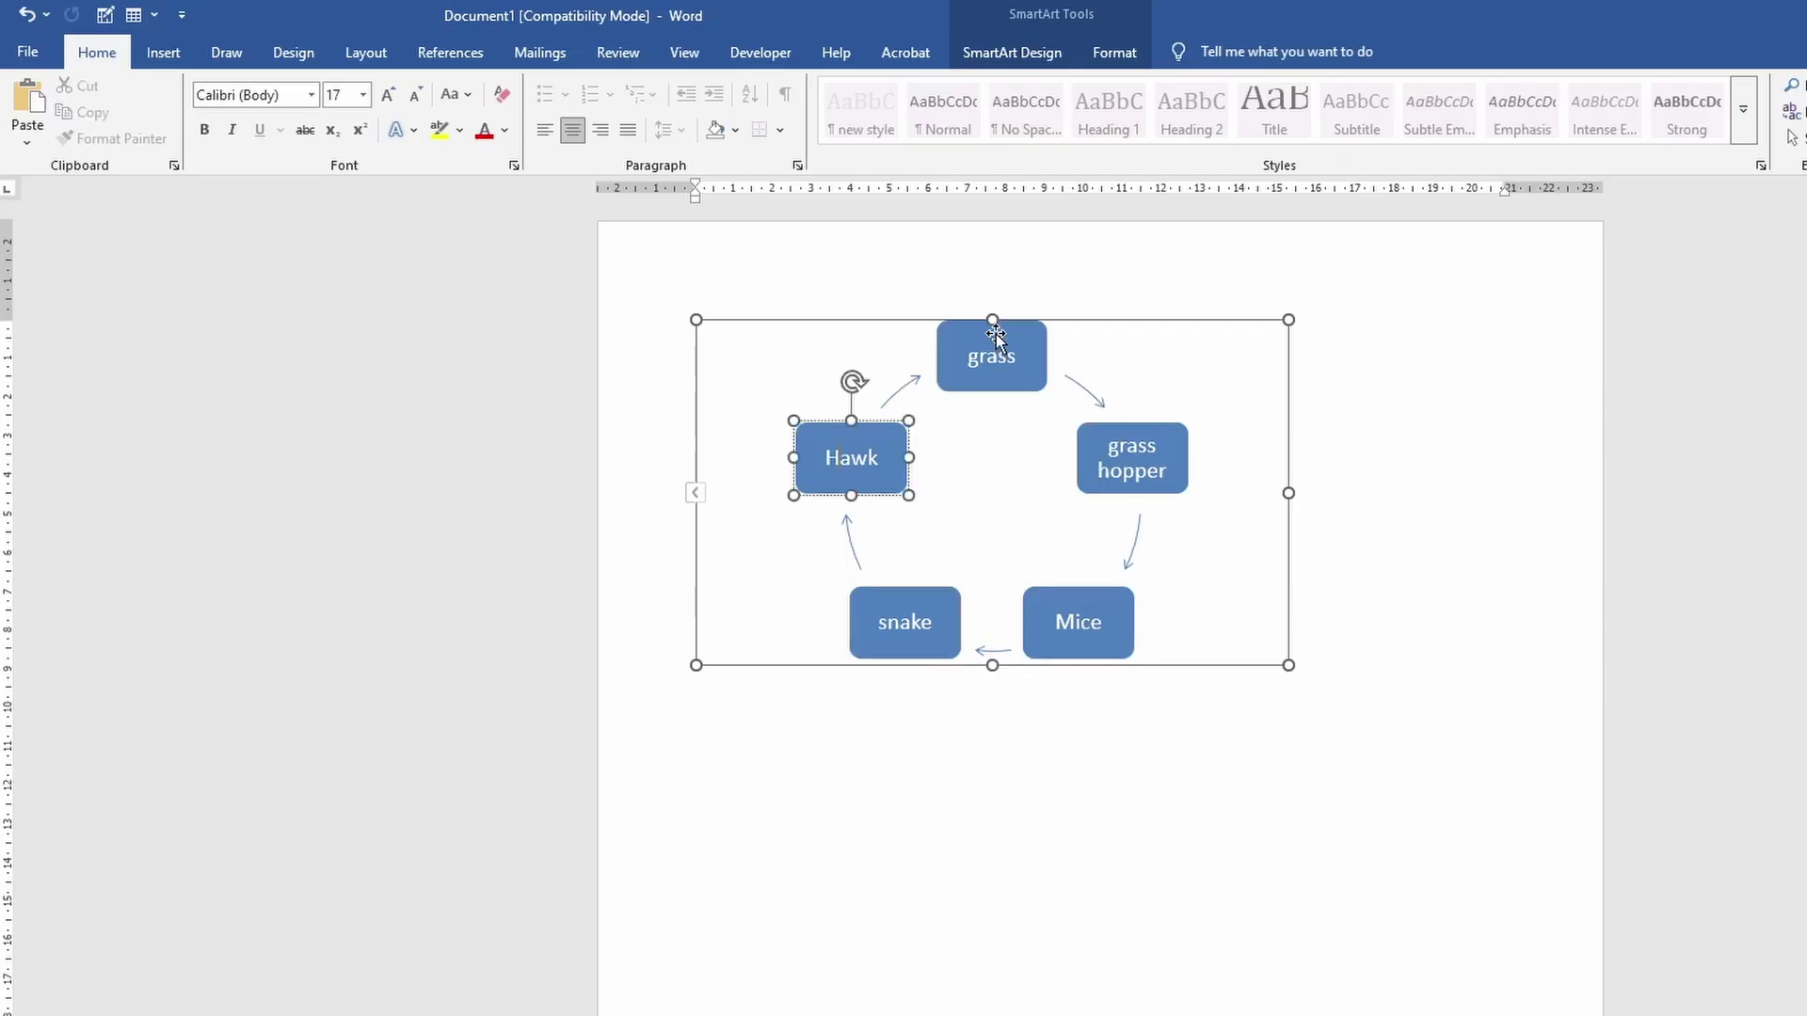
left_click(992, 362)
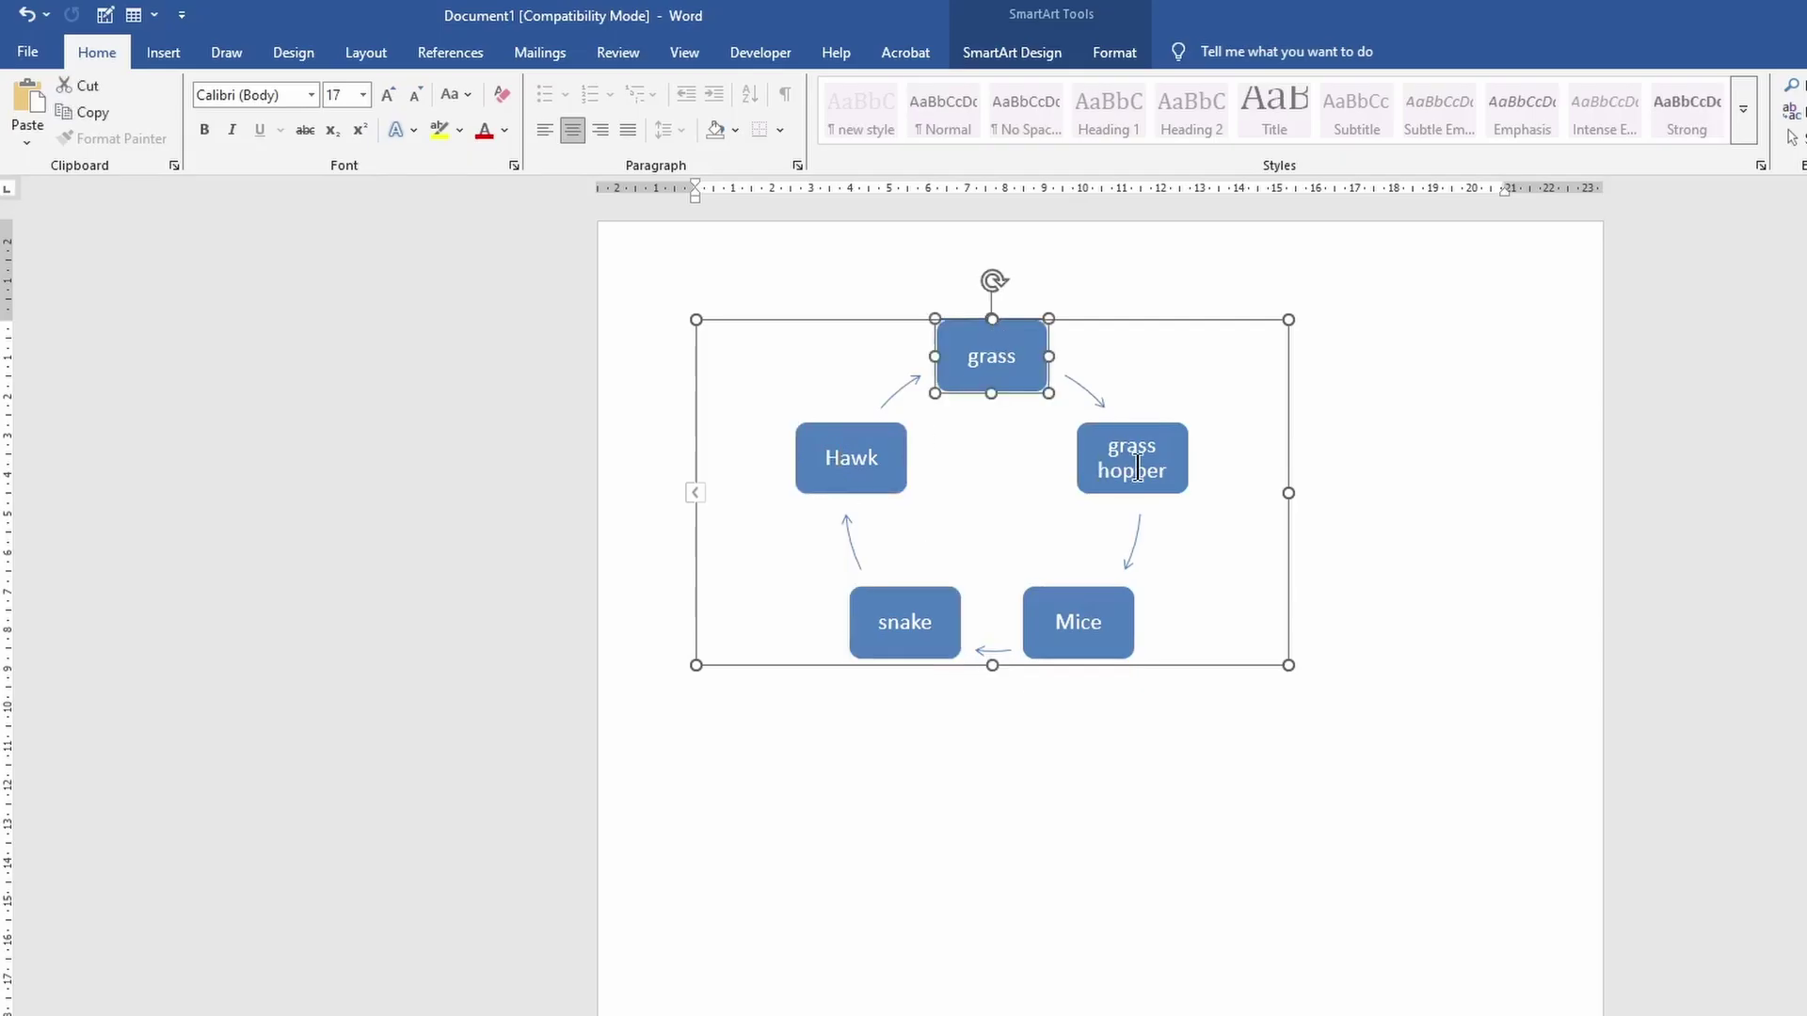
left_click(1025, 49)
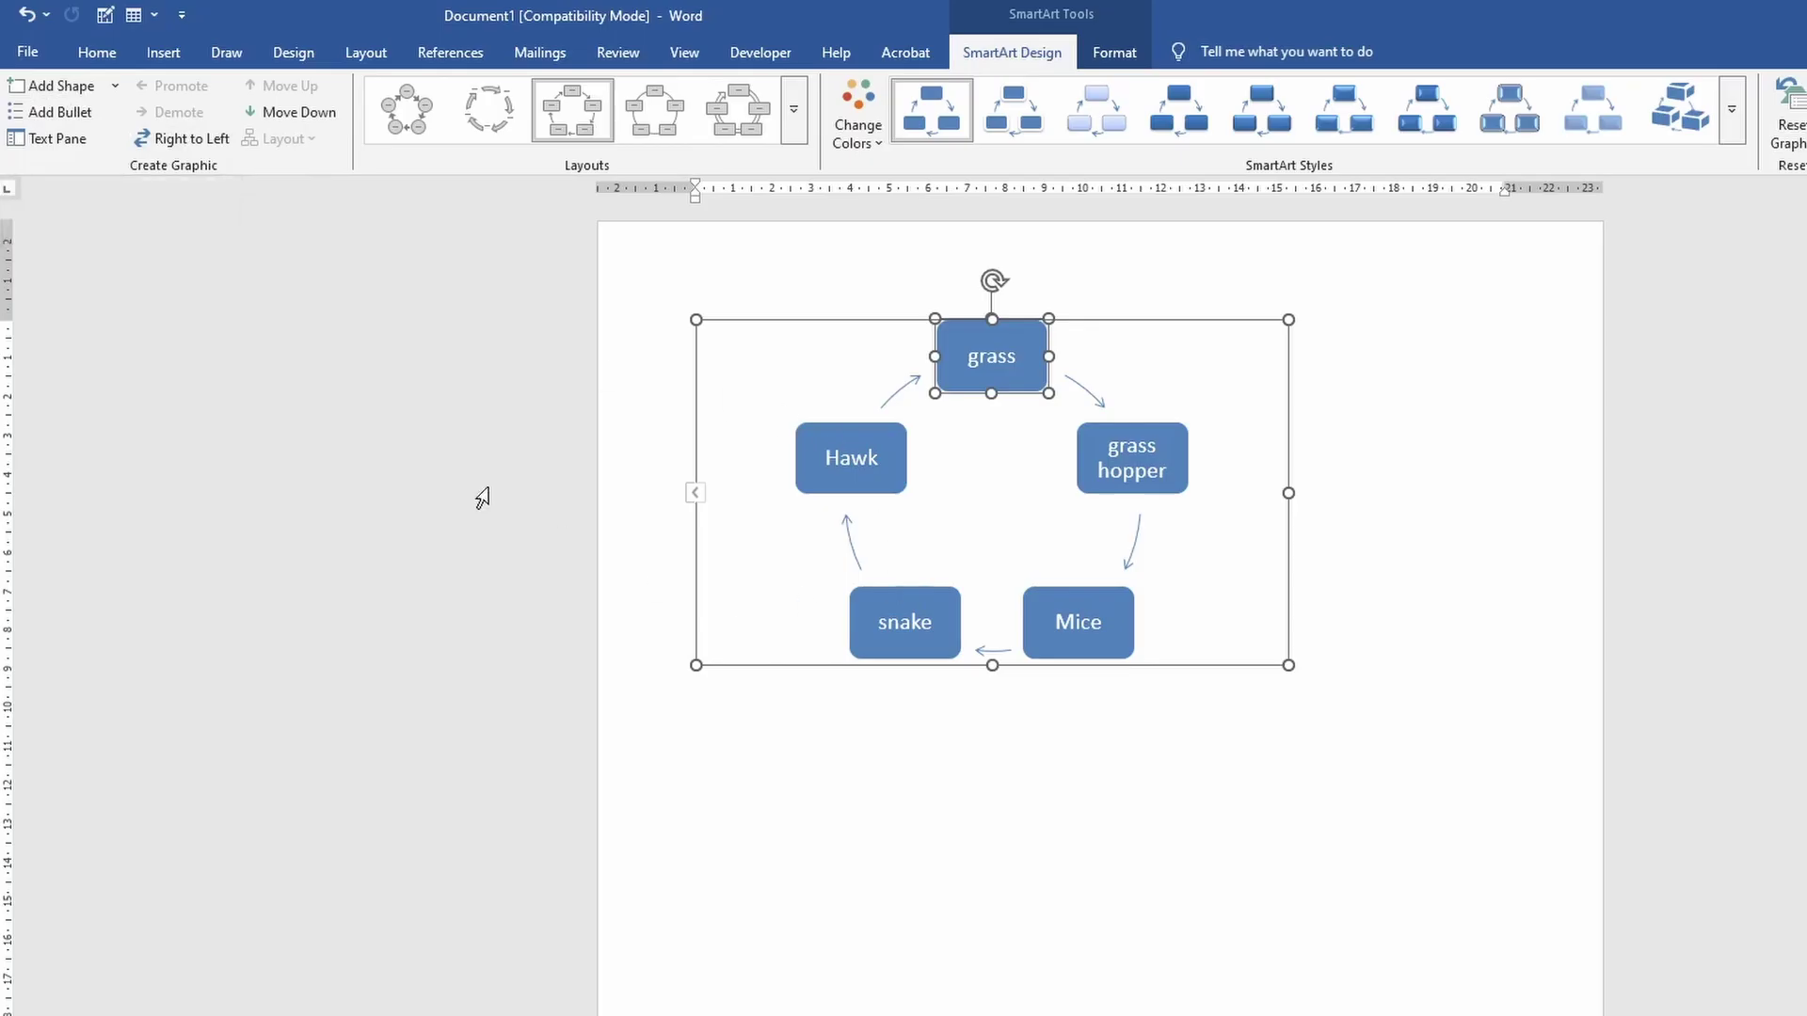
Step: Add an empty shape after grass and move it one place earlier
left_click(114, 85)
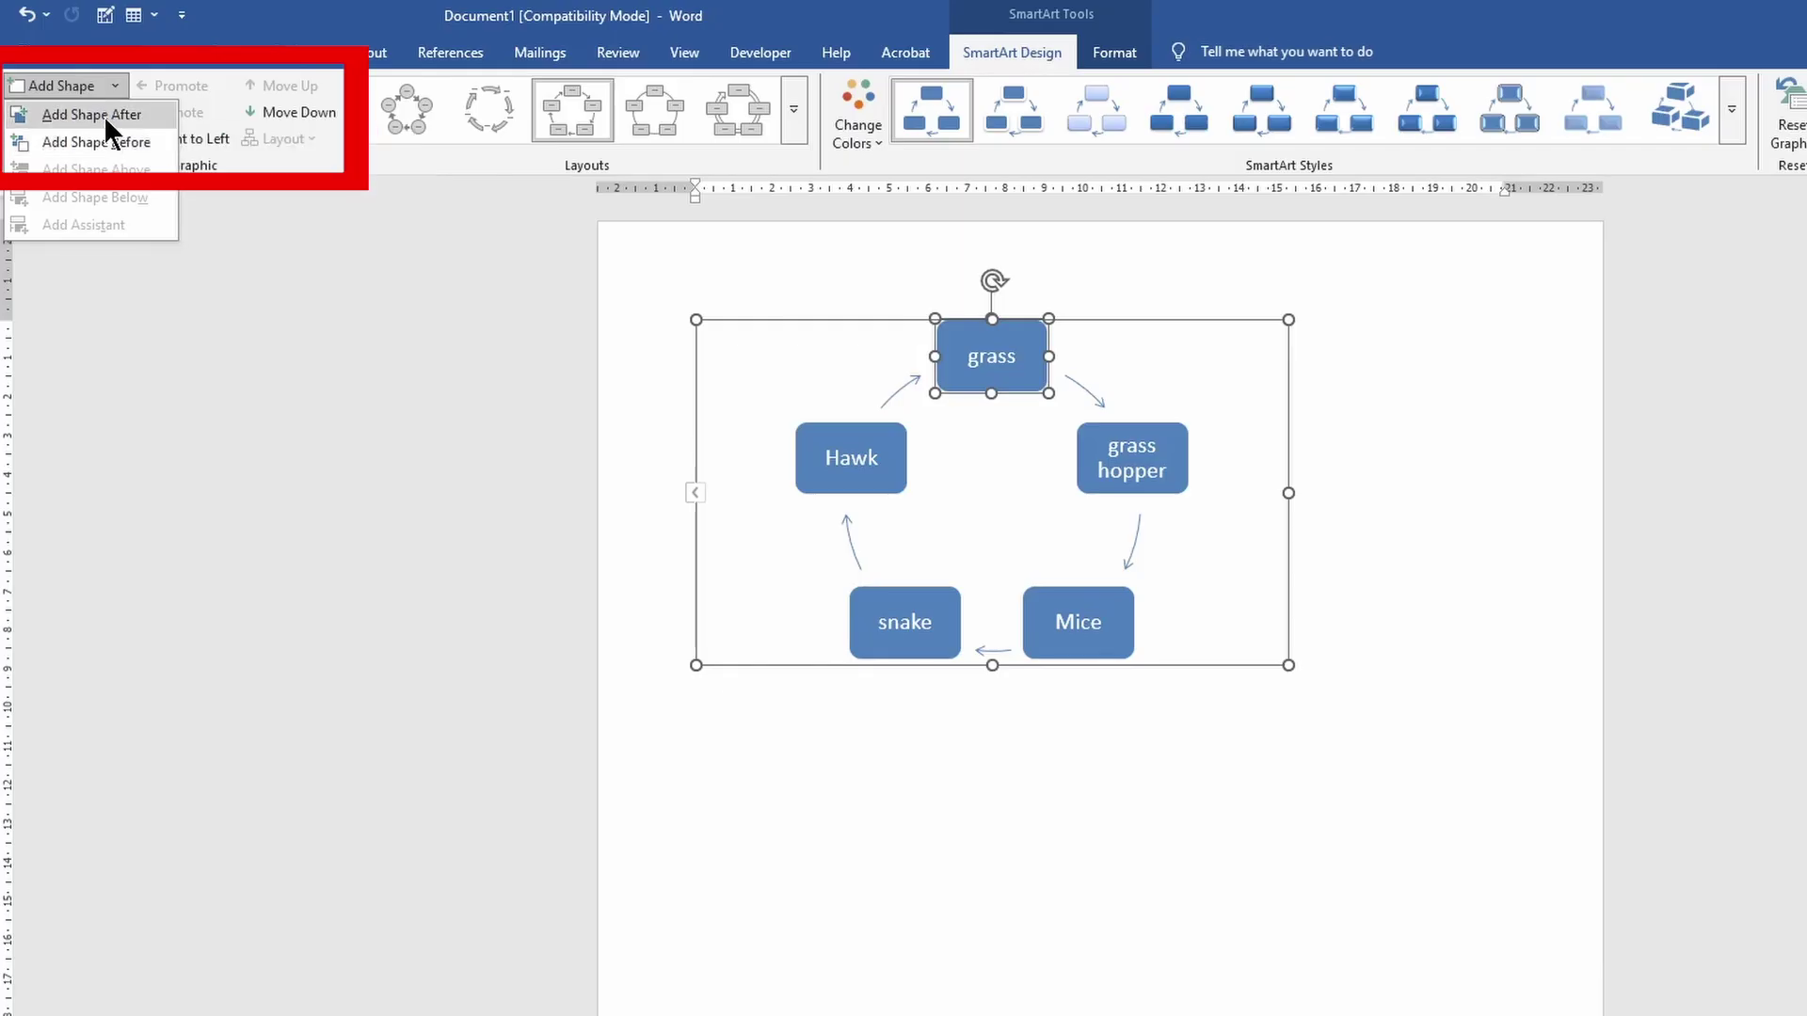
left_click(103, 116)
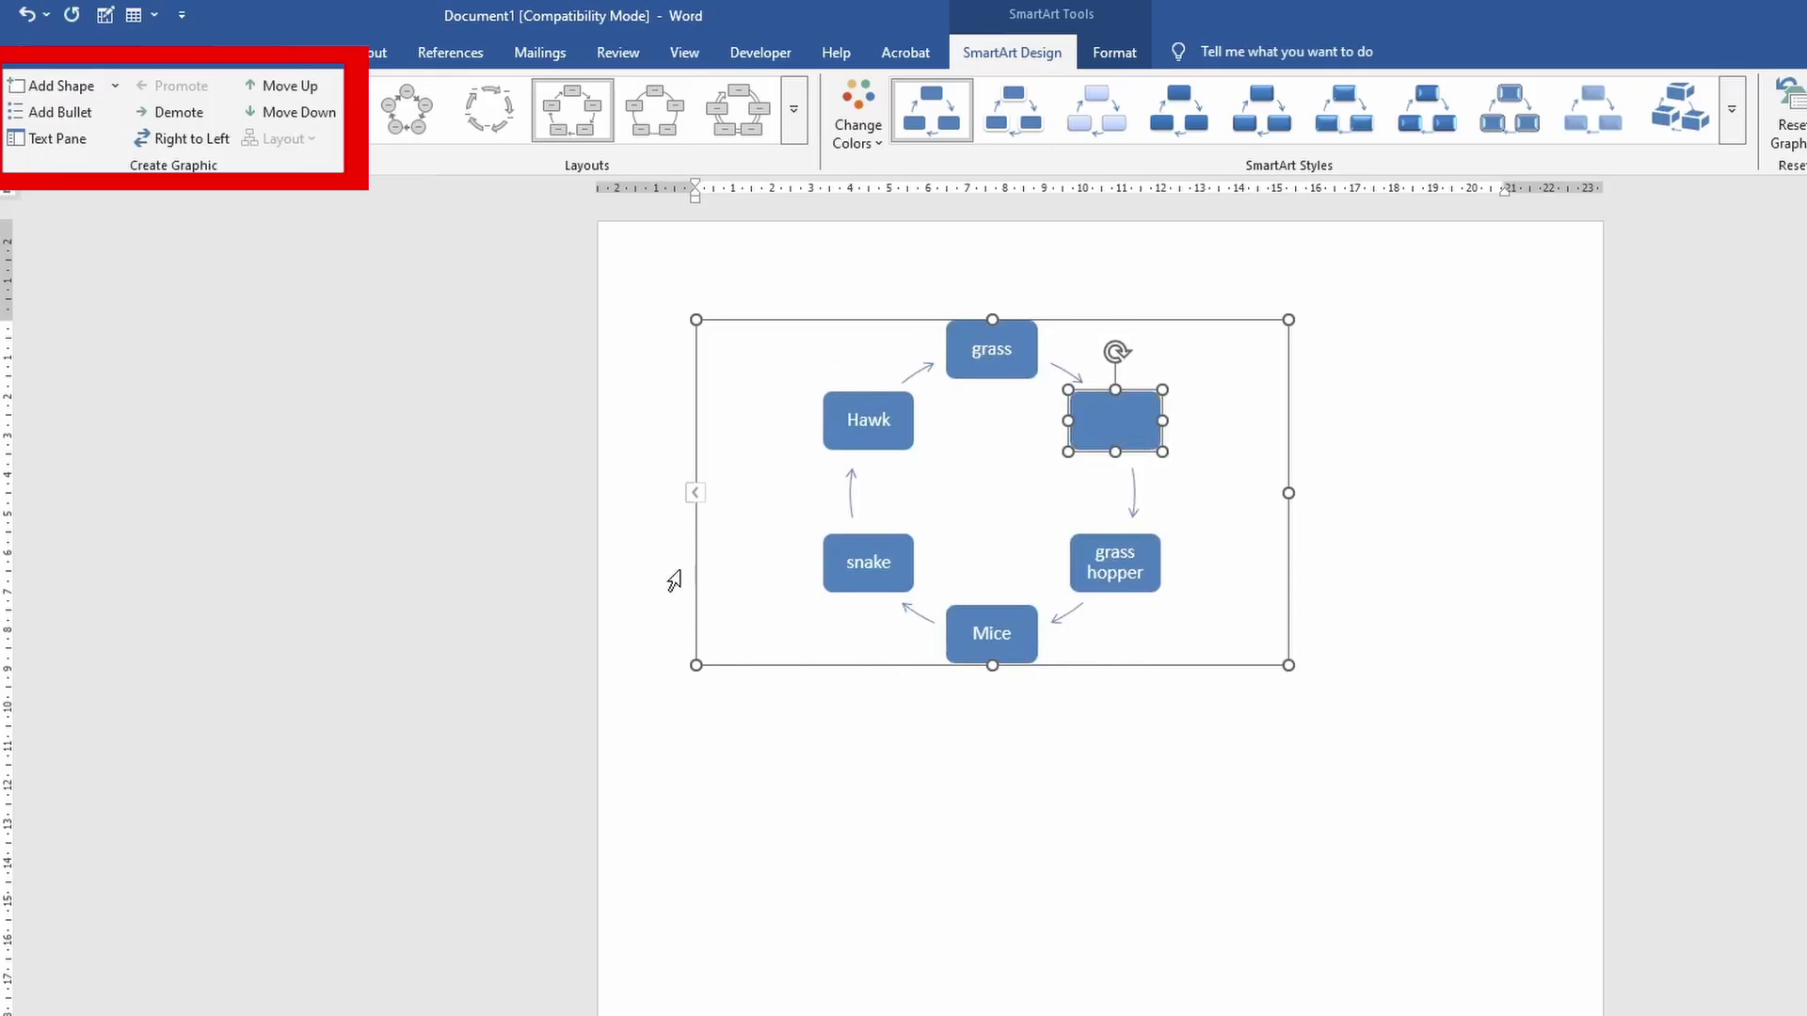
left_click(286, 84)
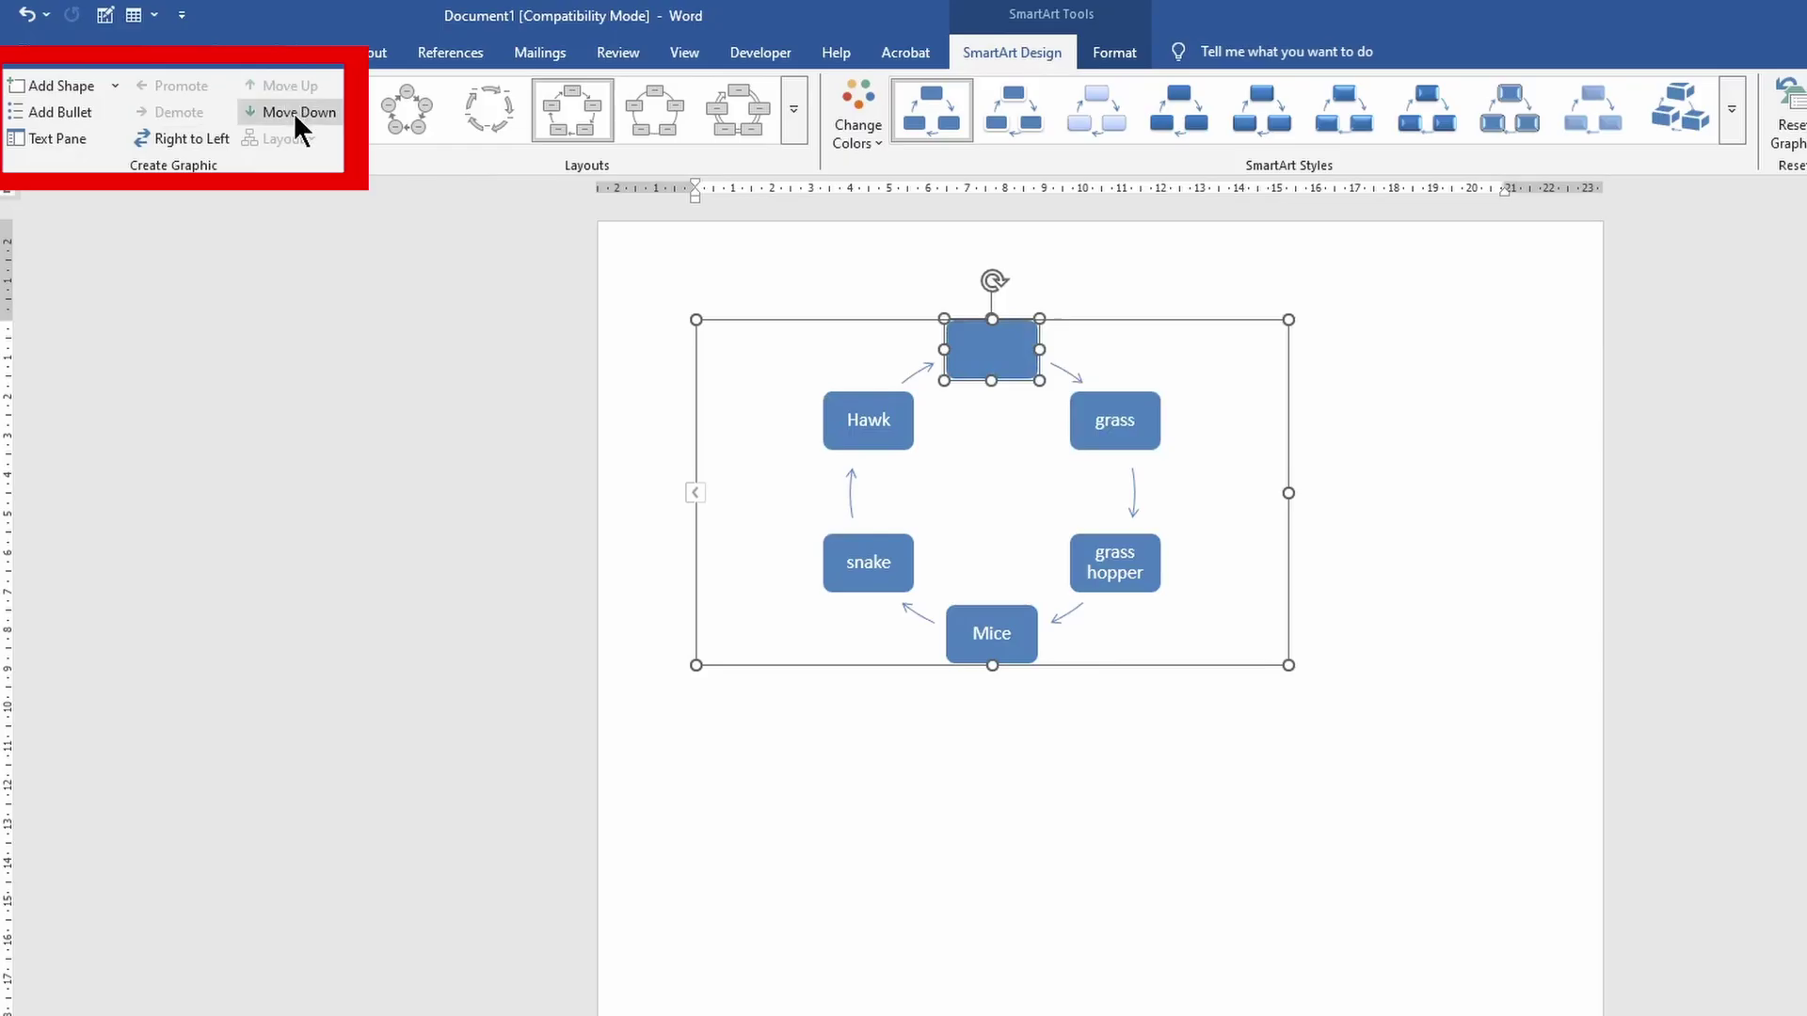
Step: Move the empty shape down five places, then back up three
left_click(293, 111)
left_click(294, 111)
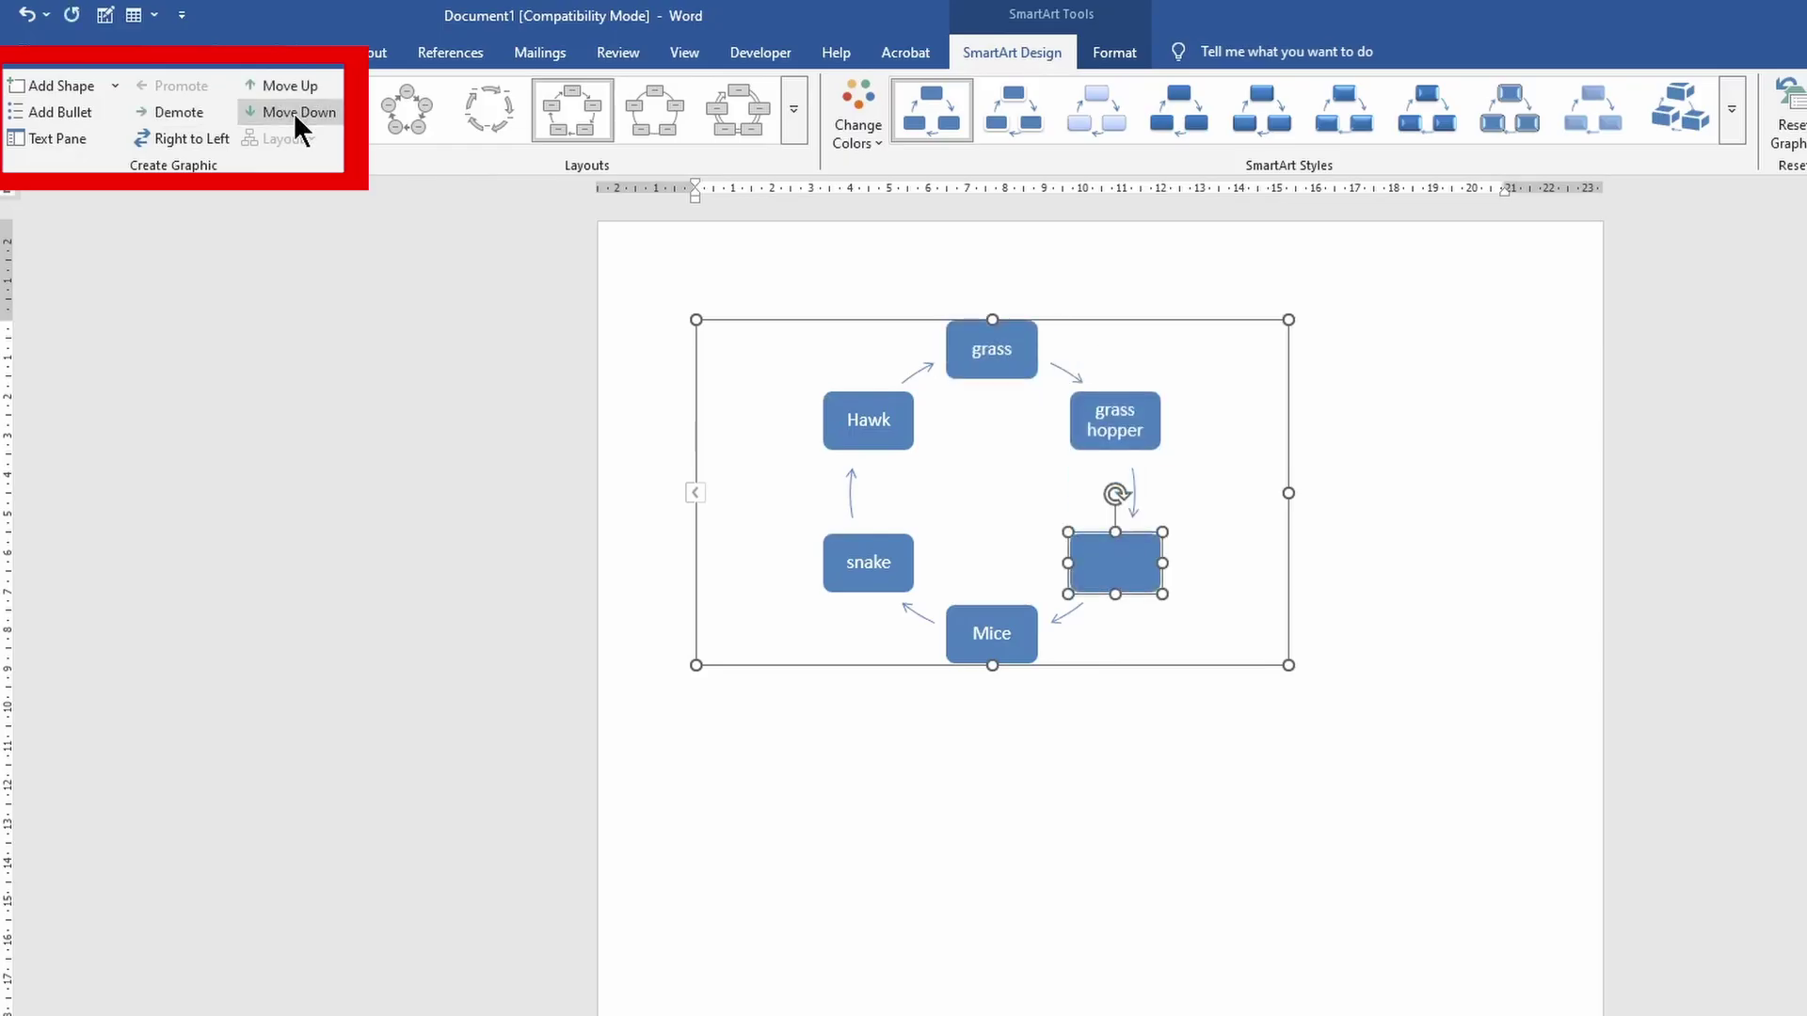
left_click(294, 111)
left_click(293, 111)
left_click(294, 111)
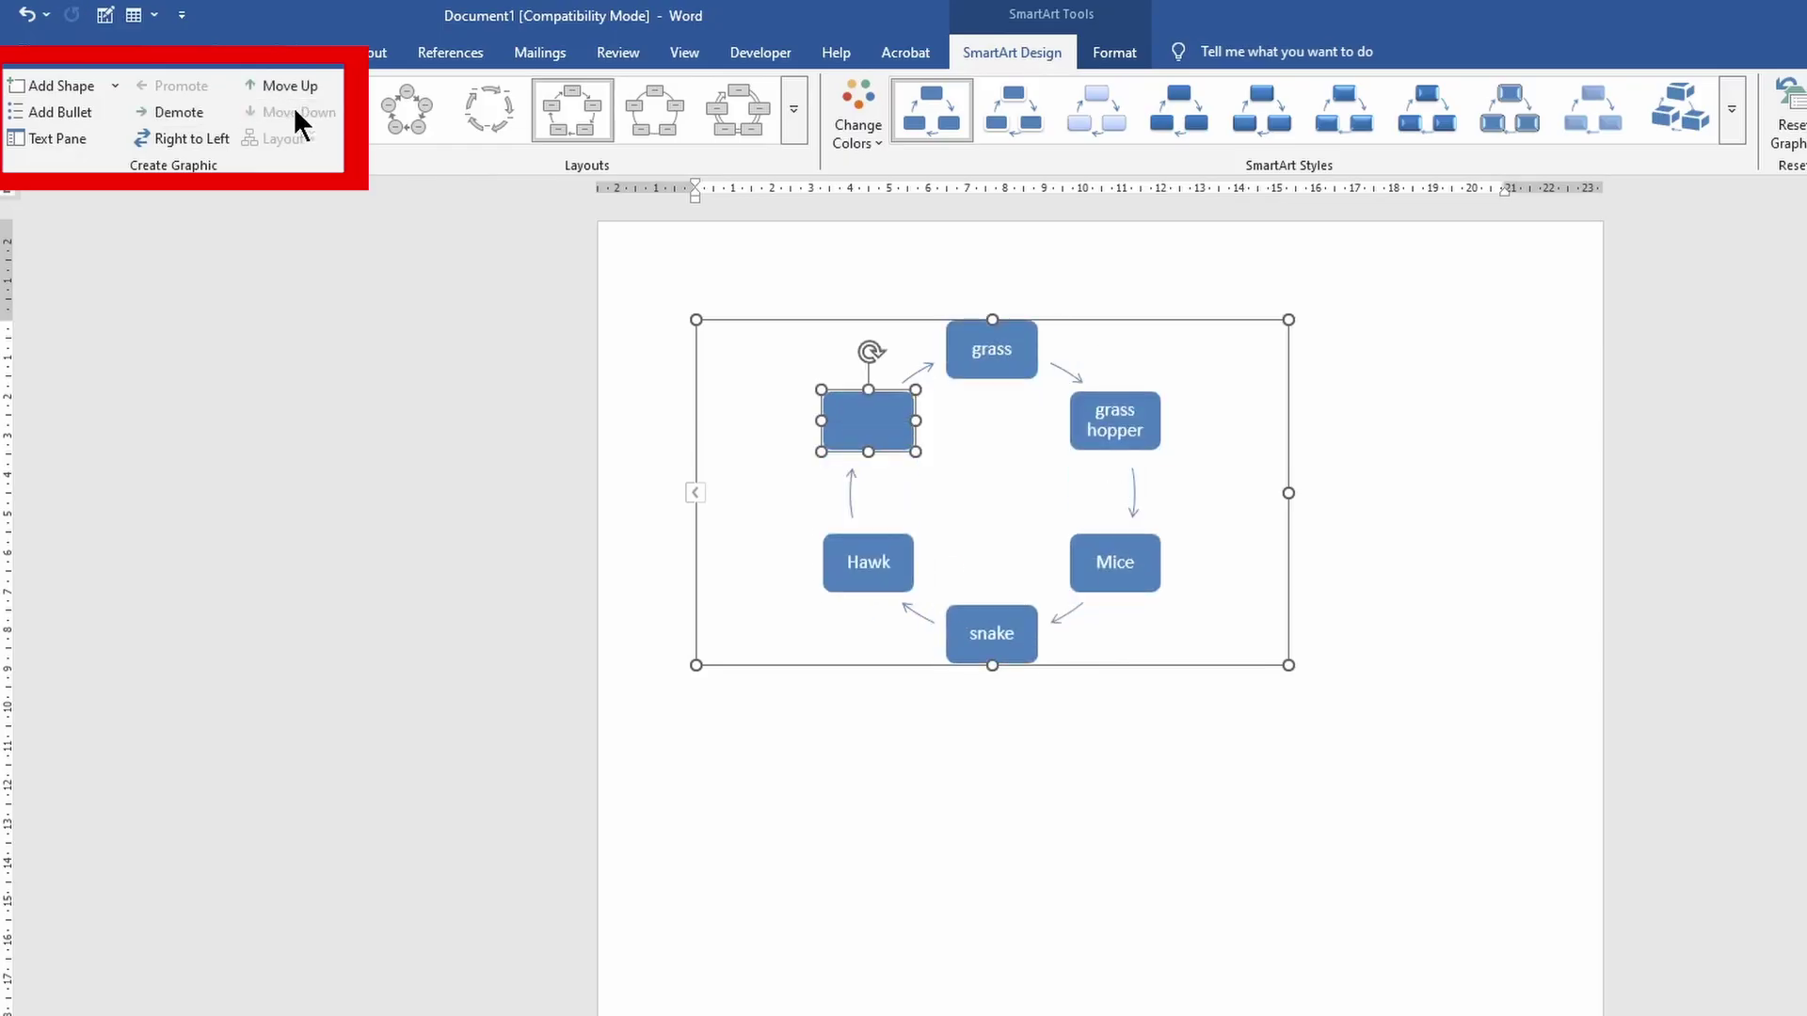
left_click(292, 84)
left_click(291, 84)
left_click(292, 84)
Step: Try Right to Left on the cycle, then move the blank box to follow grass hopper
left_click(292, 83)
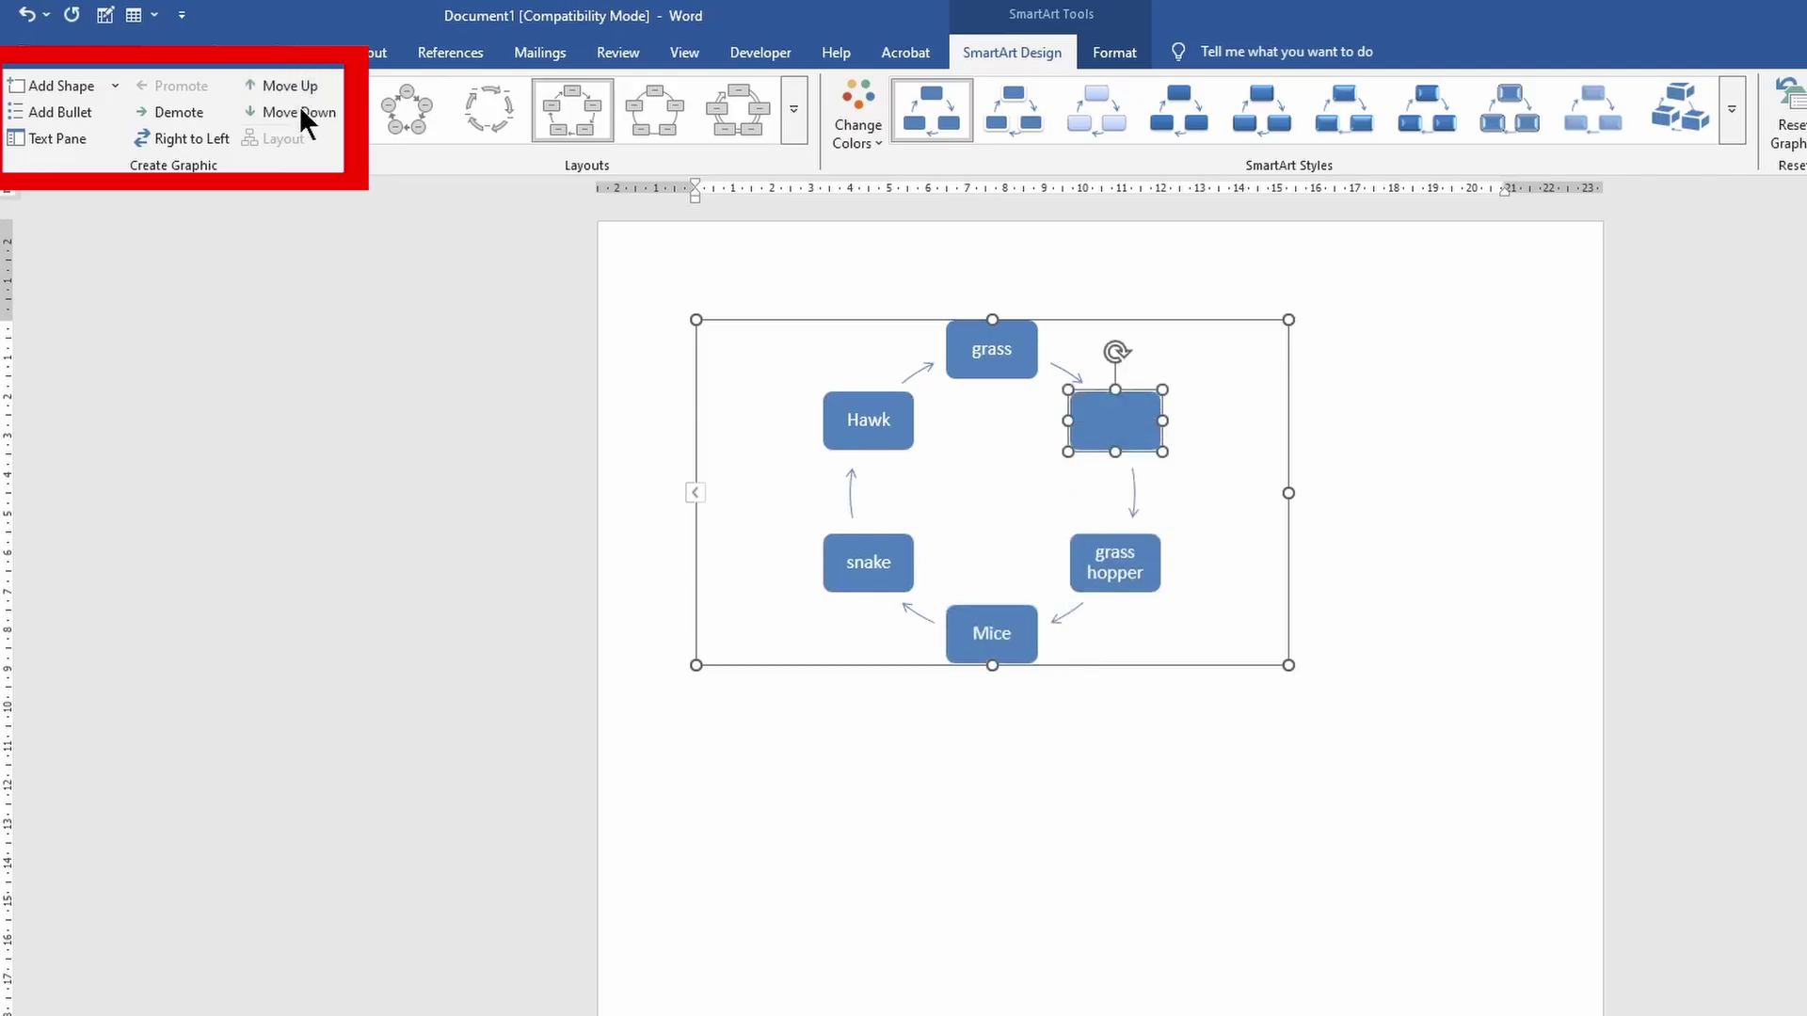
left_click(194, 137)
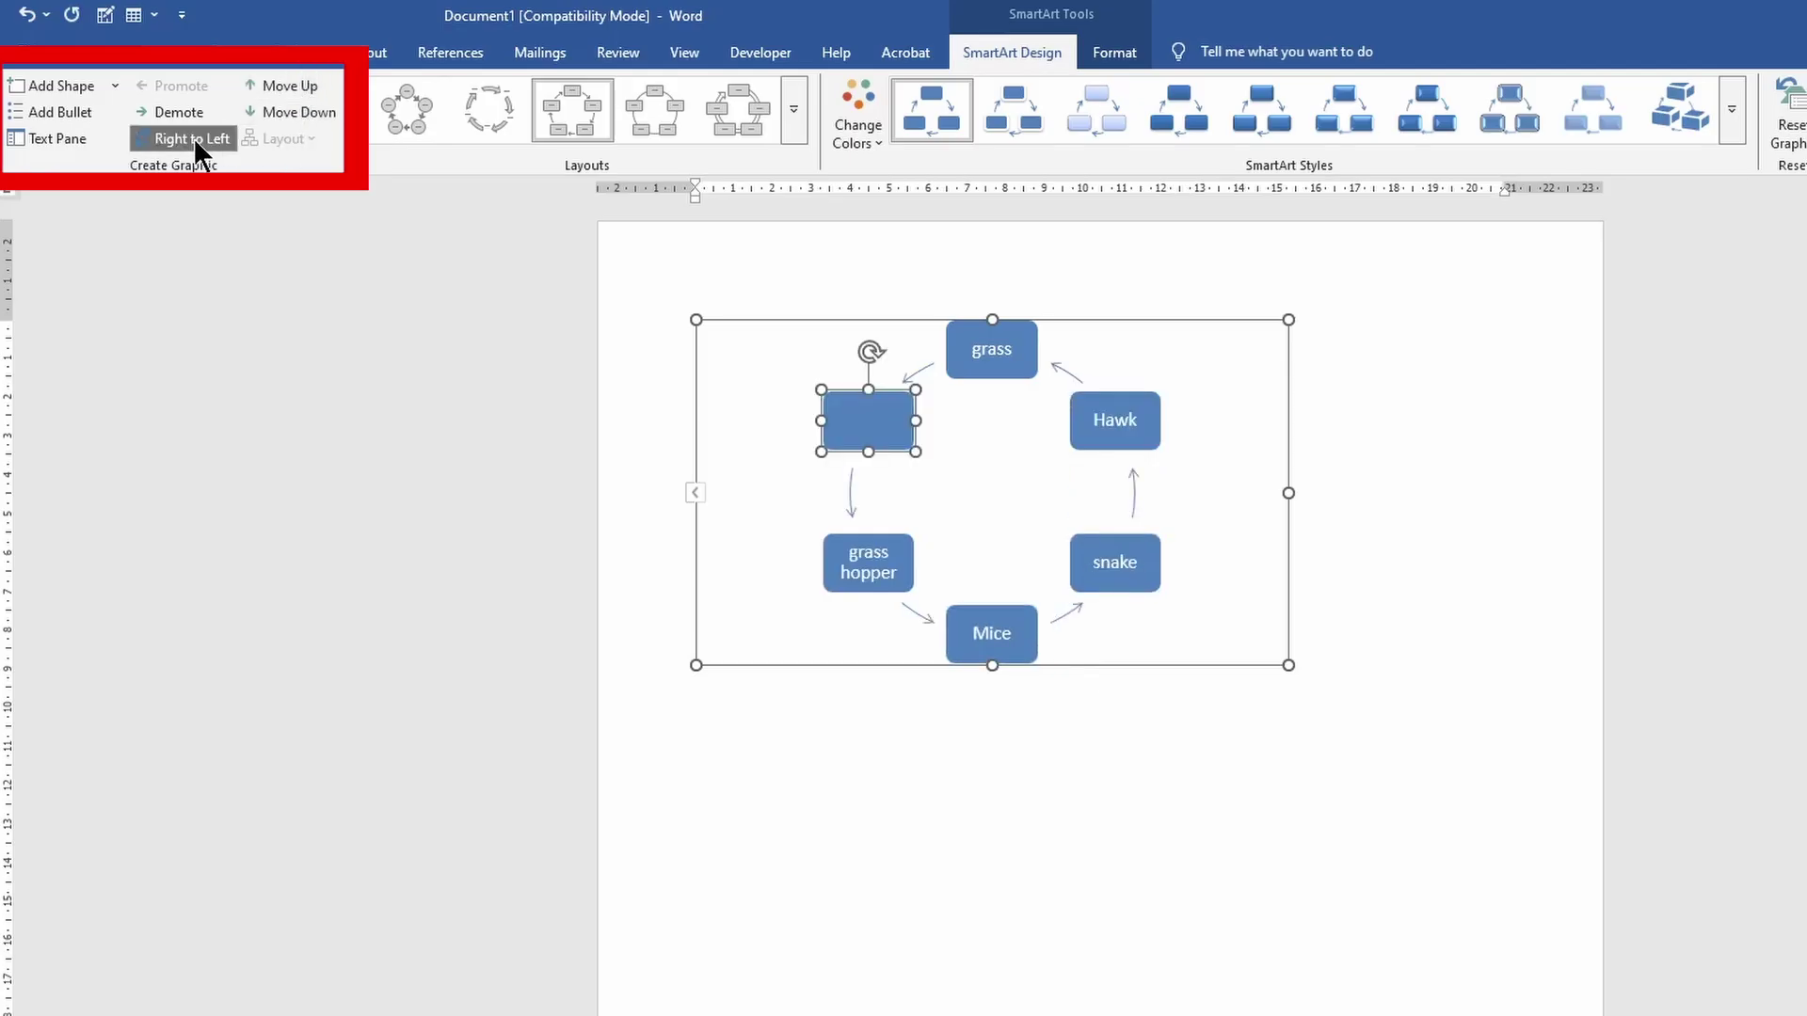
left_click(194, 138)
left_click(301, 109)
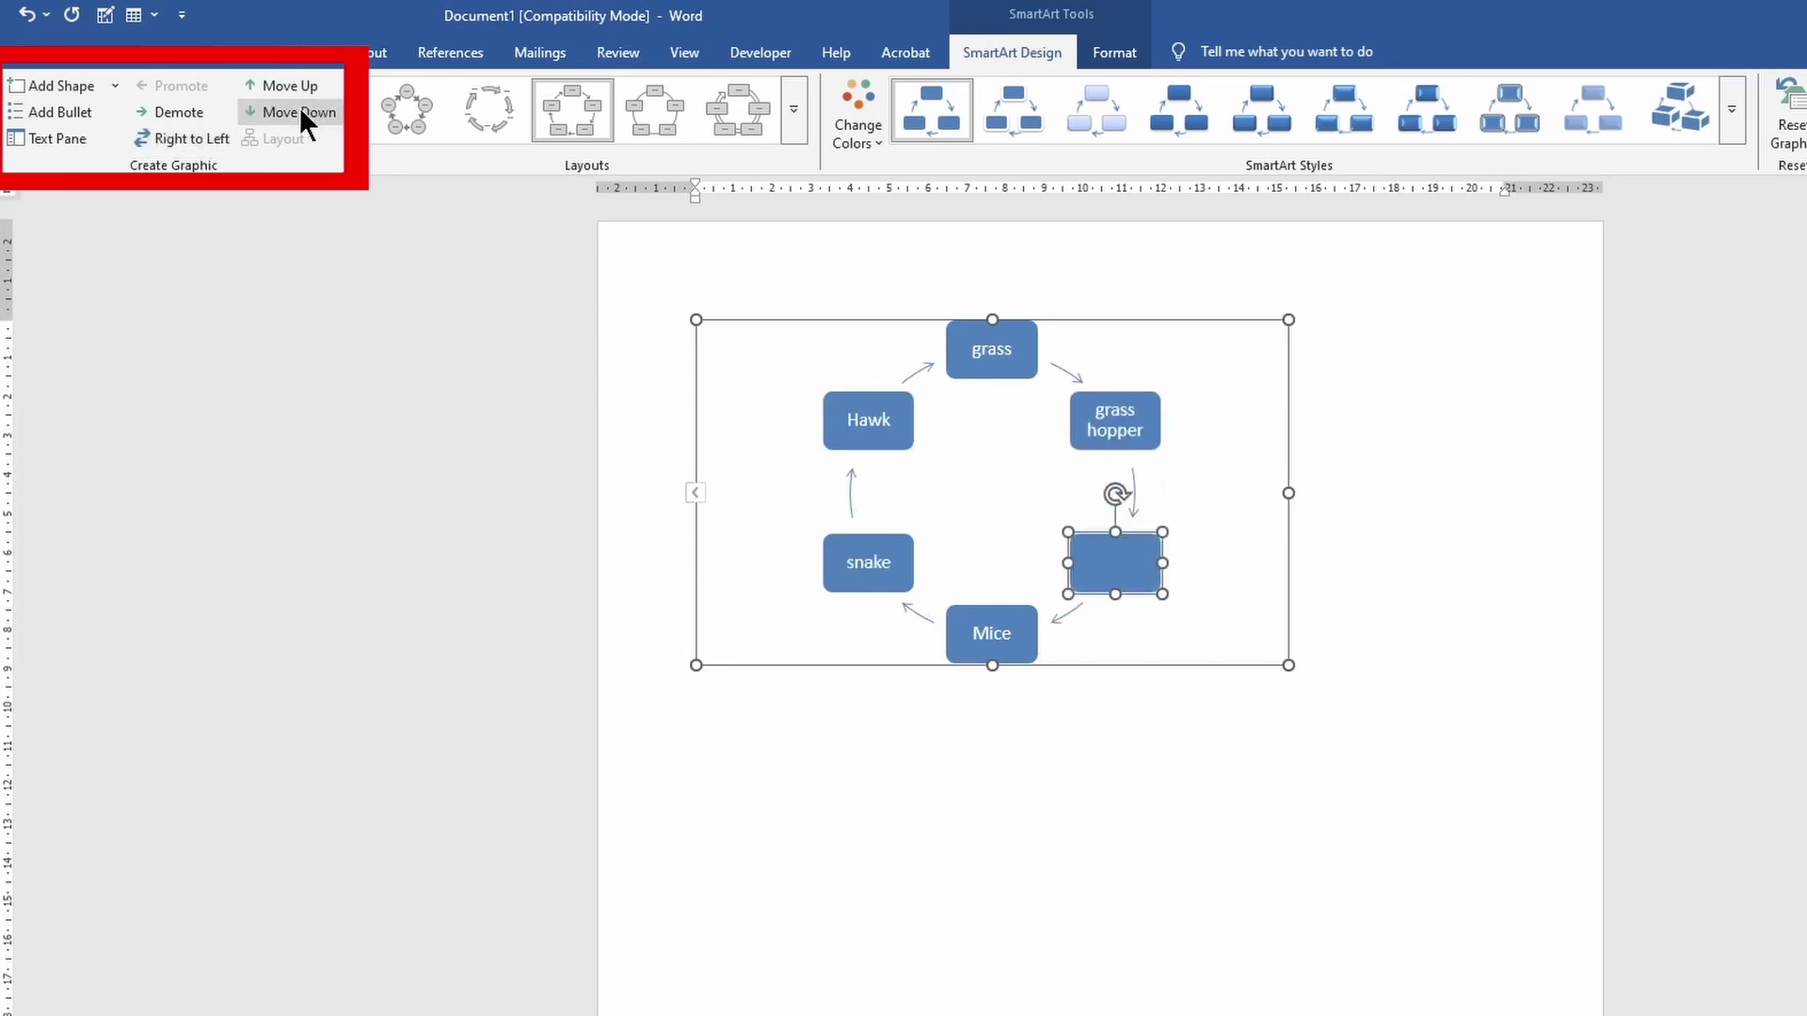
left_click(186, 141)
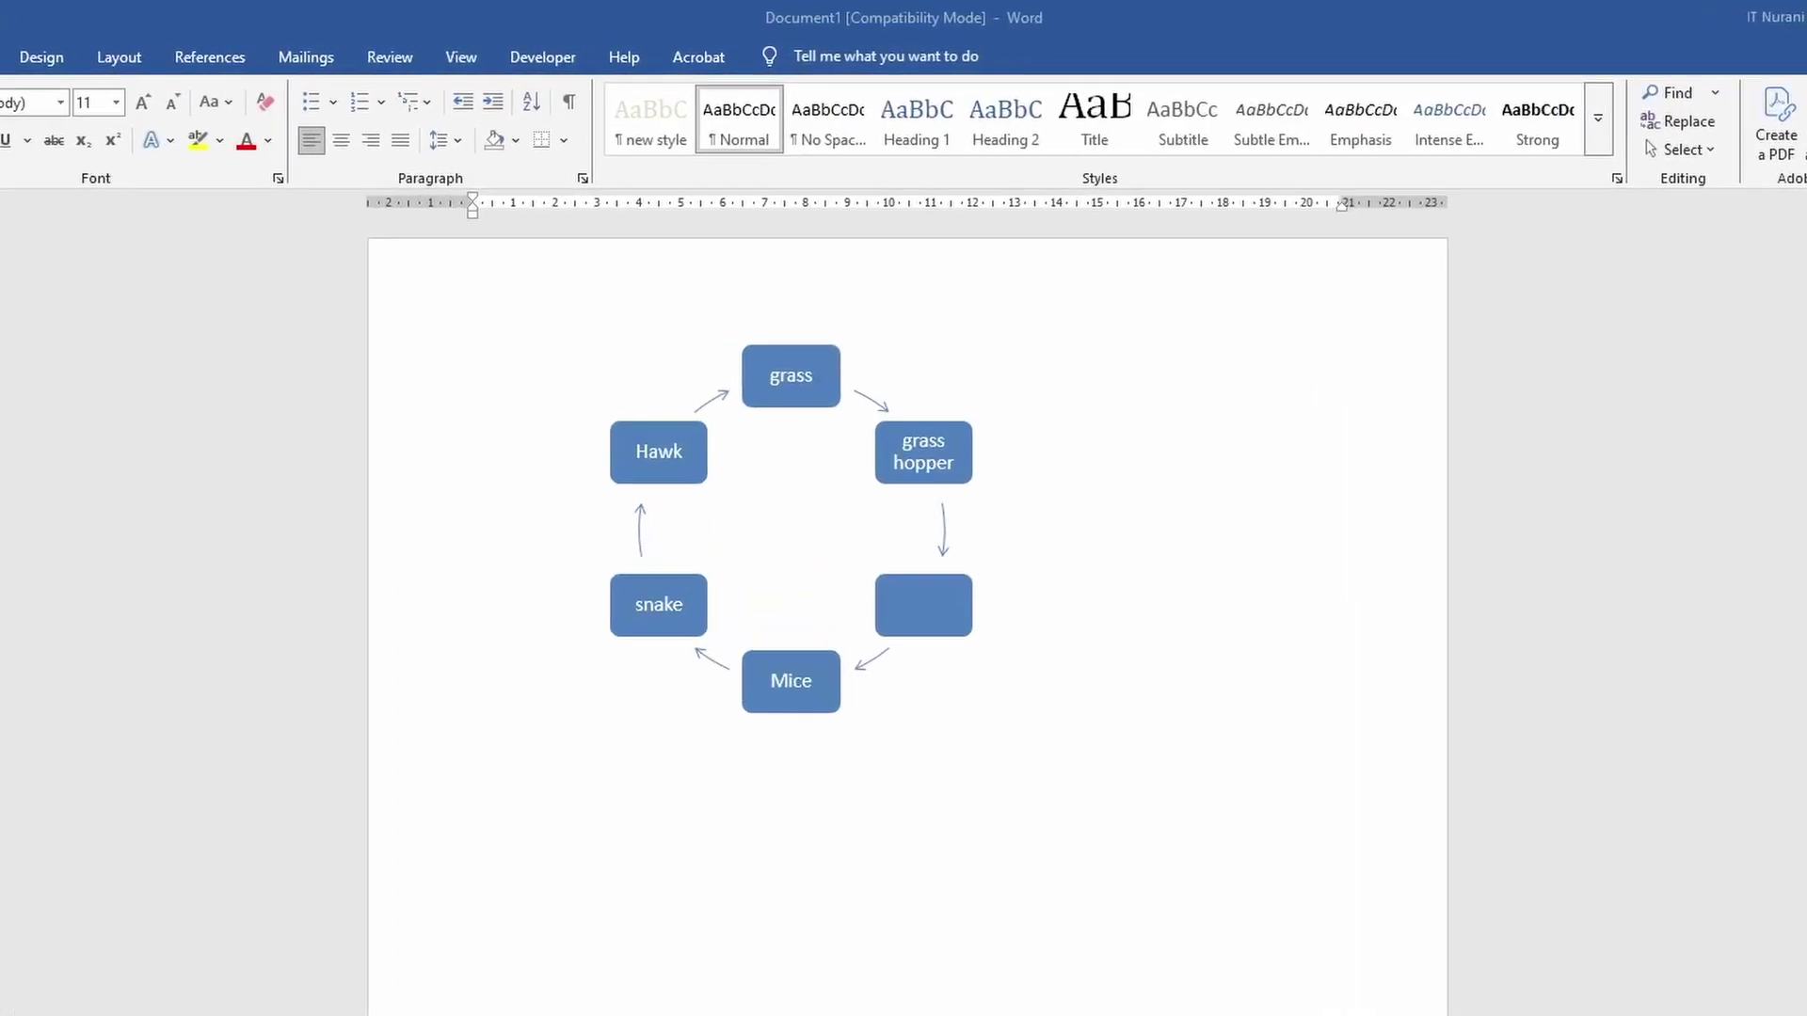
Step: Select the whole food-chain diagram and switch its layout to Segmented Cycle
left_click(806, 386)
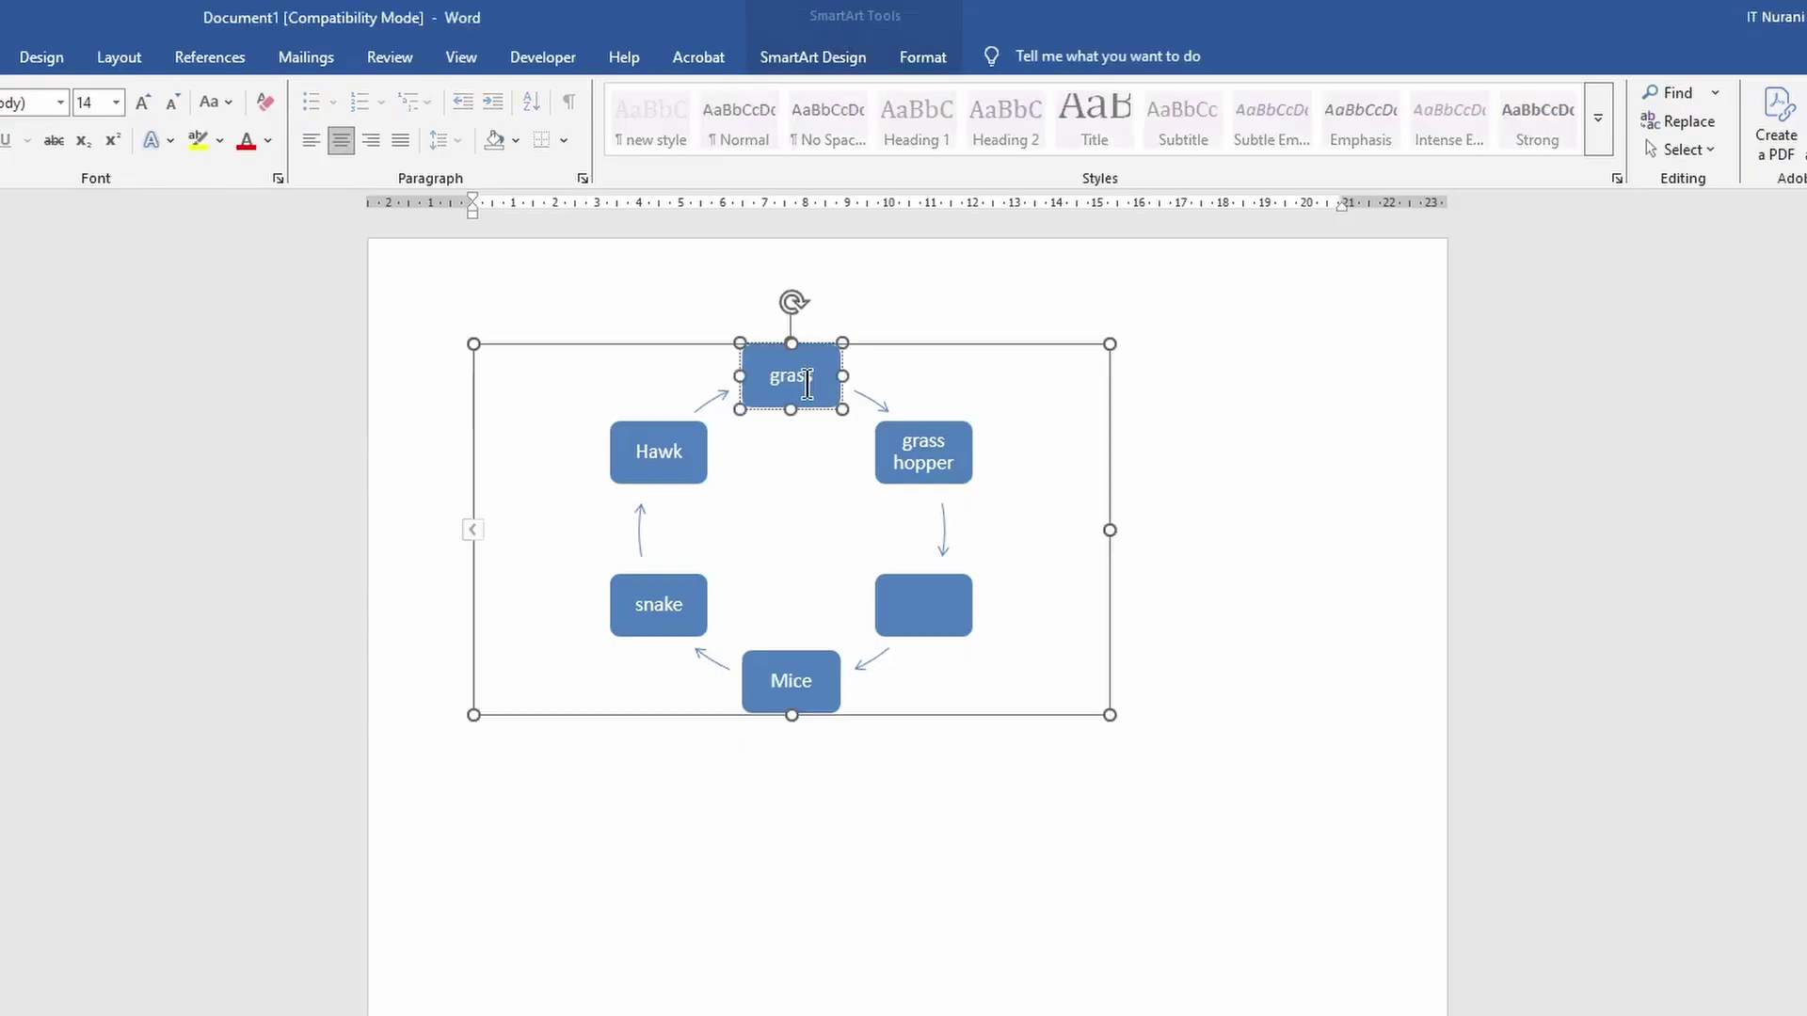
left_click(988, 381)
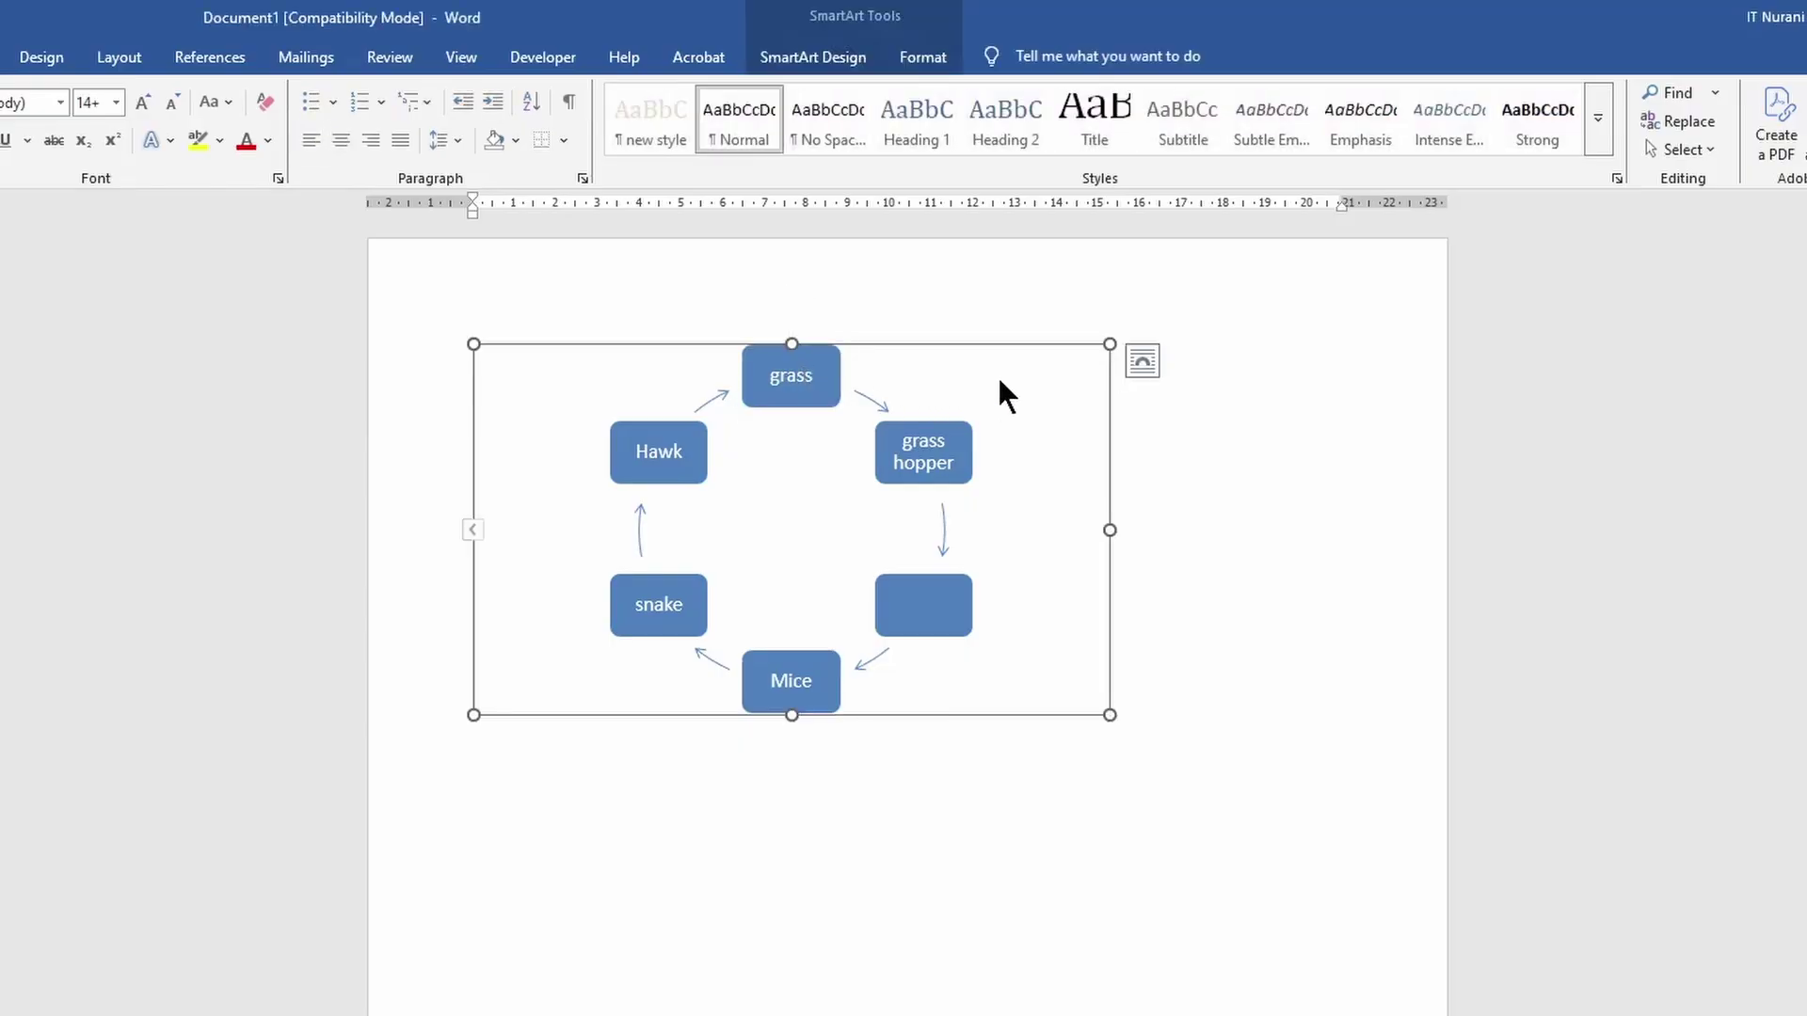
left_click(824, 55)
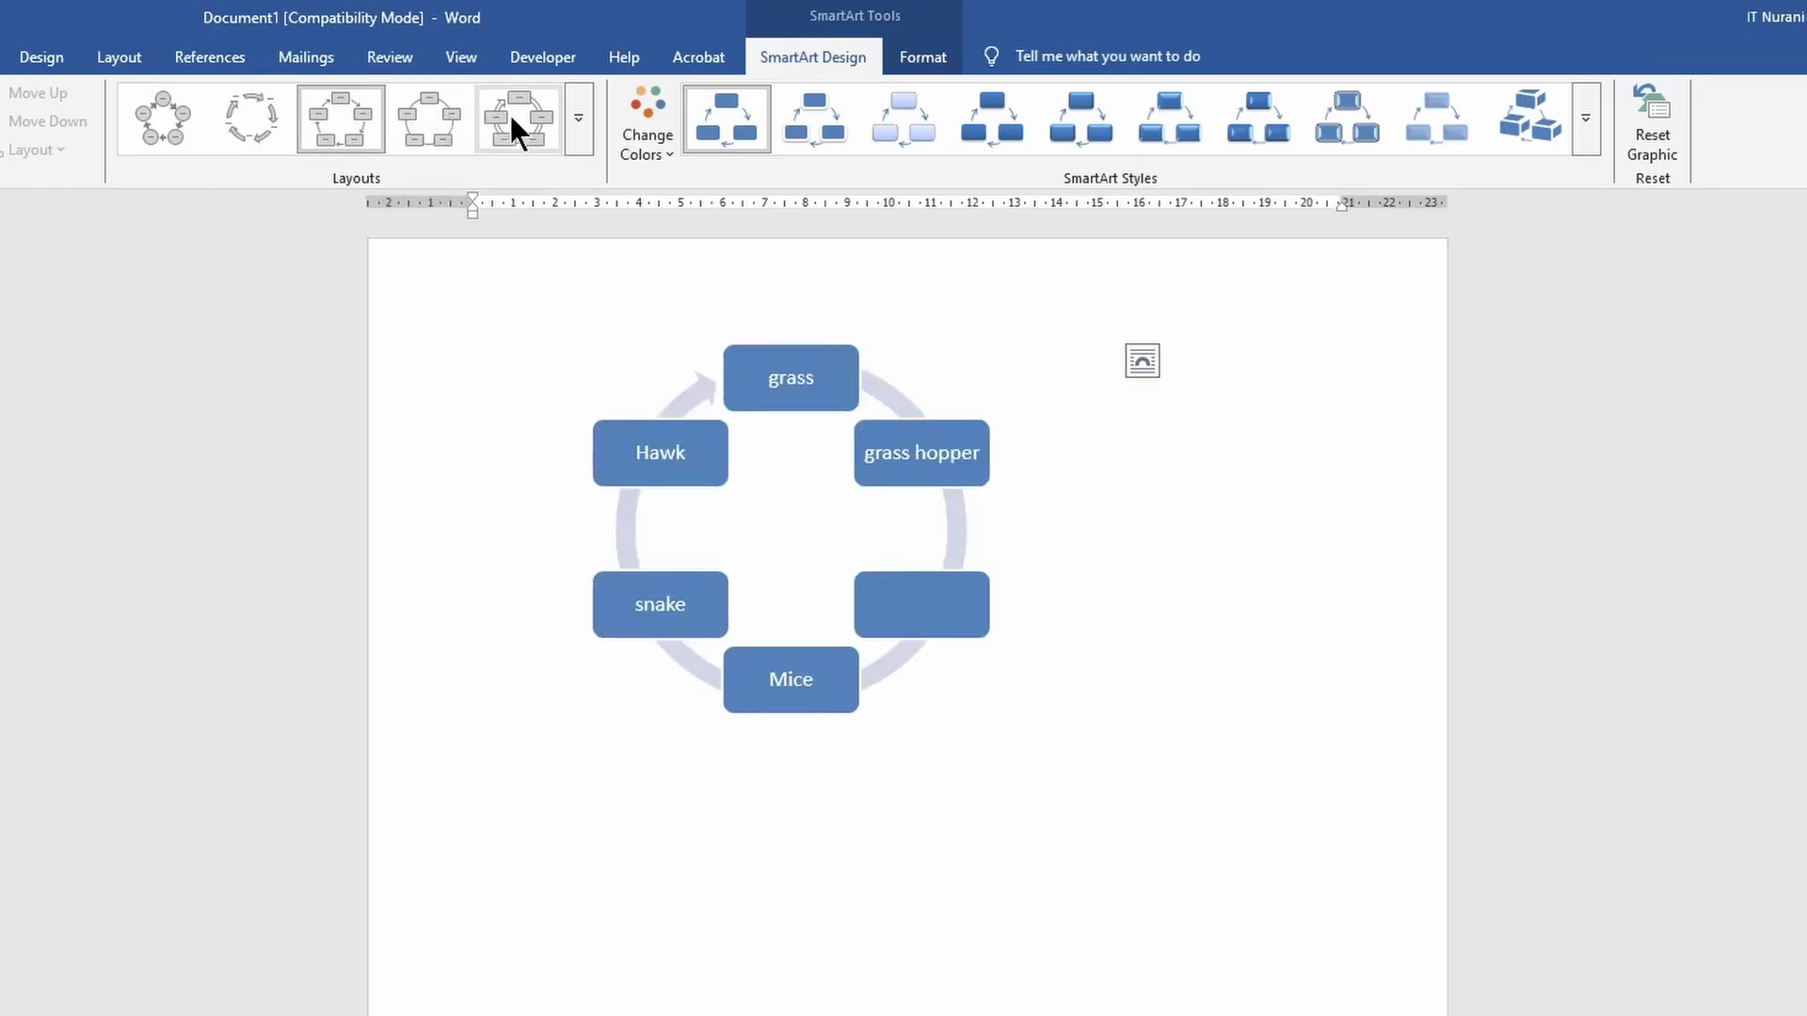
left_click(579, 127)
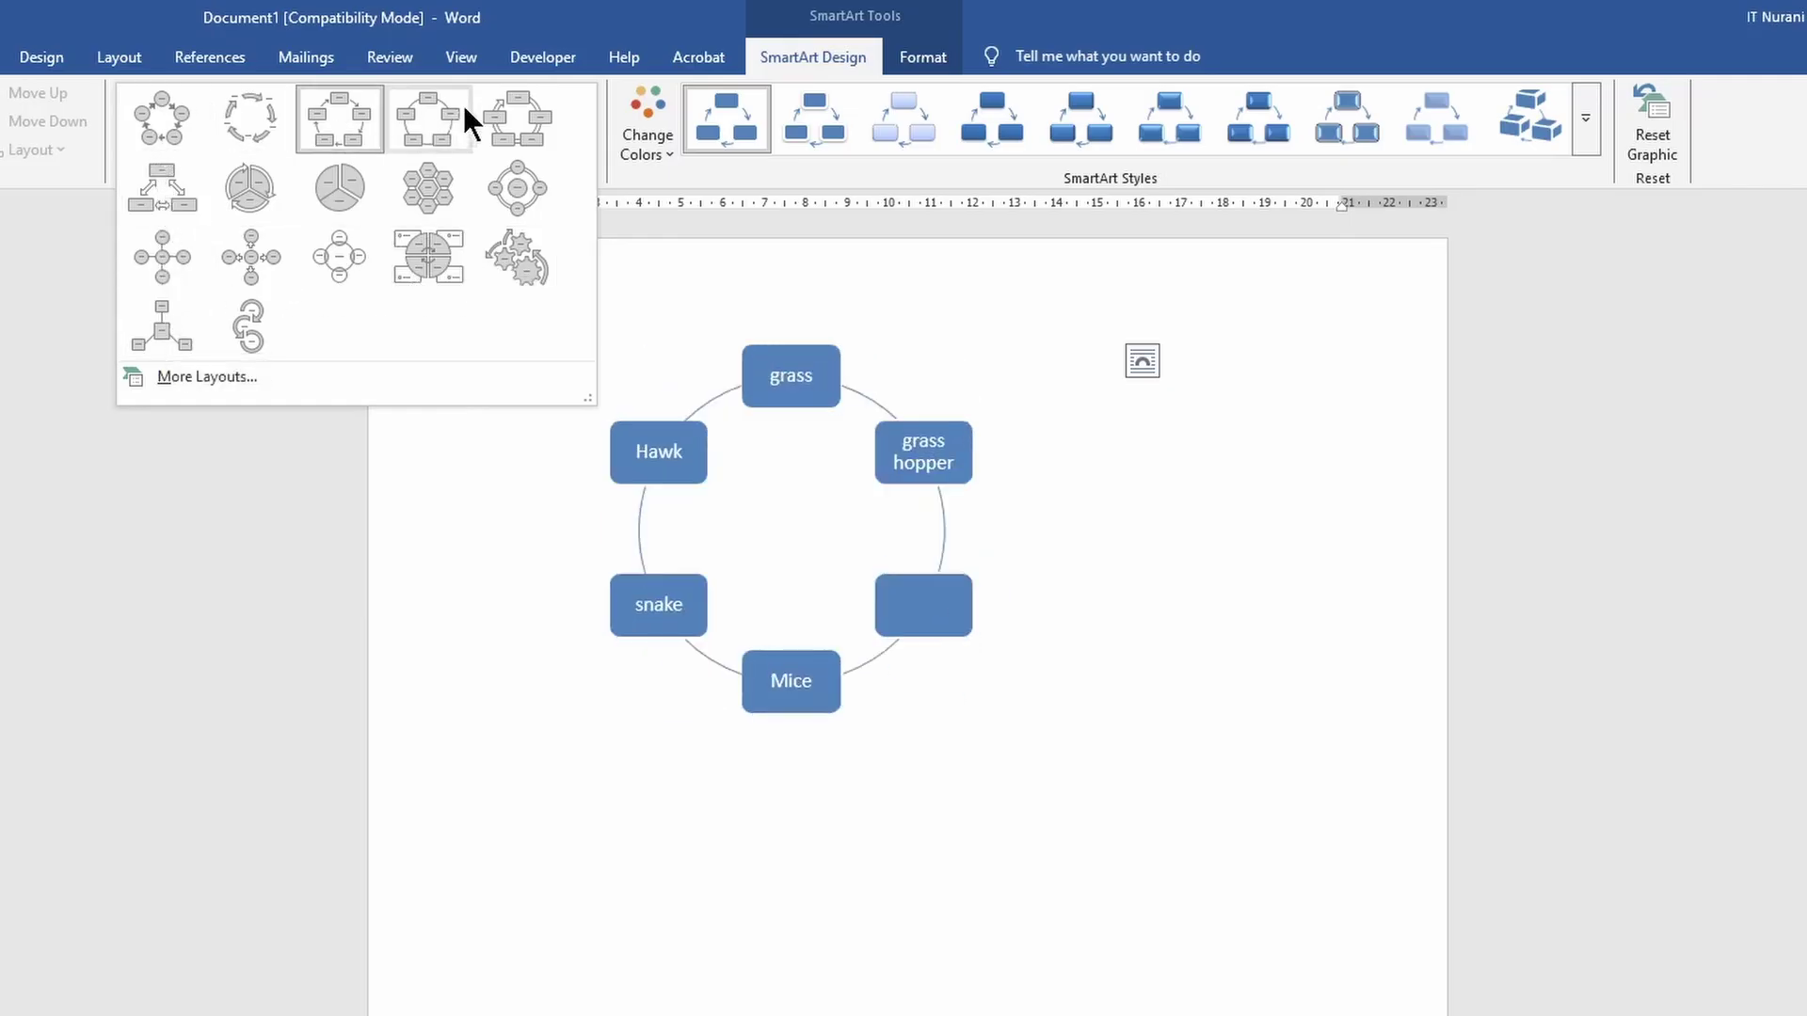
left_click(280, 188)
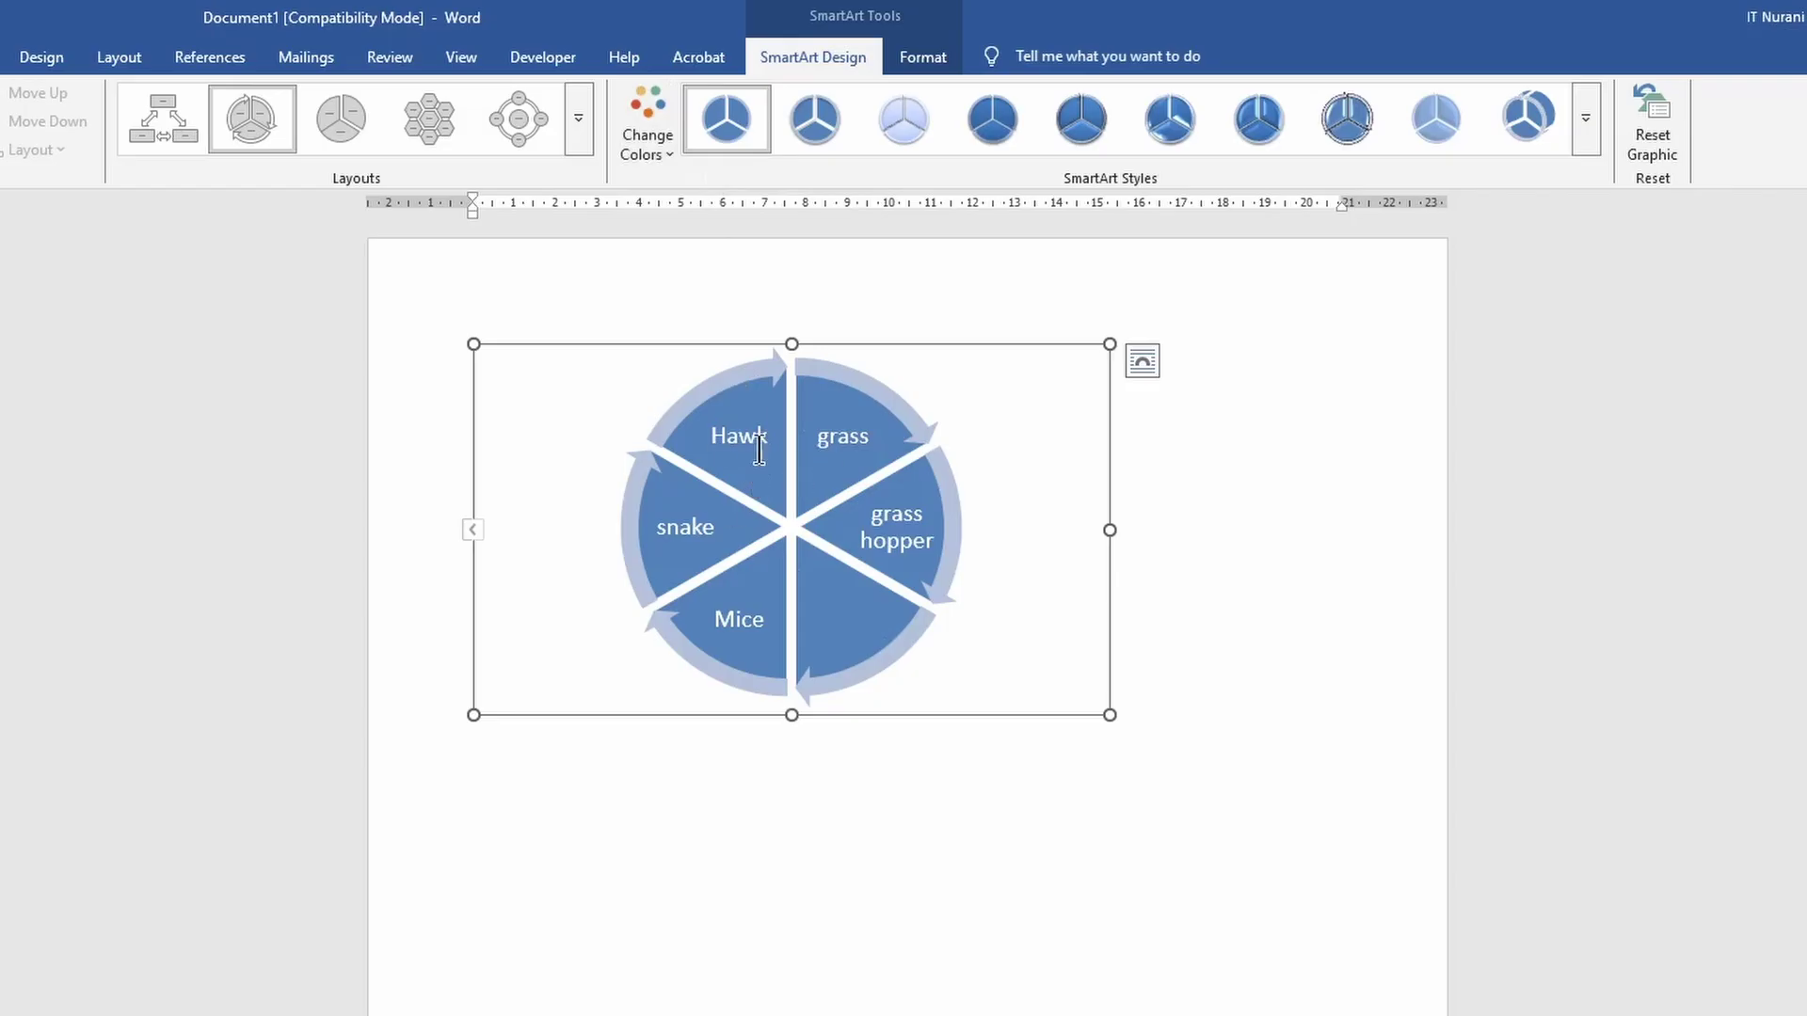
Step: Apply the first Colorful colour scheme to the segmented wheel
left_click(670, 149)
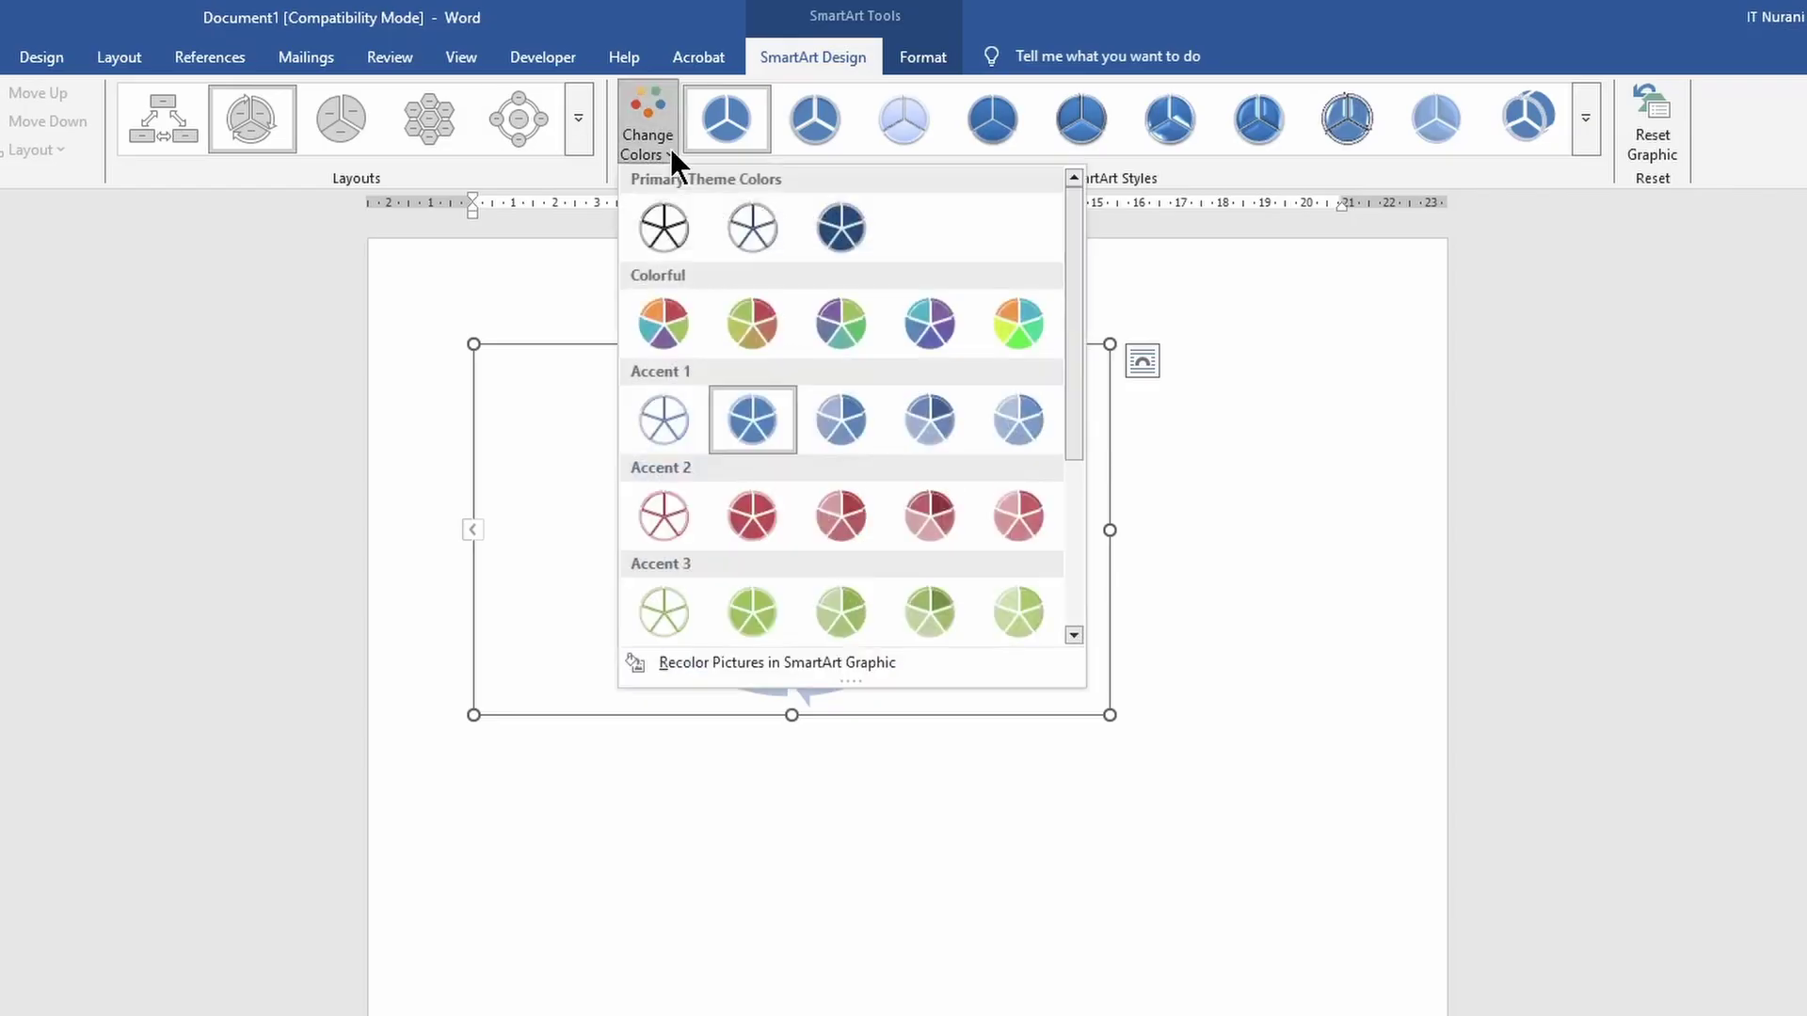
left_click(665, 321)
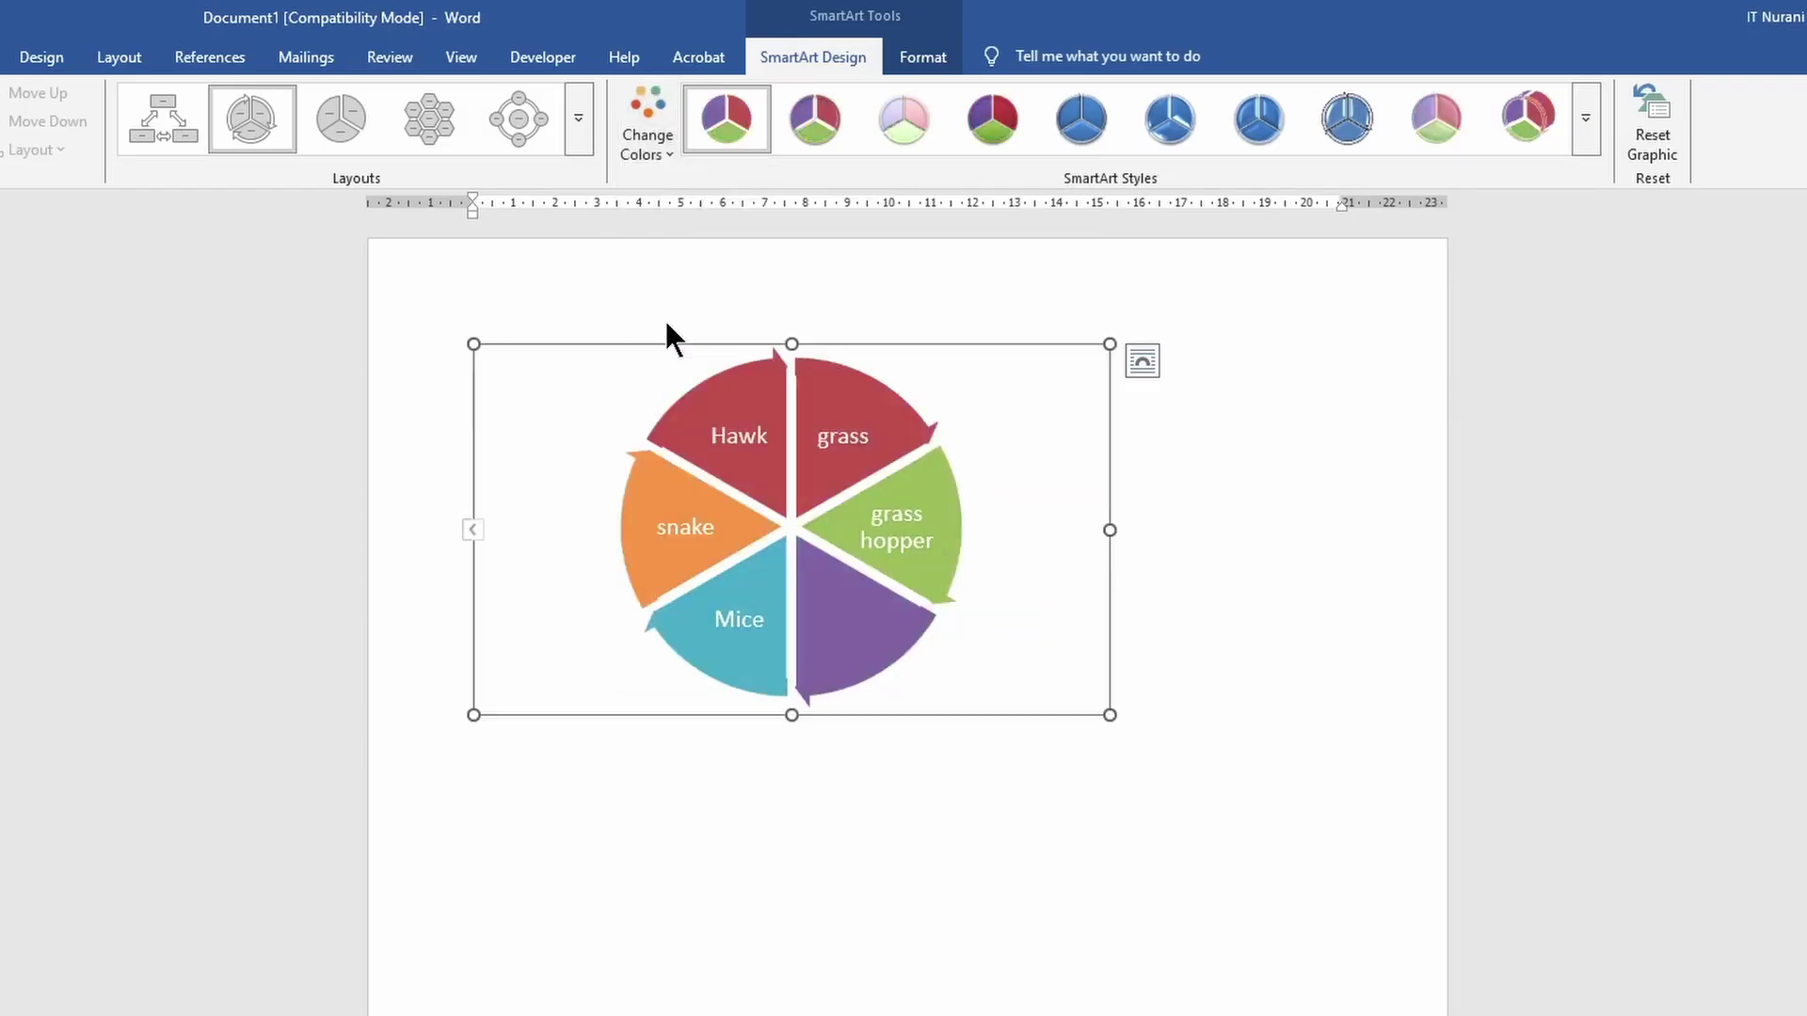
left_click(1585, 119)
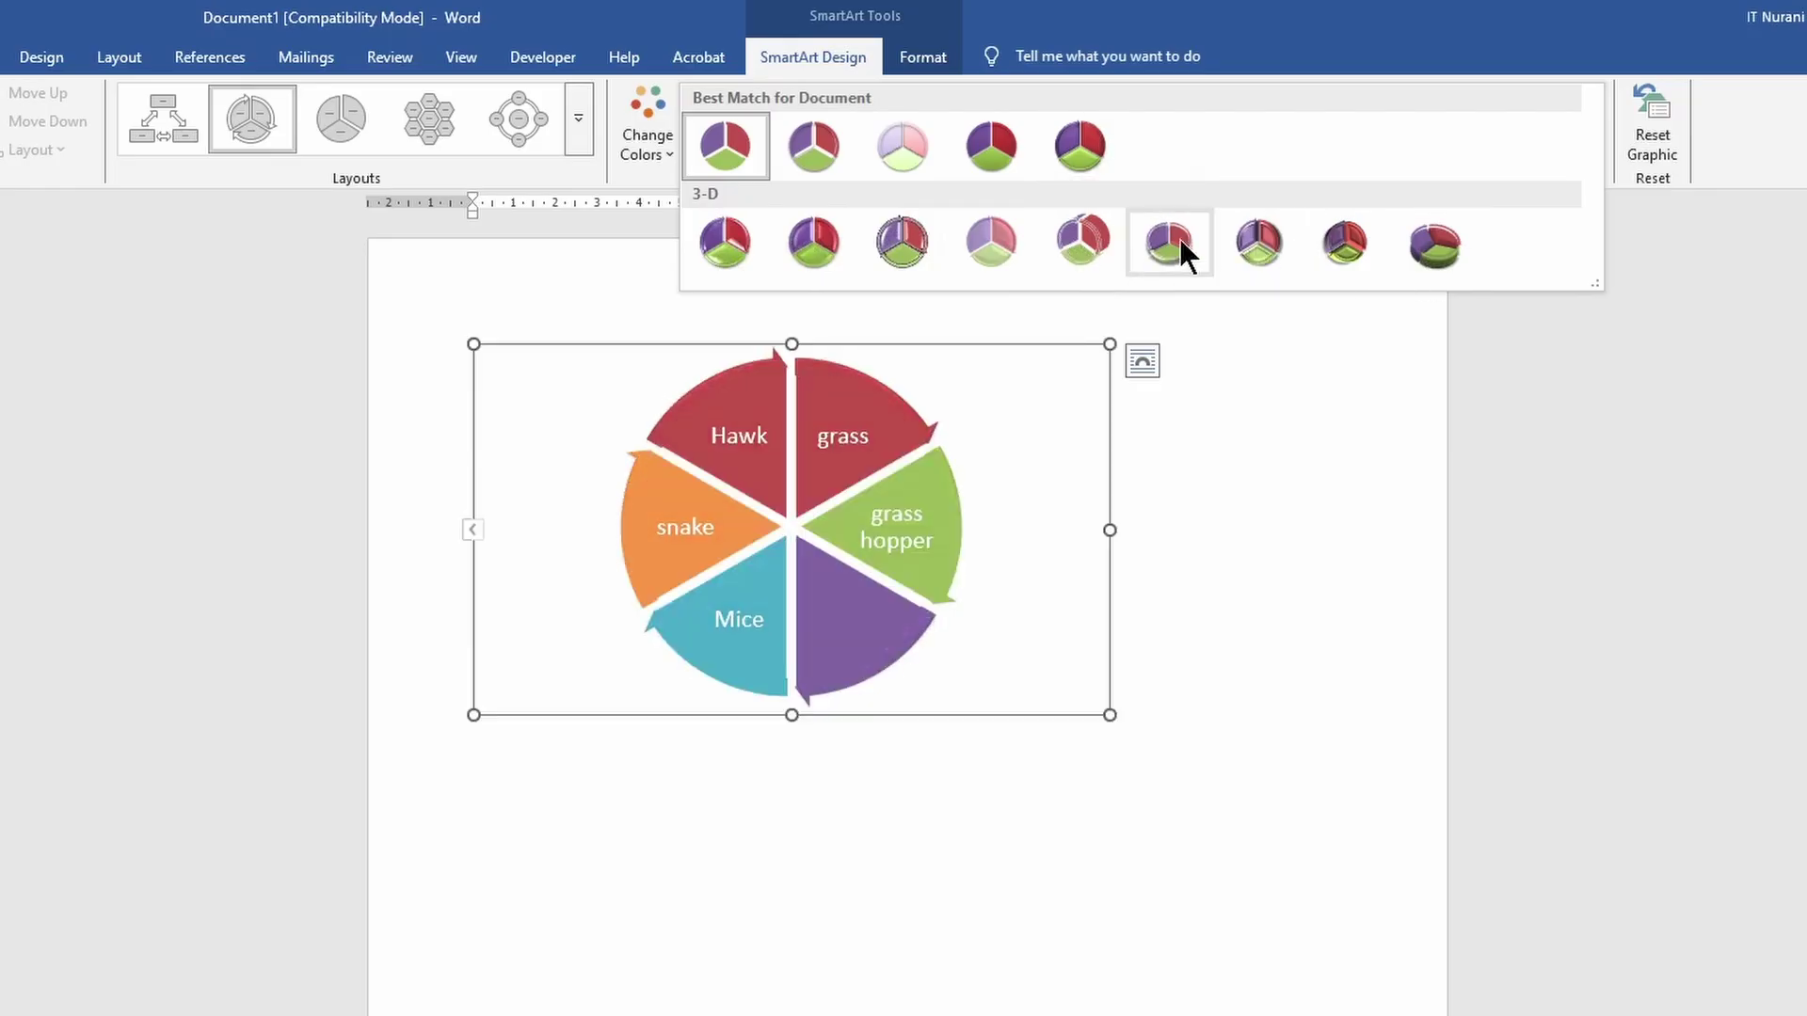
Step: Apply the 3-D Bird's Eye Scene style and open the Text Pane
left_click(1408, 255)
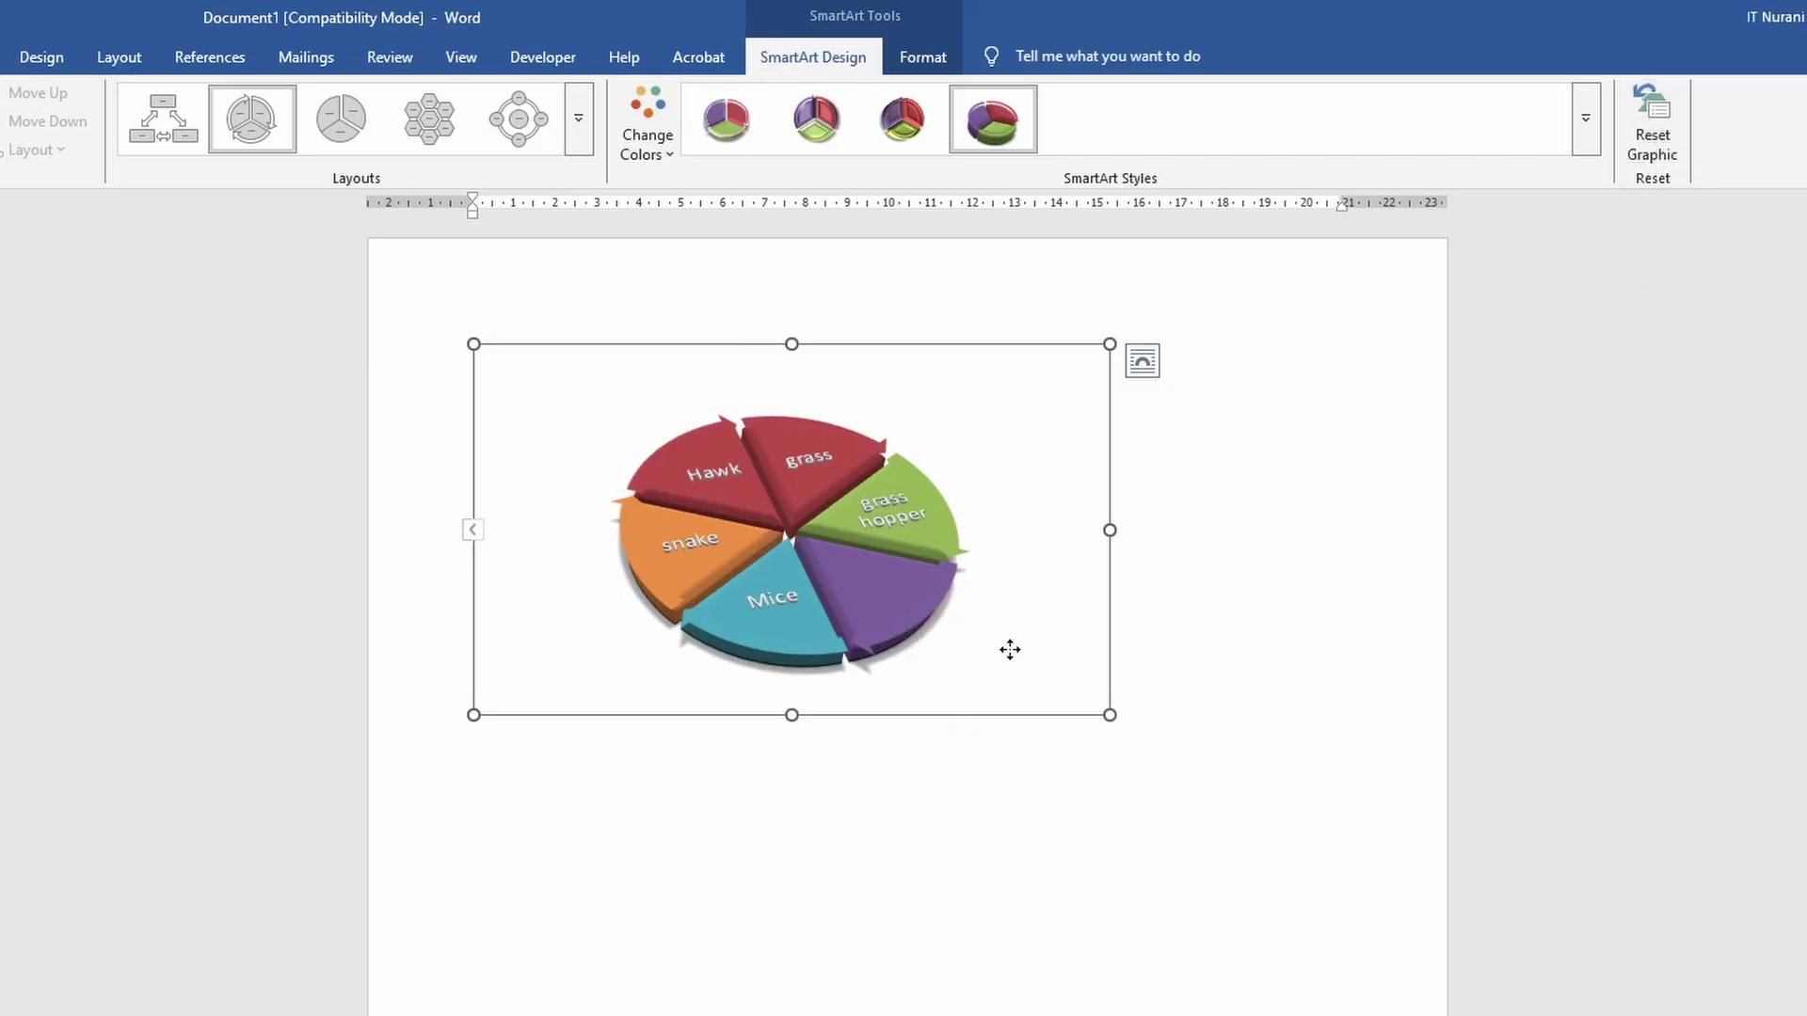
left_click(472, 530)
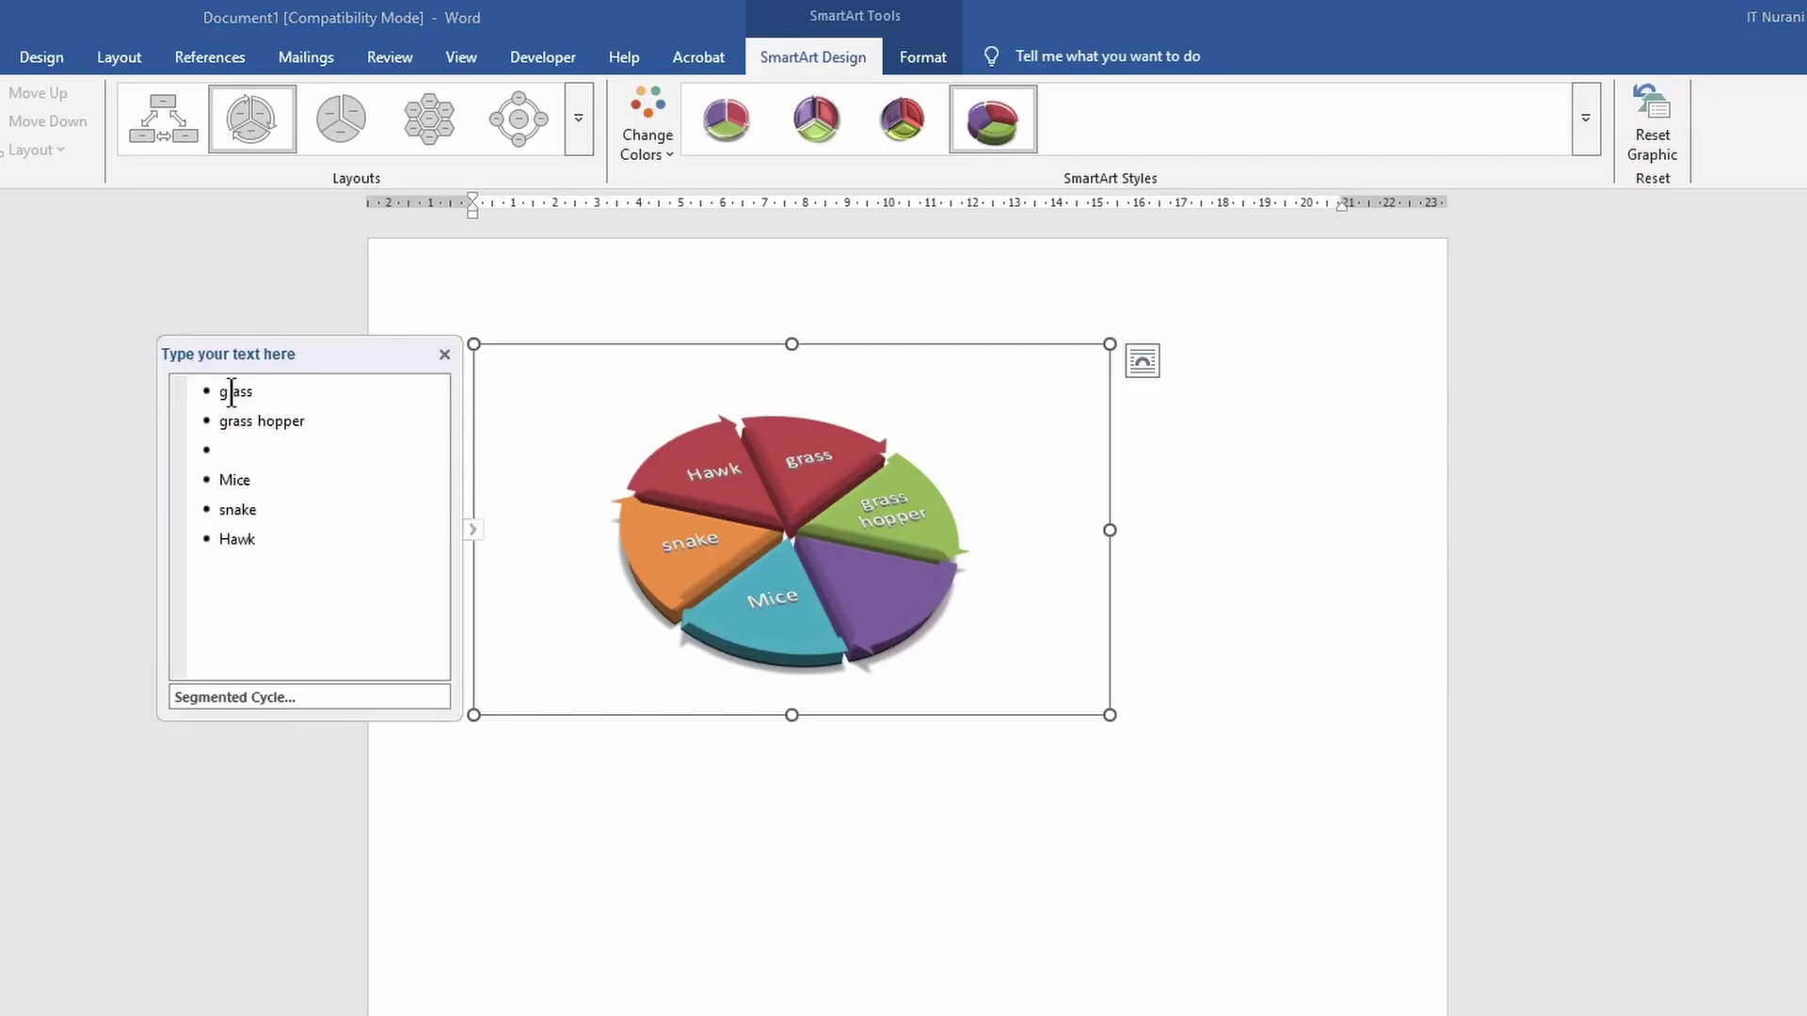
Step: In the Text Pane, add new bullets after the blank item and type 'snake' and 'hawk'
left_click(259, 449)
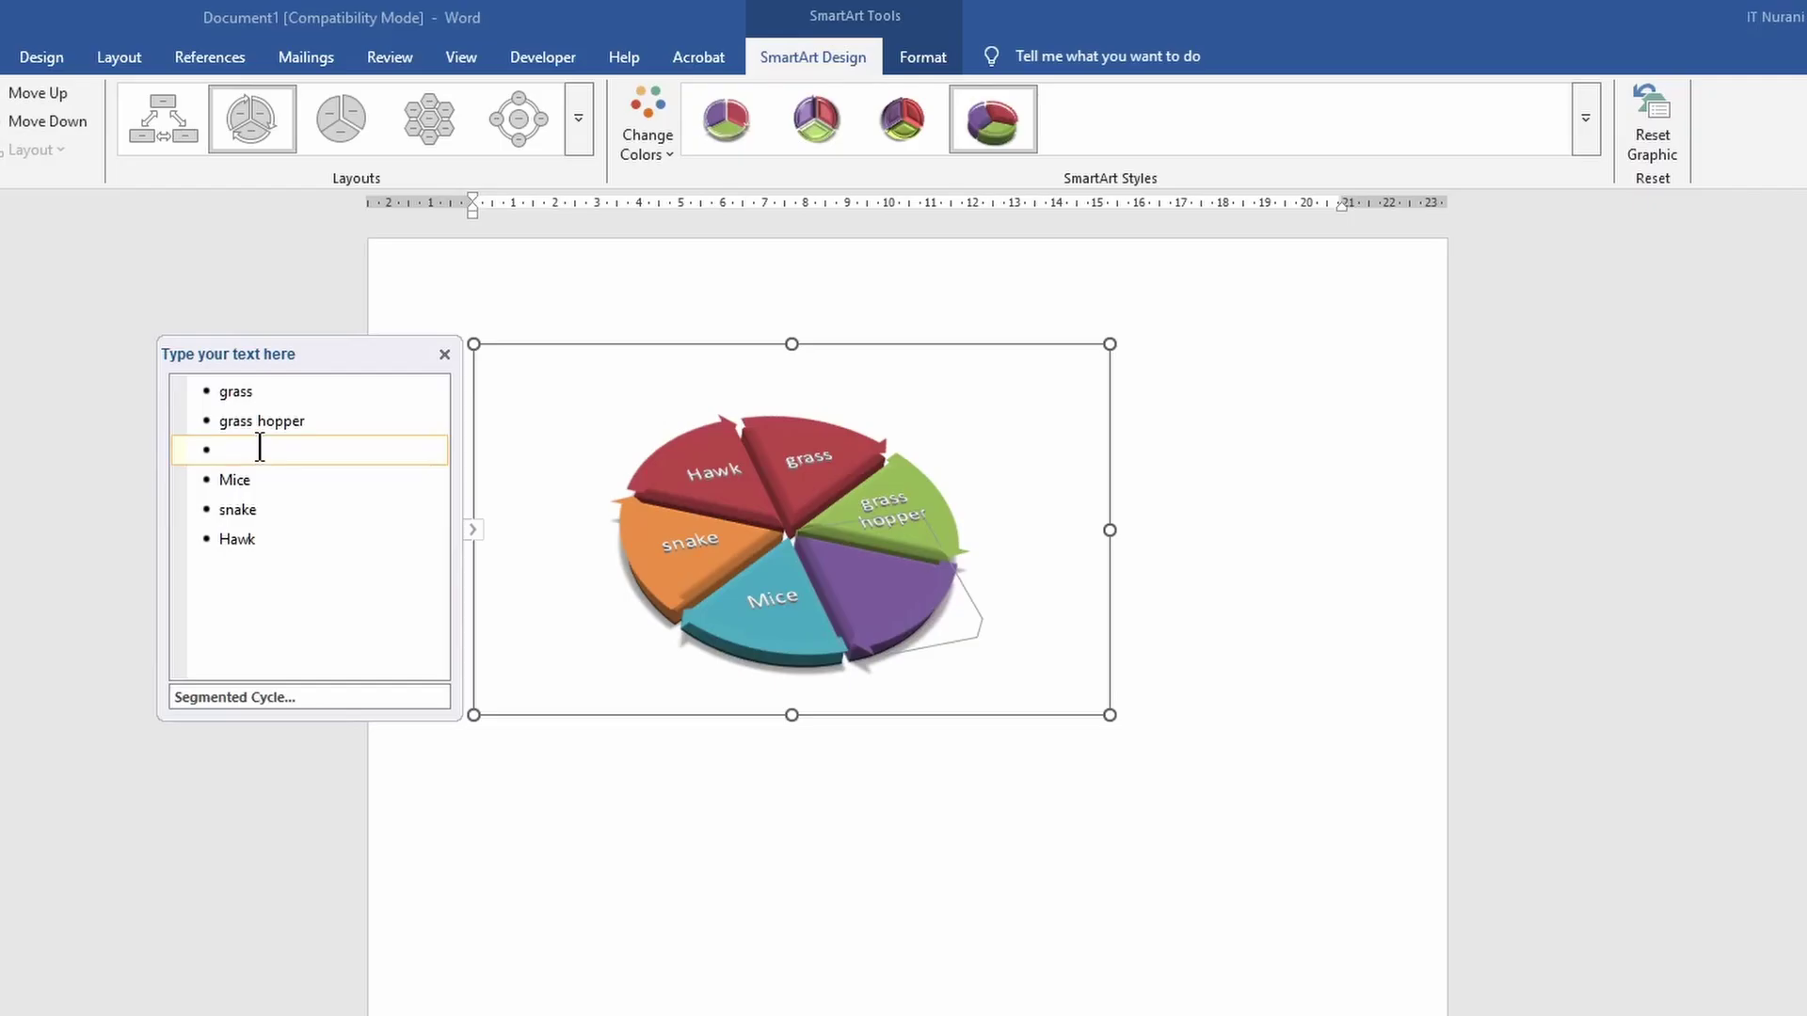
key("Return")
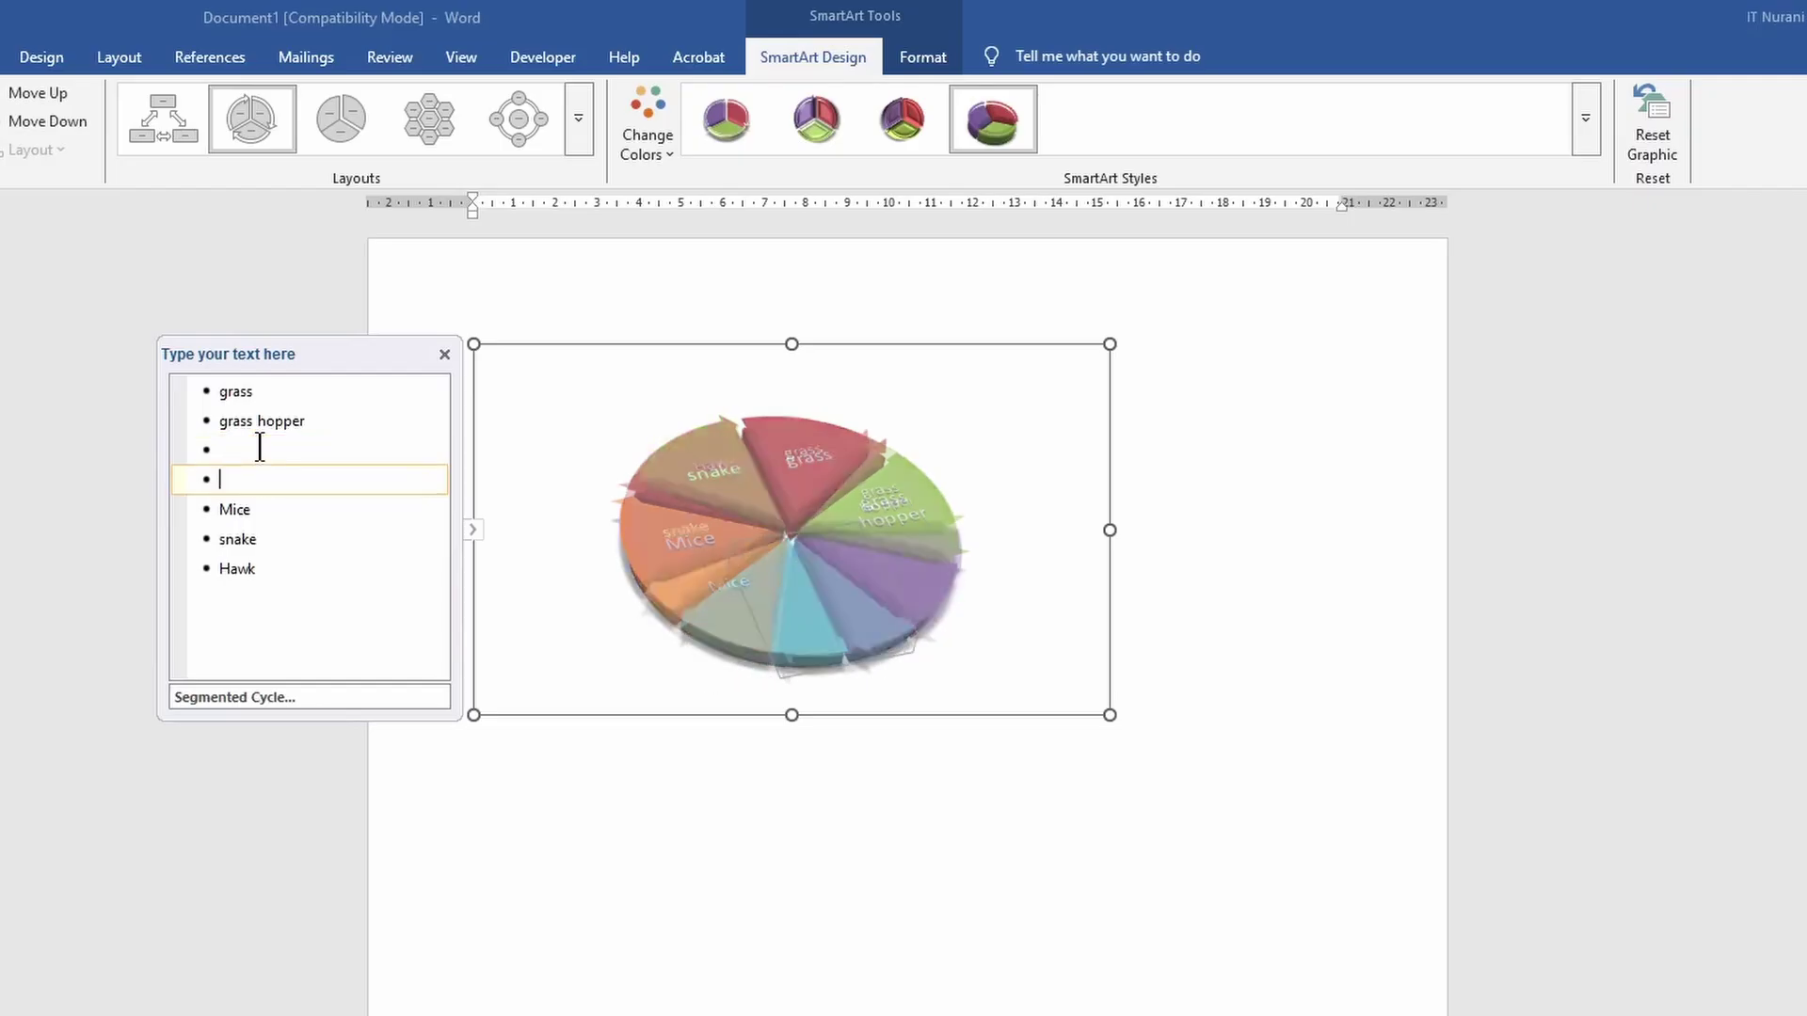
key("Return")
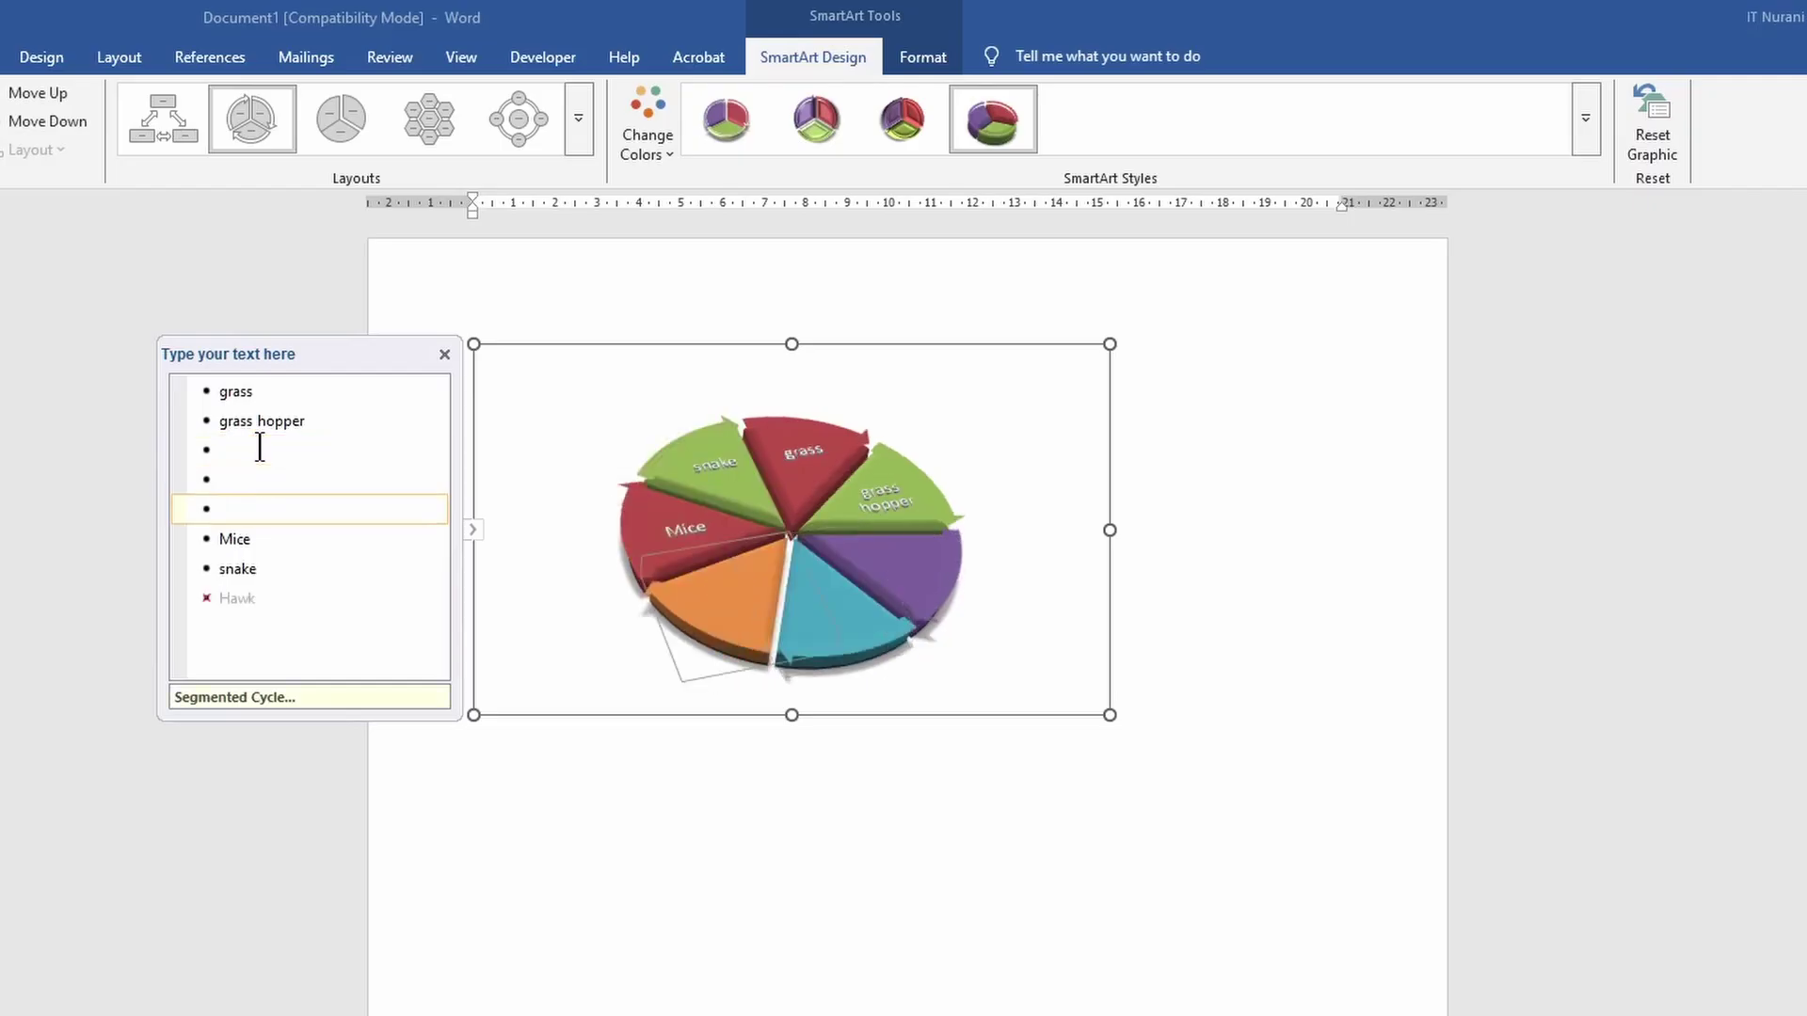
key("Return")
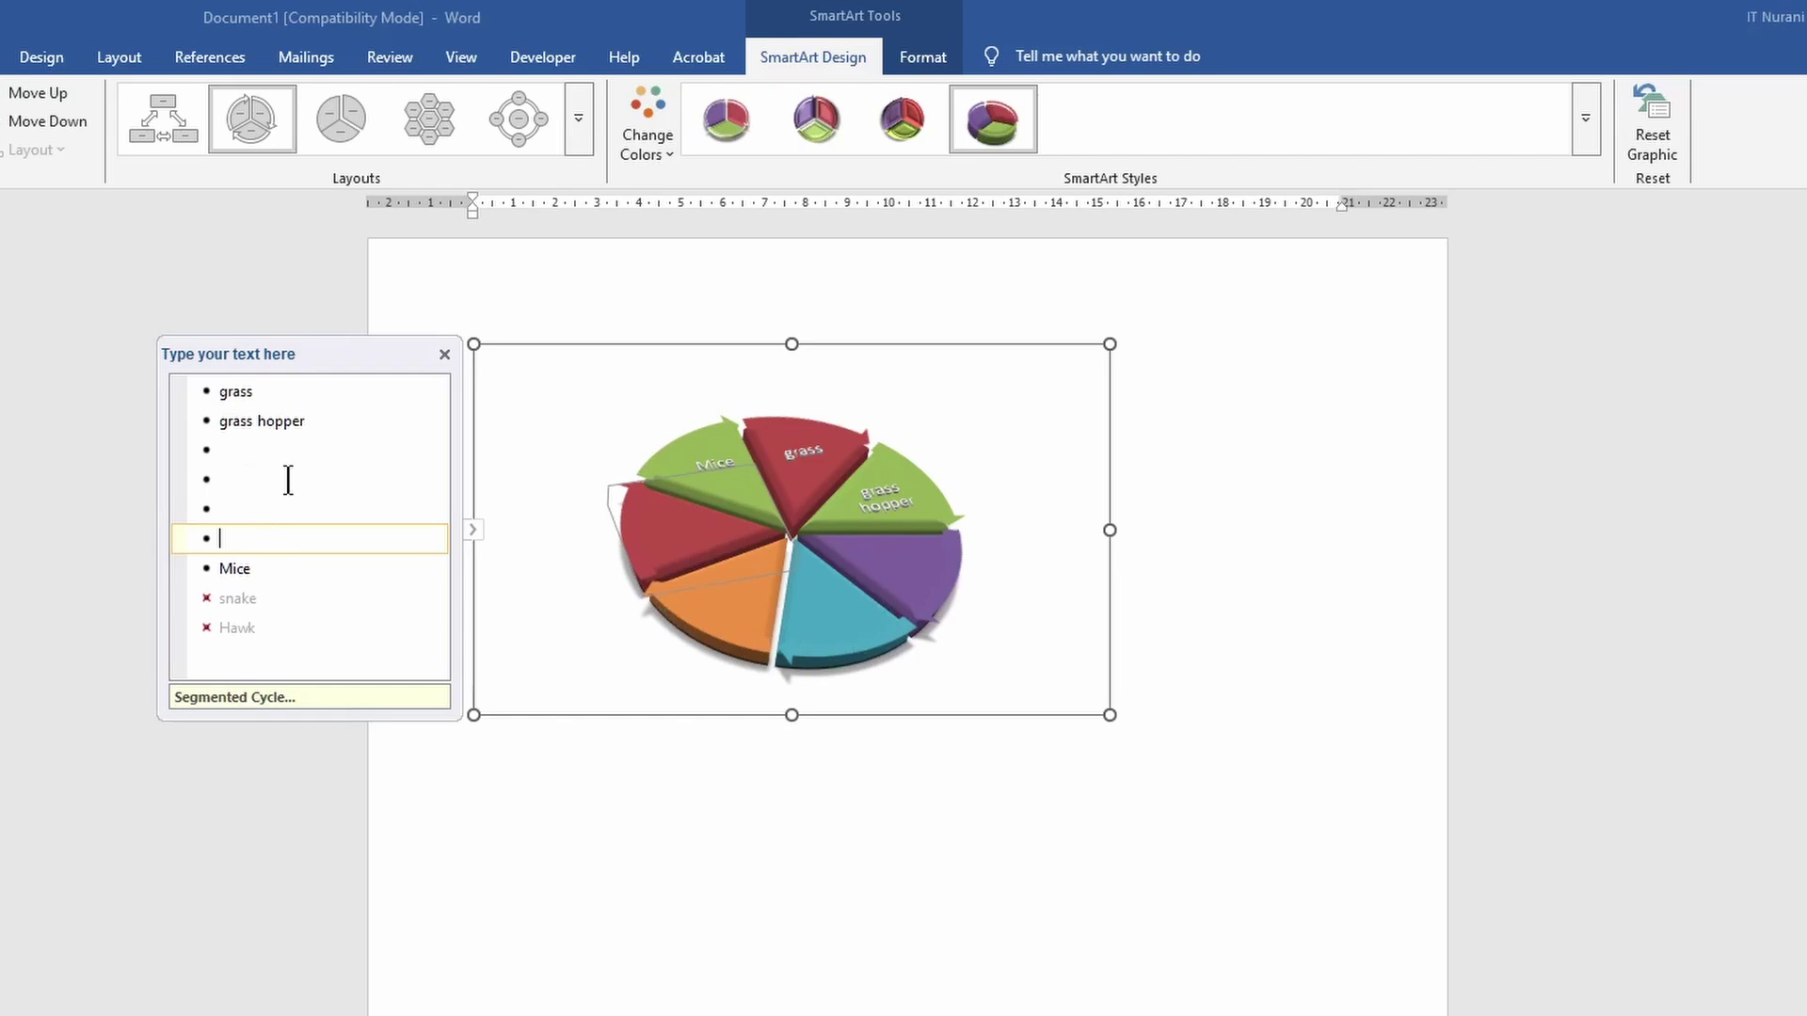
type("snake")
left_click(252, 508)
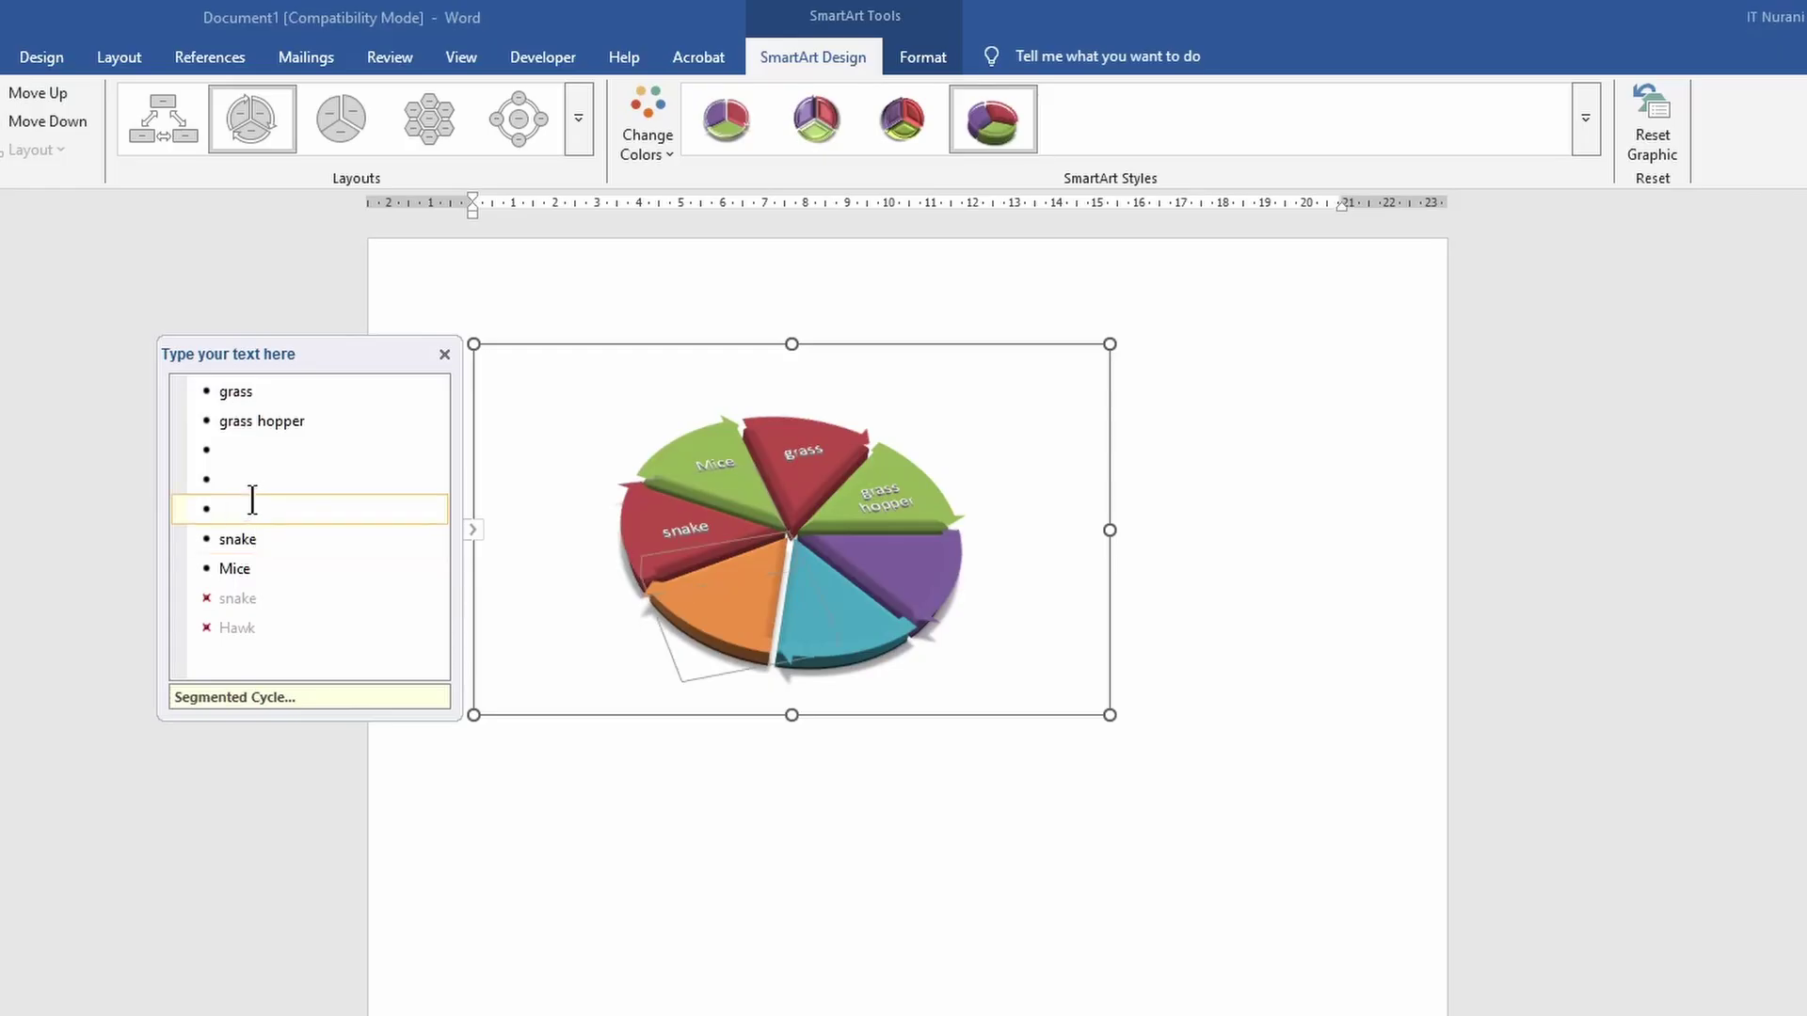
type("hawk")
Step: Delete the two empty bullets and add two new empty lines after Hawk
left_click(234, 452)
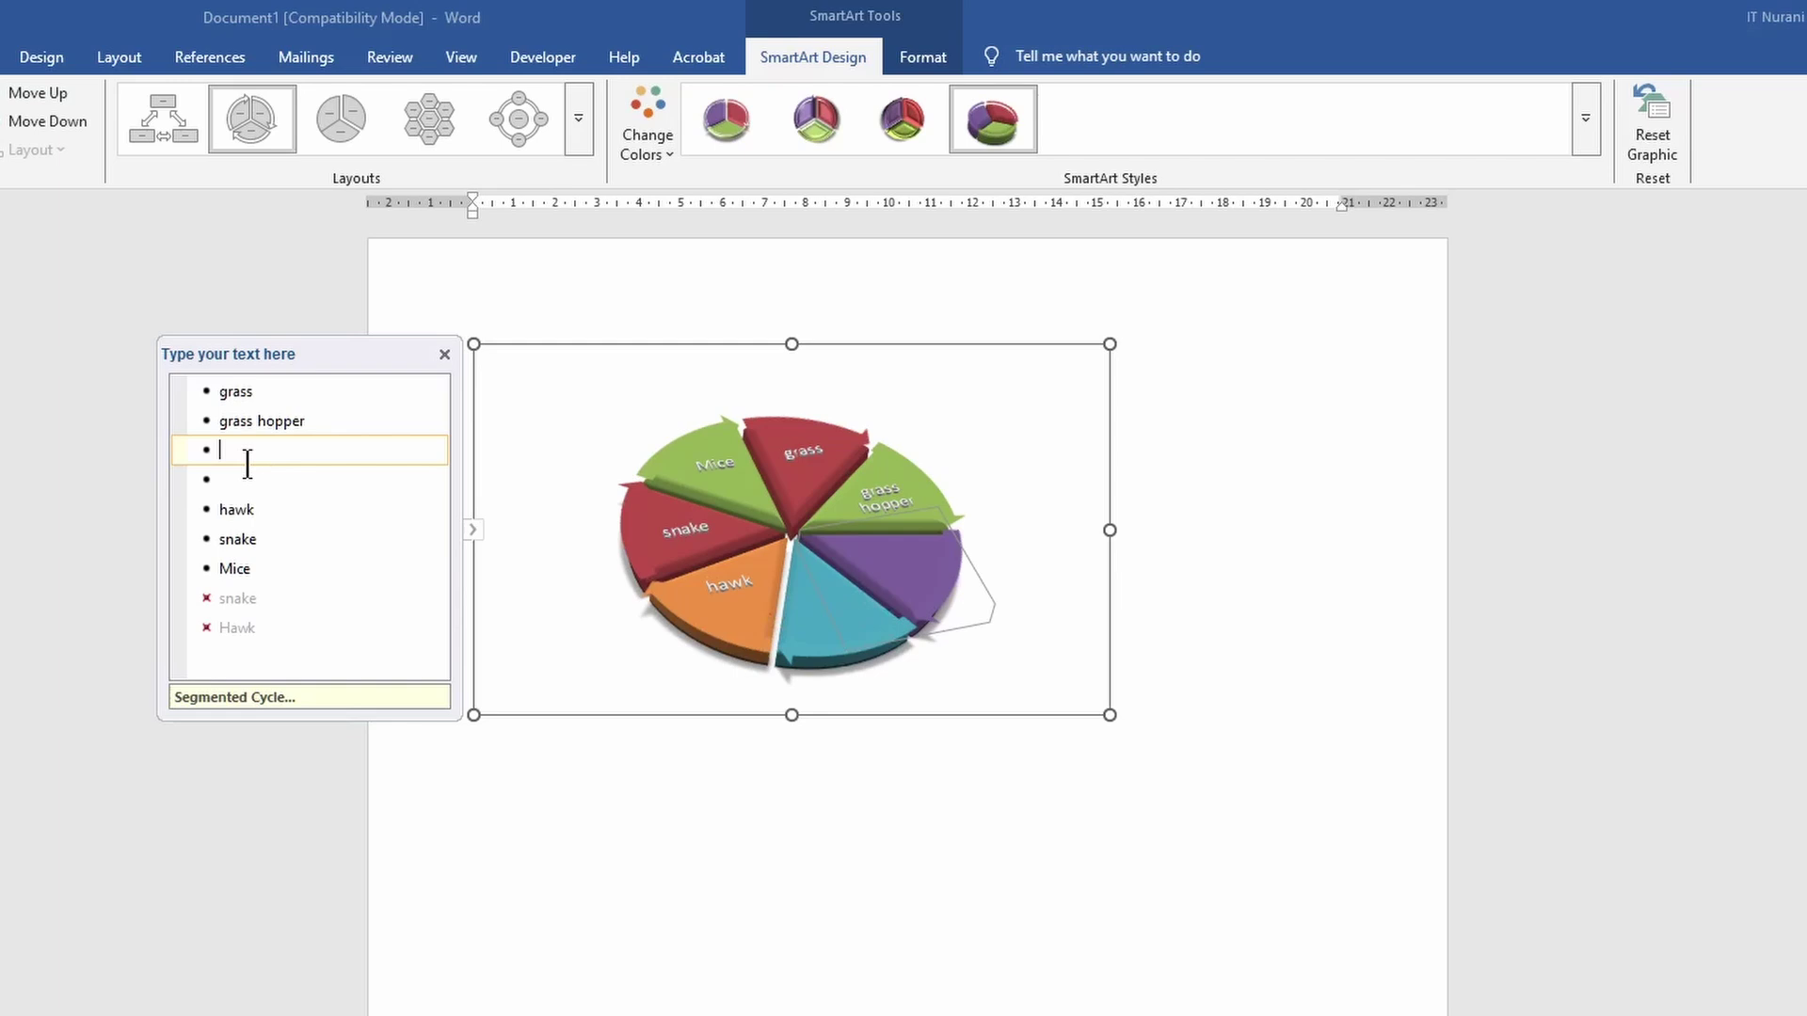
key("BackSpace")
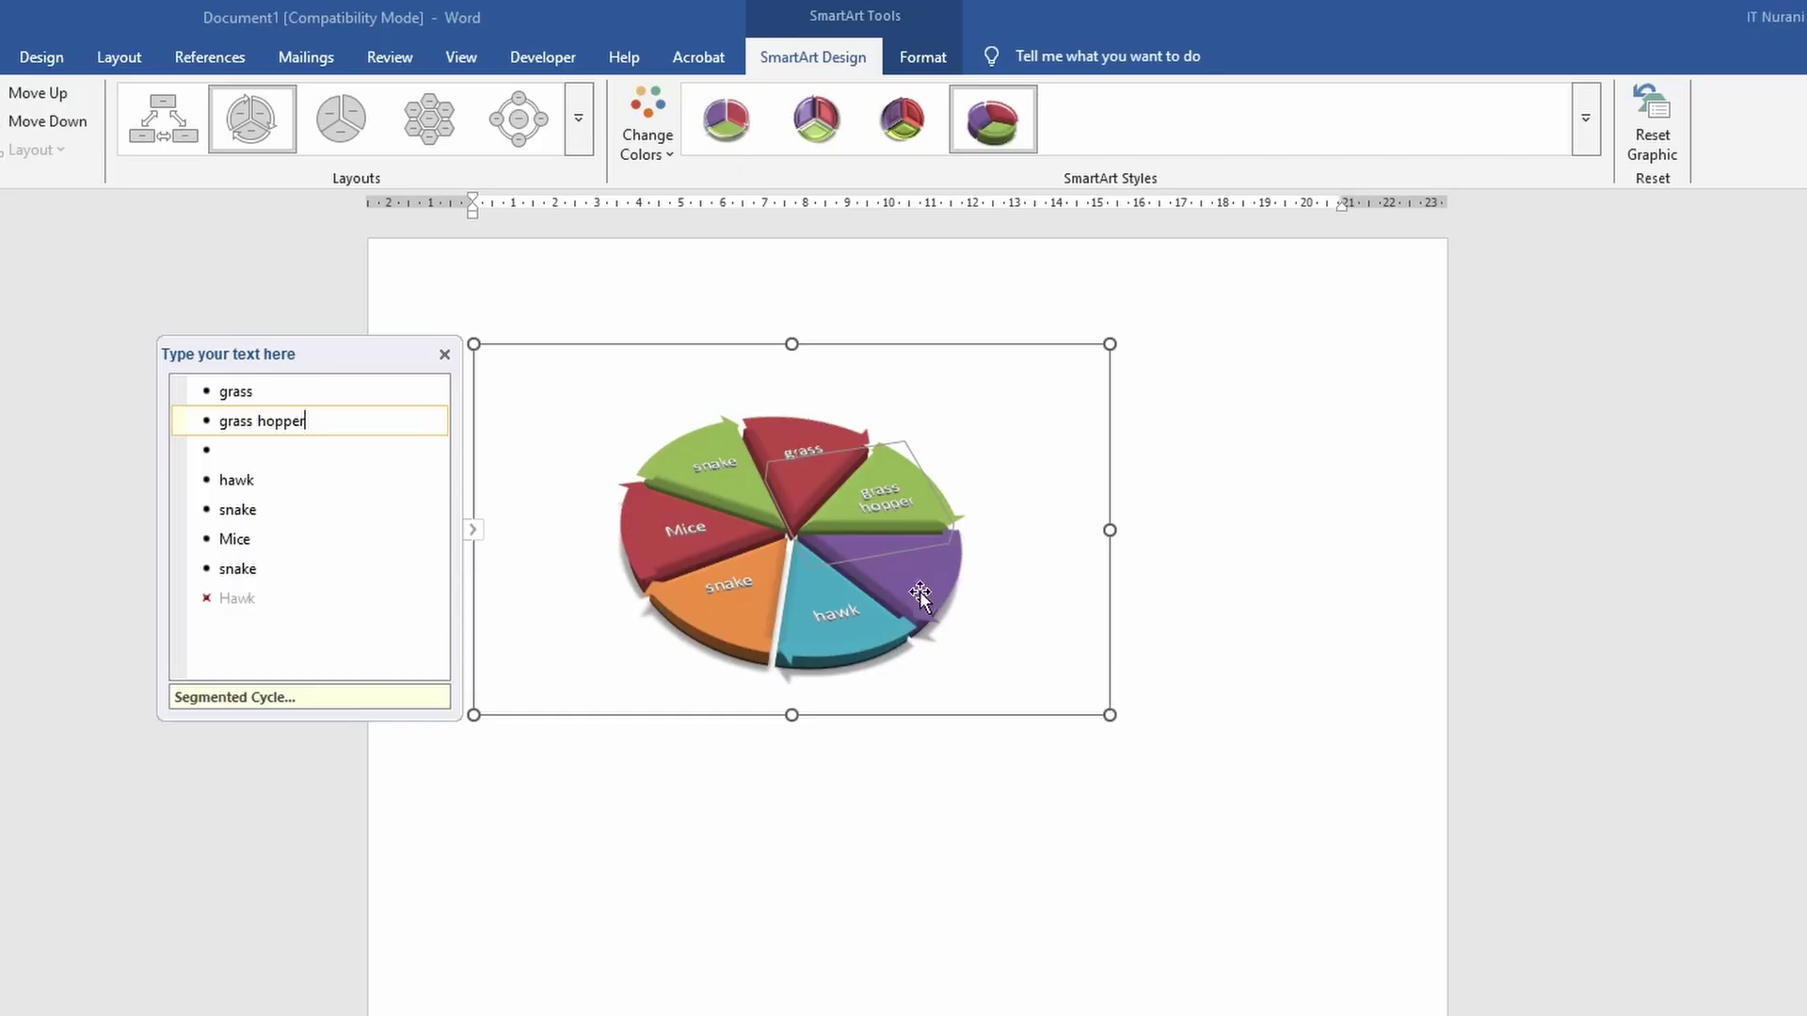
left_click(274, 448)
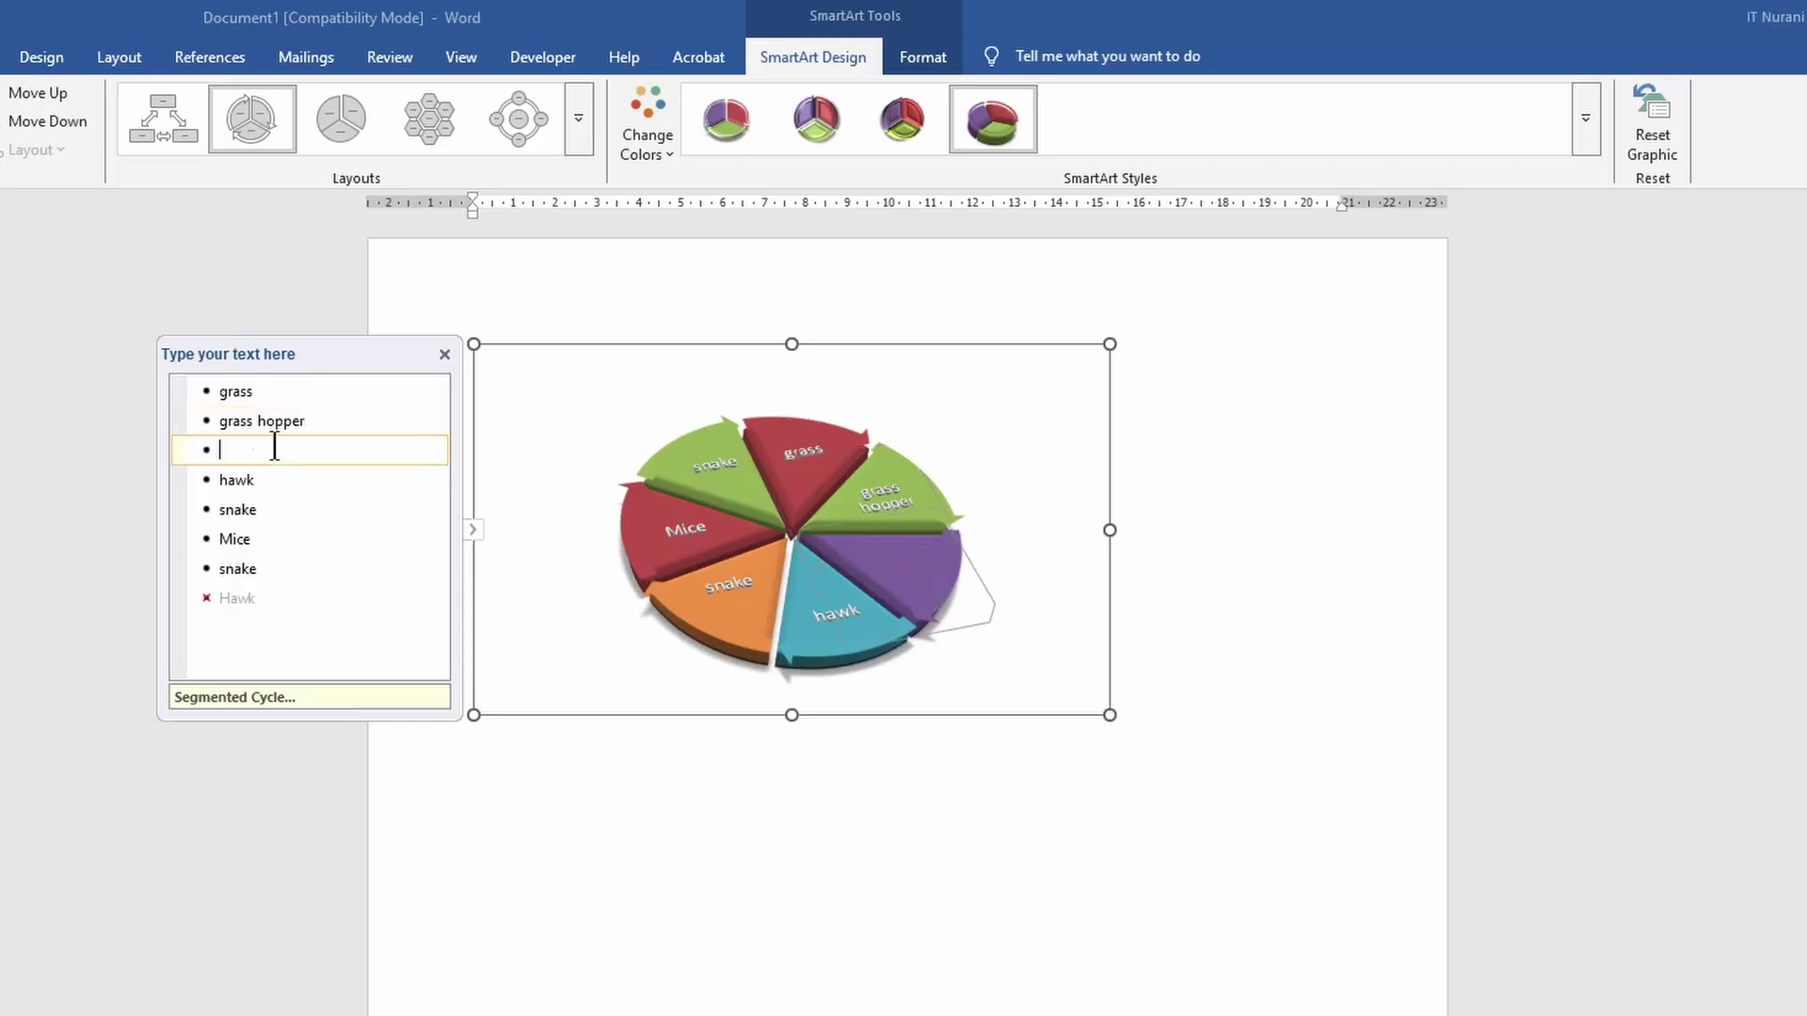
key("BackSpace")
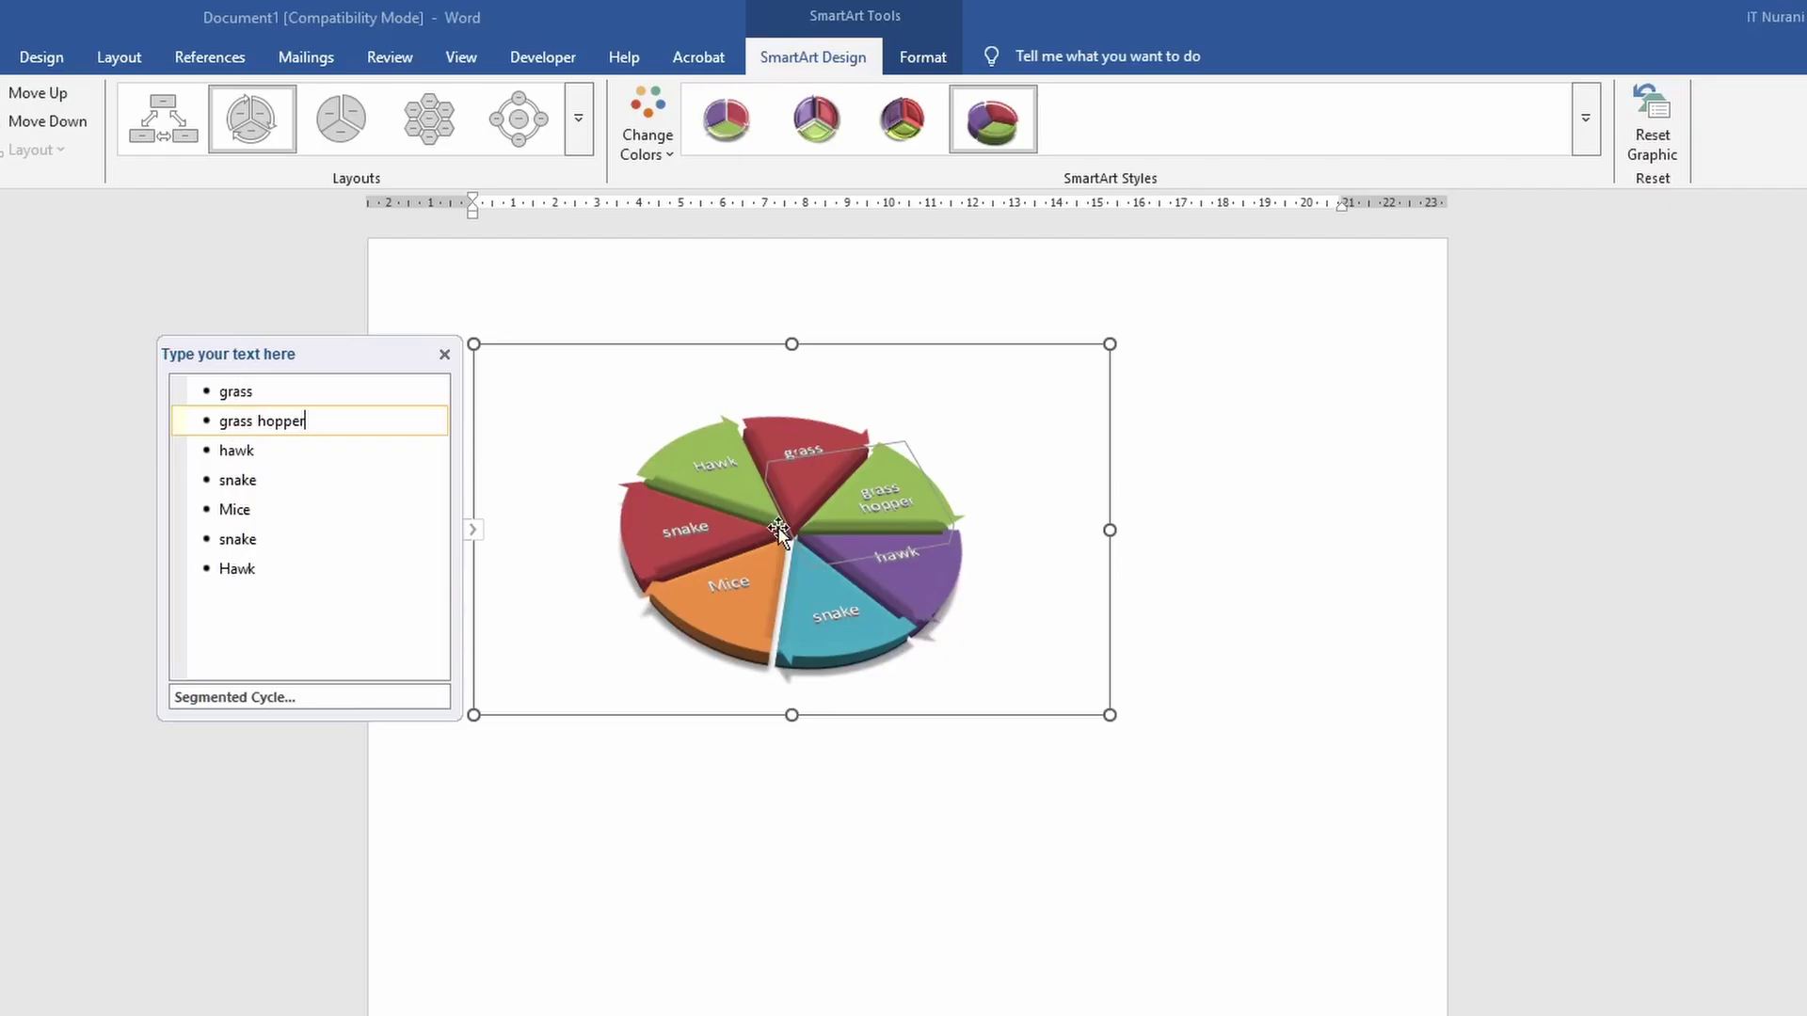
left_click(293, 565)
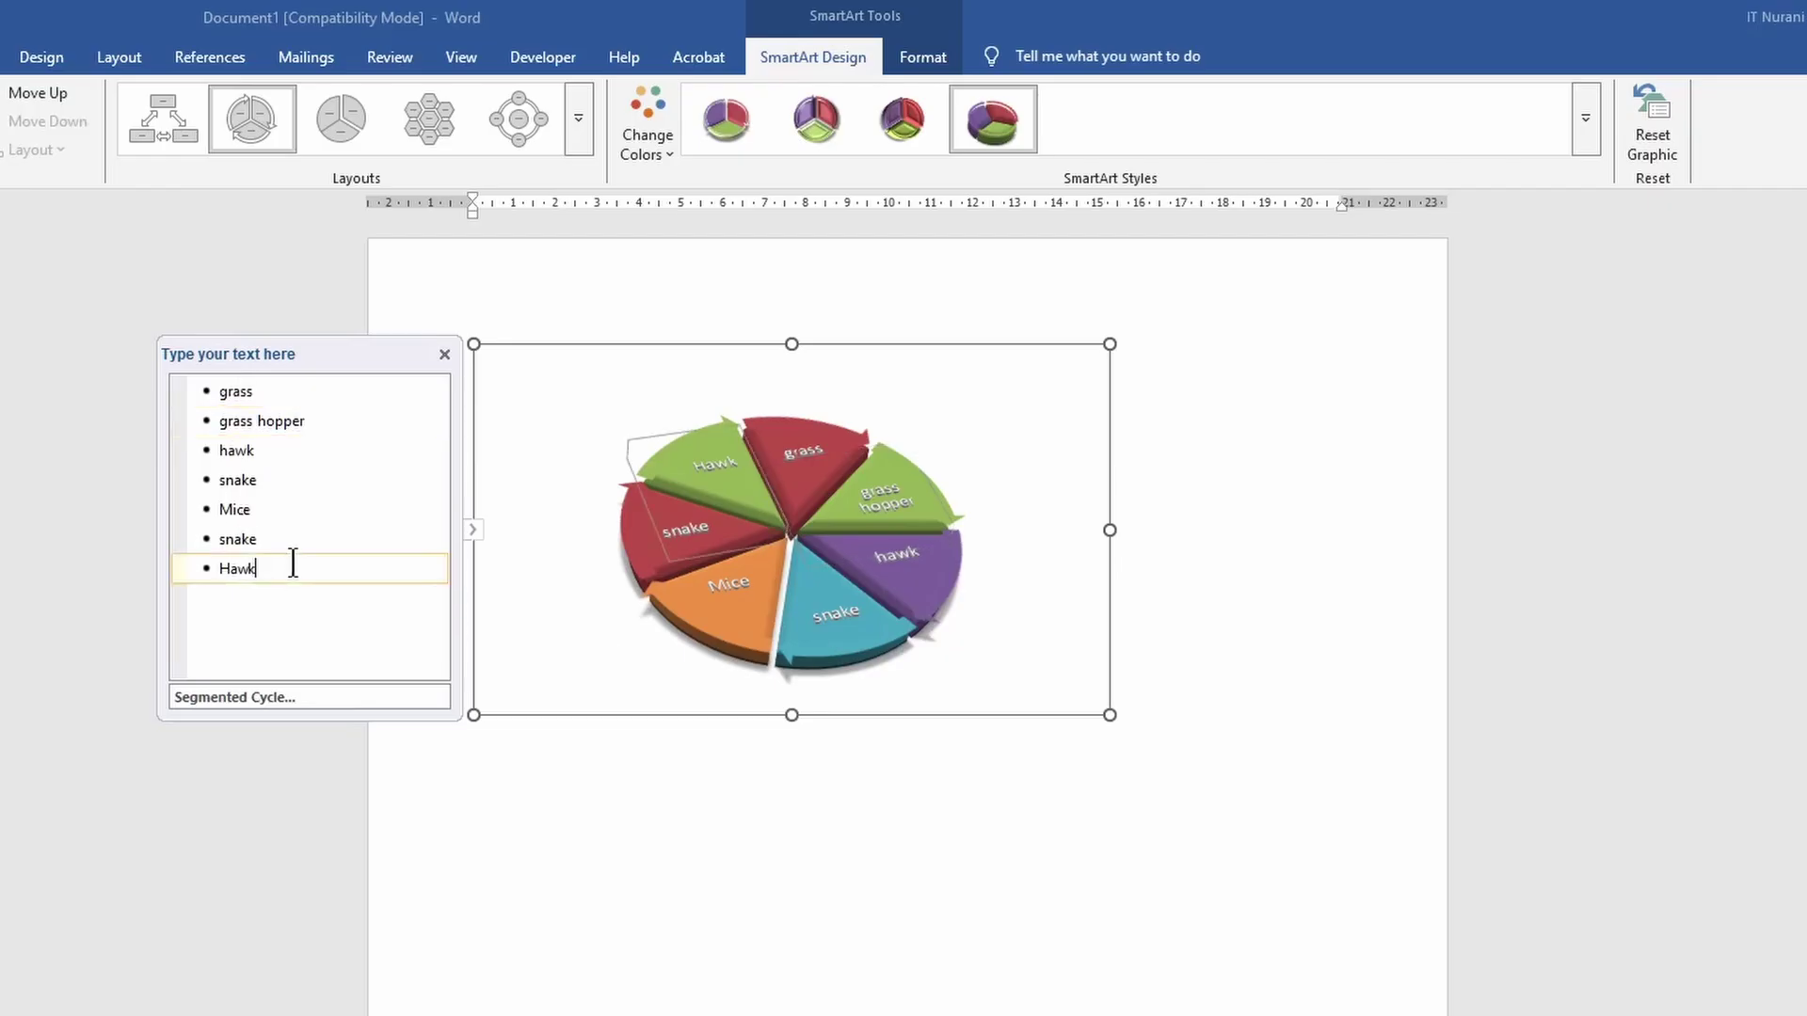
key("Return")
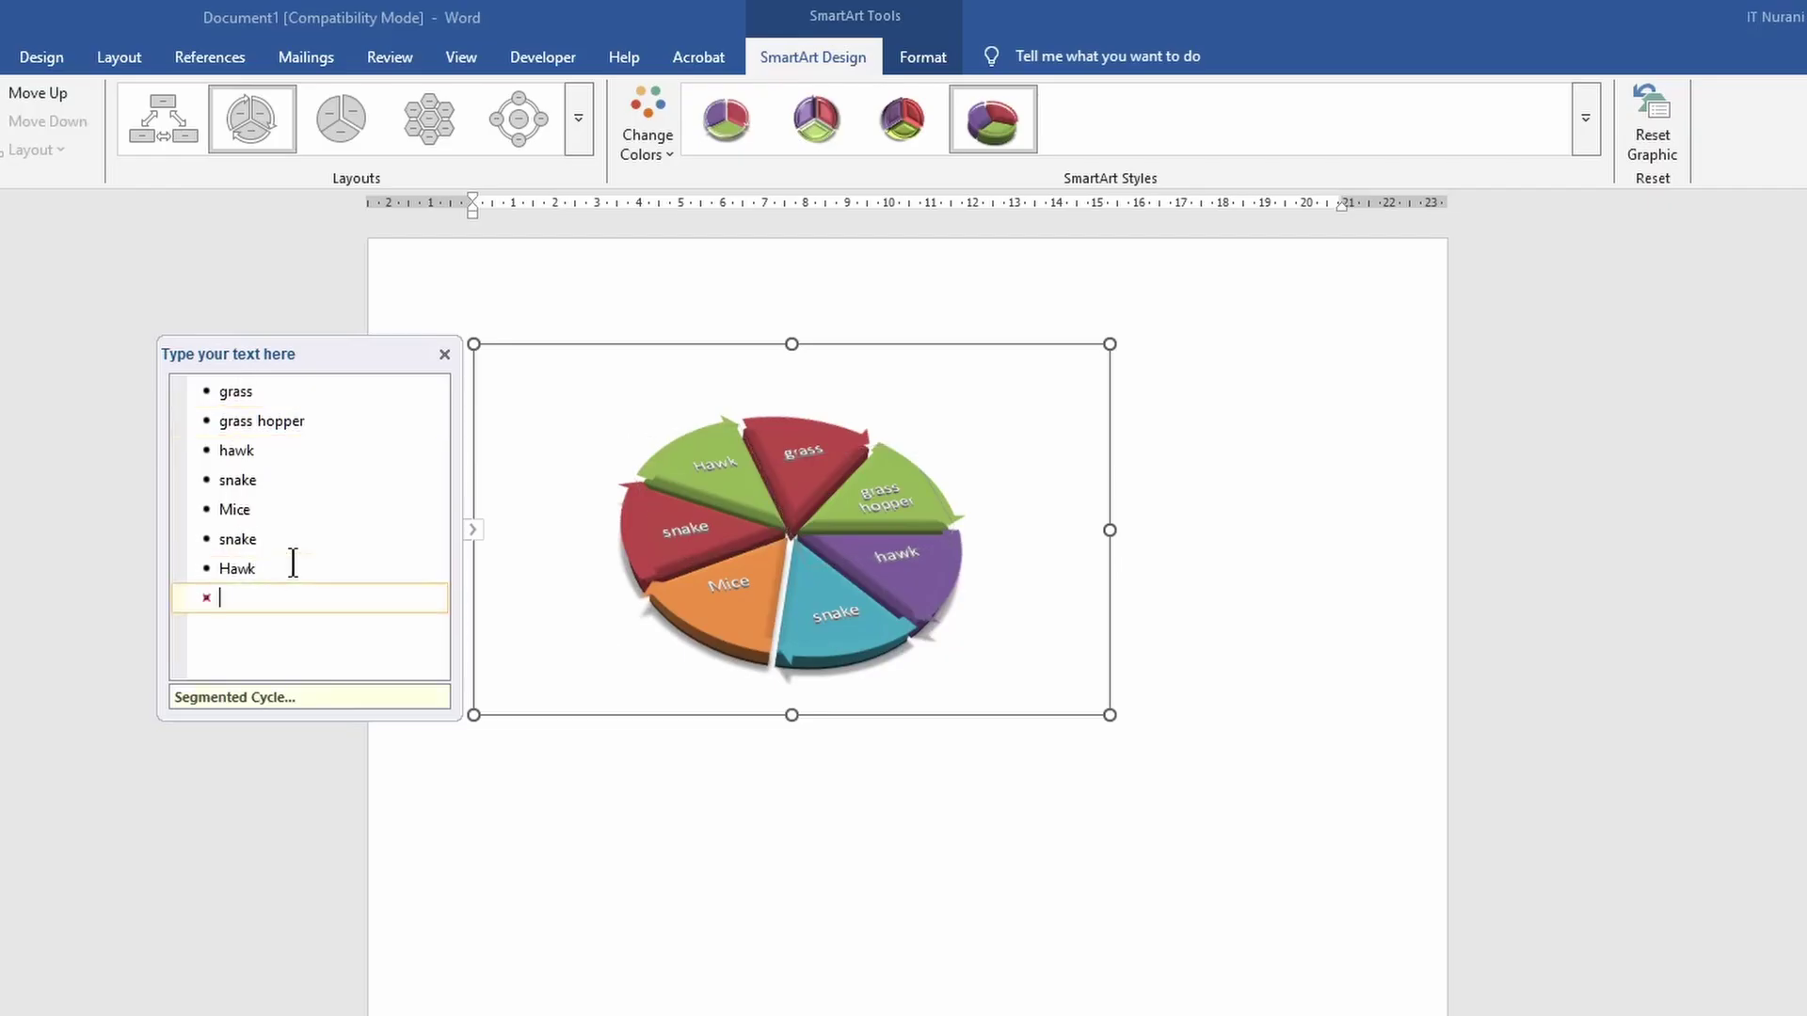
key("Return")
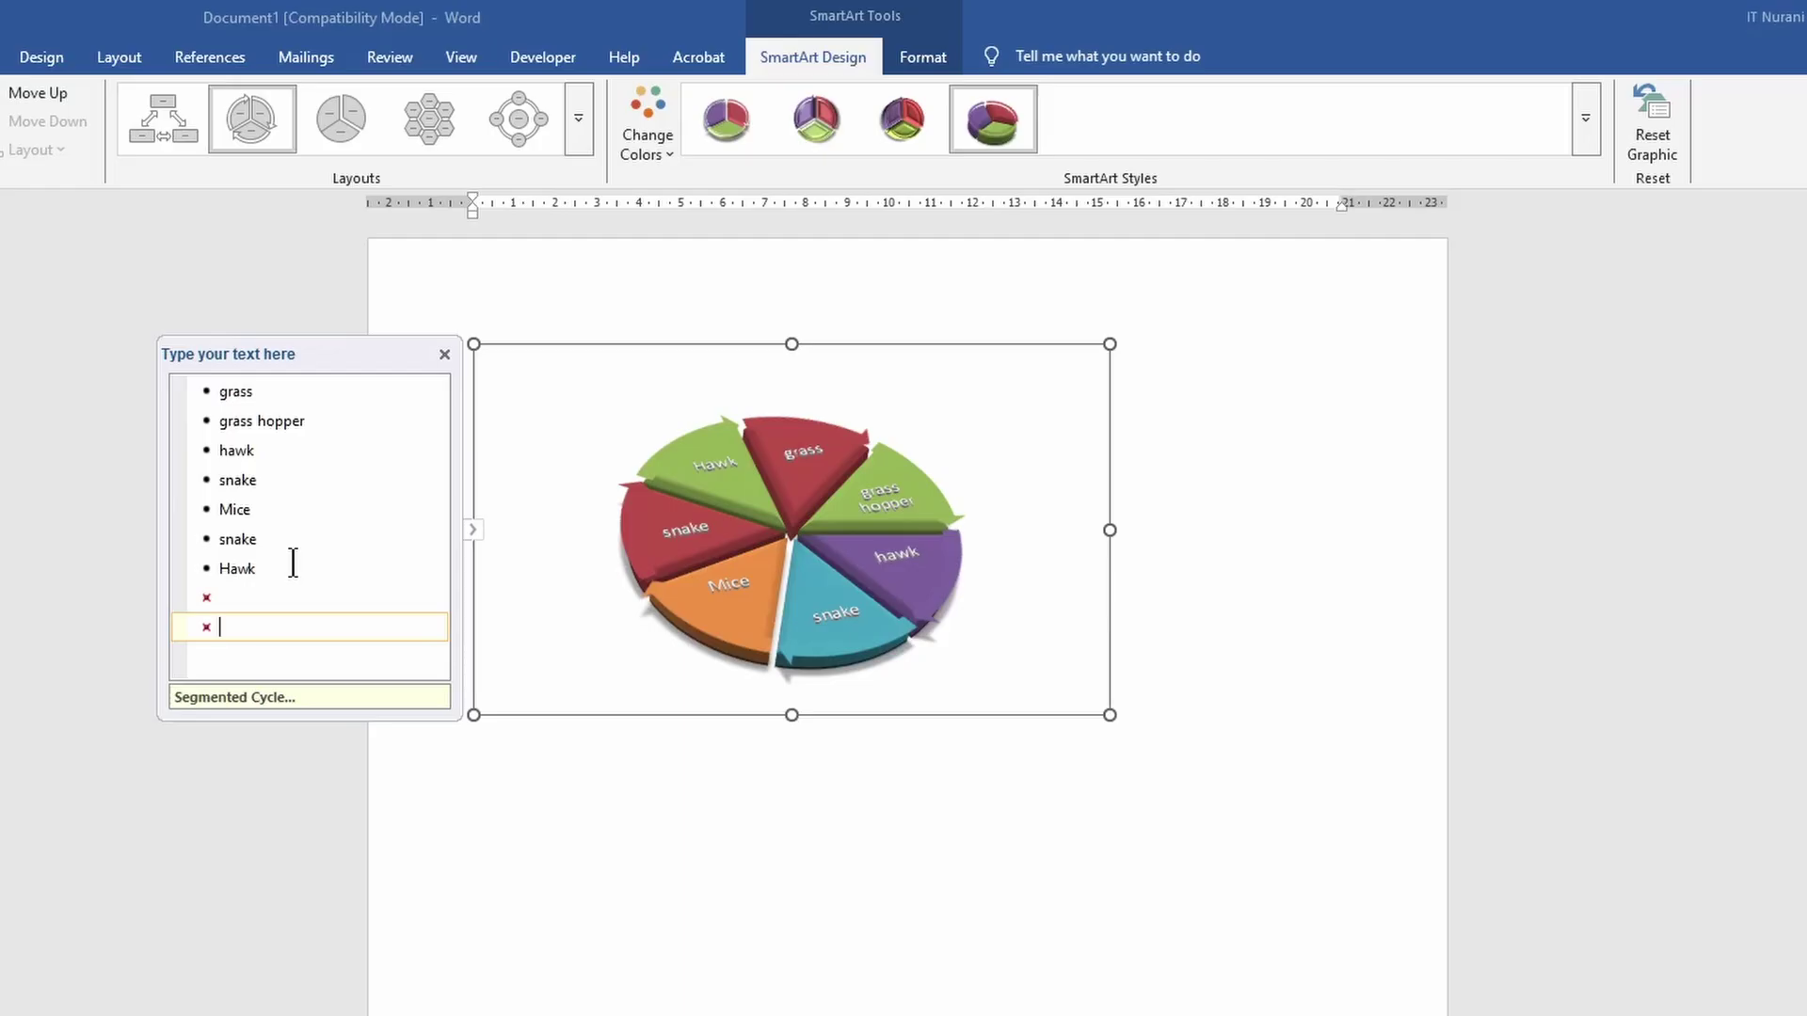
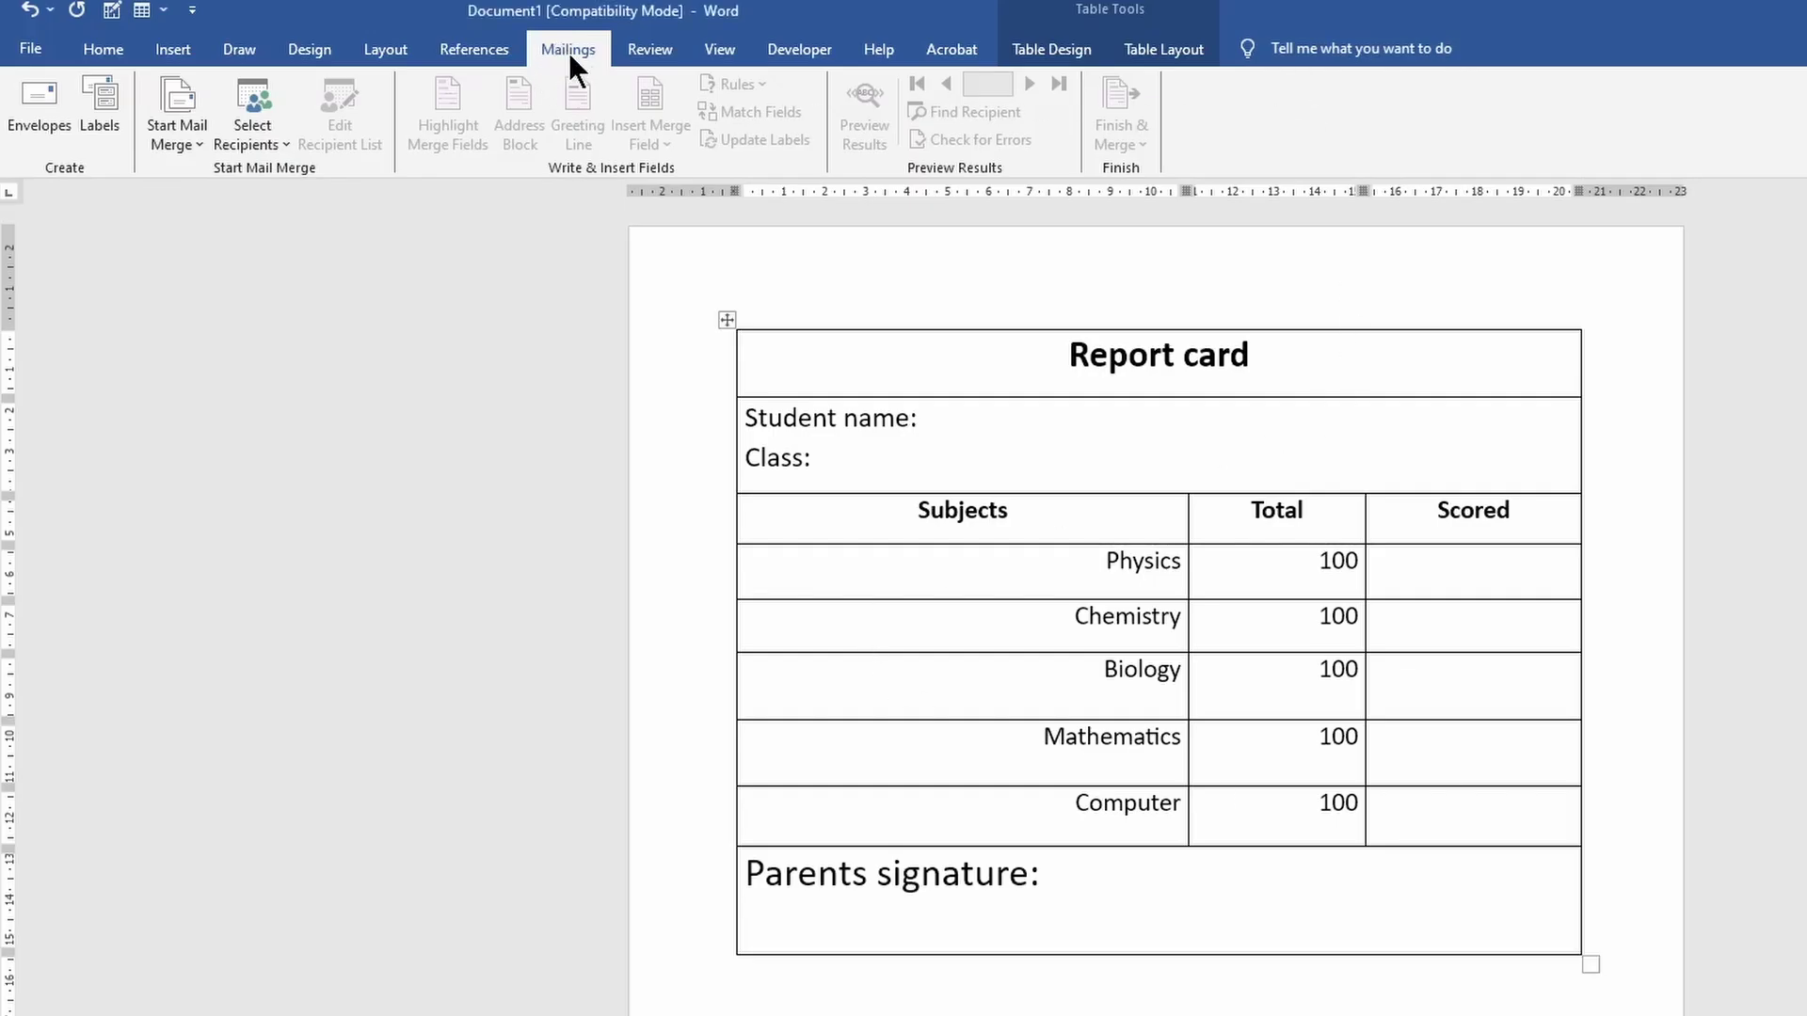
Step: Launch the Step-by-Step Mail Merge Wizard from Start Mail Merge, keeping Letters as the document type
left_click(198, 145)
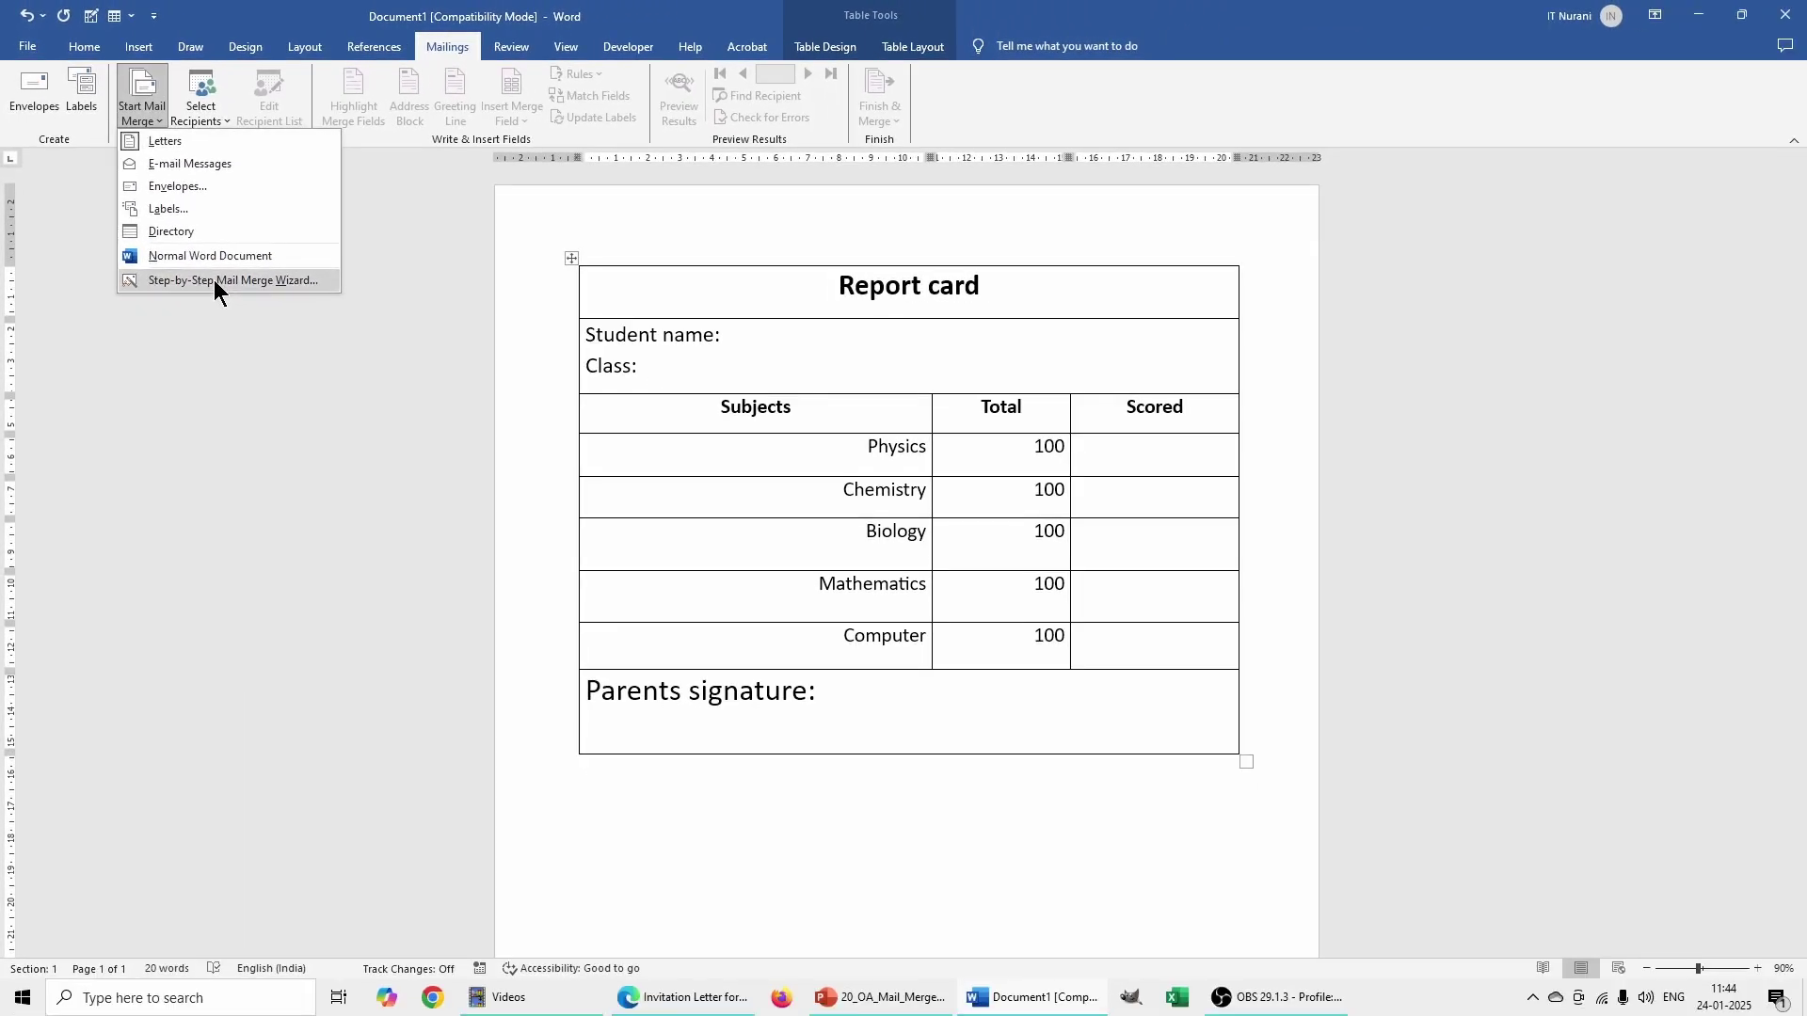
left_click(216, 281)
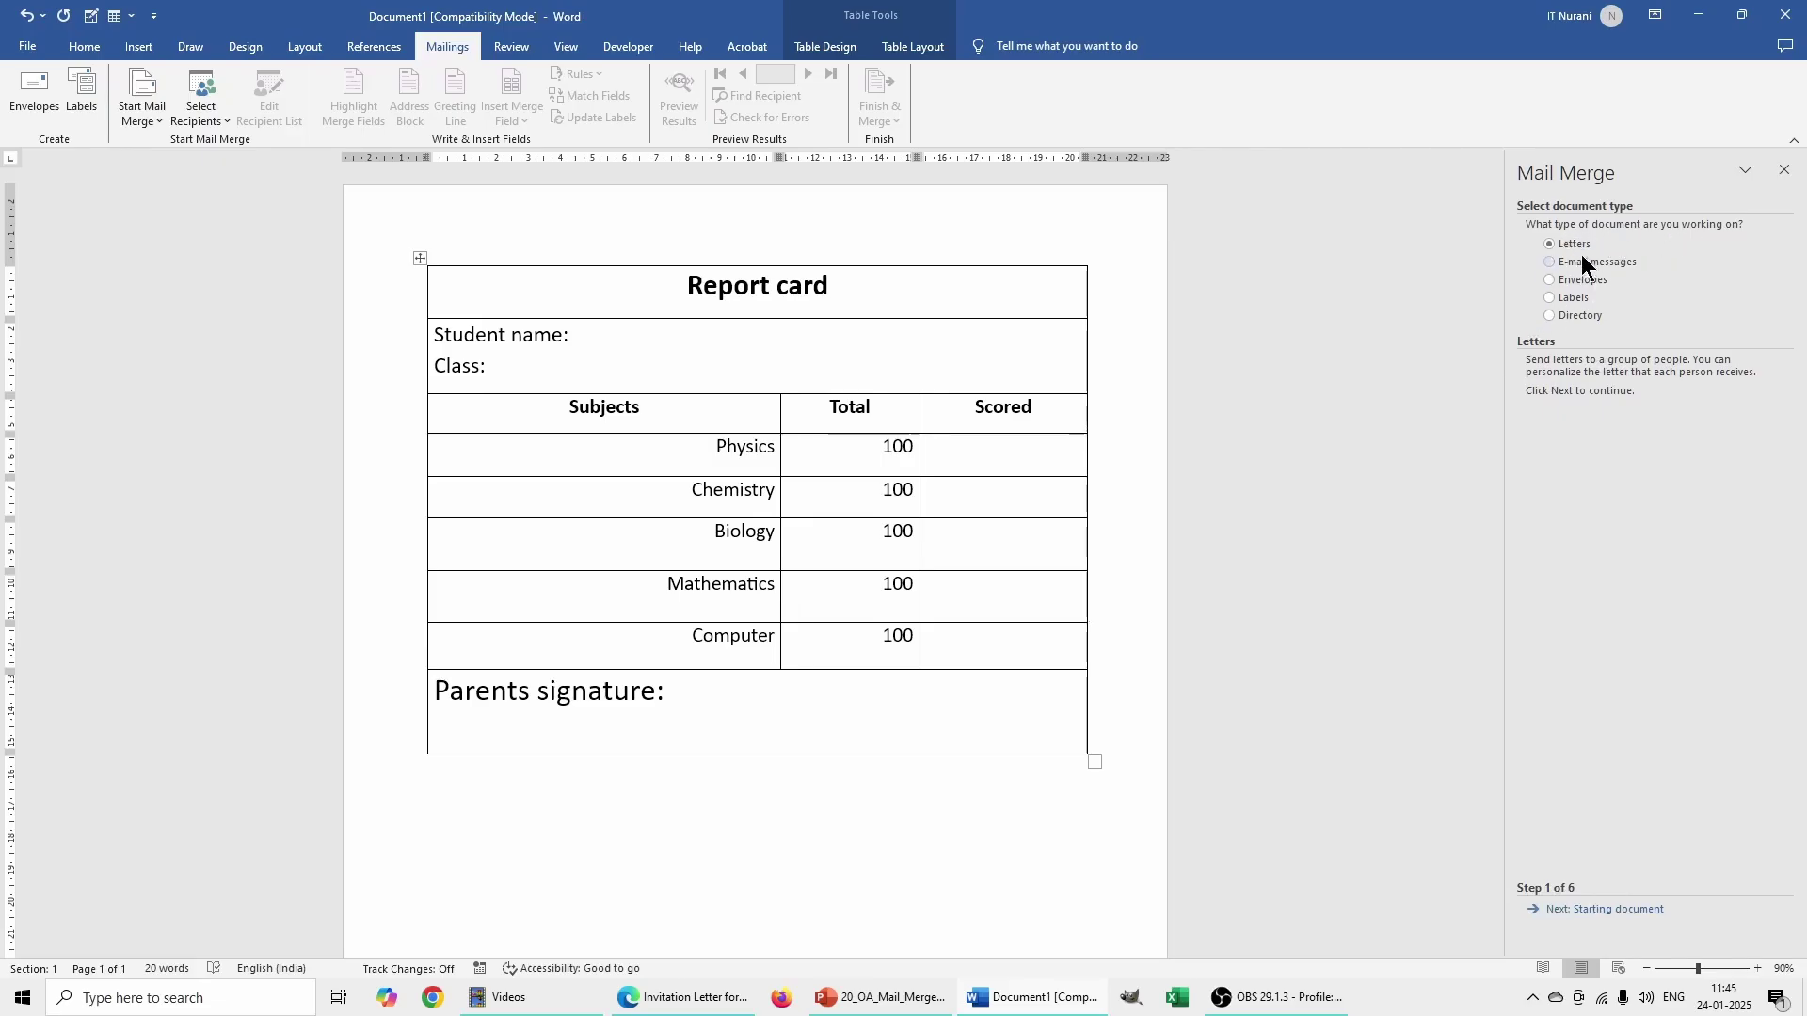
Step: Advance the wizard through Starting document to Select recipients, with Type a new list chosen
left_click(1587, 912)
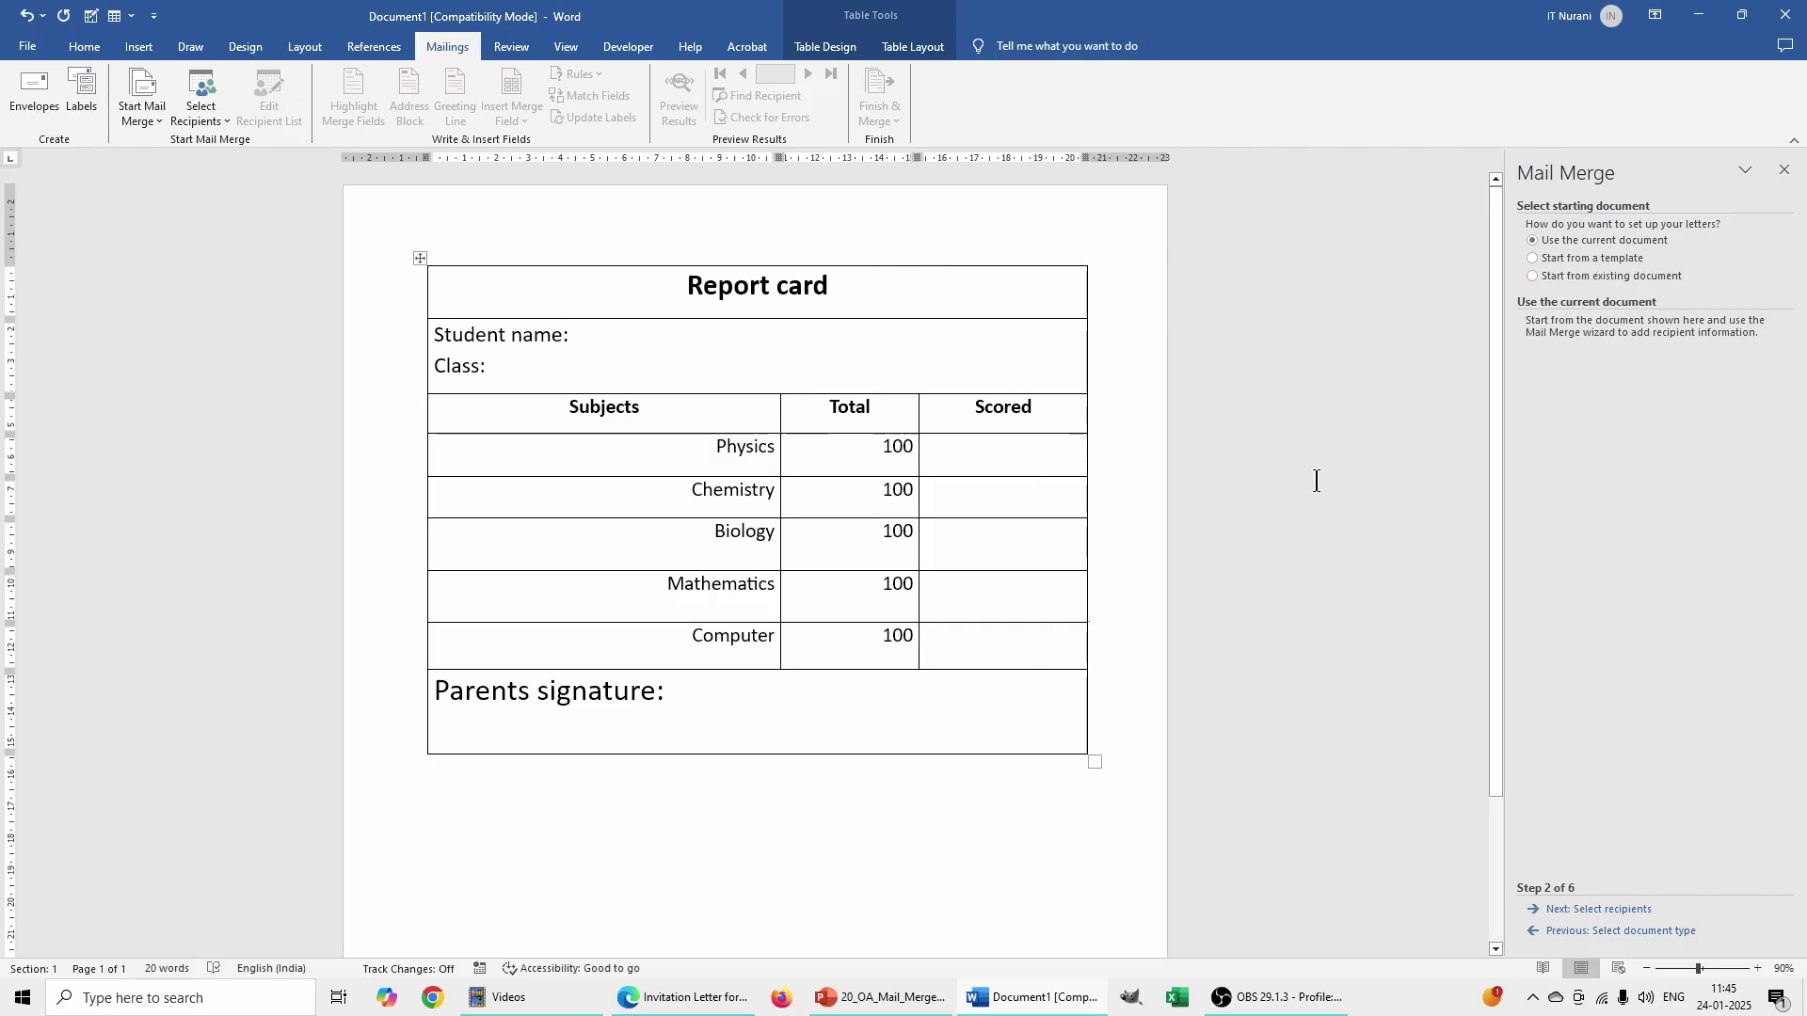
left_click(1594, 911)
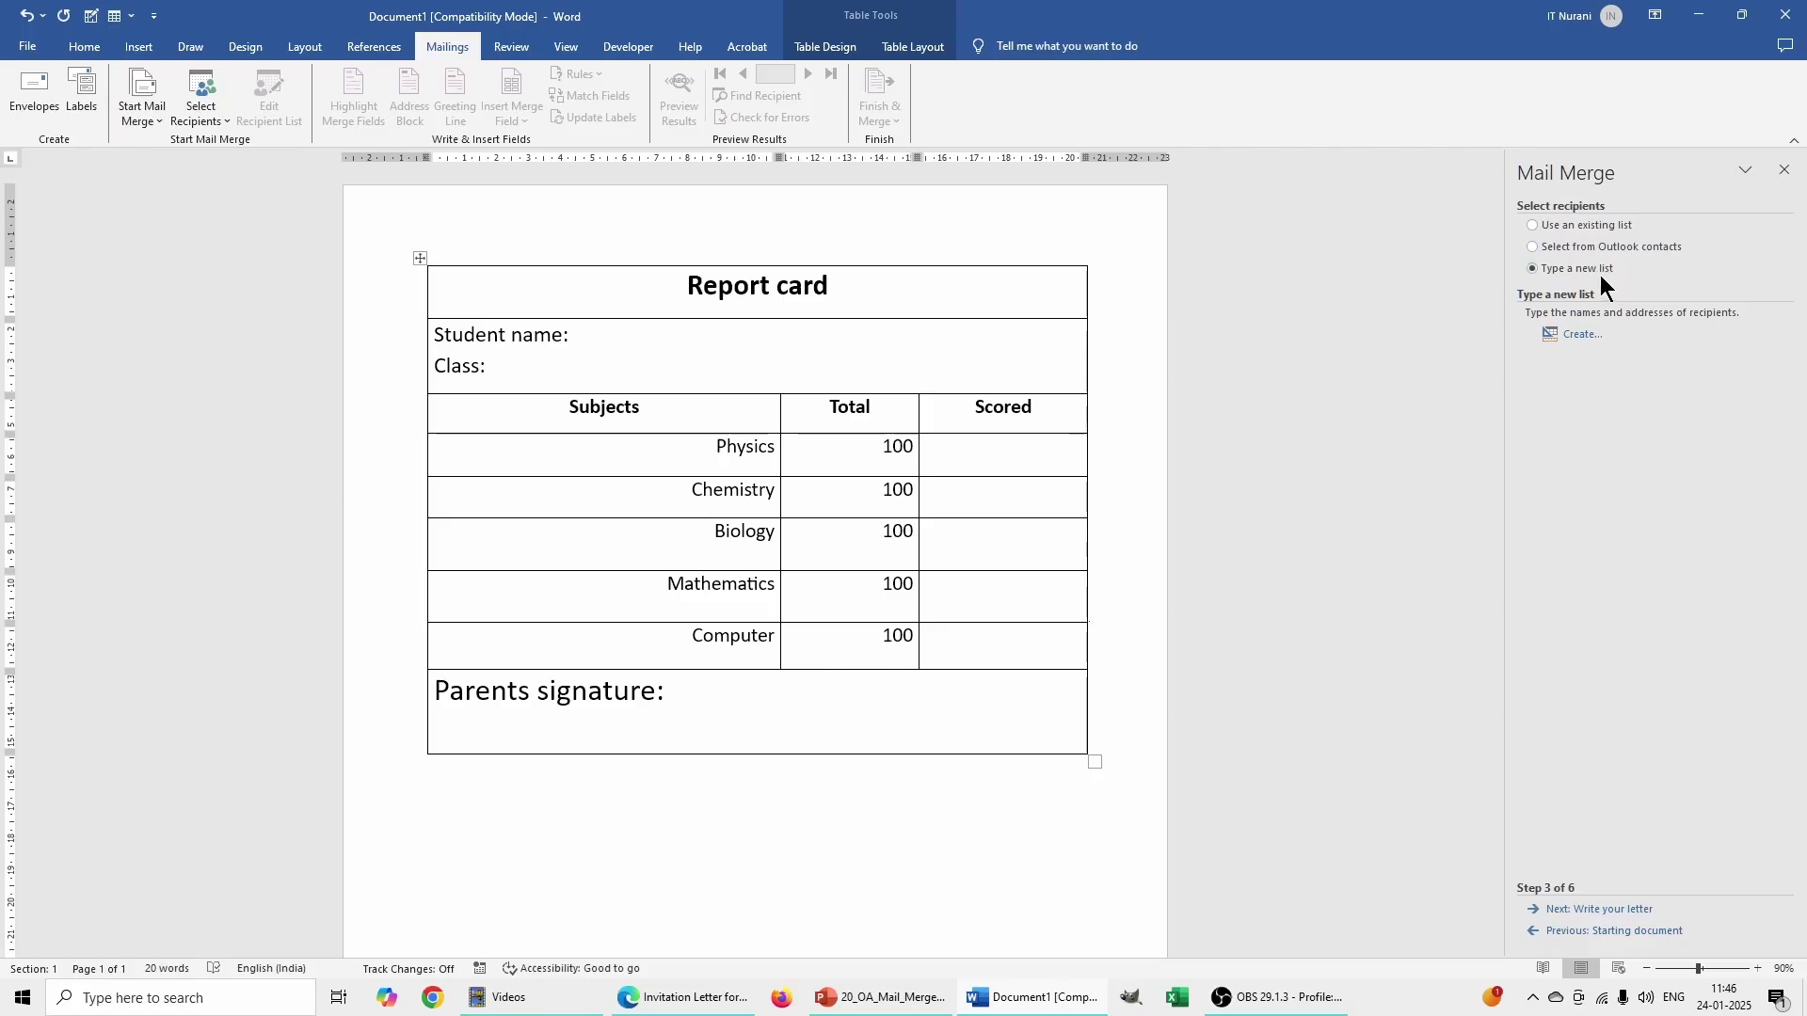
Step: Create a new address list and open Customize Columns to edit its field names
left_click(1579, 336)
left_click_drag(923, 320, 1124, 294)
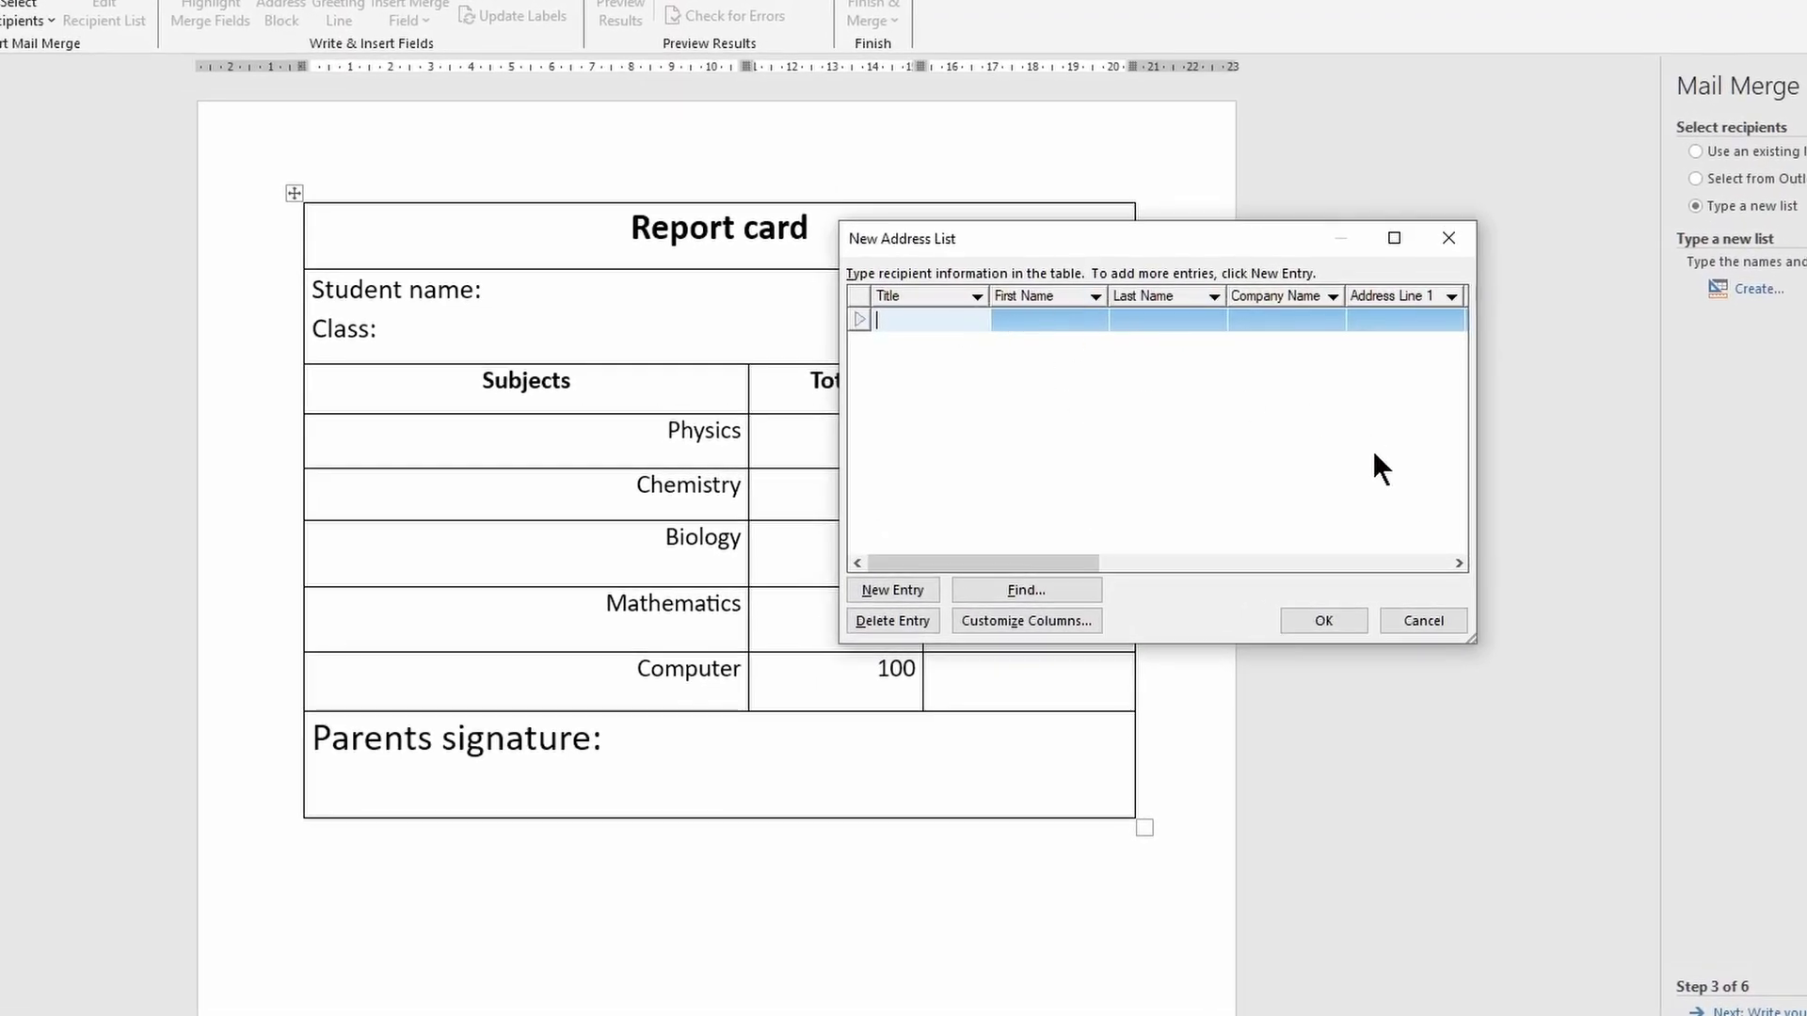
left_click(1012, 623)
left_click_drag(969, 404, 1040, 399)
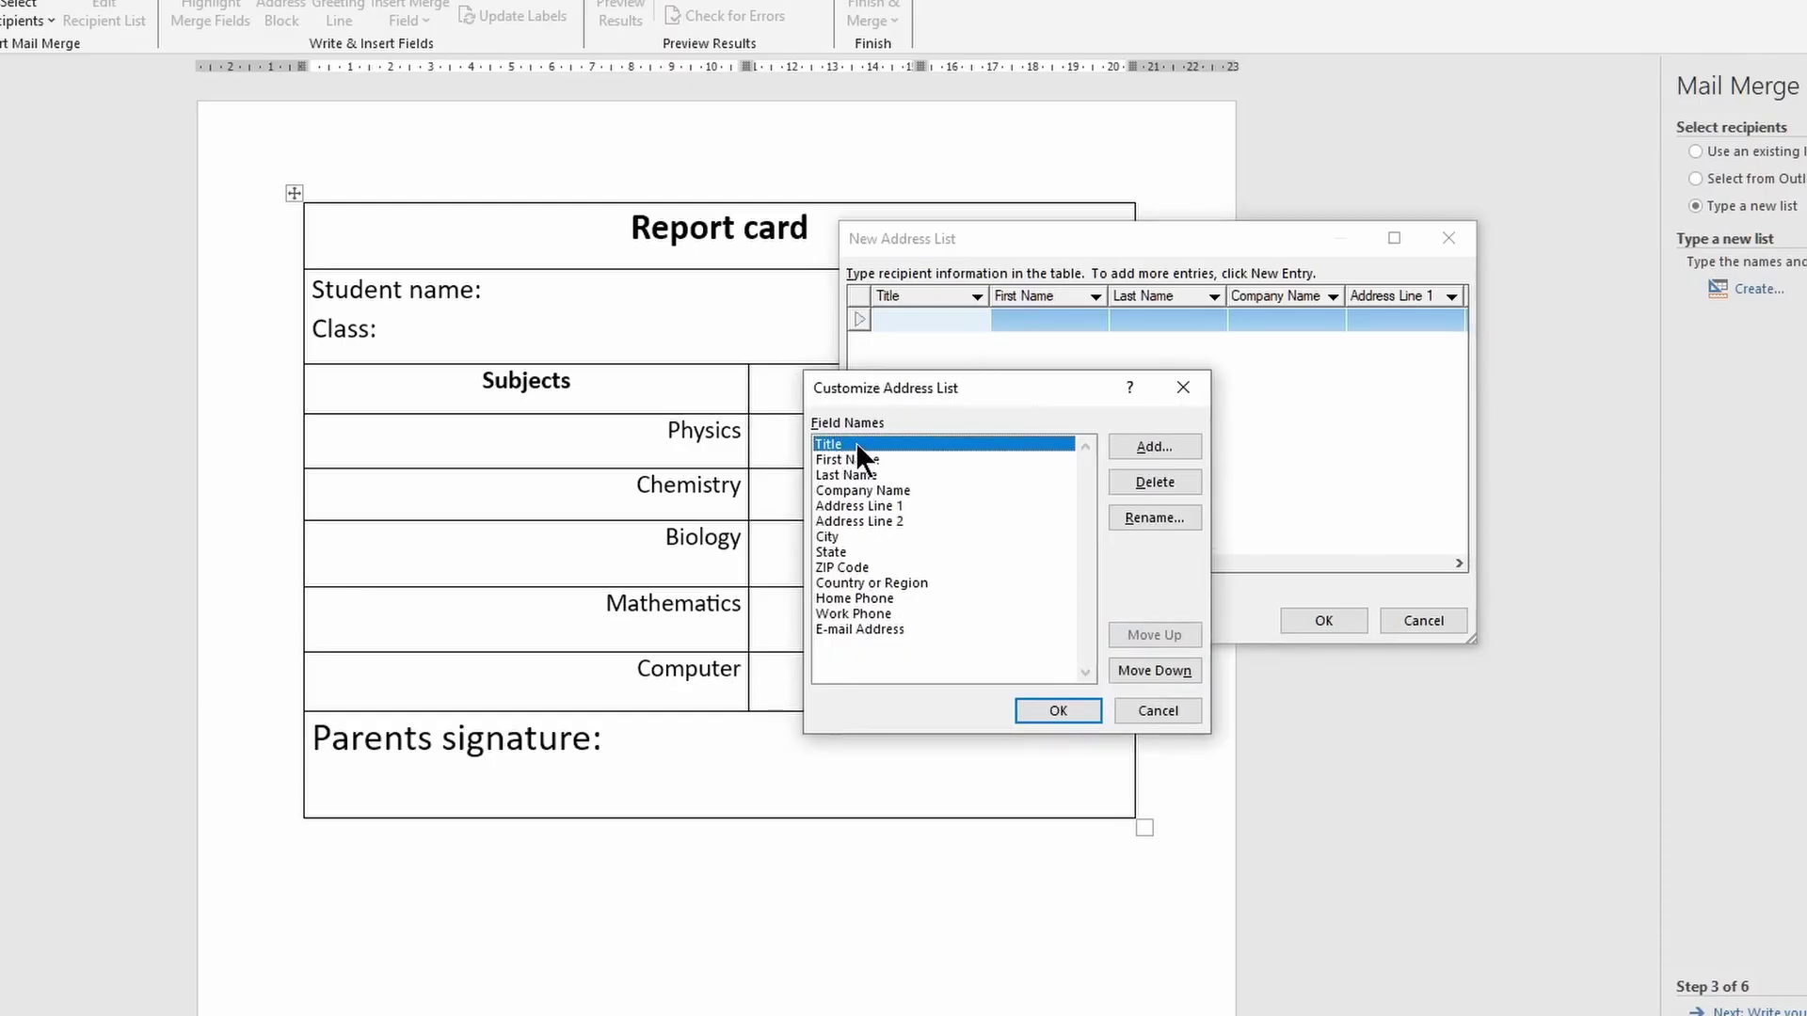
Step: Delete the Title field and rename Company Name to Physics
left_click(1156, 484)
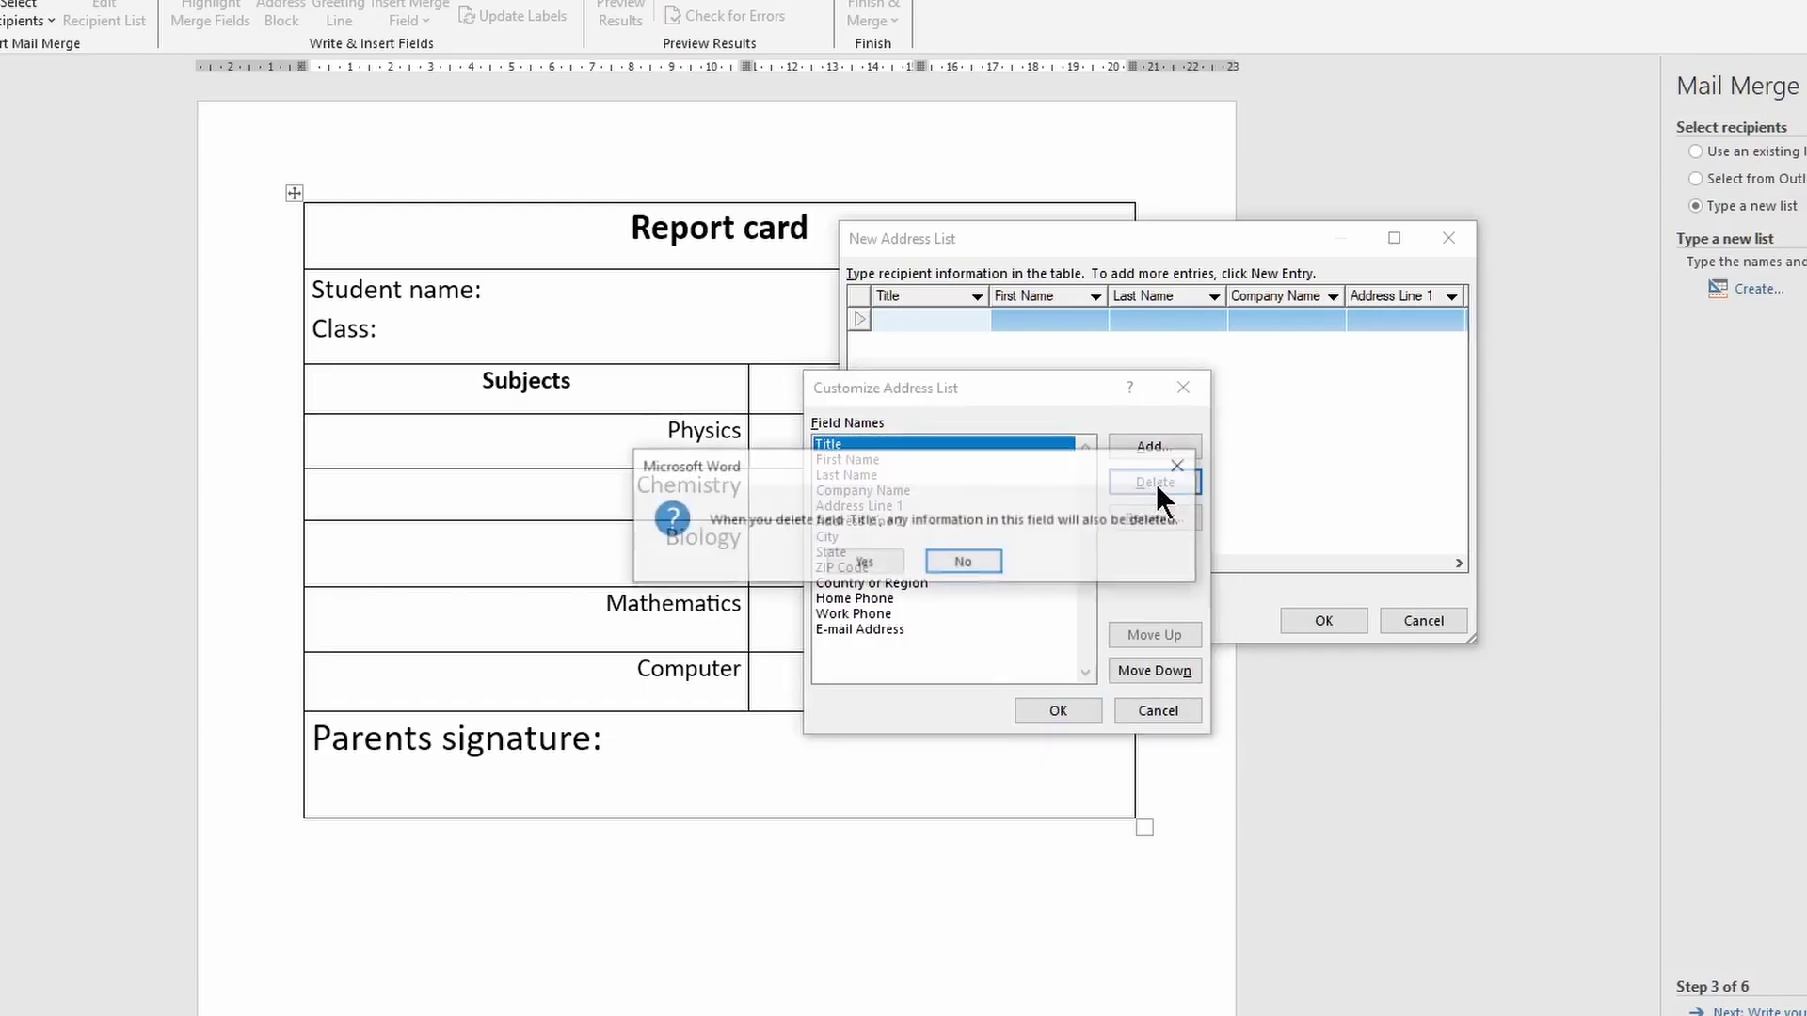
left_click(866, 562)
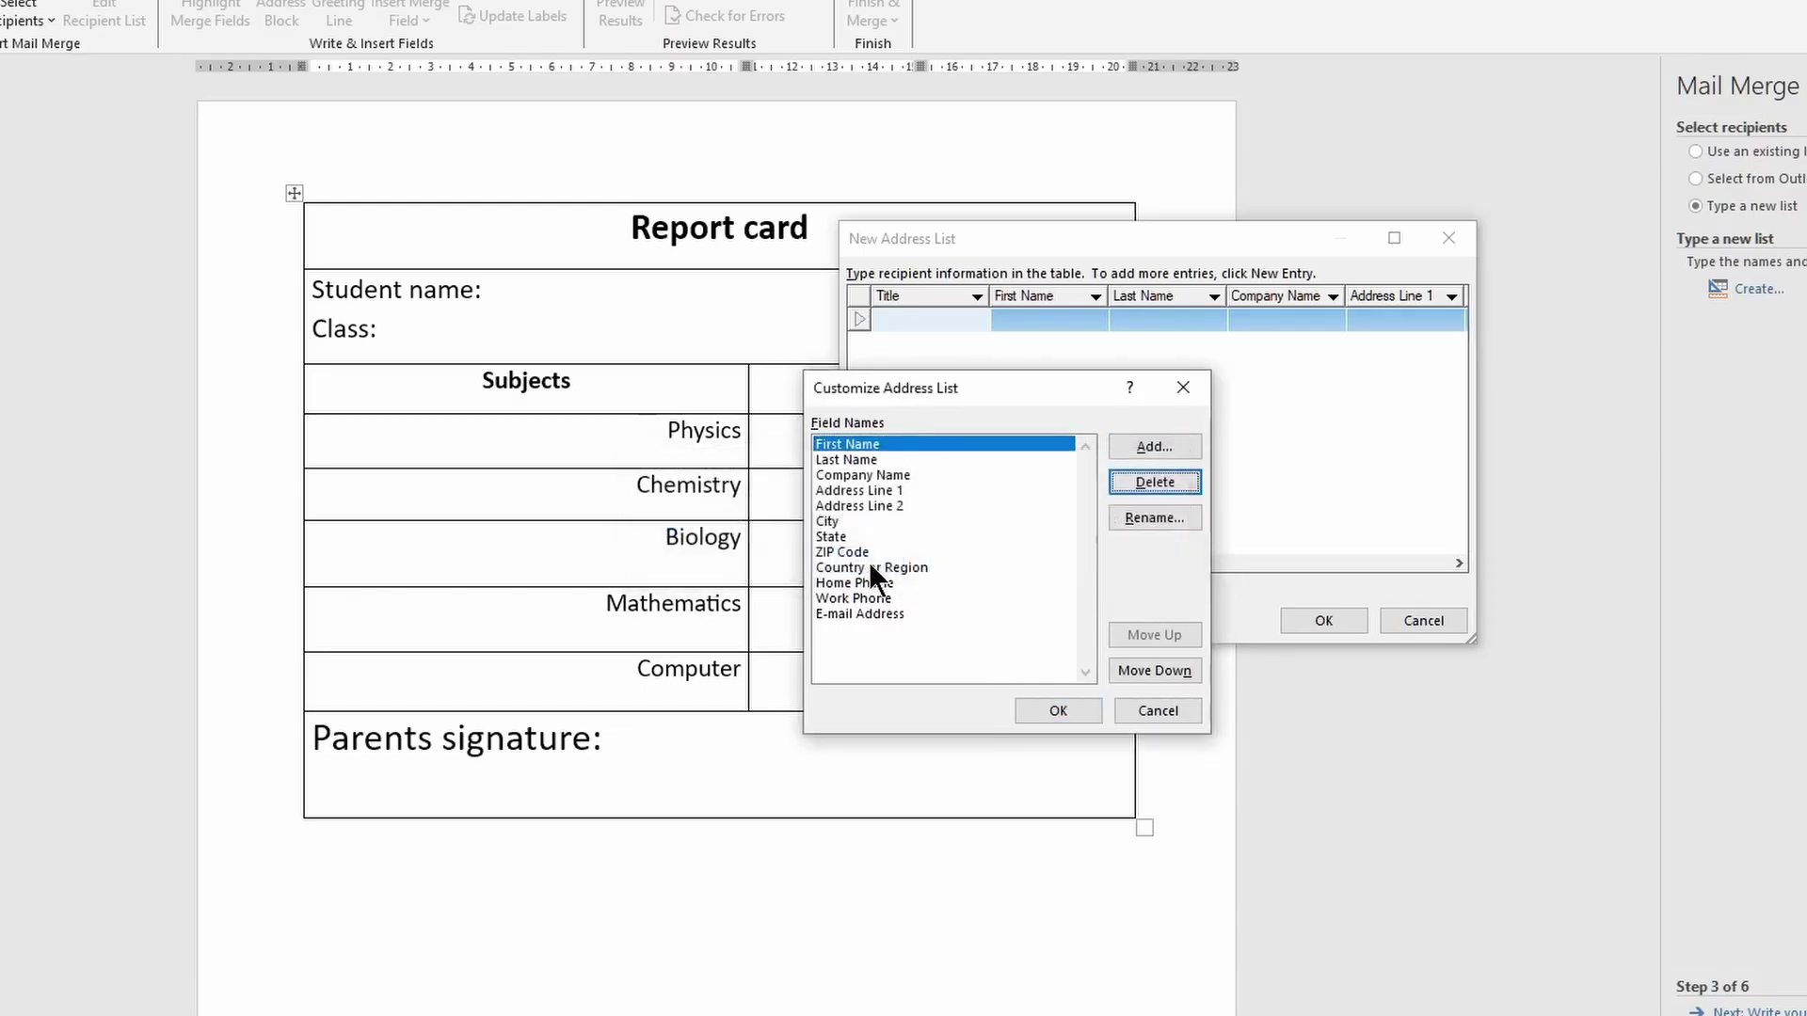
left_click(864, 459)
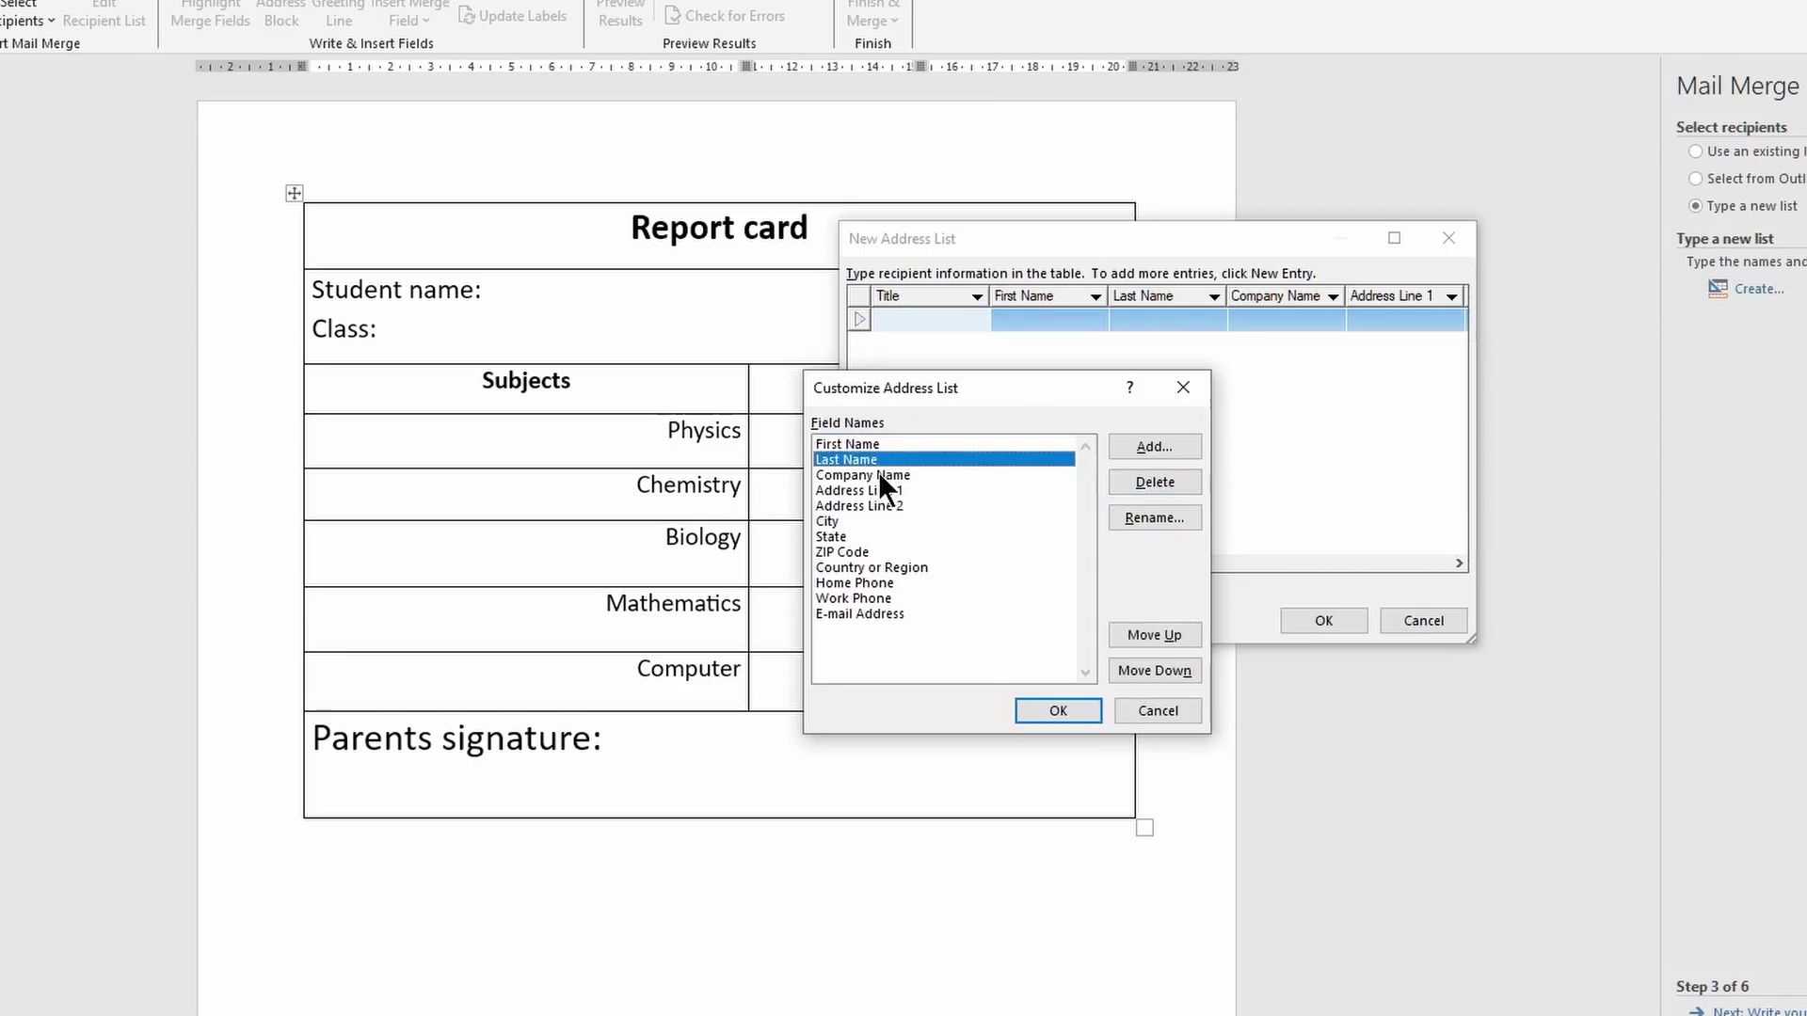
left_click(878, 474)
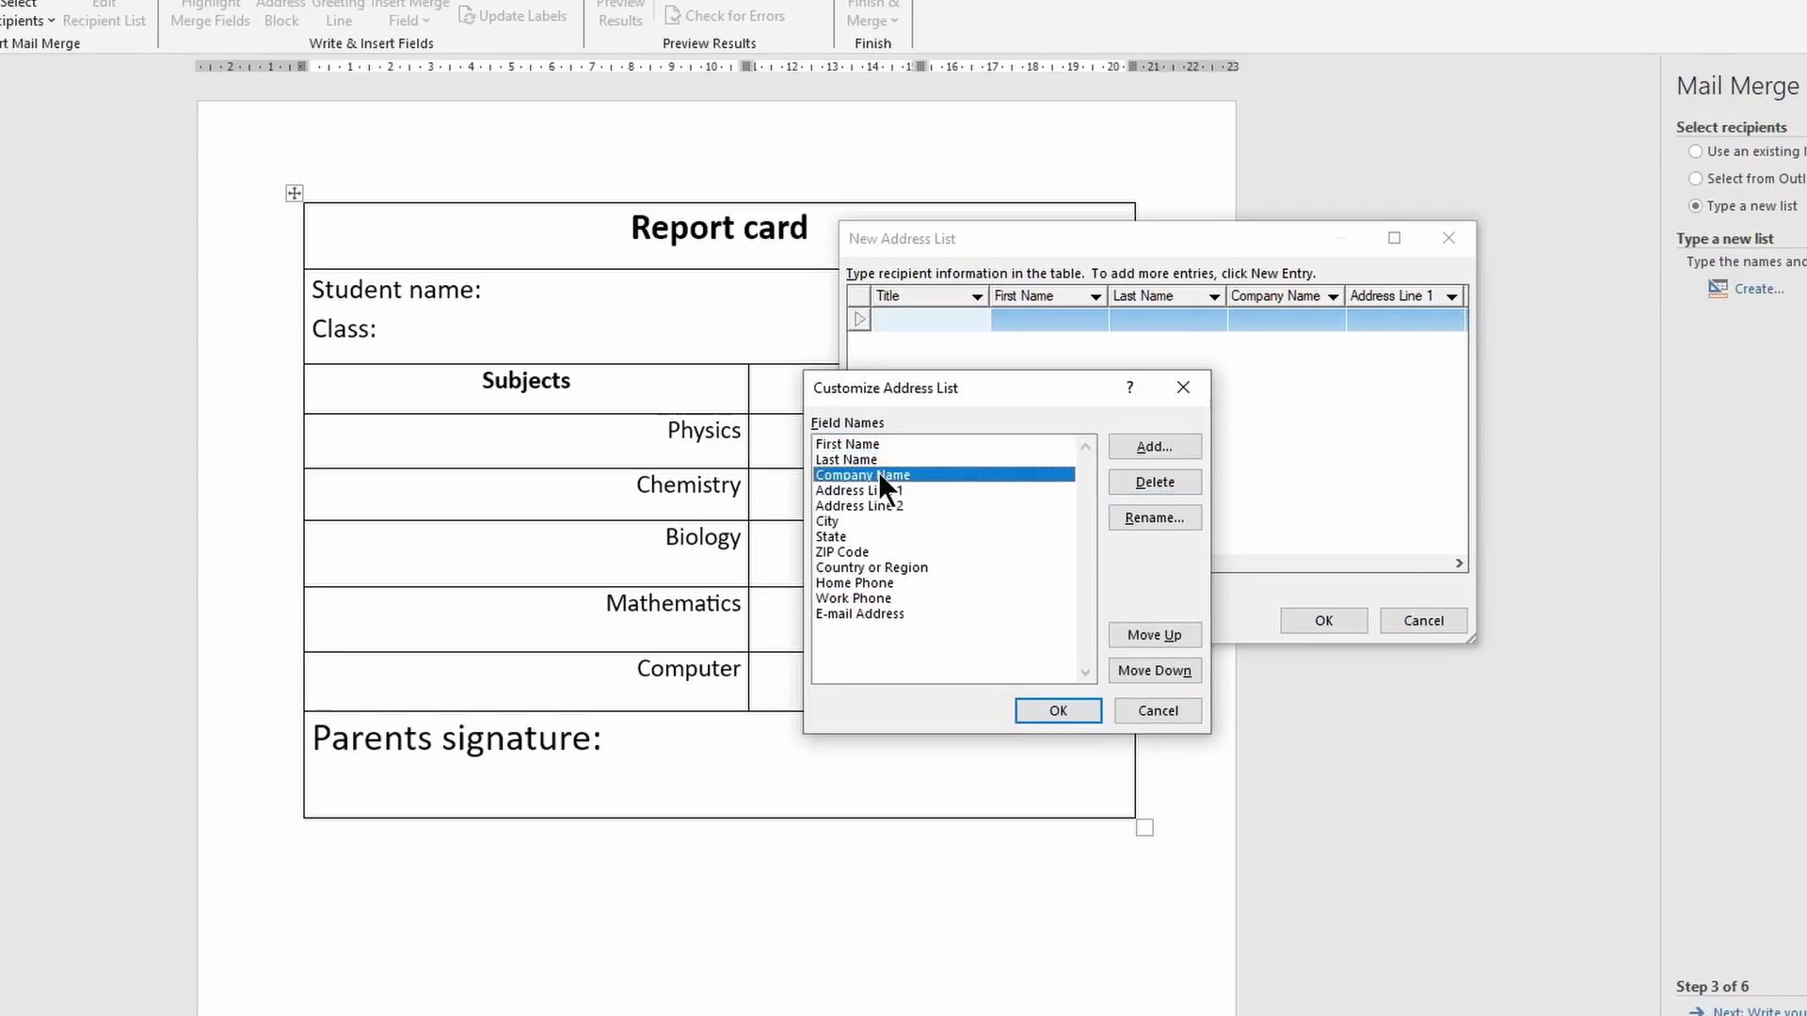
left_click(1157, 517)
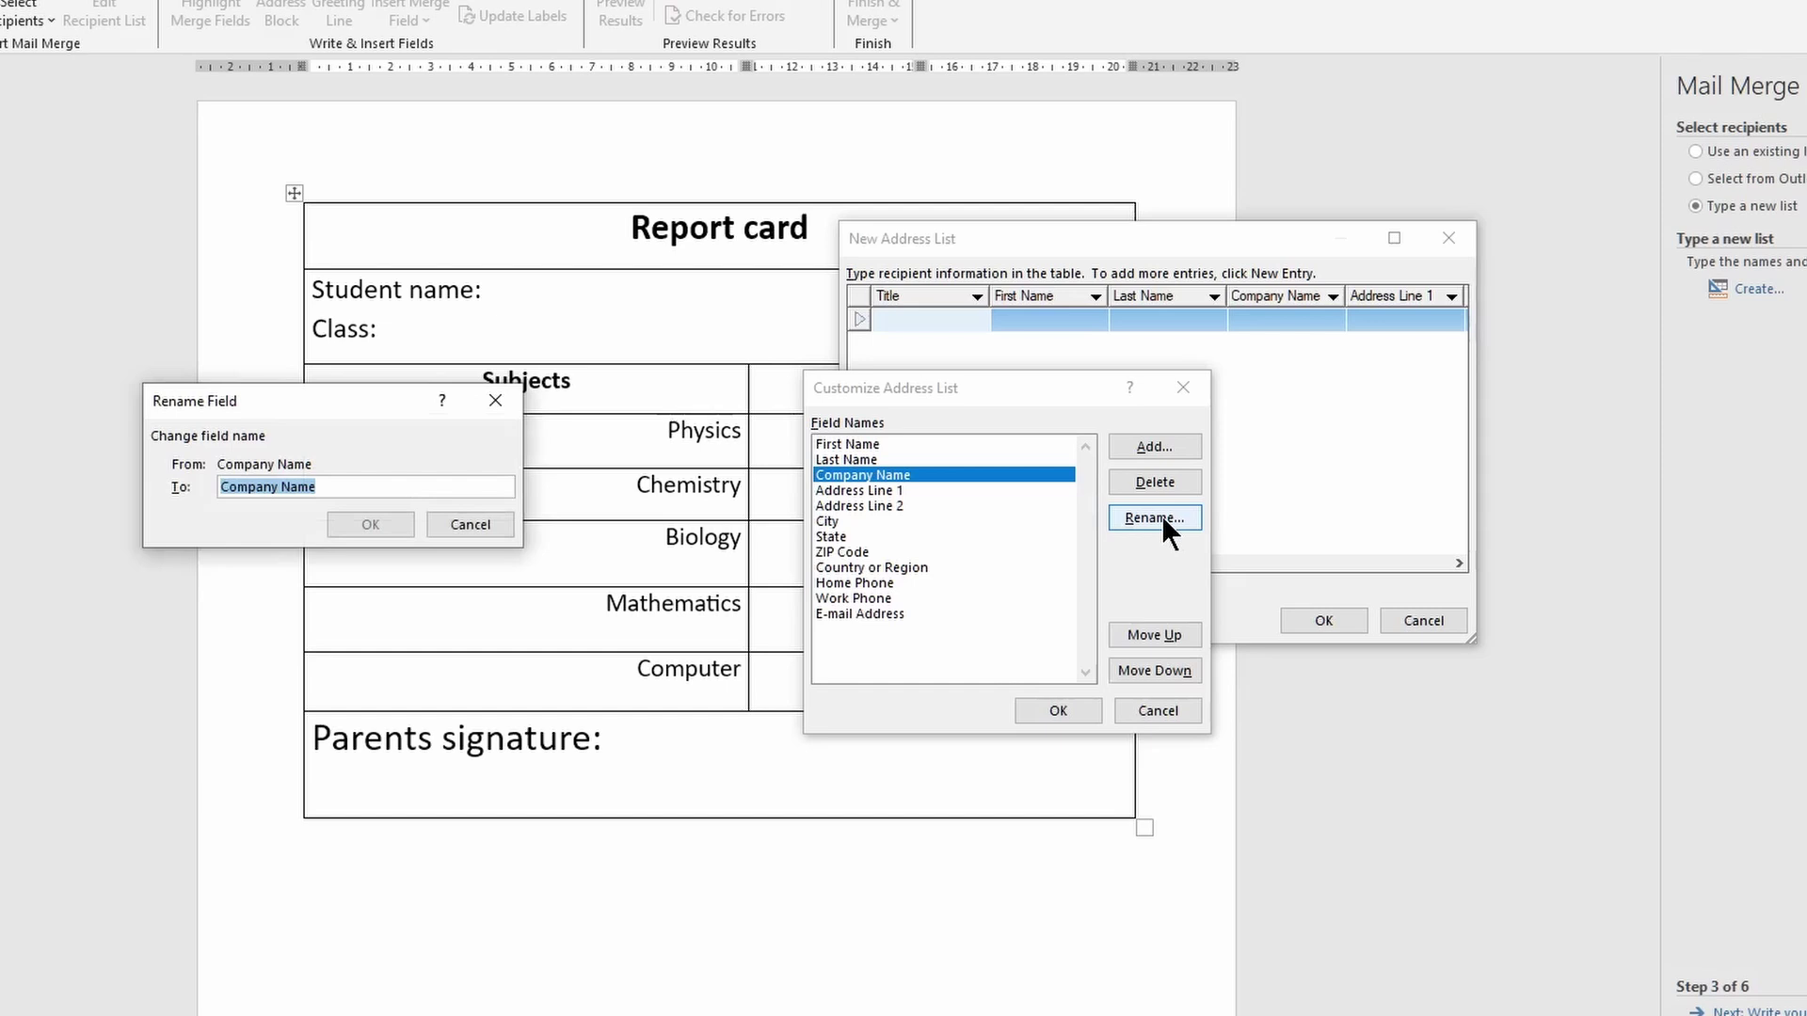
type("Ph")
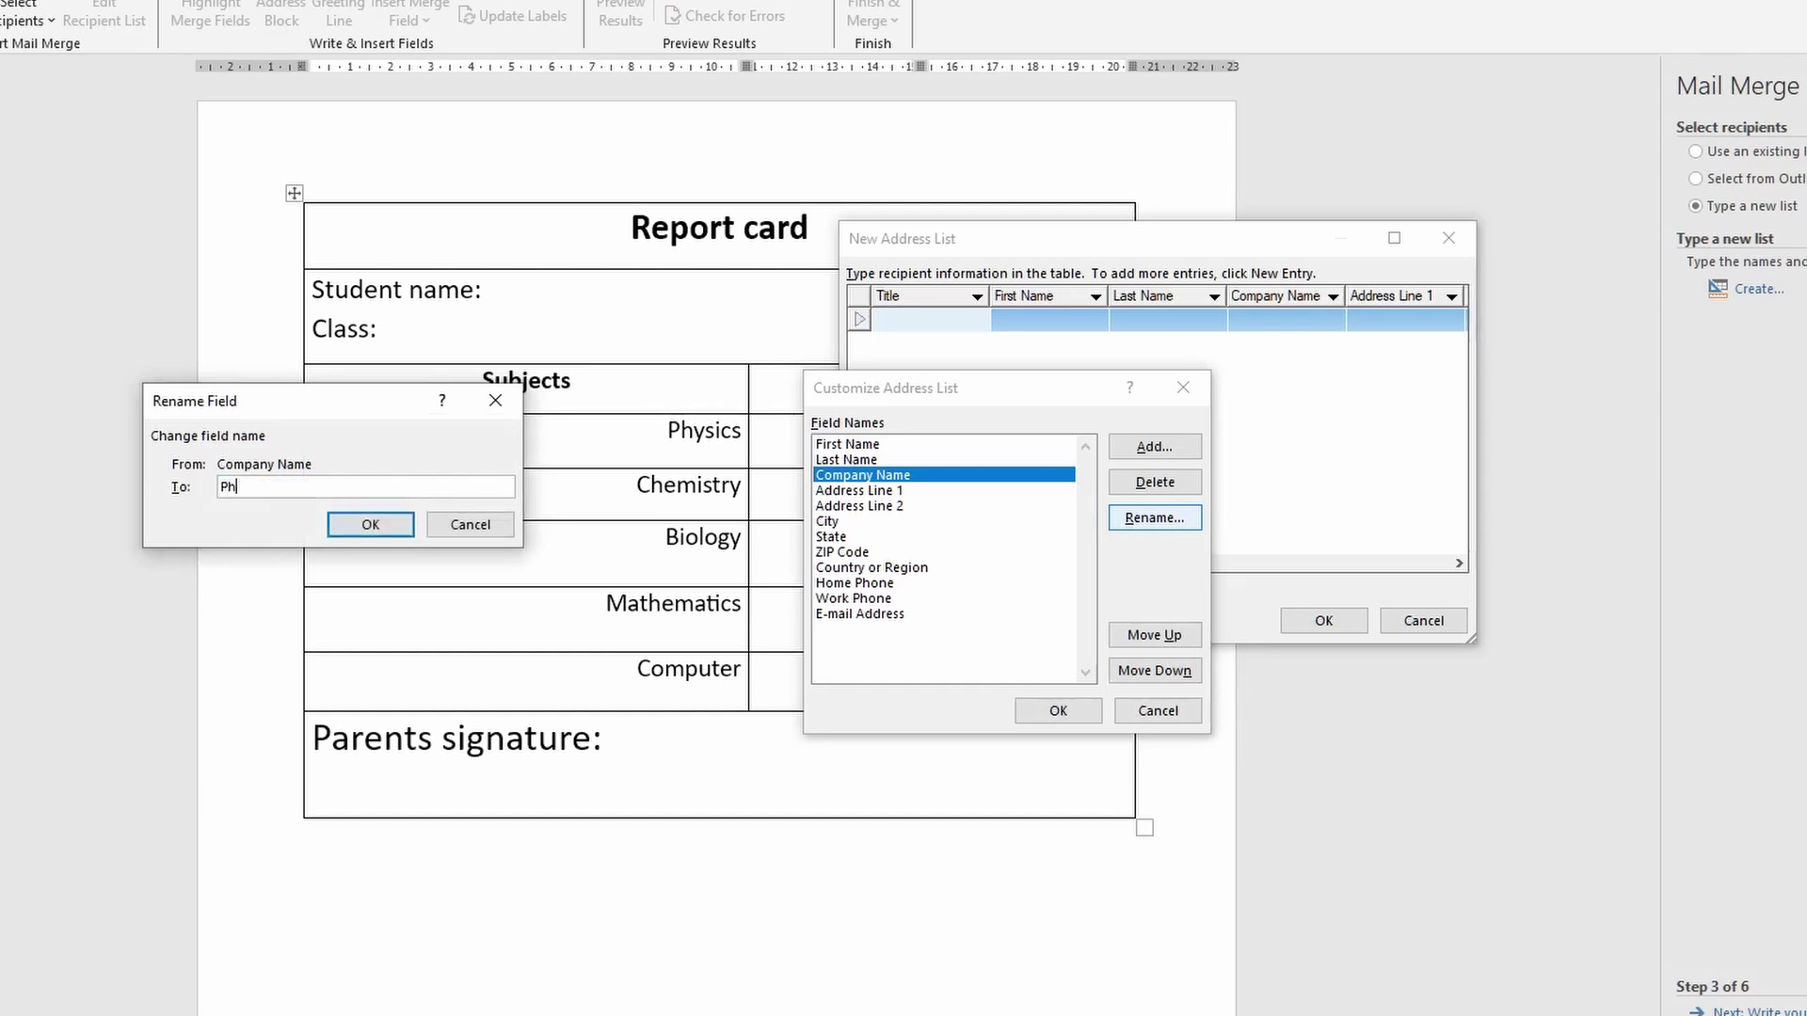
type("ysics")
left_click(365, 523)
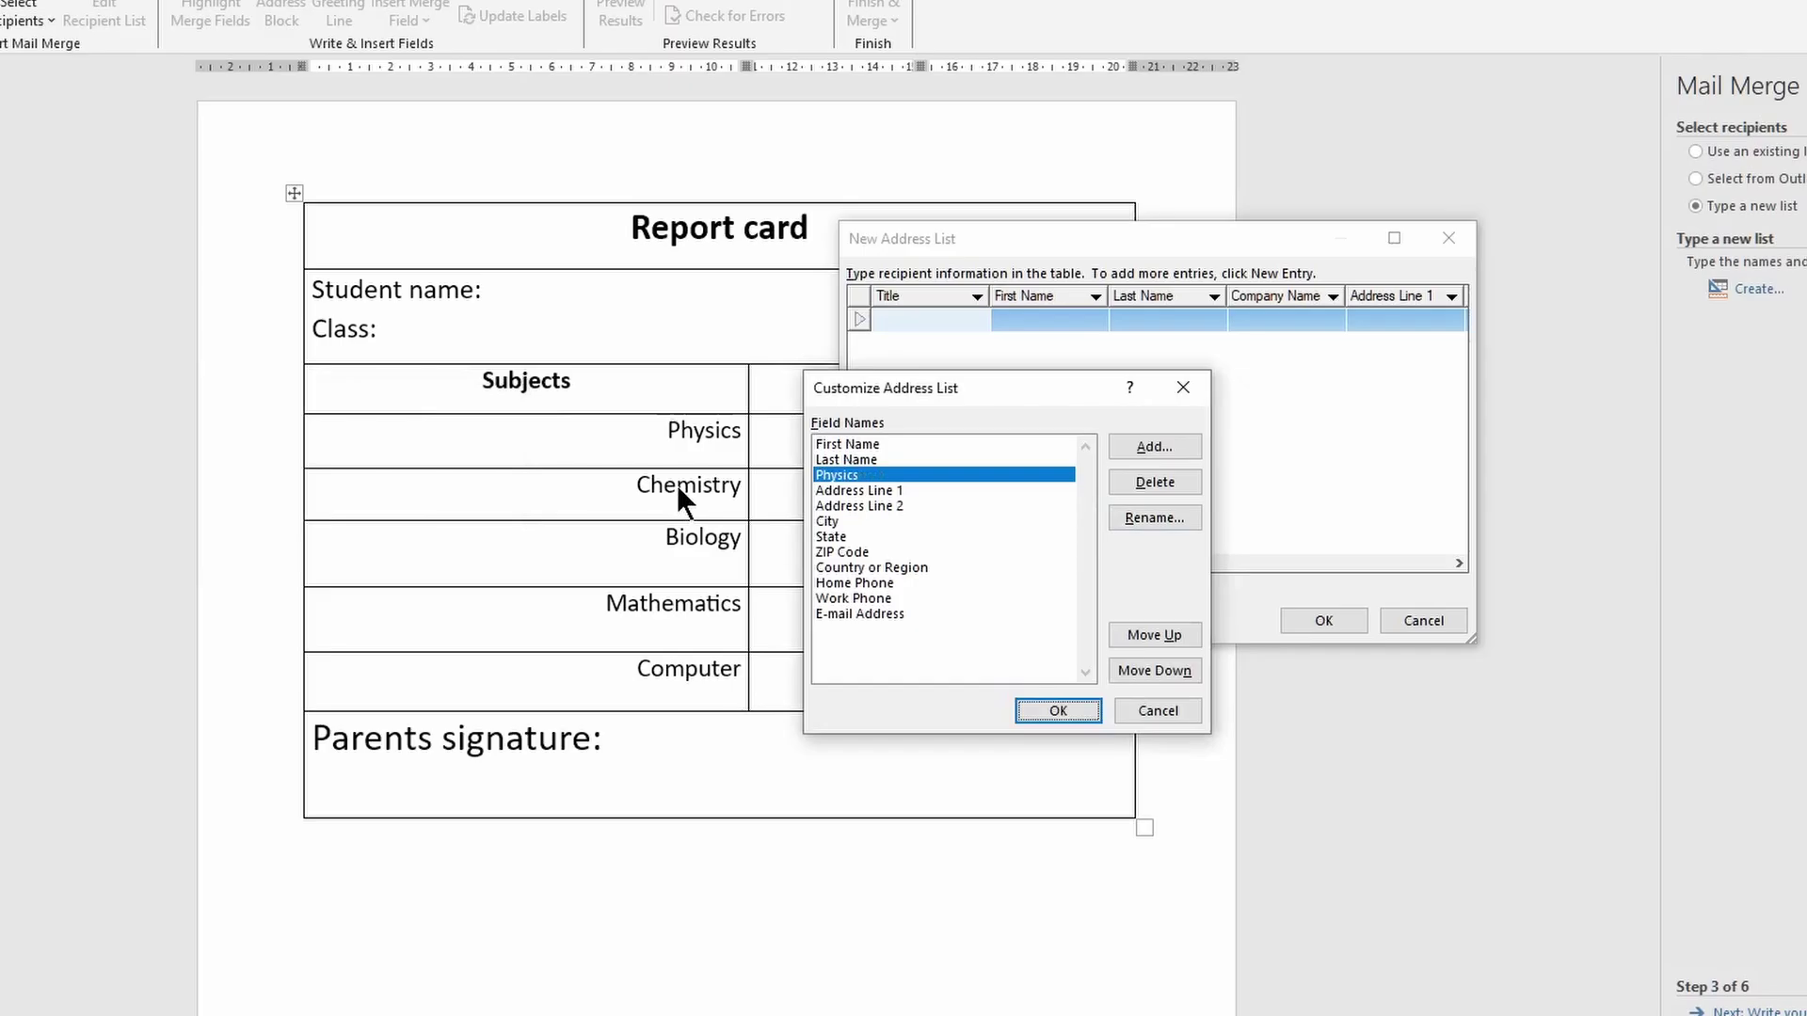
Step: Rename Address Line 1, Address Line 2 and City to Chemistry, Biology and Mathematics
left_click(868, 489)
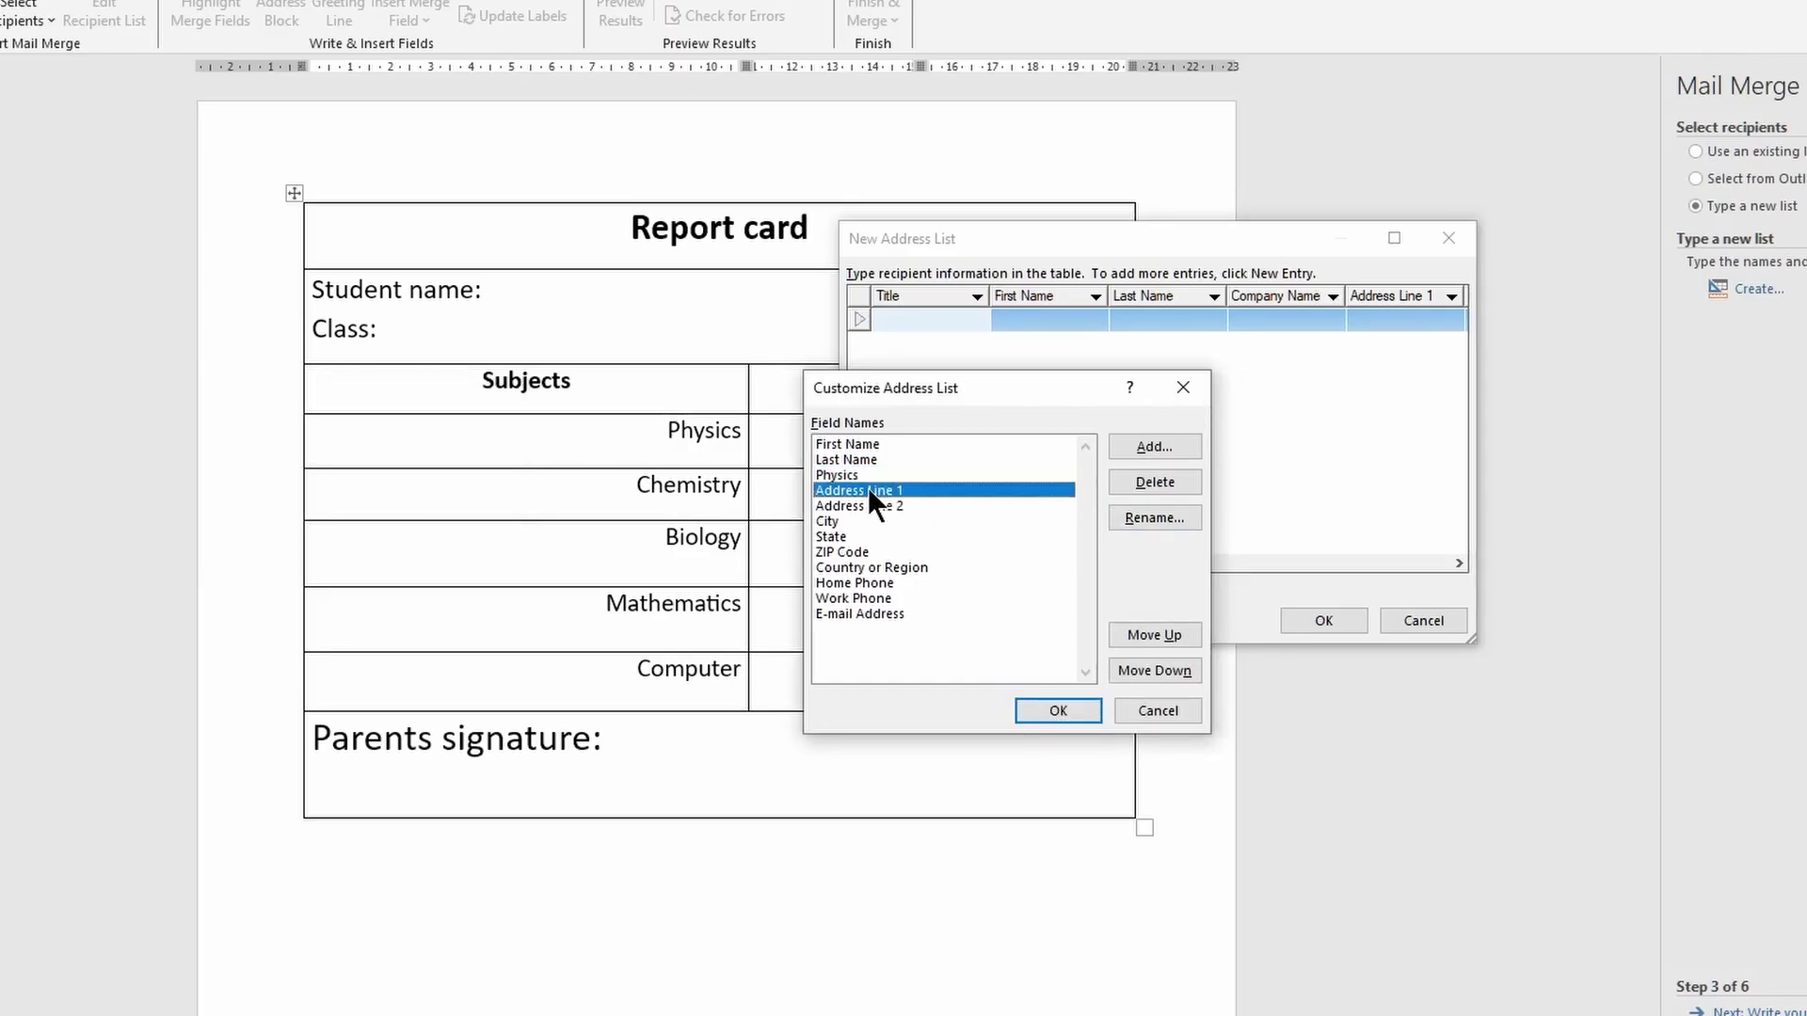
left_click(1134, 518)
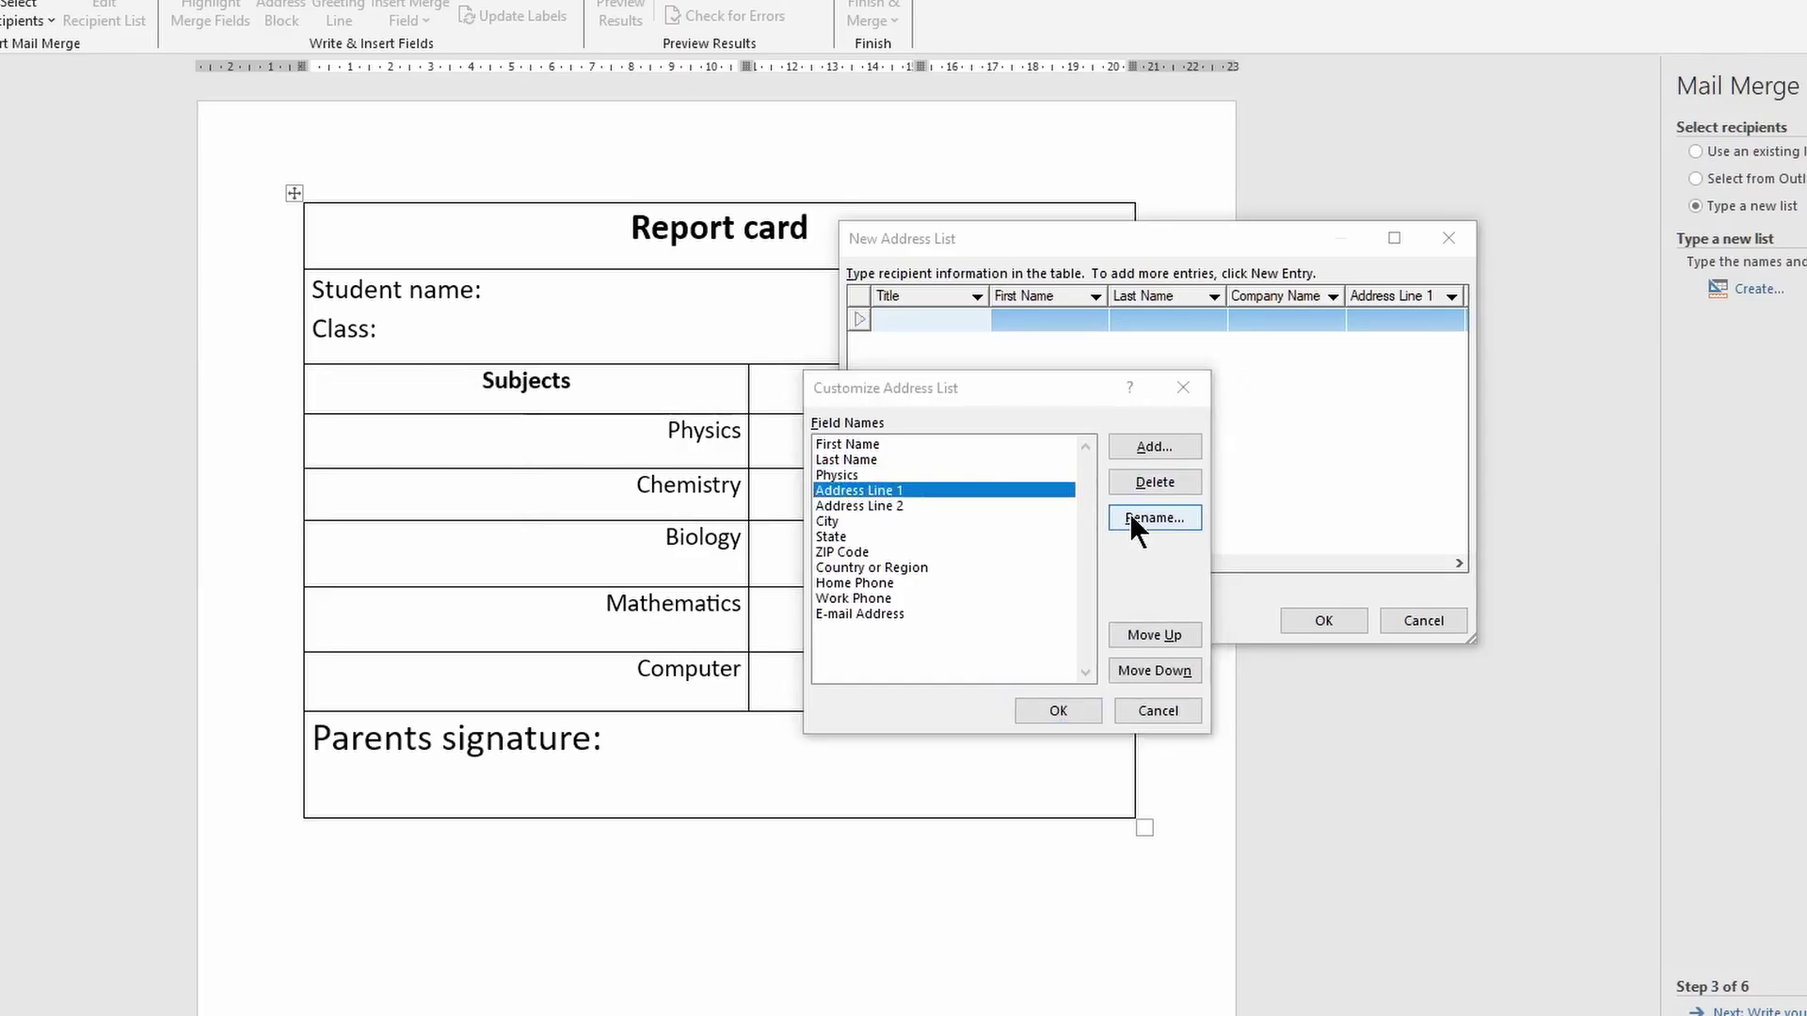
type("Che")
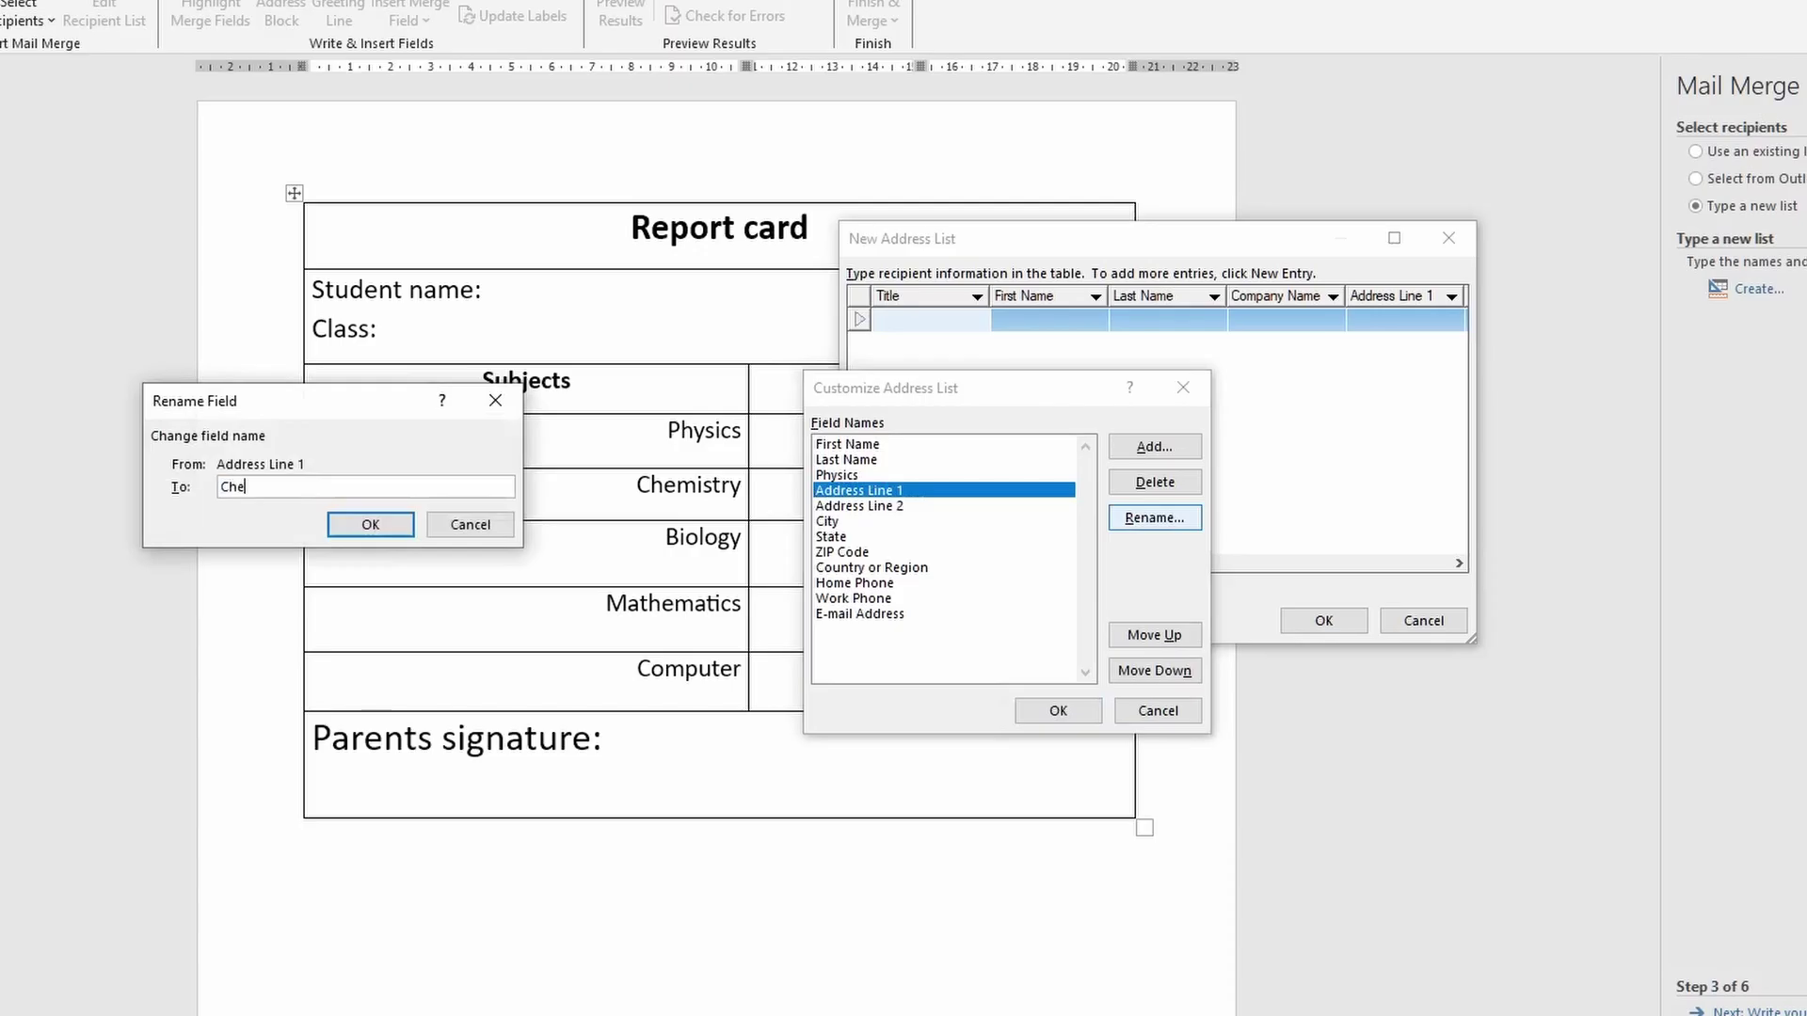
type("mistry")
key("Return")
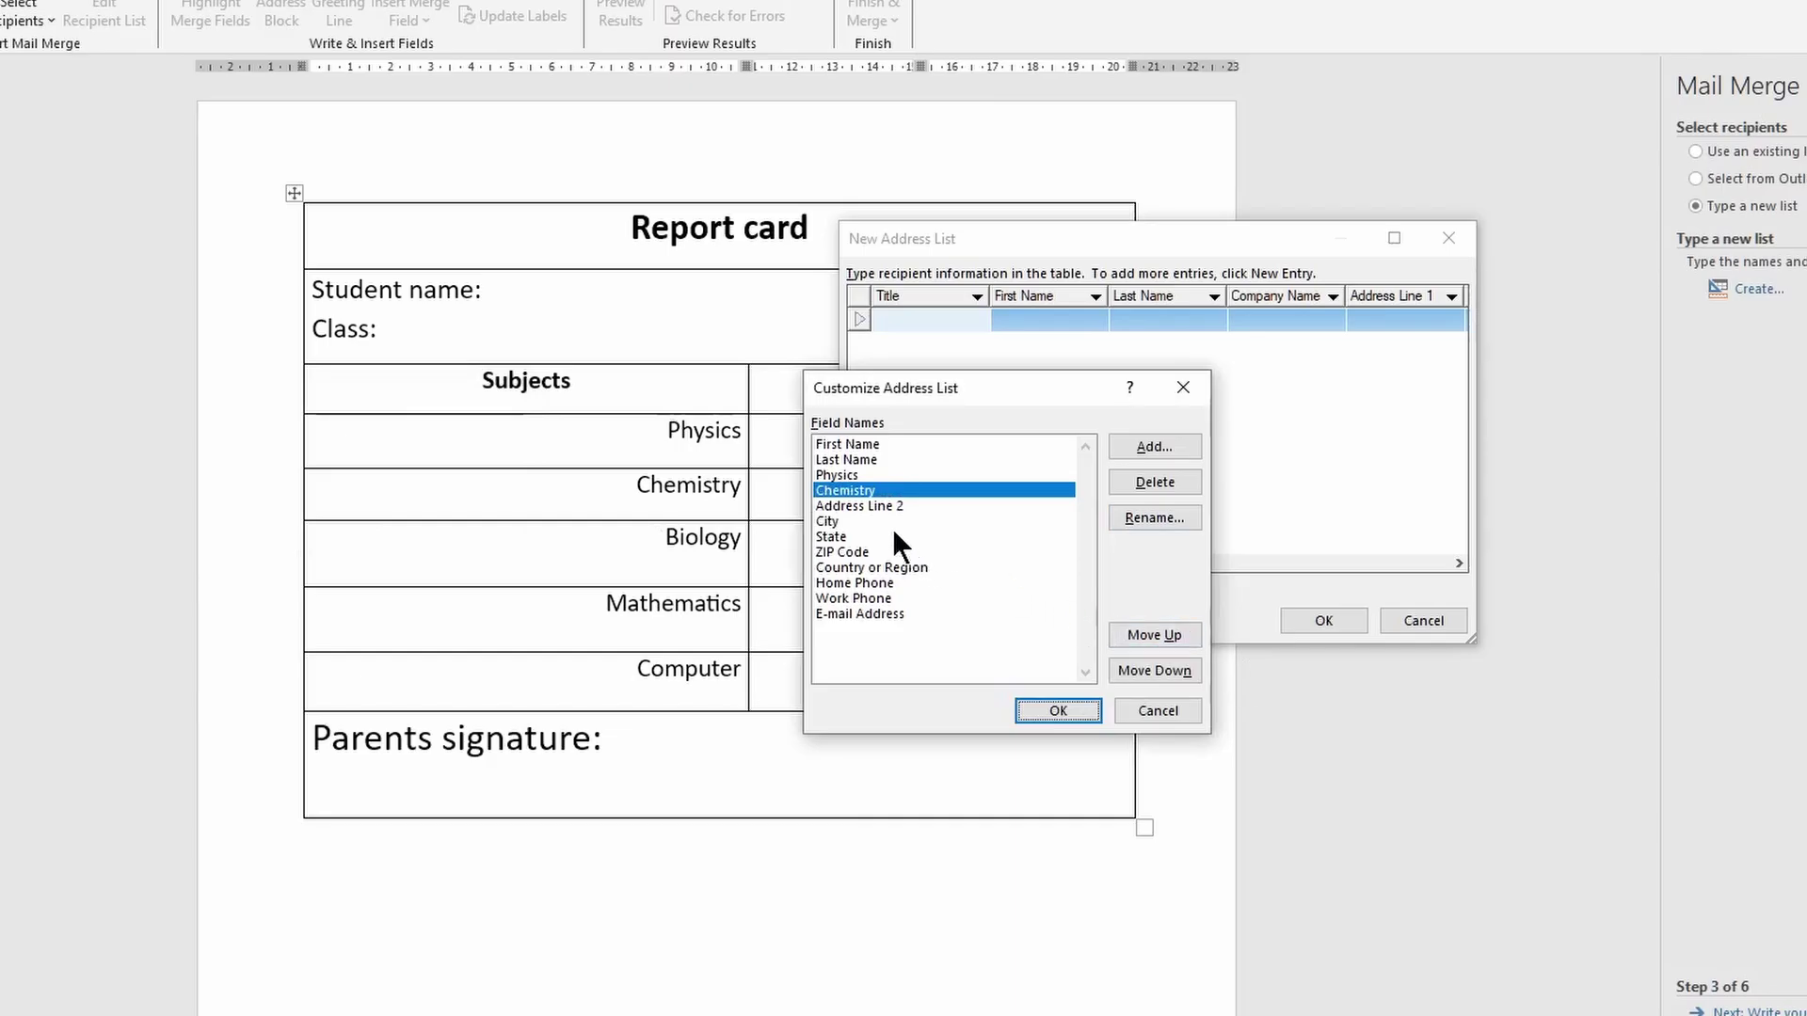
left_click(872, 505)
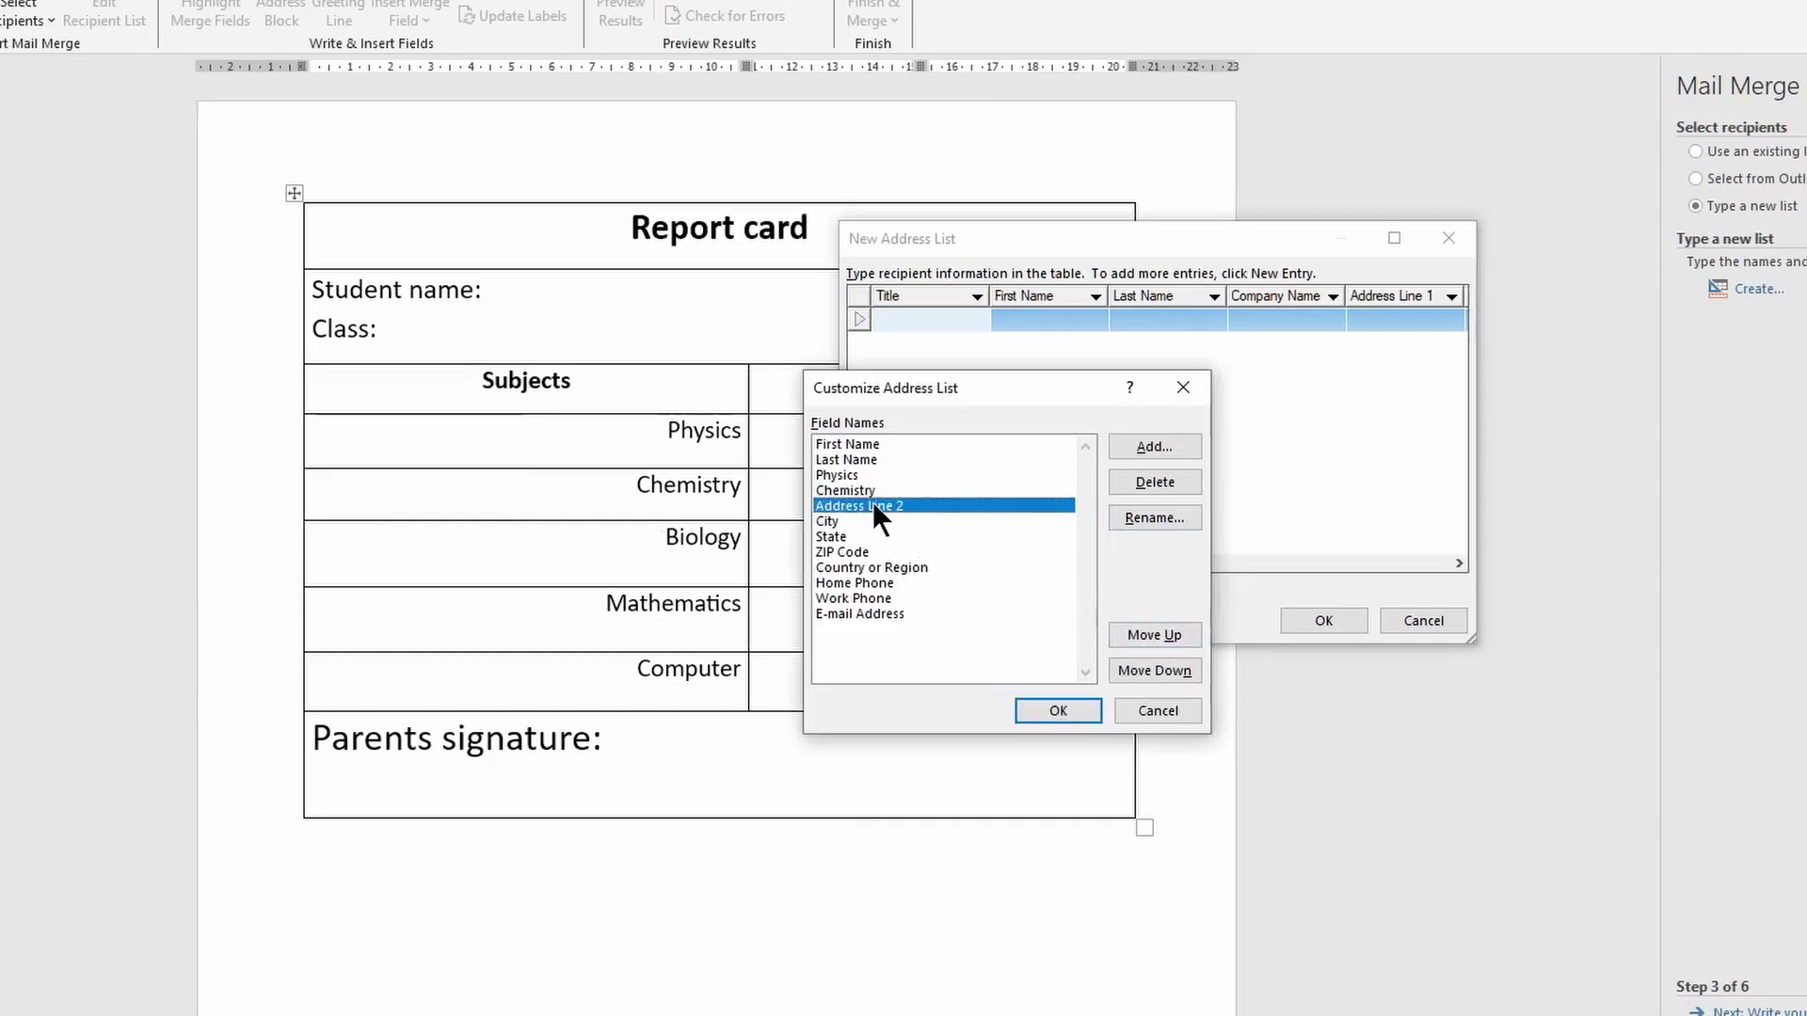
left_click(1155, 518)
type("Bi")
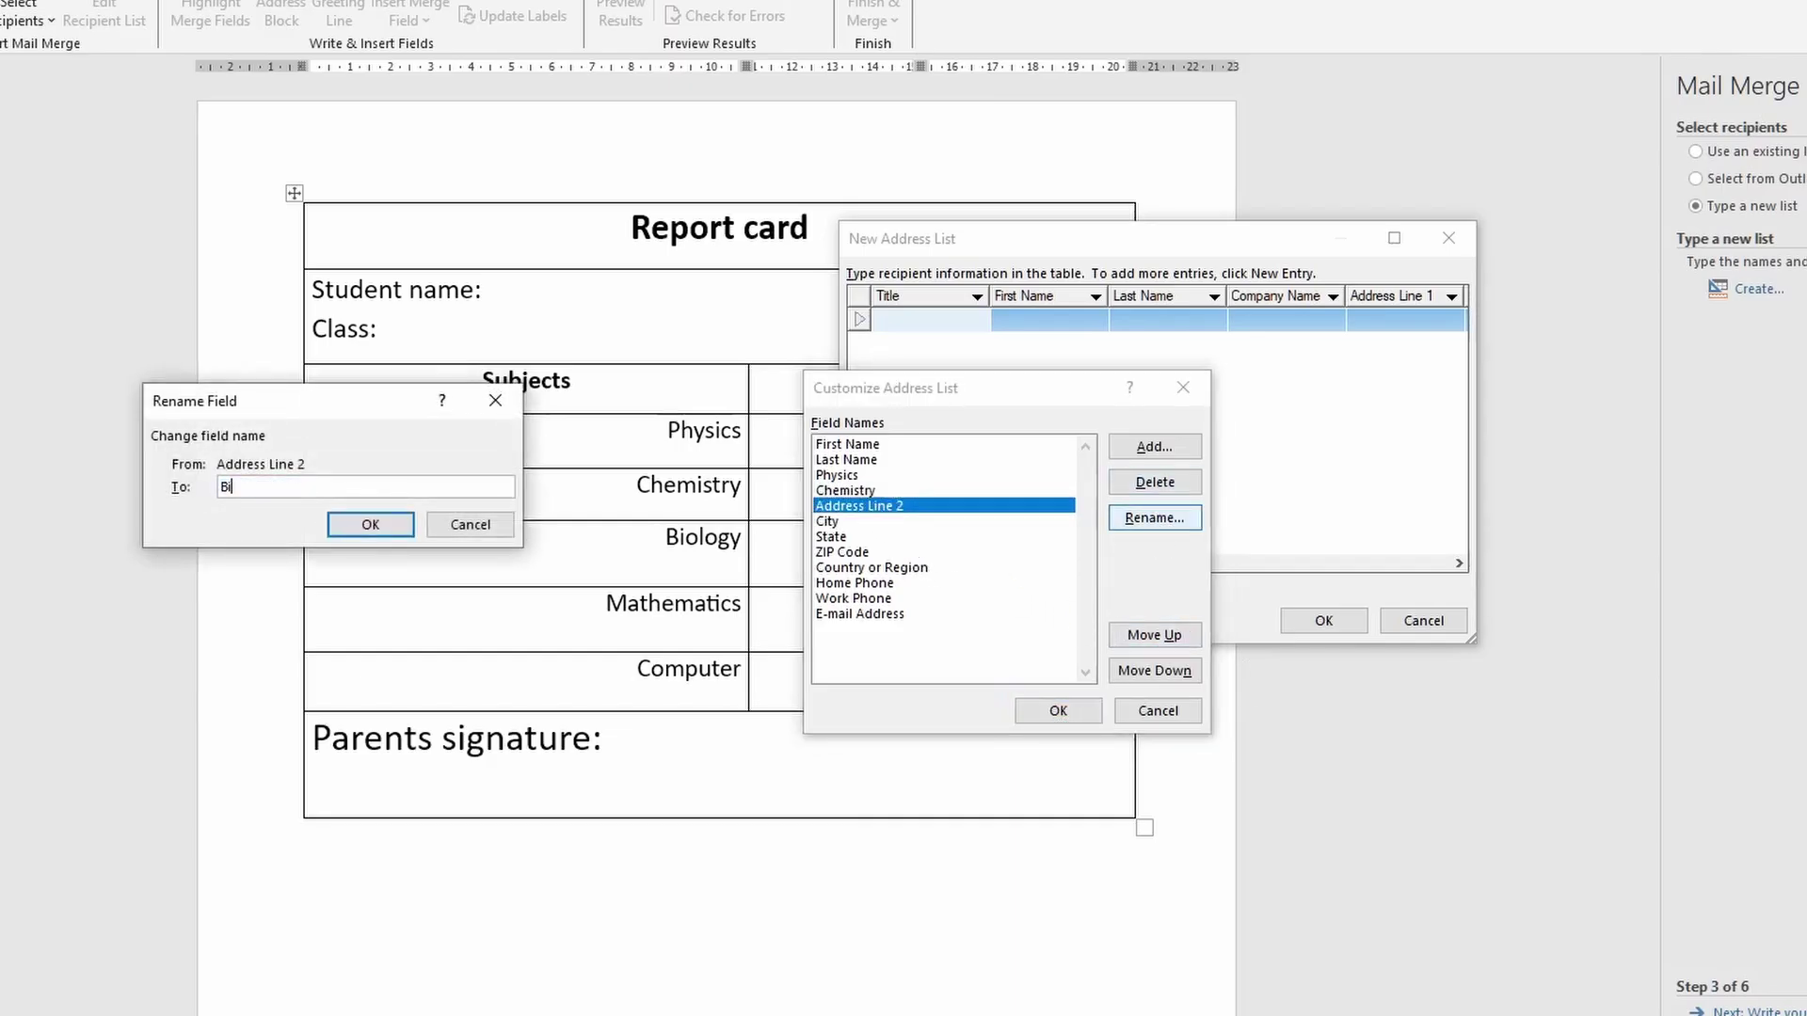
type("ology")
key("Return")
left_click(833, 524)
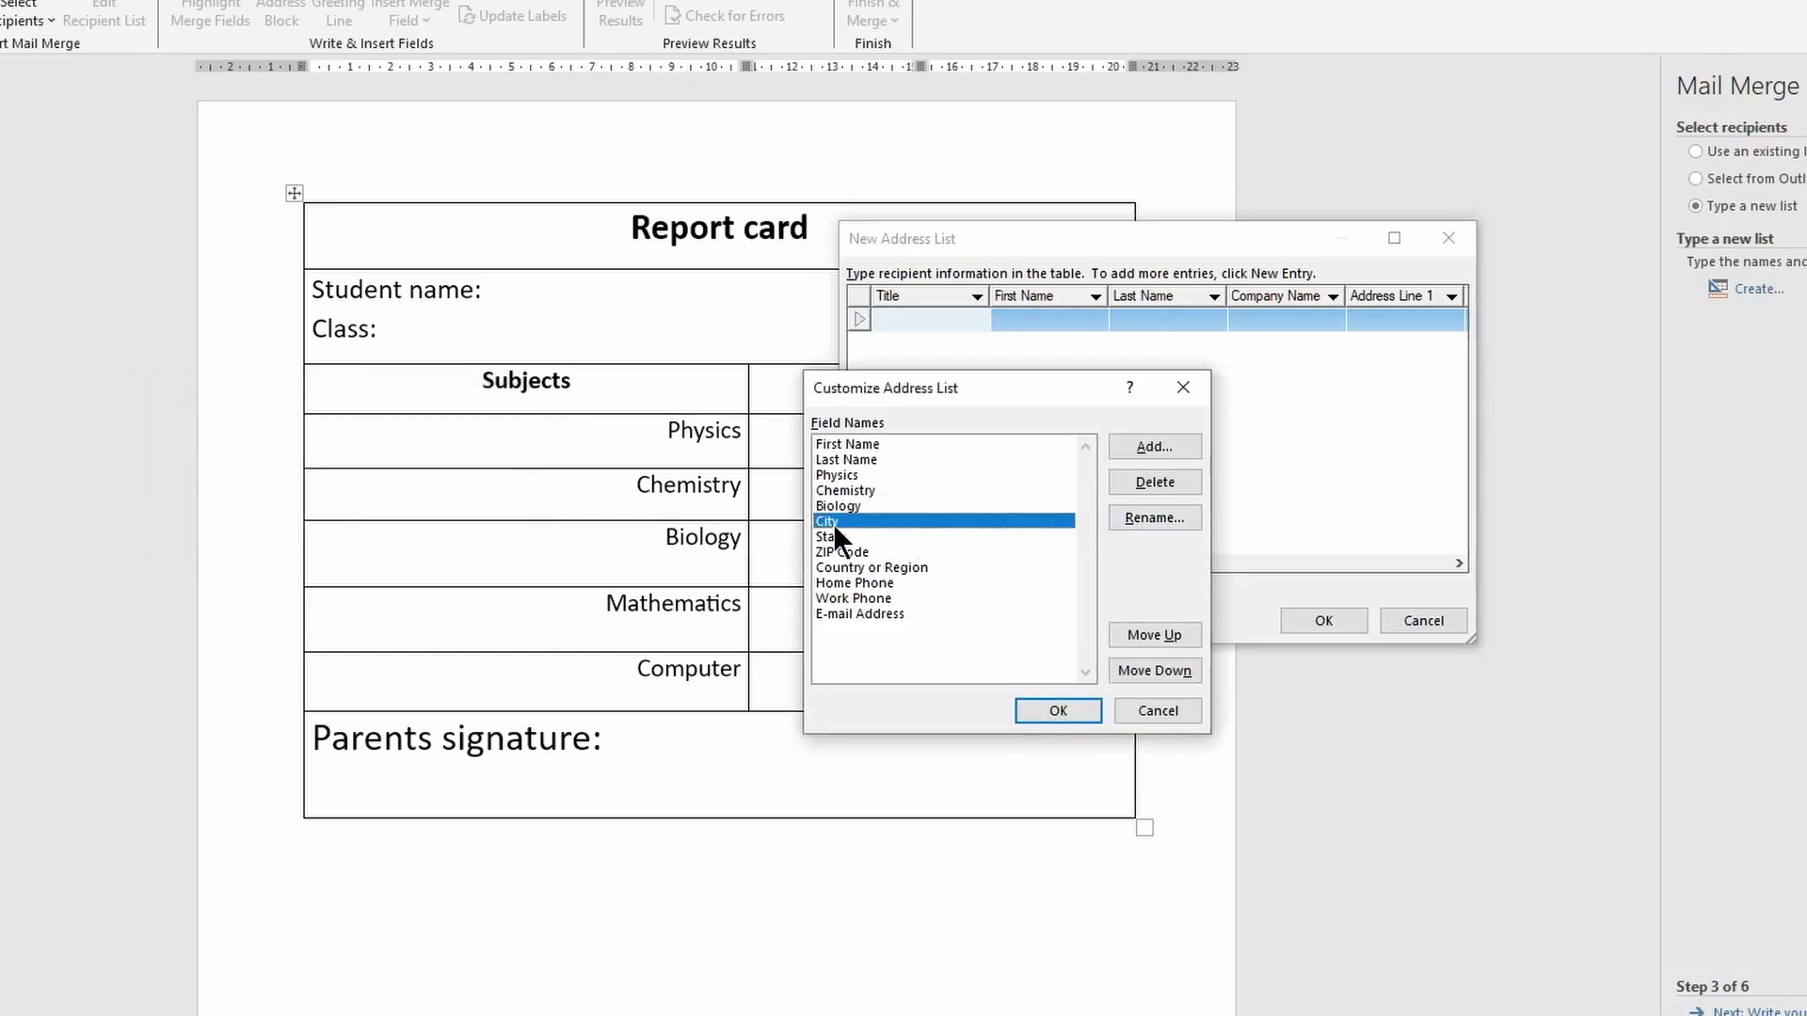
left_click(1125, 513)
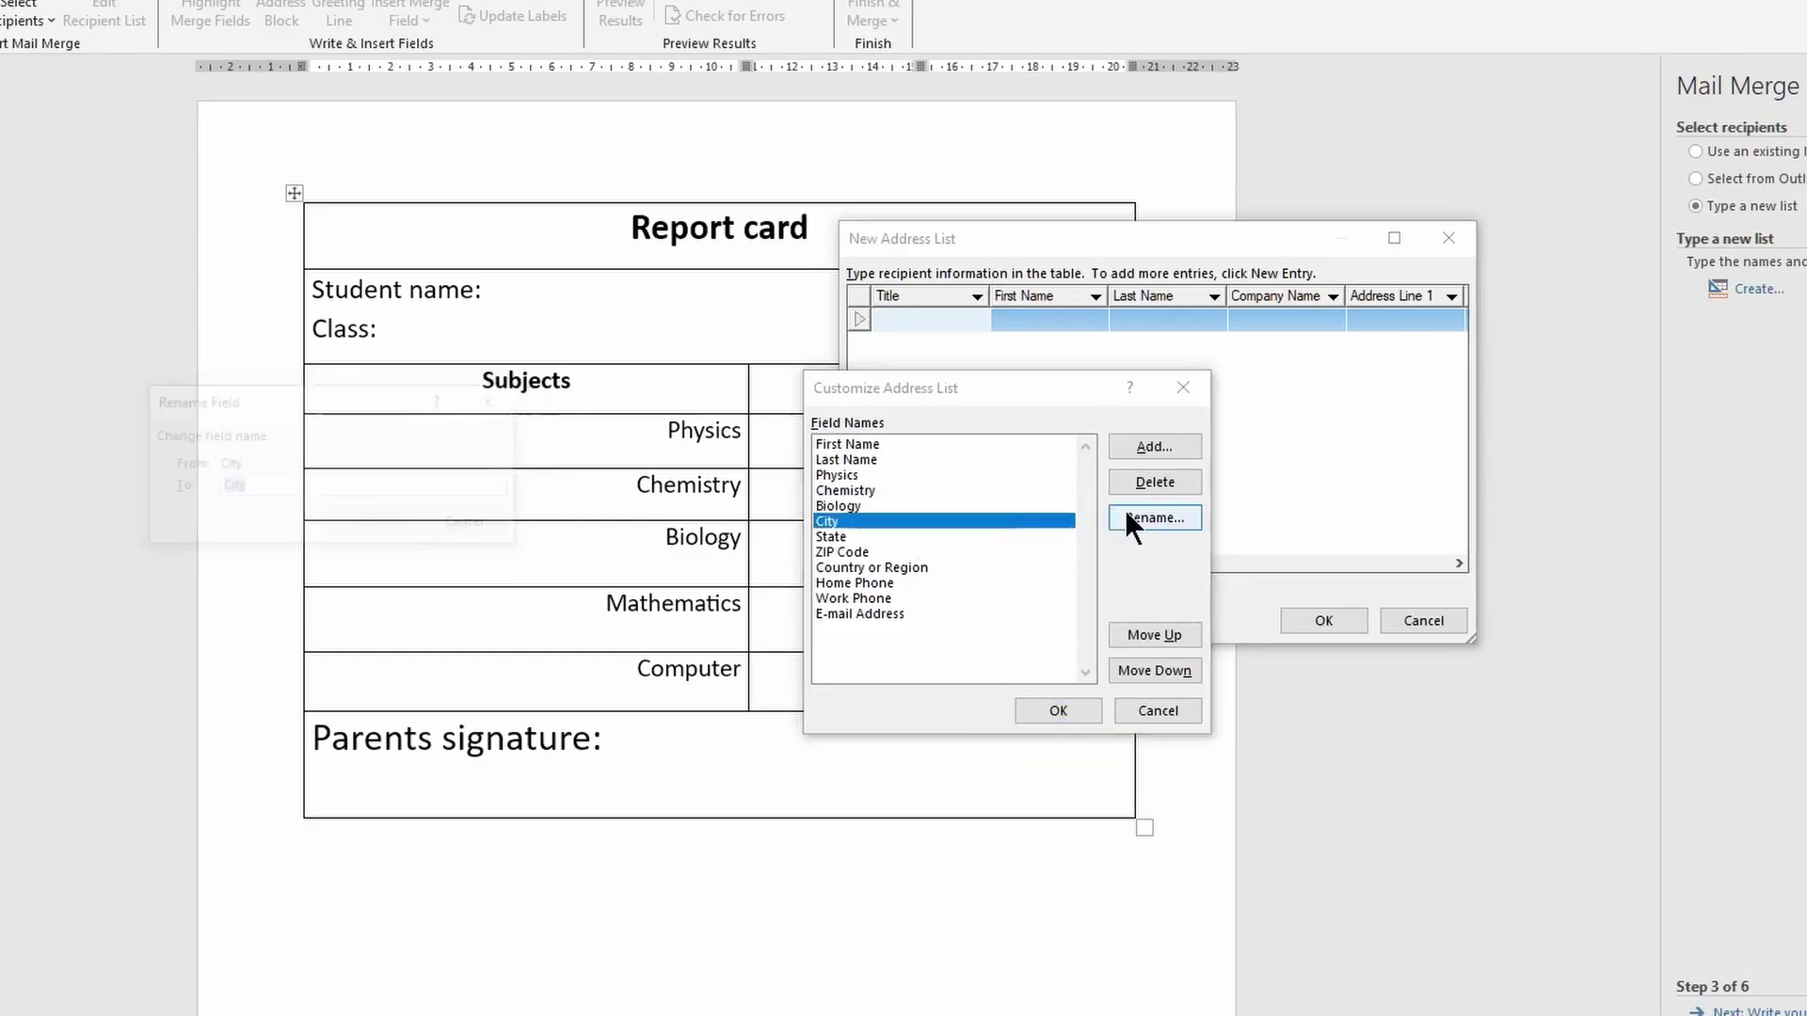
type("Mathe")
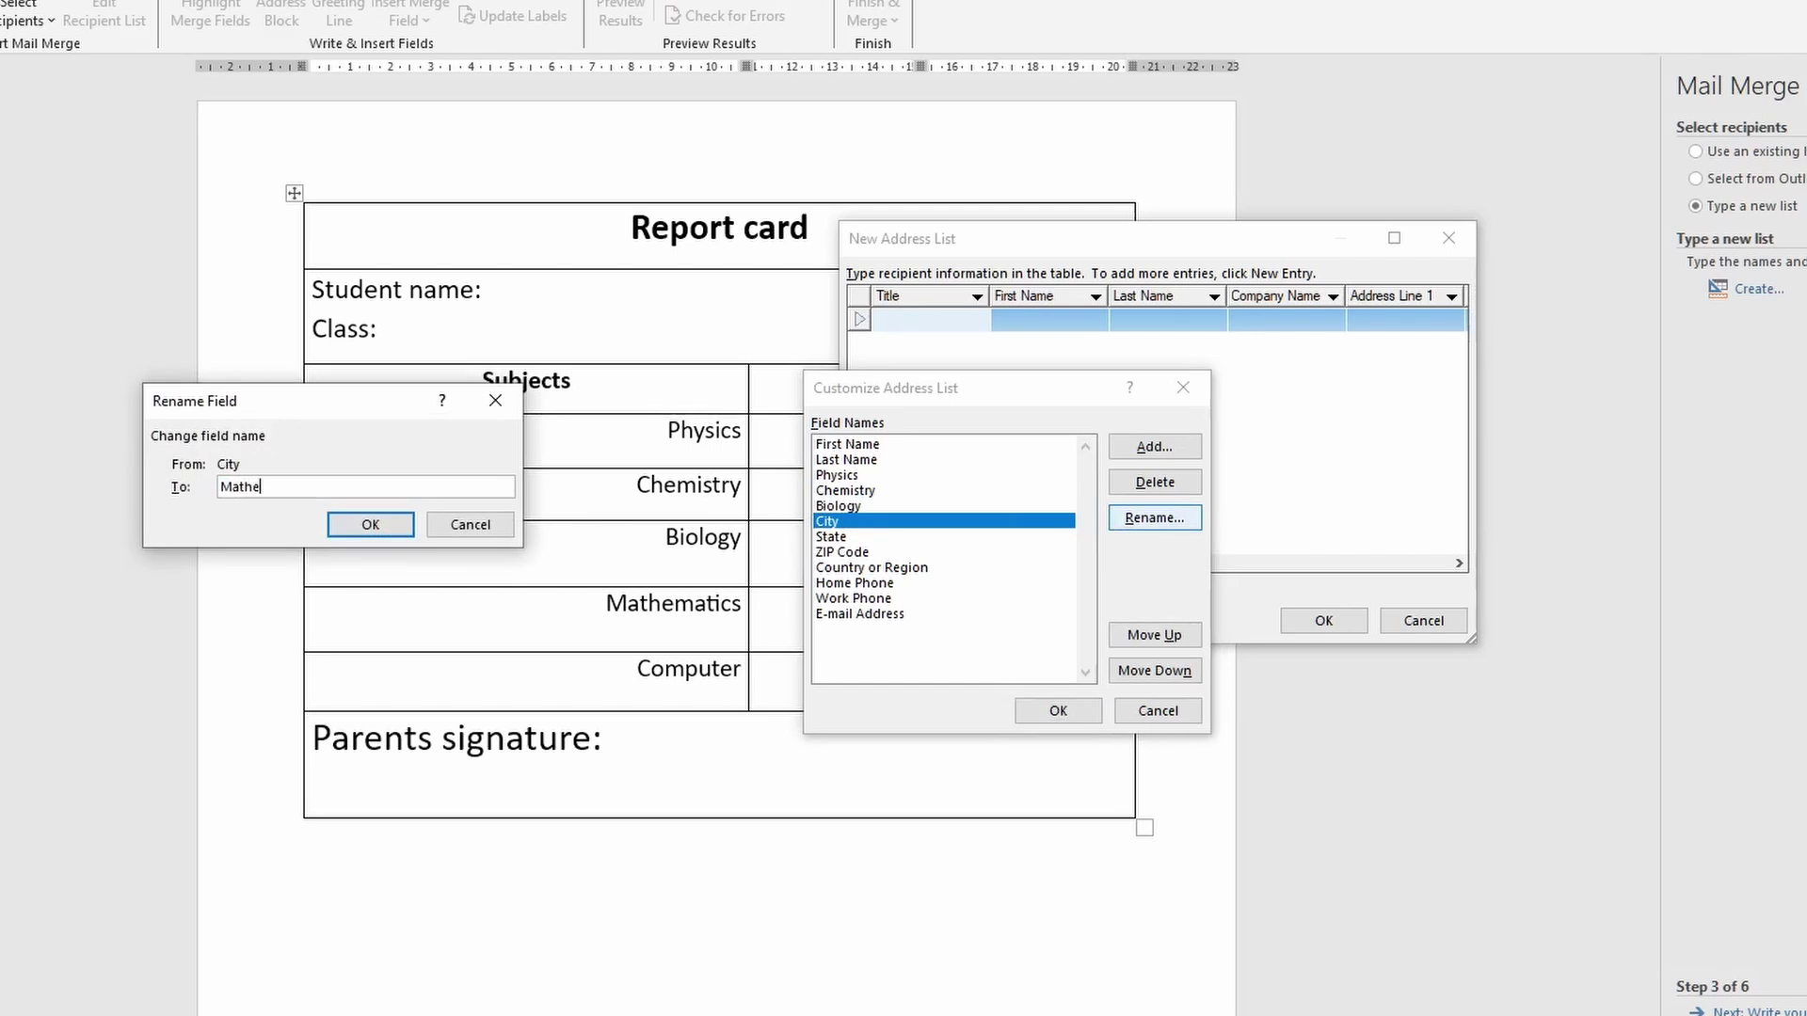
type("matics")
key("Return")
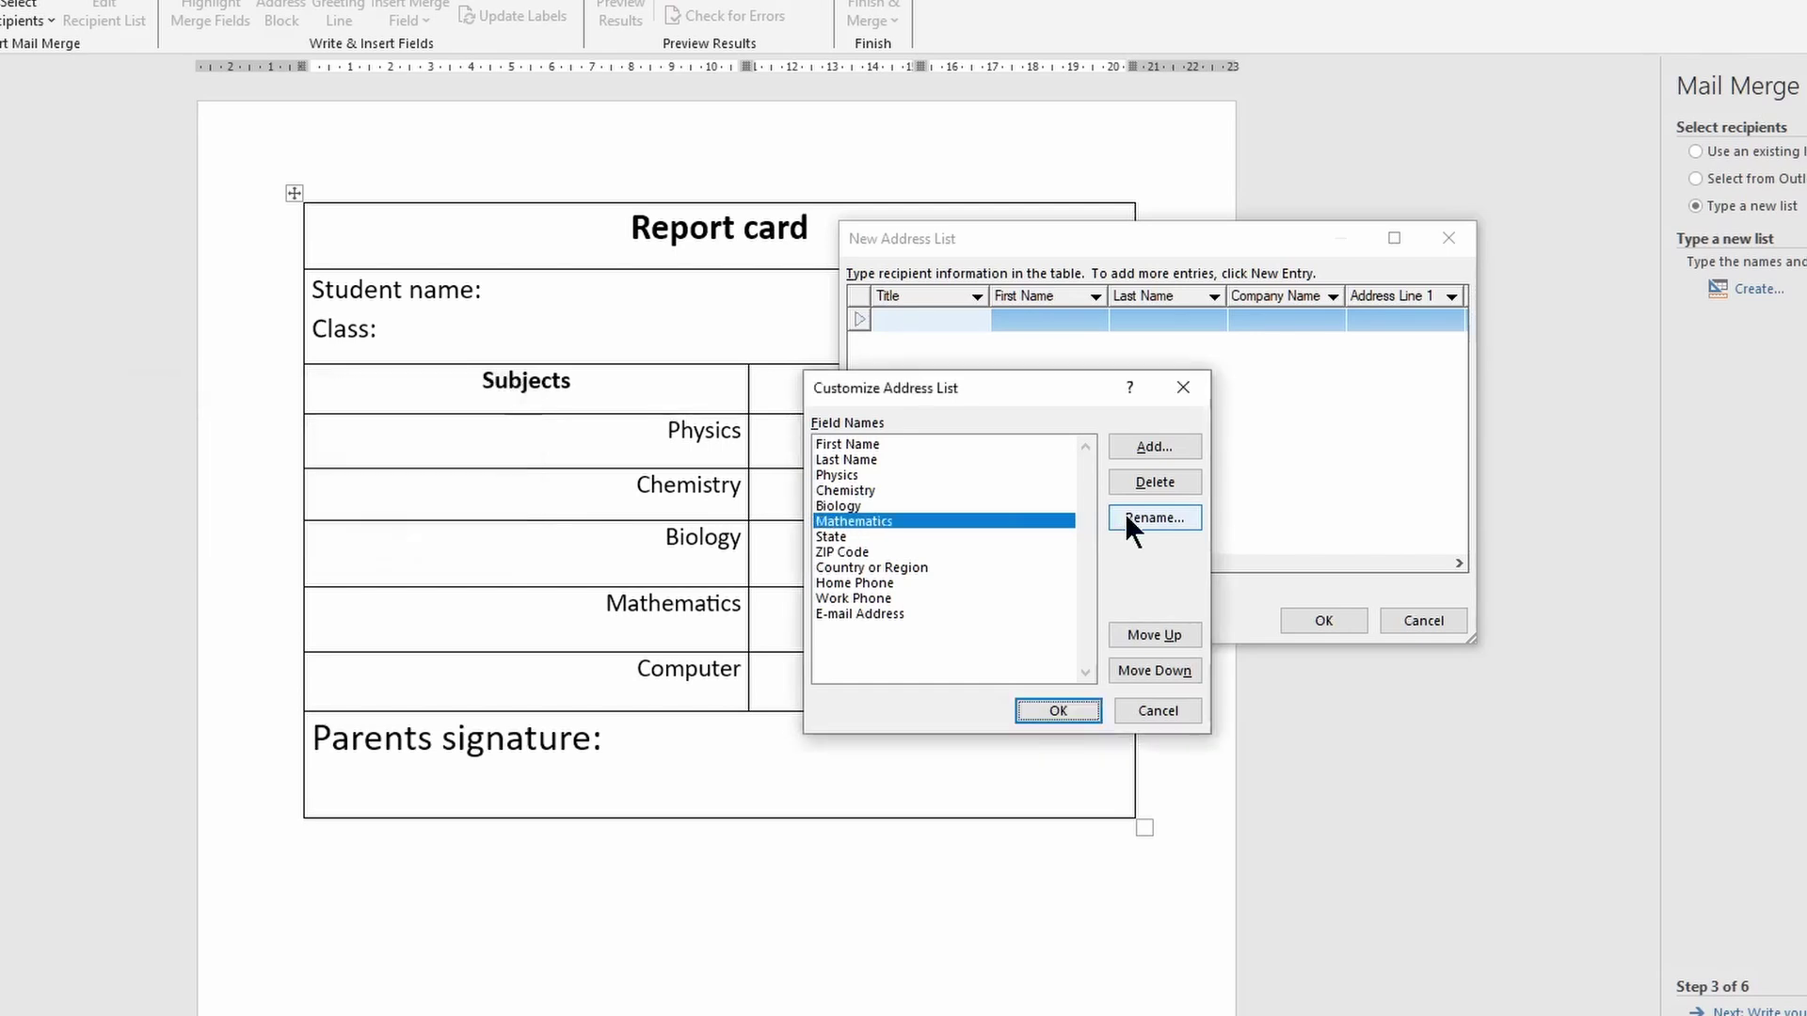
Step: Rename the State field to Computer and the ZIP Code field to Class
left_click(864, 535)
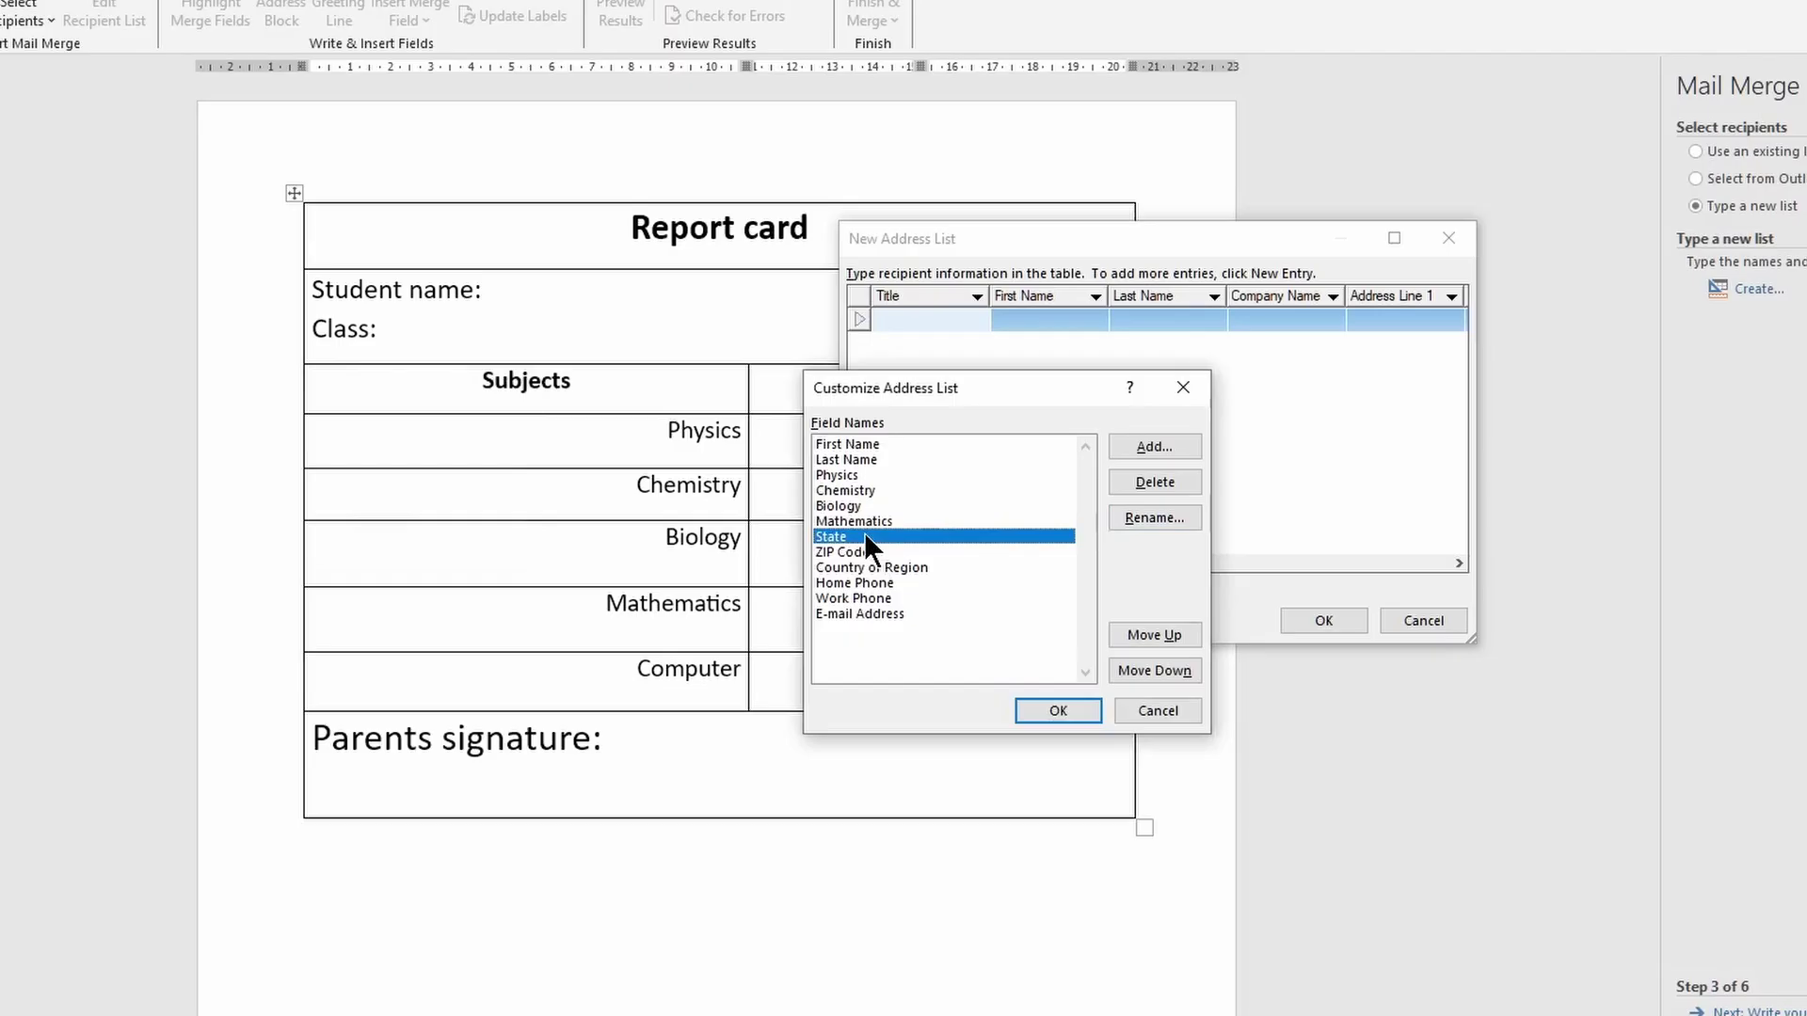
key("Up")
key("Up")
key("Up")
key("Up")
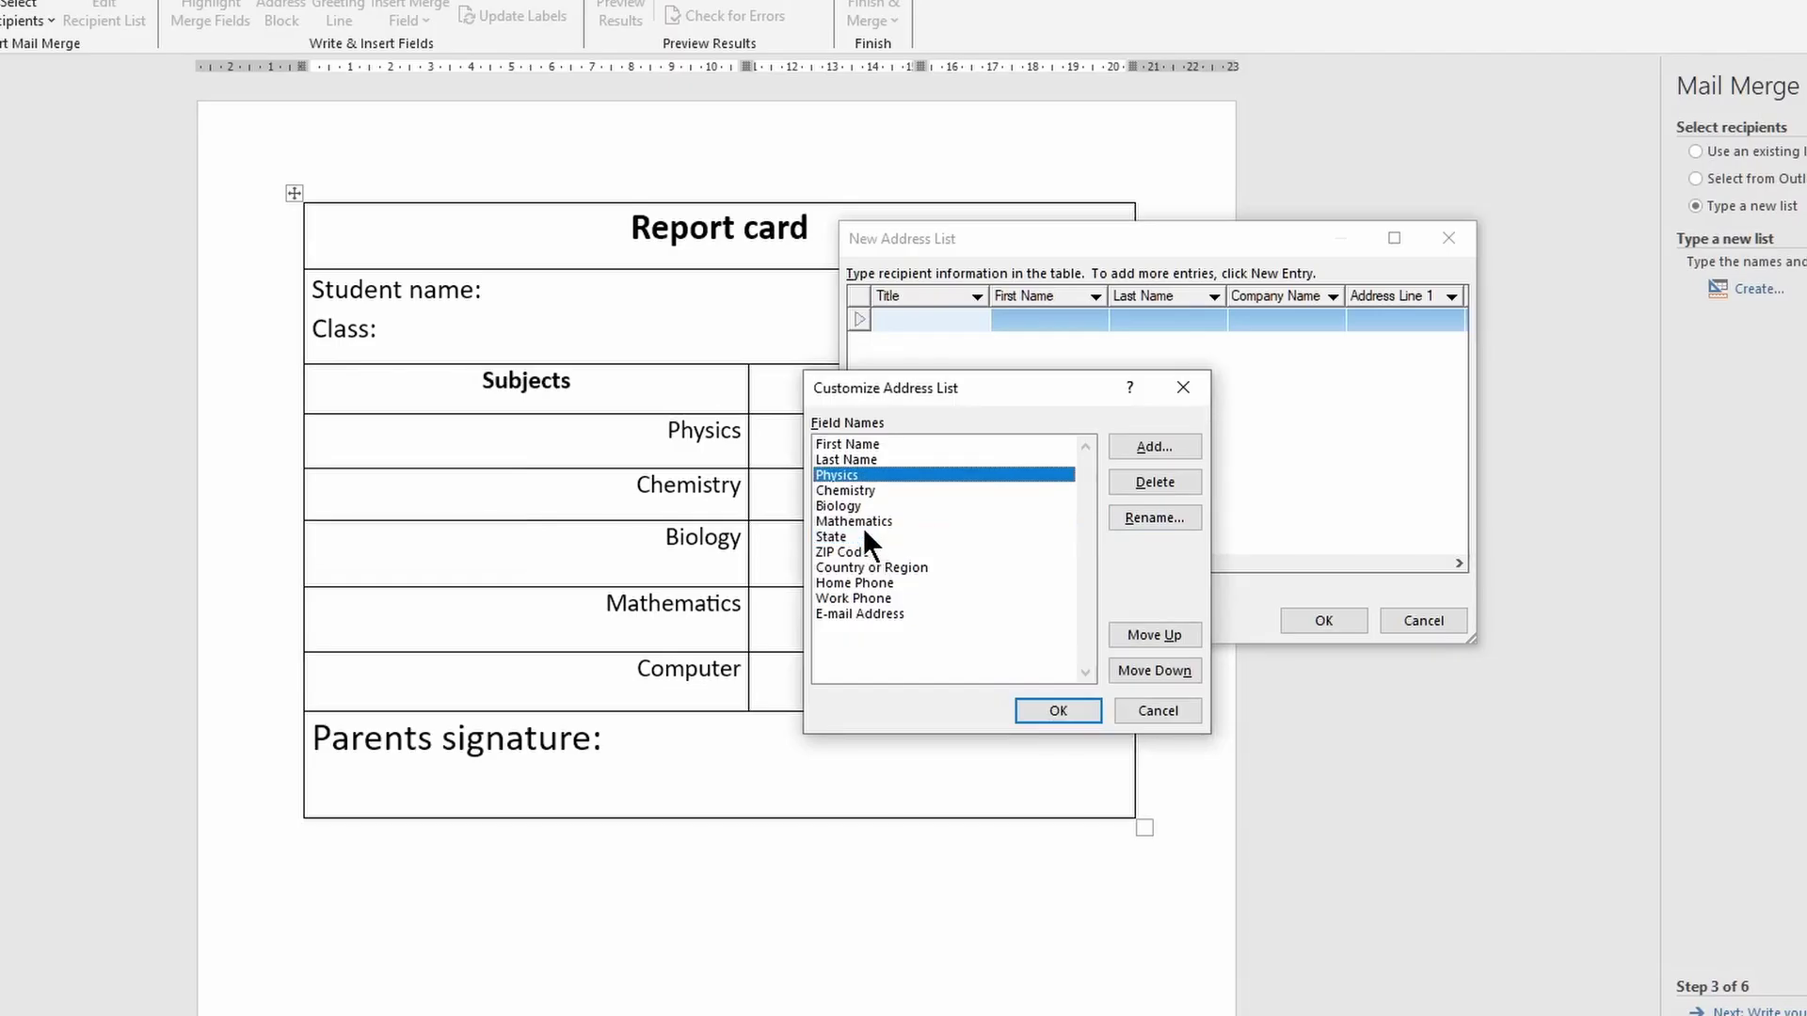
left_click(839, 537)
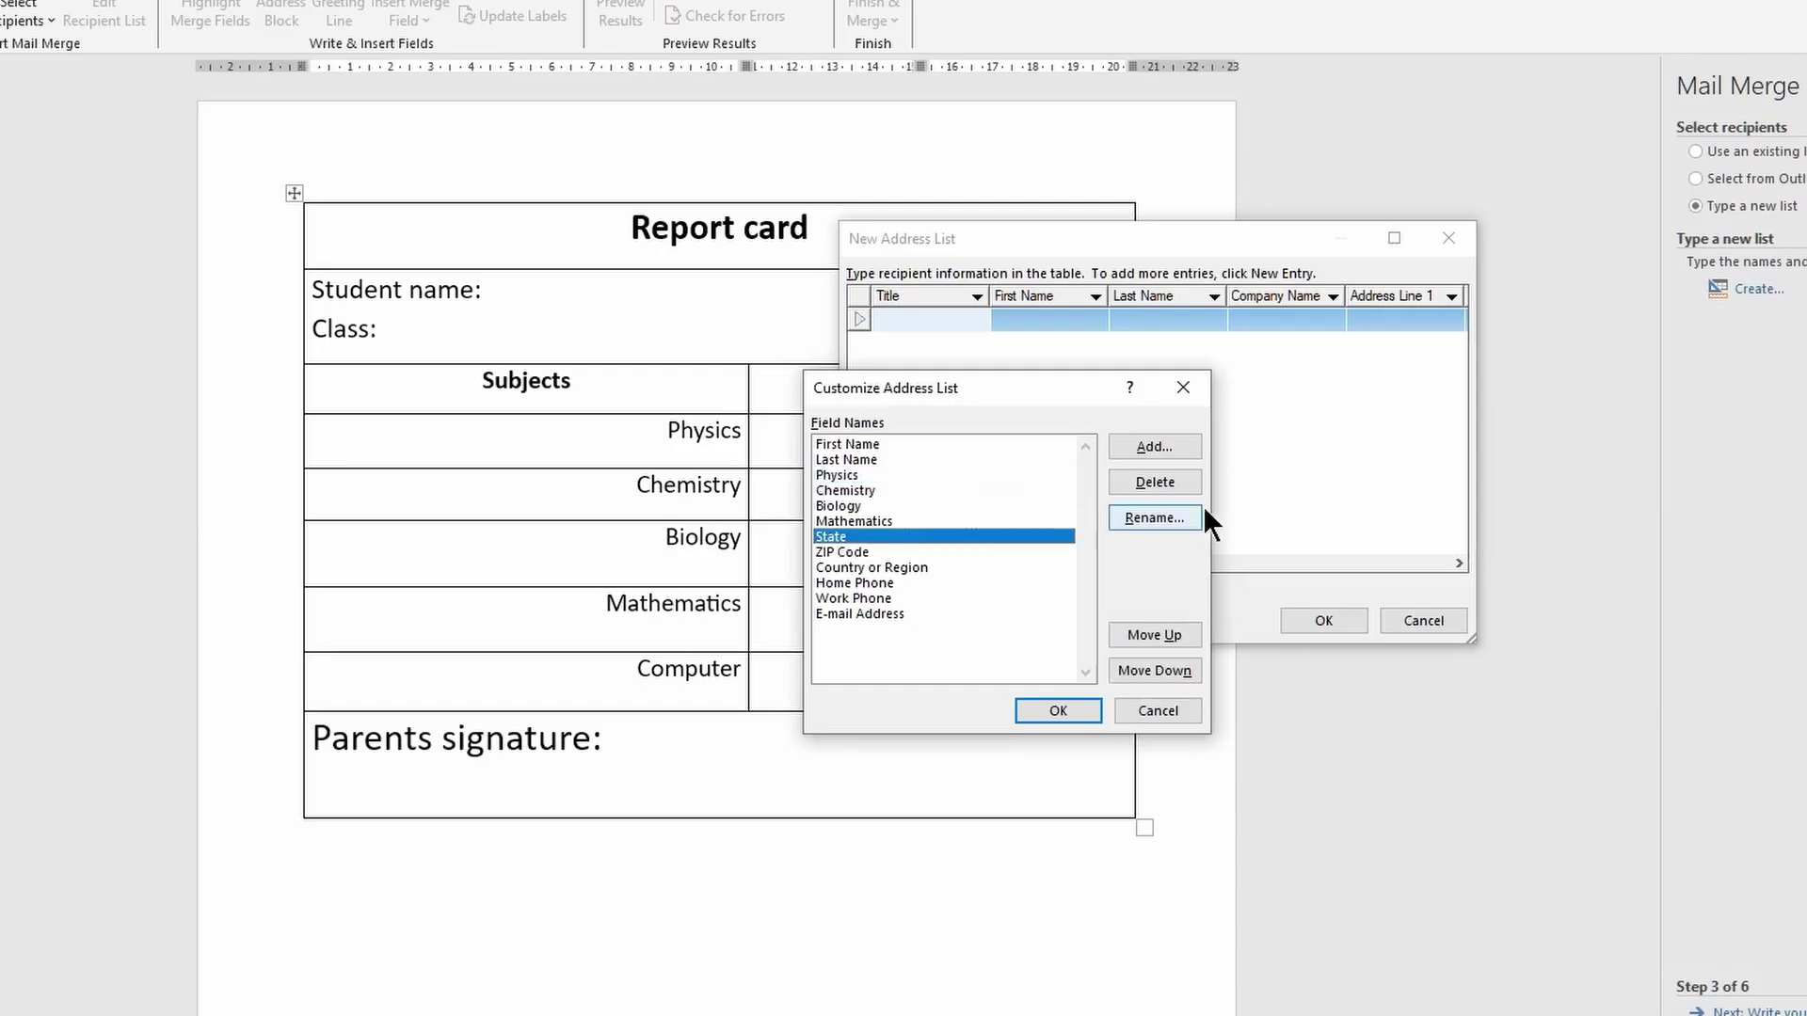
left_click(1155, 517)
type("Computer")
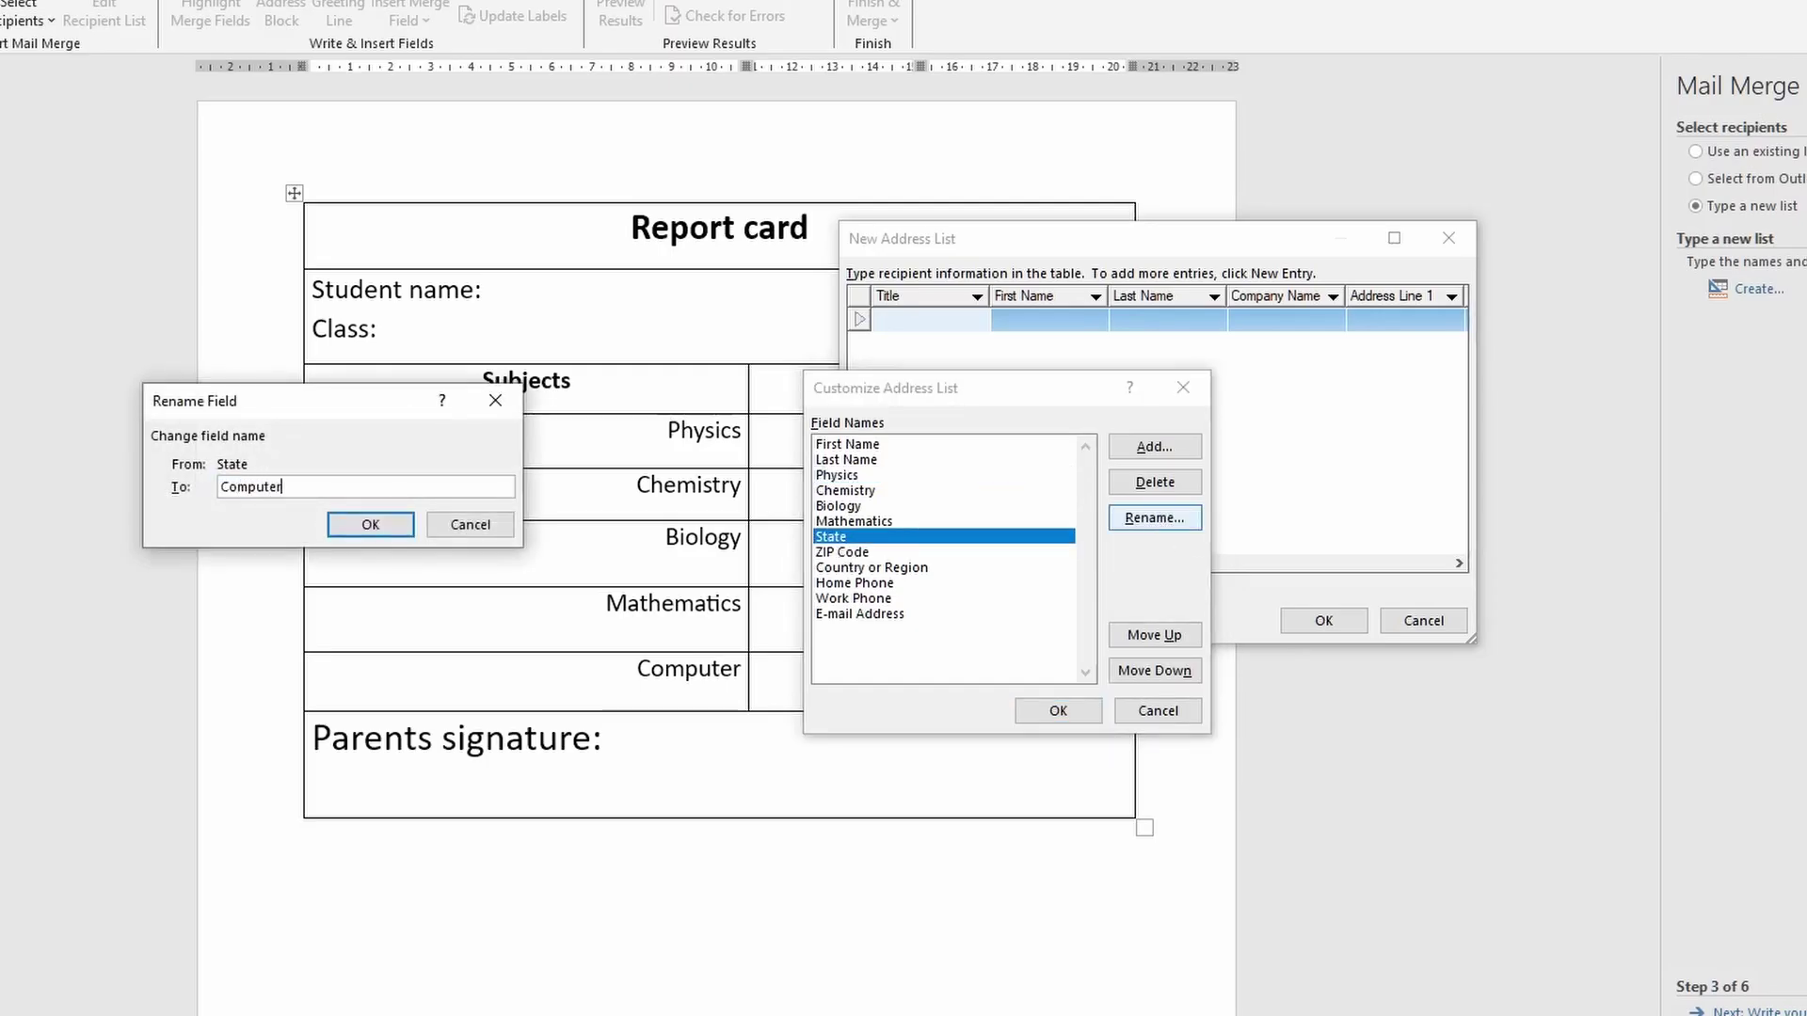
key("Return")
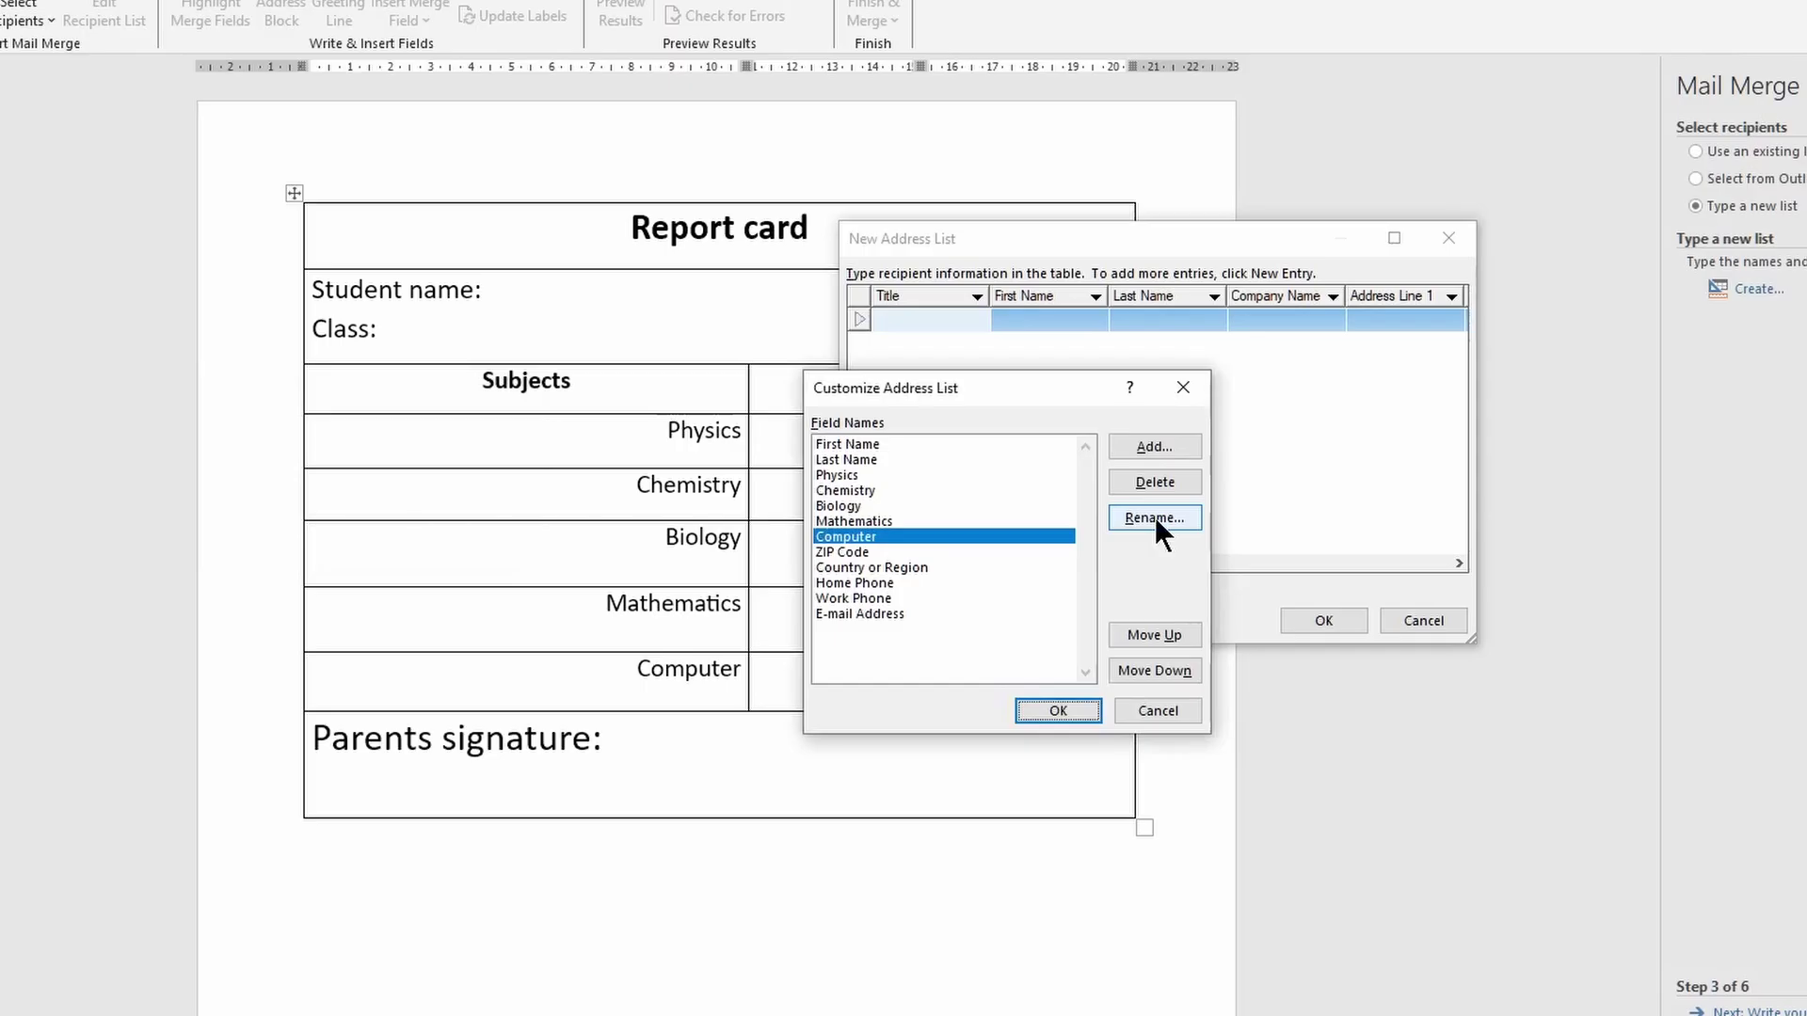
left_click(850, 552)
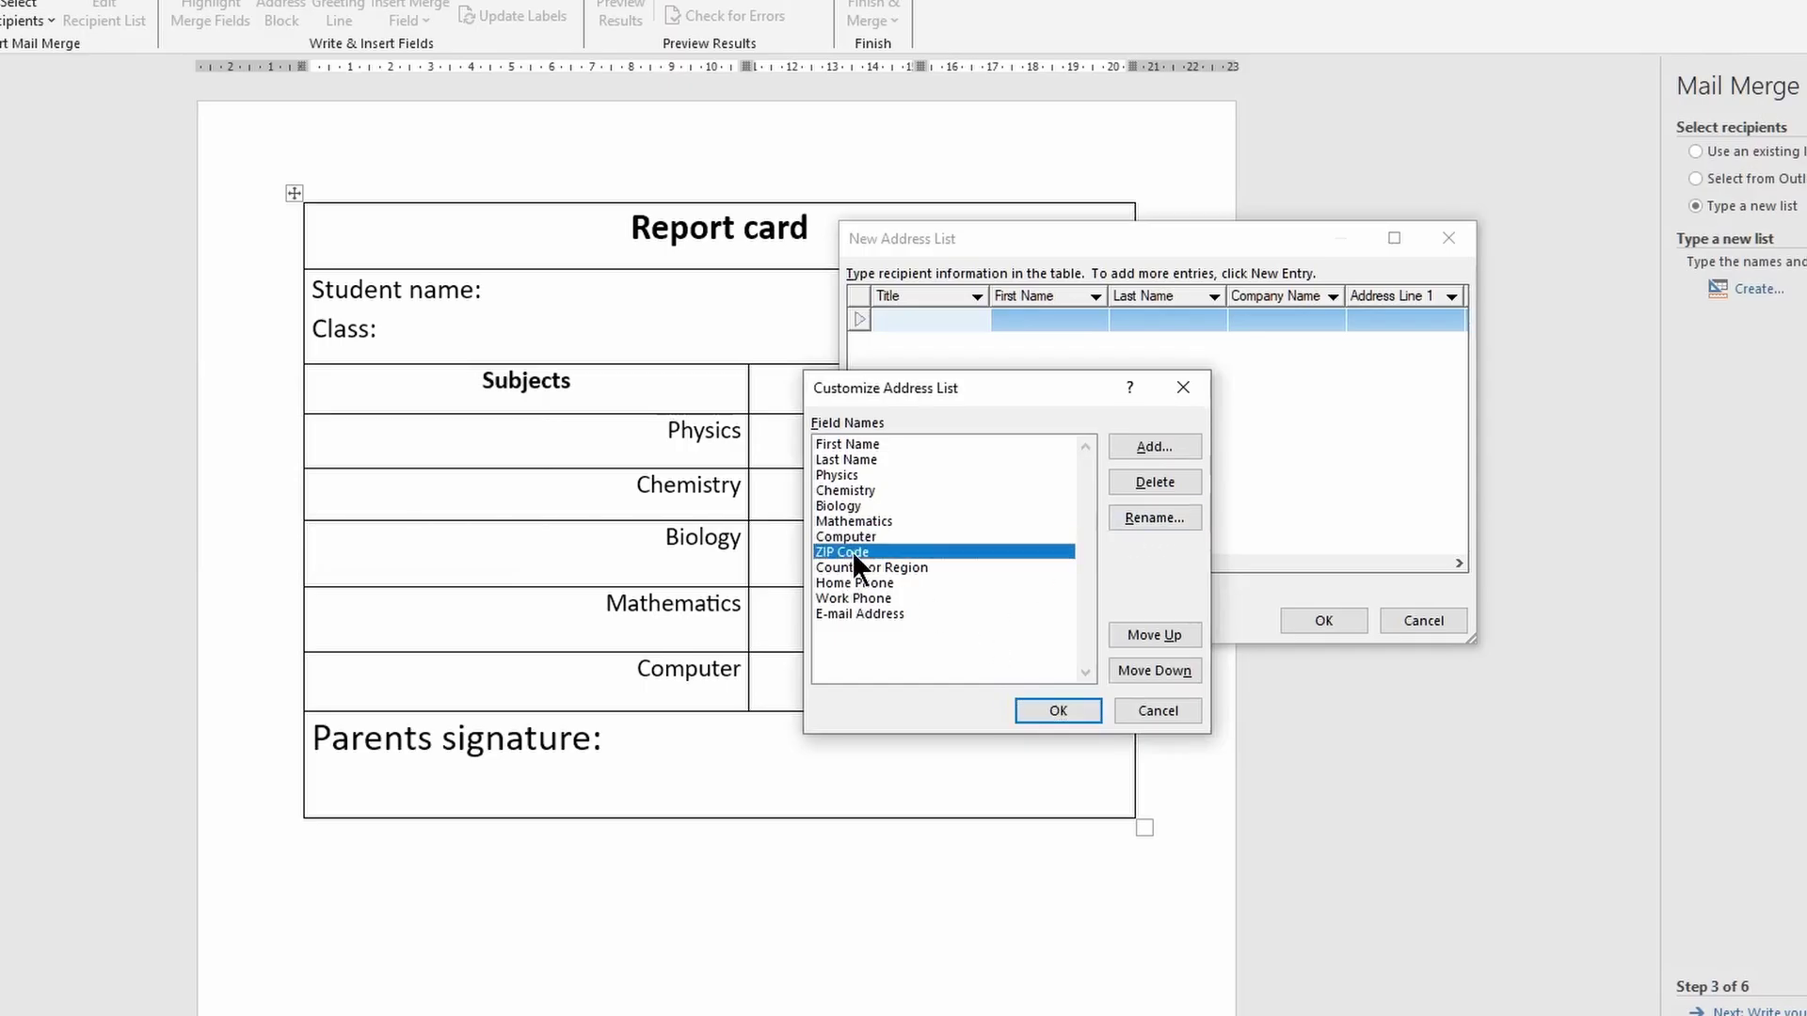
left_click(1156, 518)
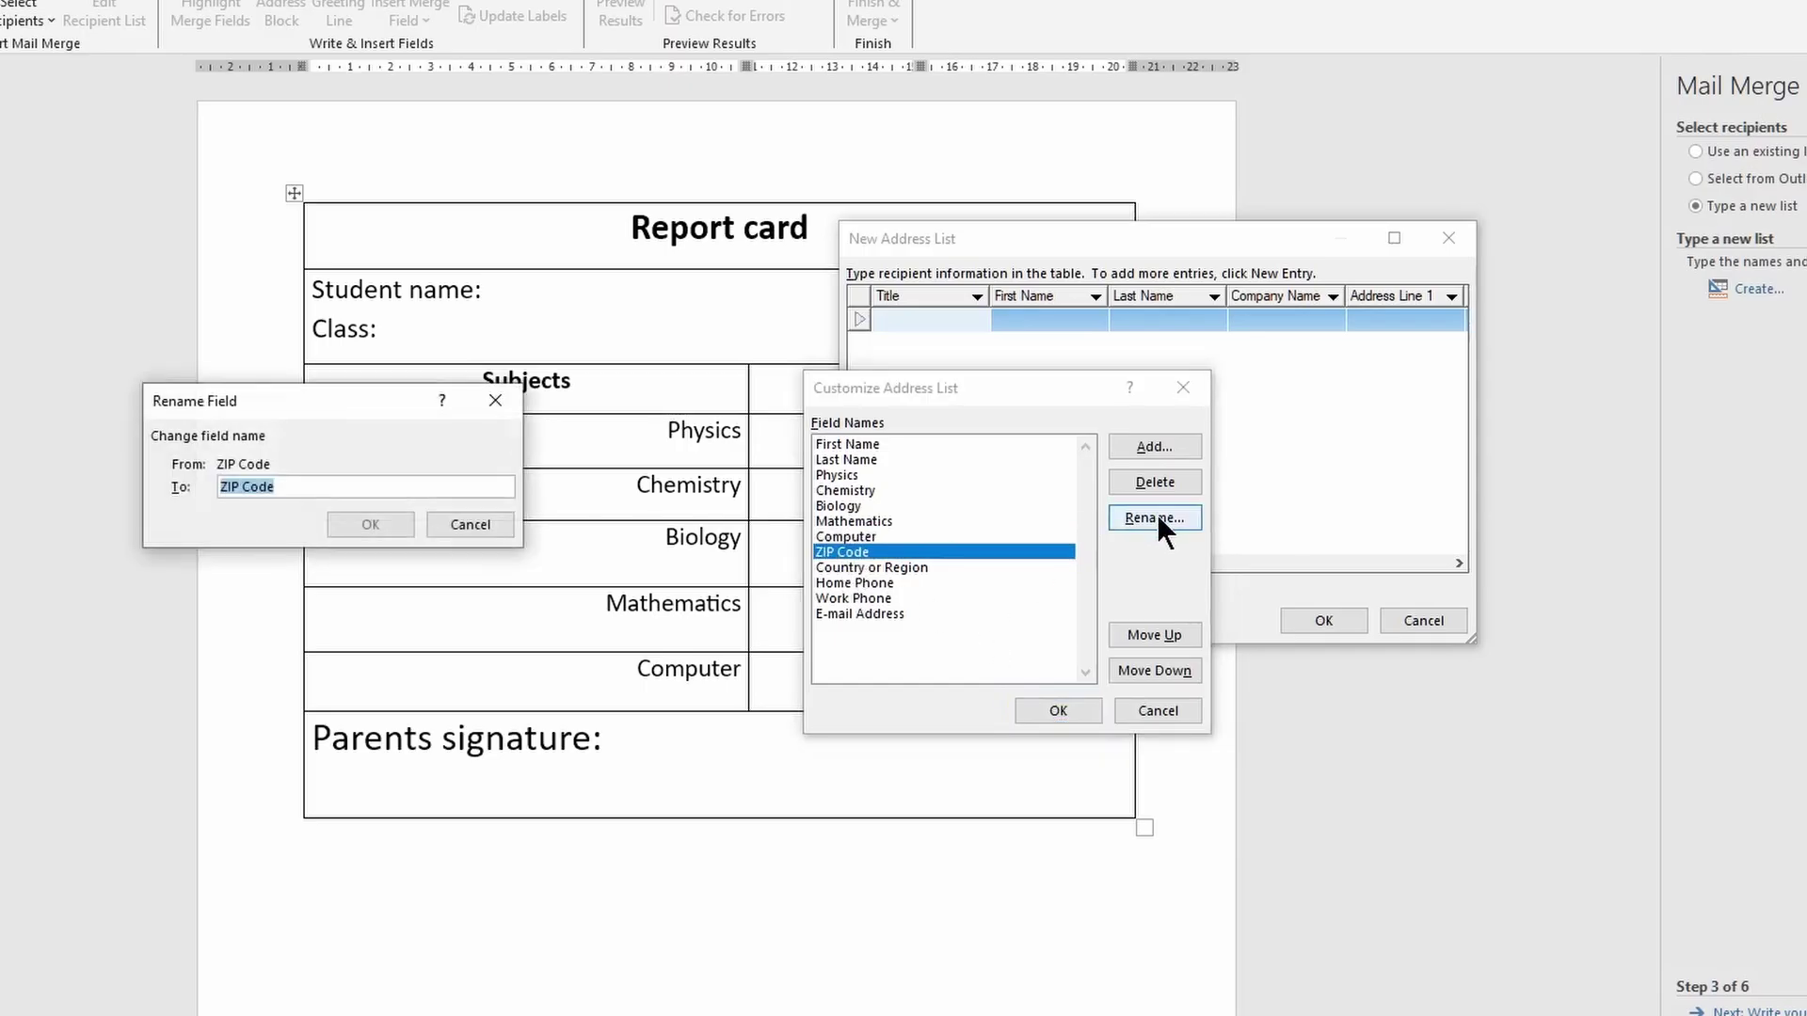
type("Class")
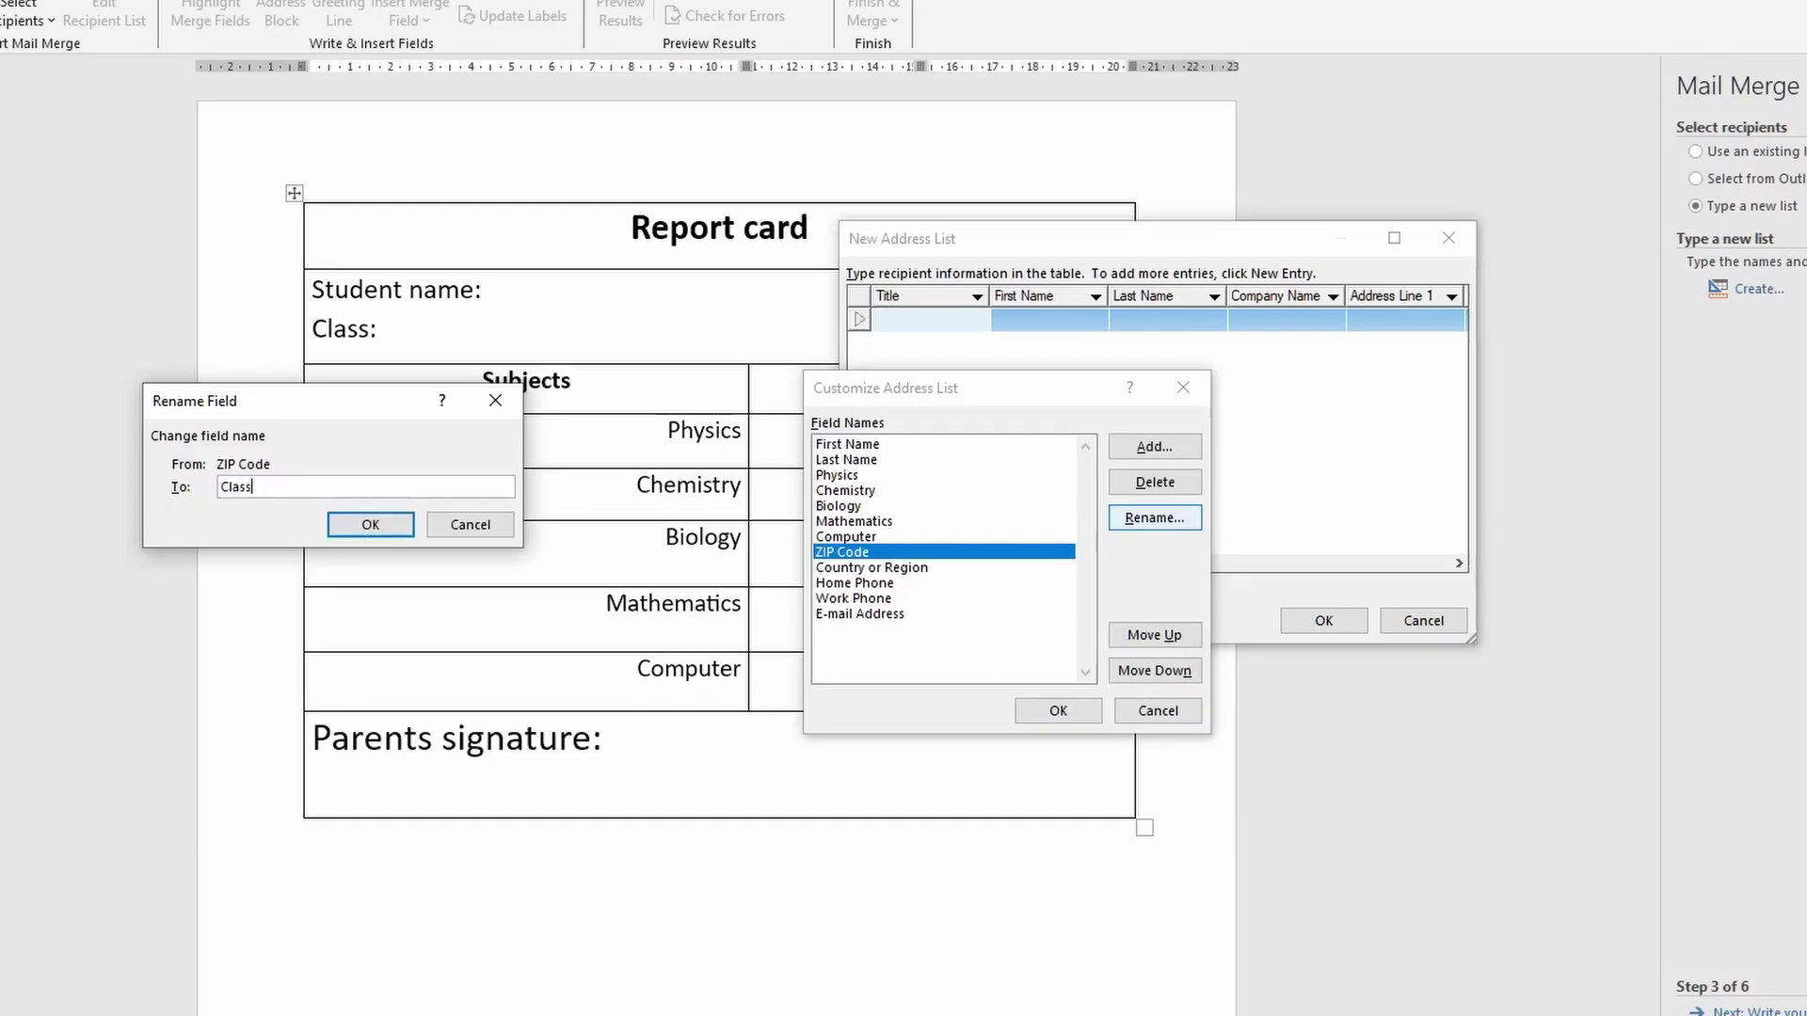
left_click(371, 525)
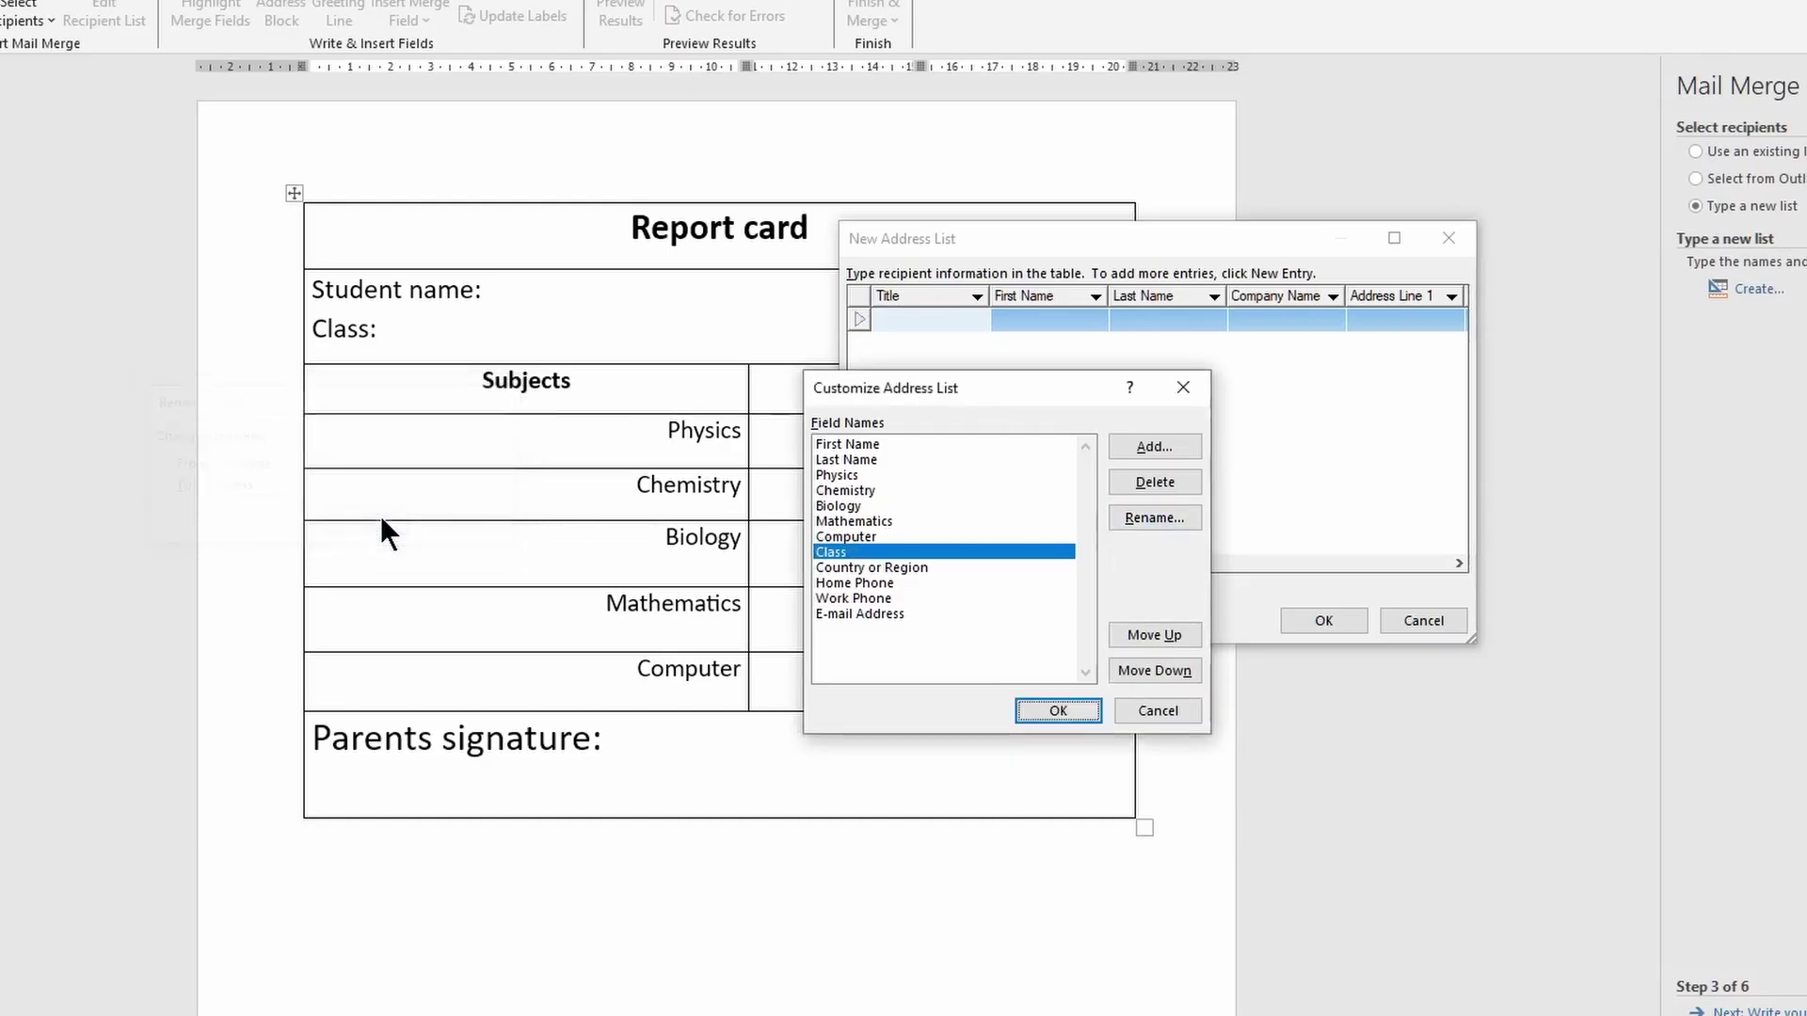
Step: Delete the Country or Region, Home Phone, Work Phone and E-mail Address fields
left_click(837, 567)
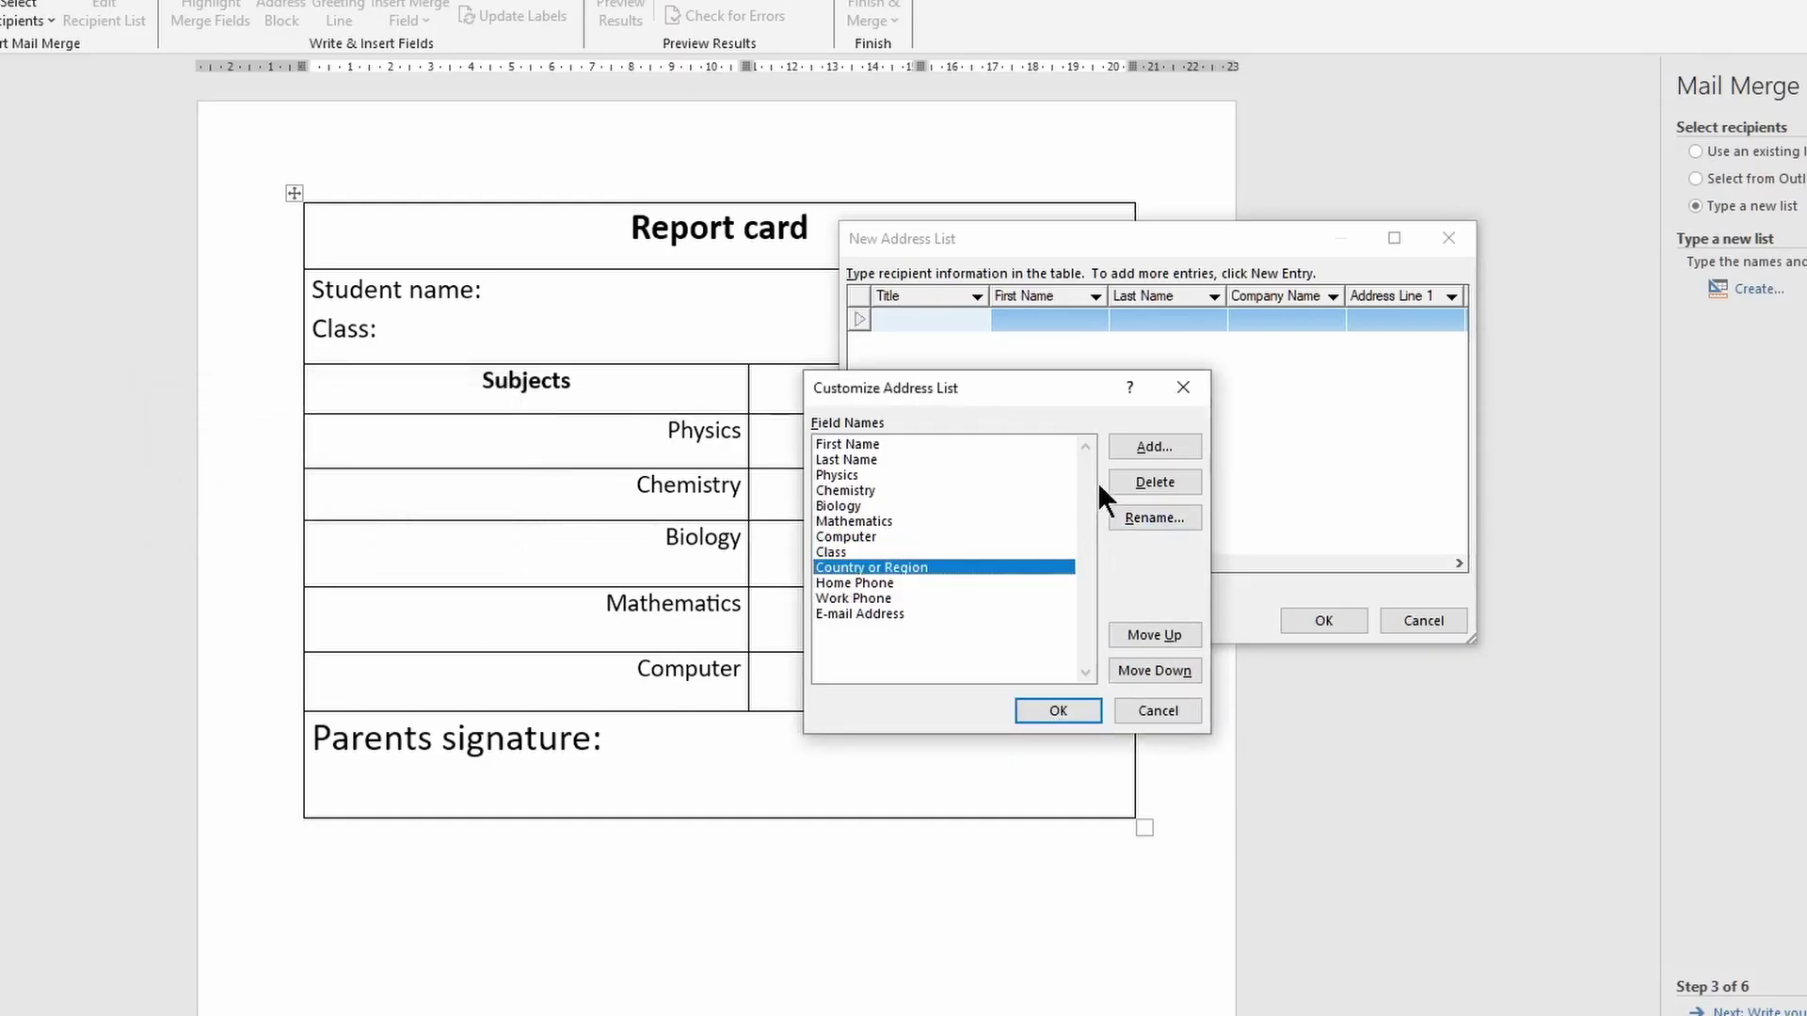
left_click(1161, 477)
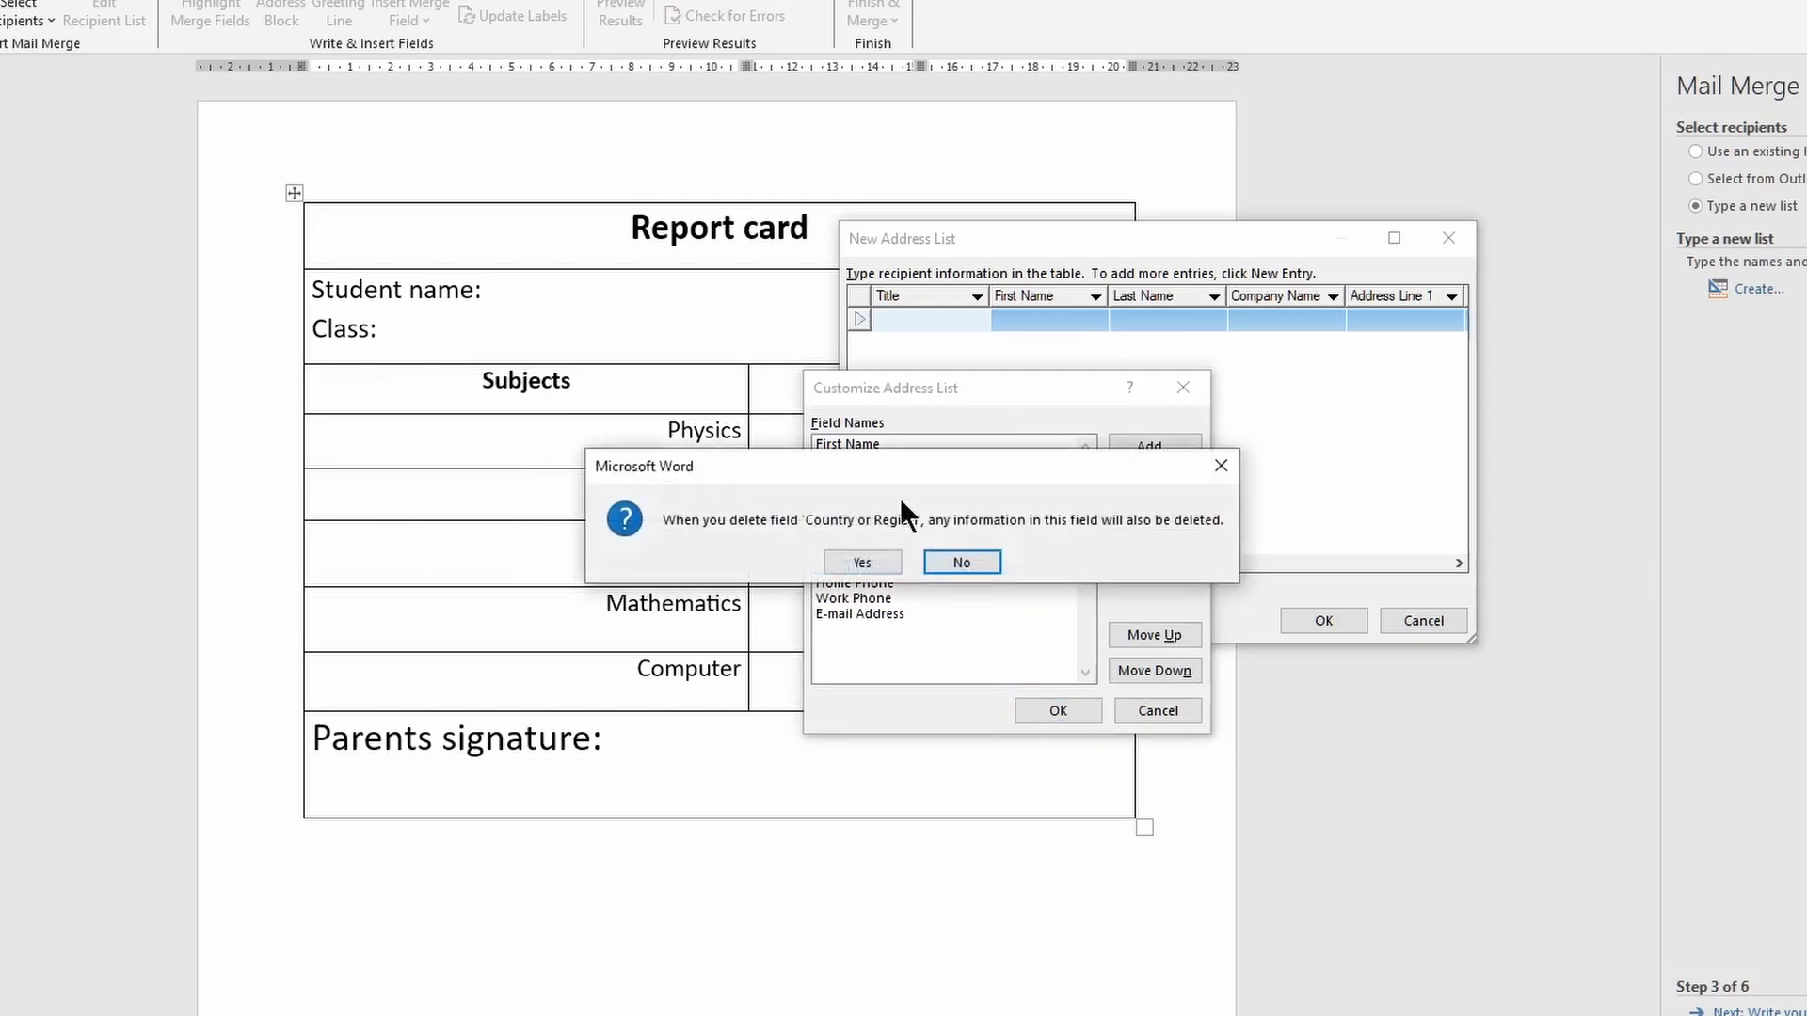
left_click(872, 568)
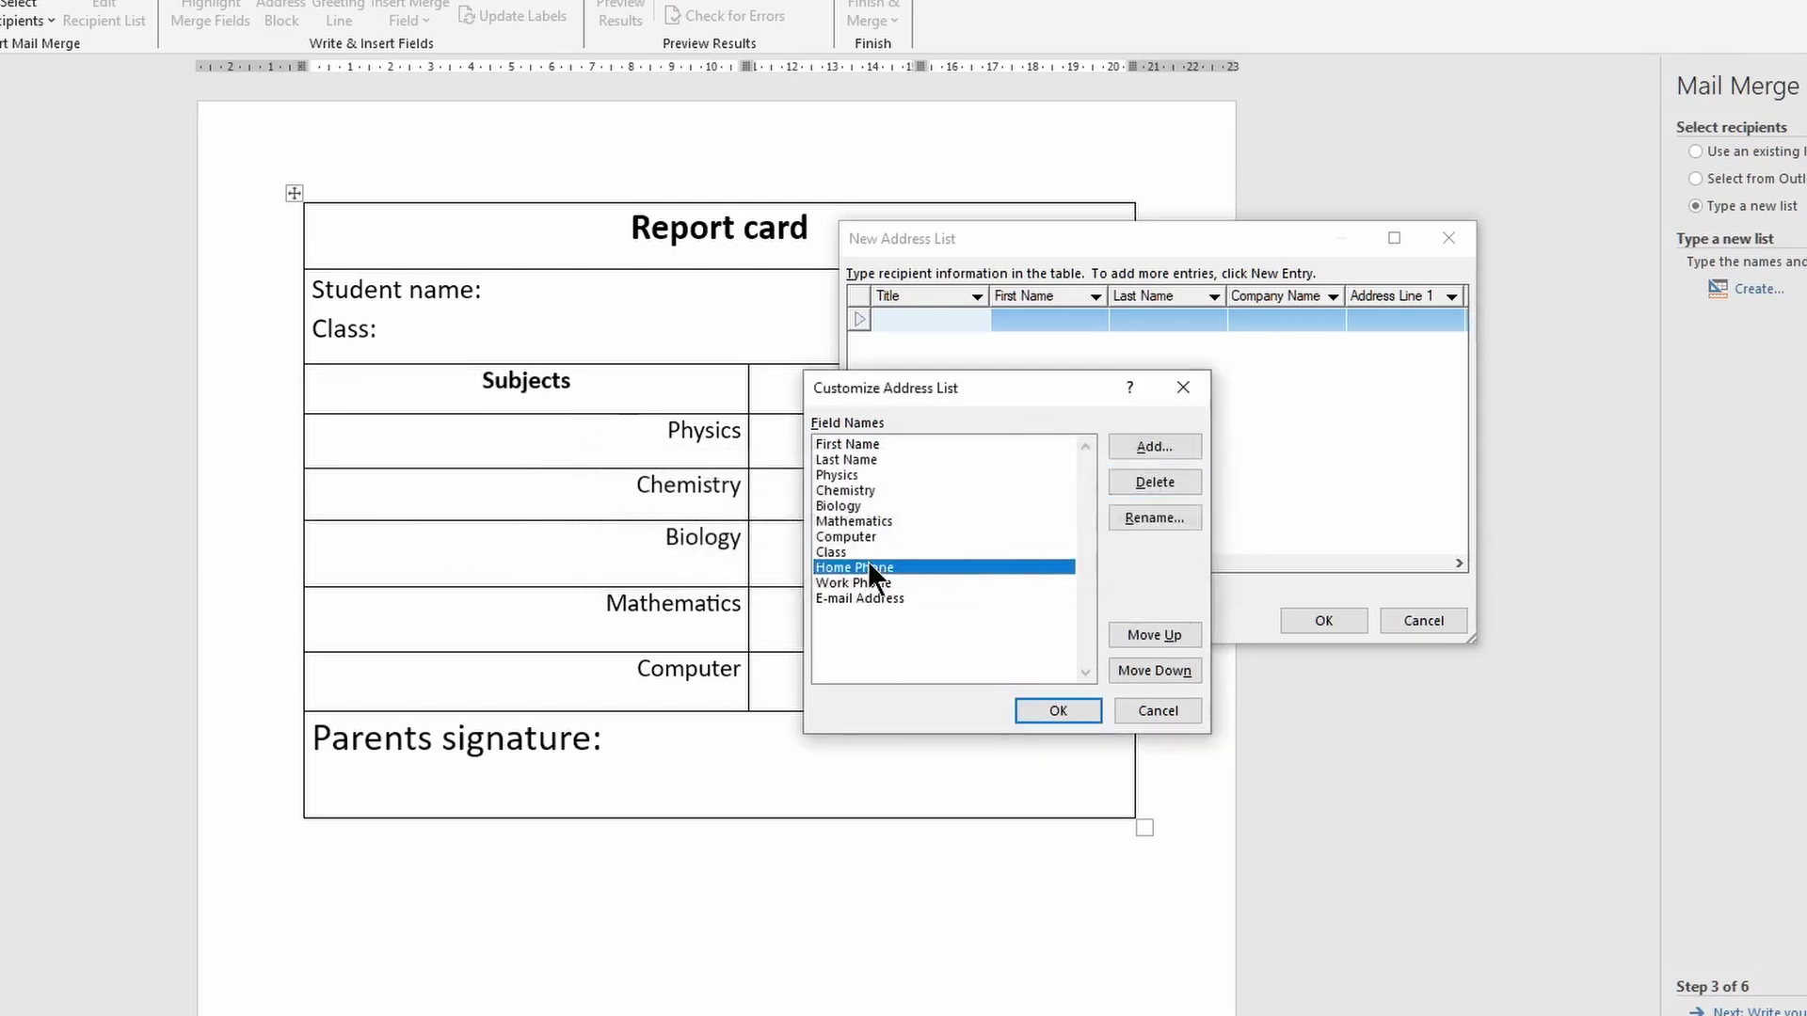
left_click(1150, 486)
left_click(866, 561)
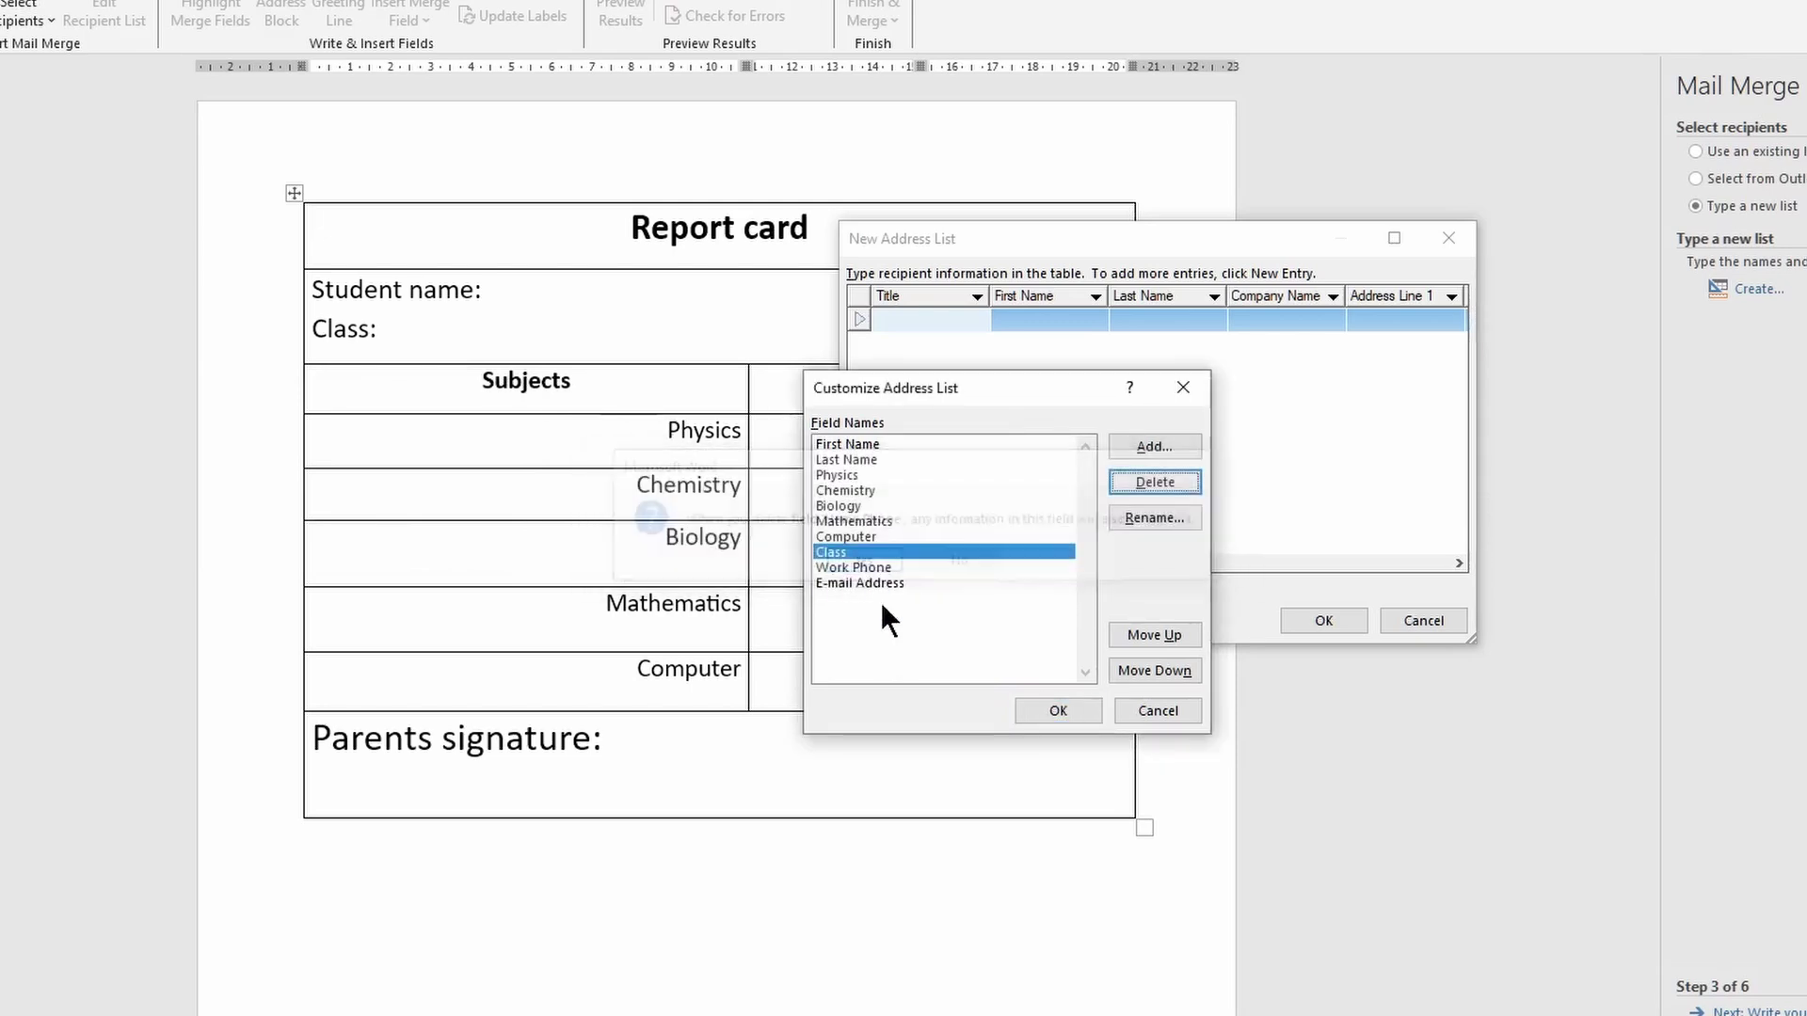
left_click(876, 568)
left_click(1150, 483)
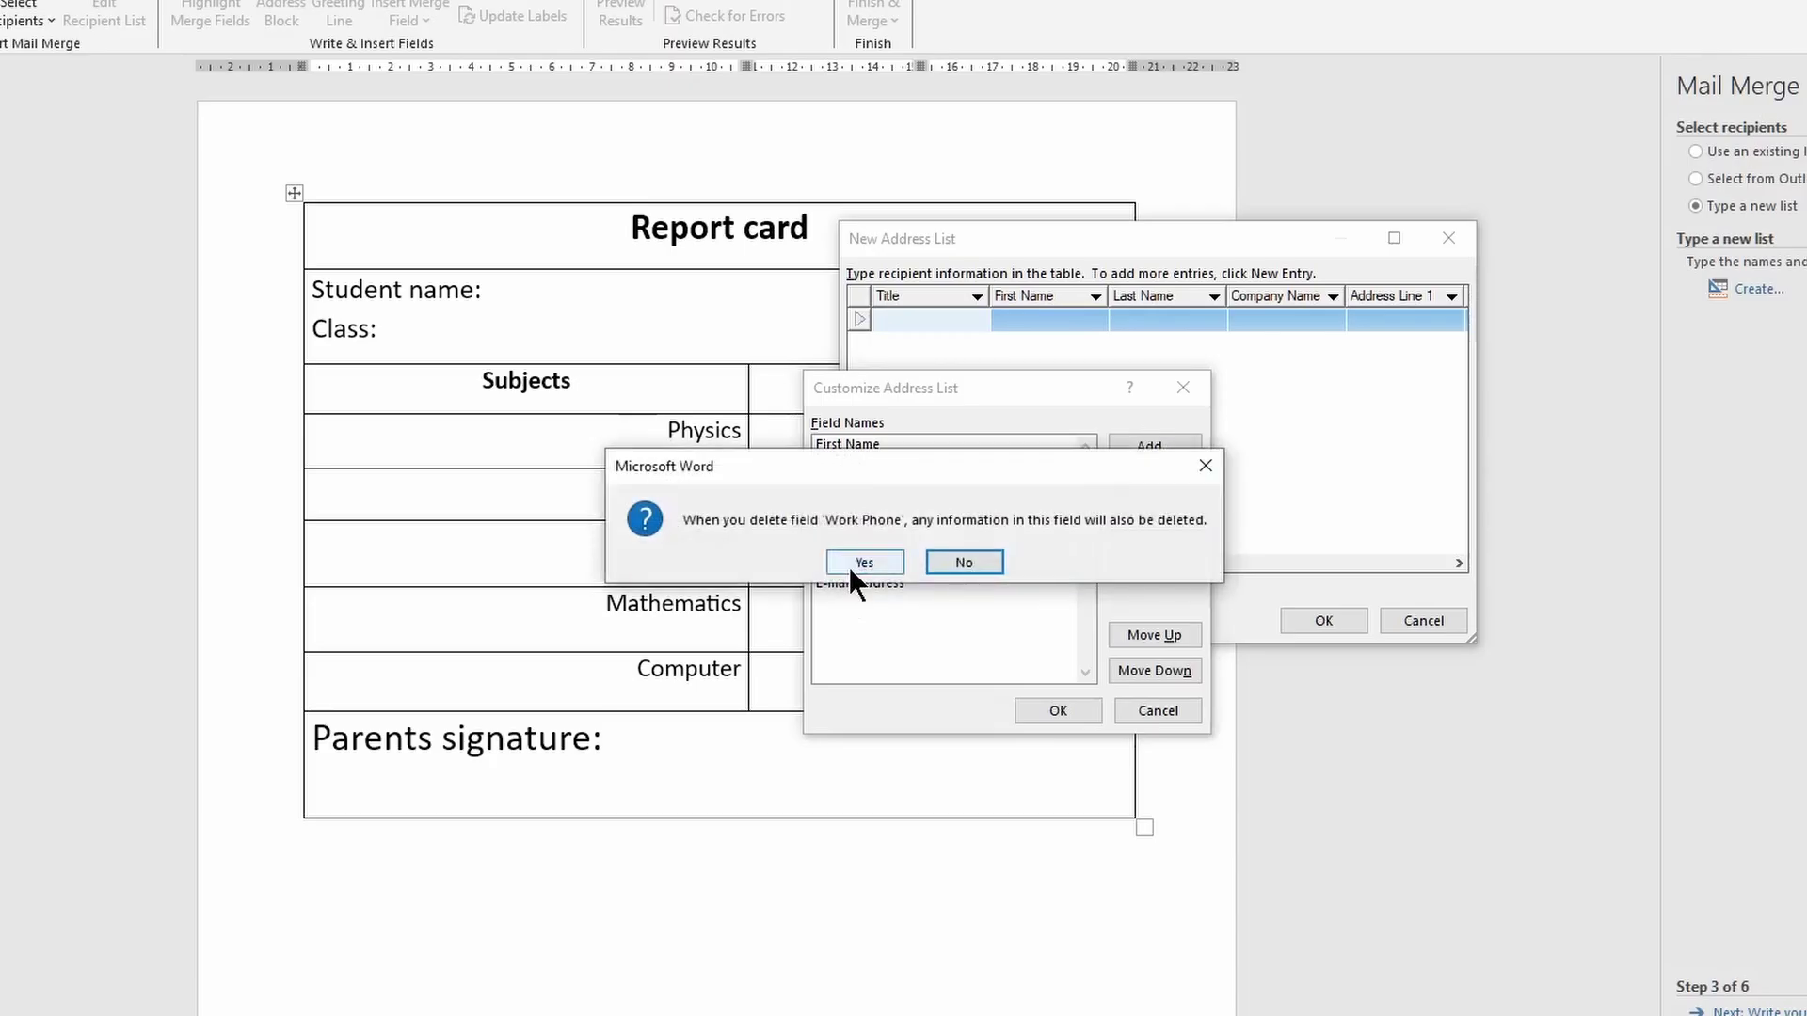
left_click(851, 564)
left_click(873, 567)
left_click(1153, 482)
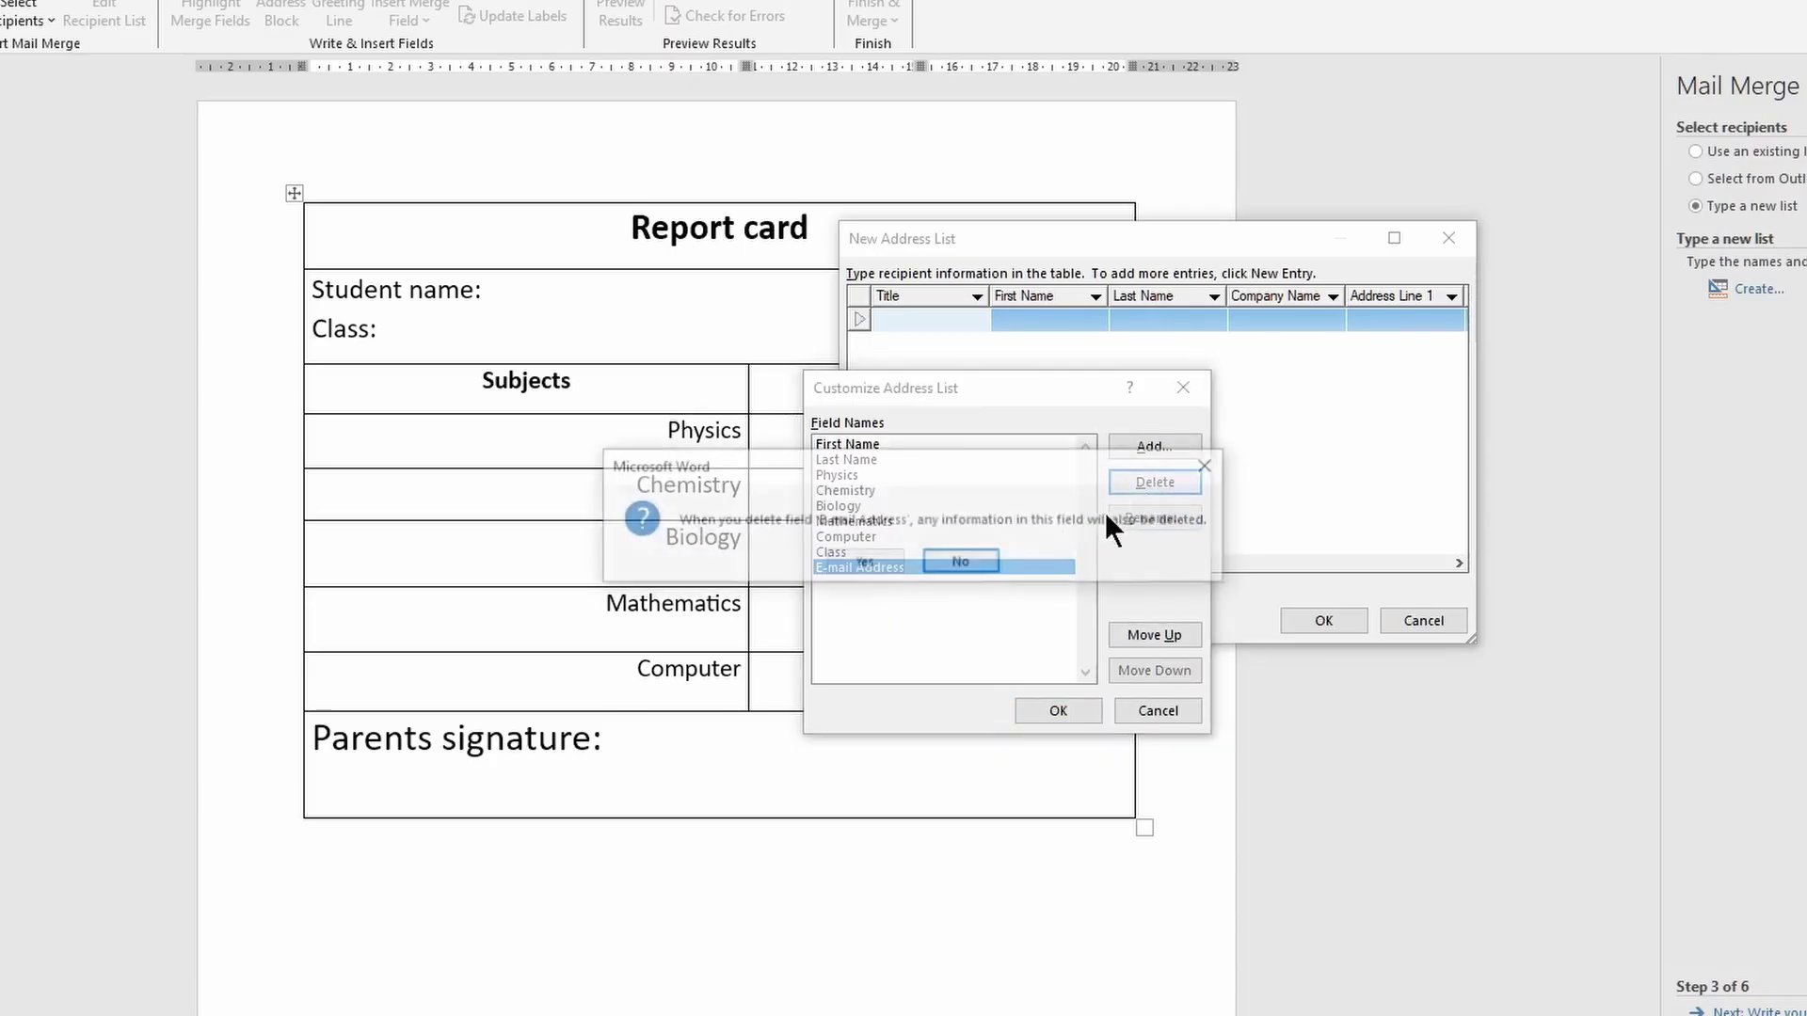
left_click(862, 563)
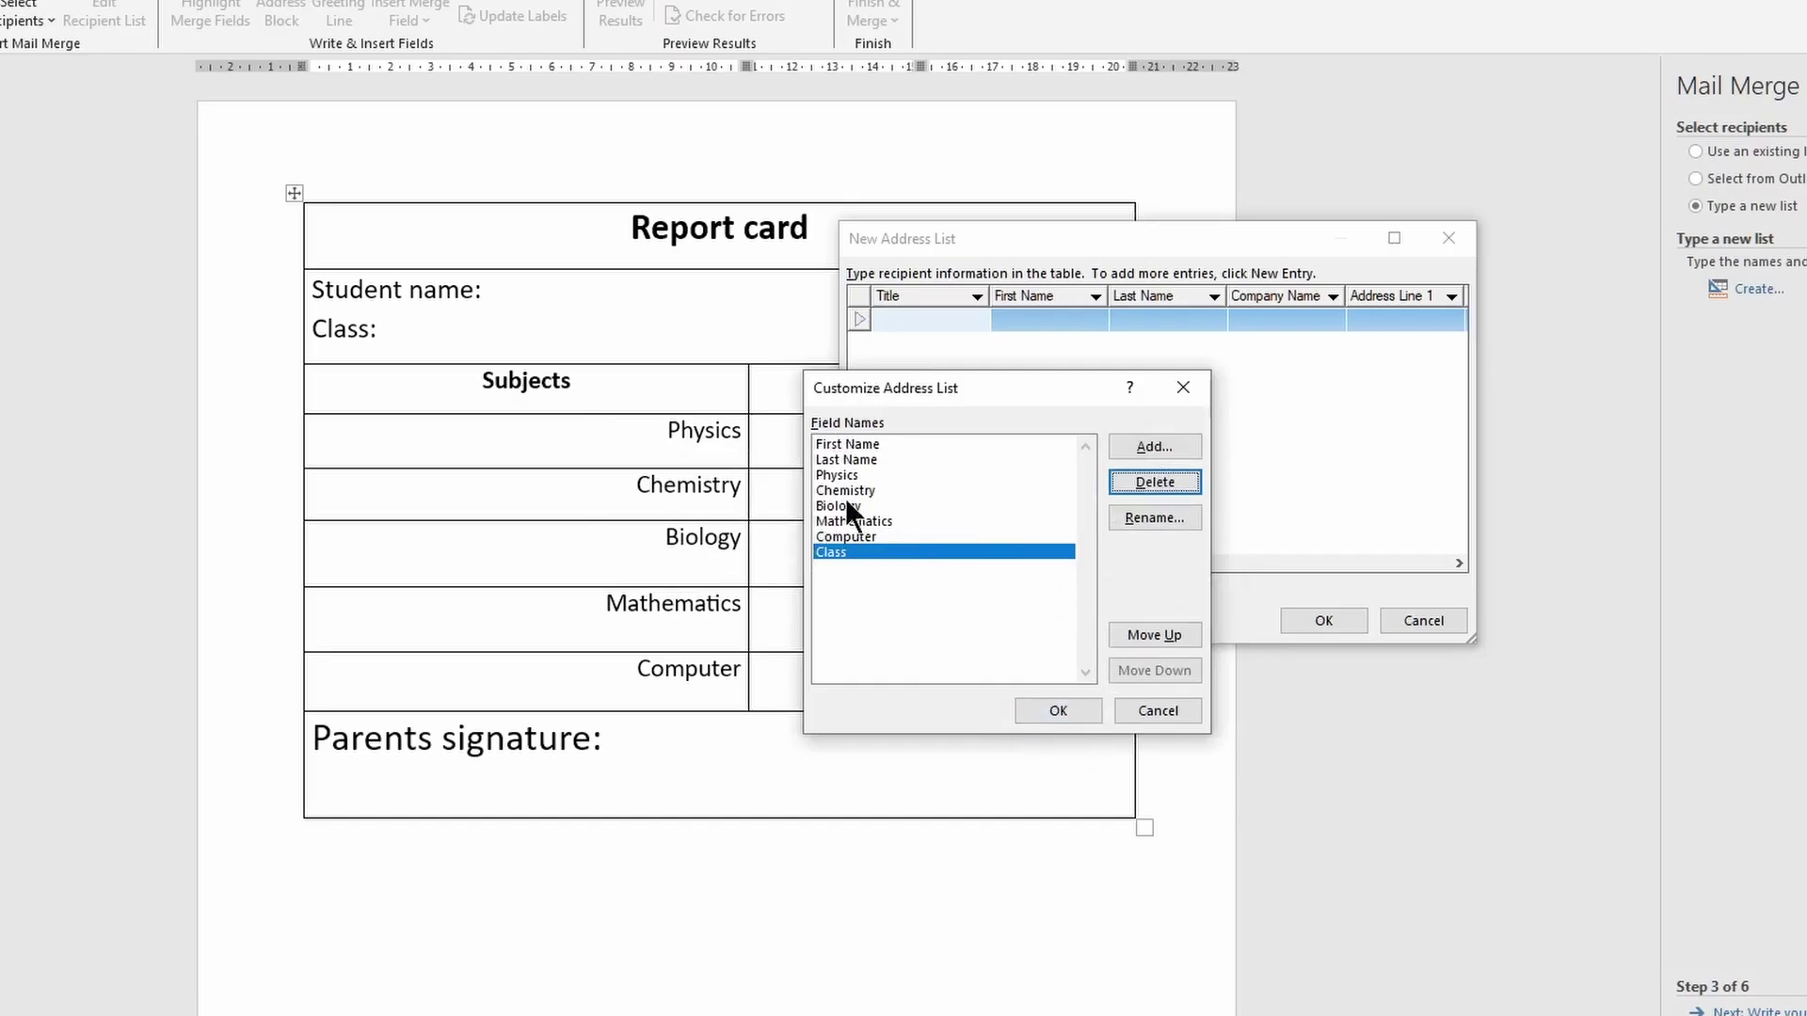
Step: Move Class up to sit third after Last Name and apply the customized field list
left_click(1150, 631)
left_click(1150, 630)
left_click(1150, 631)
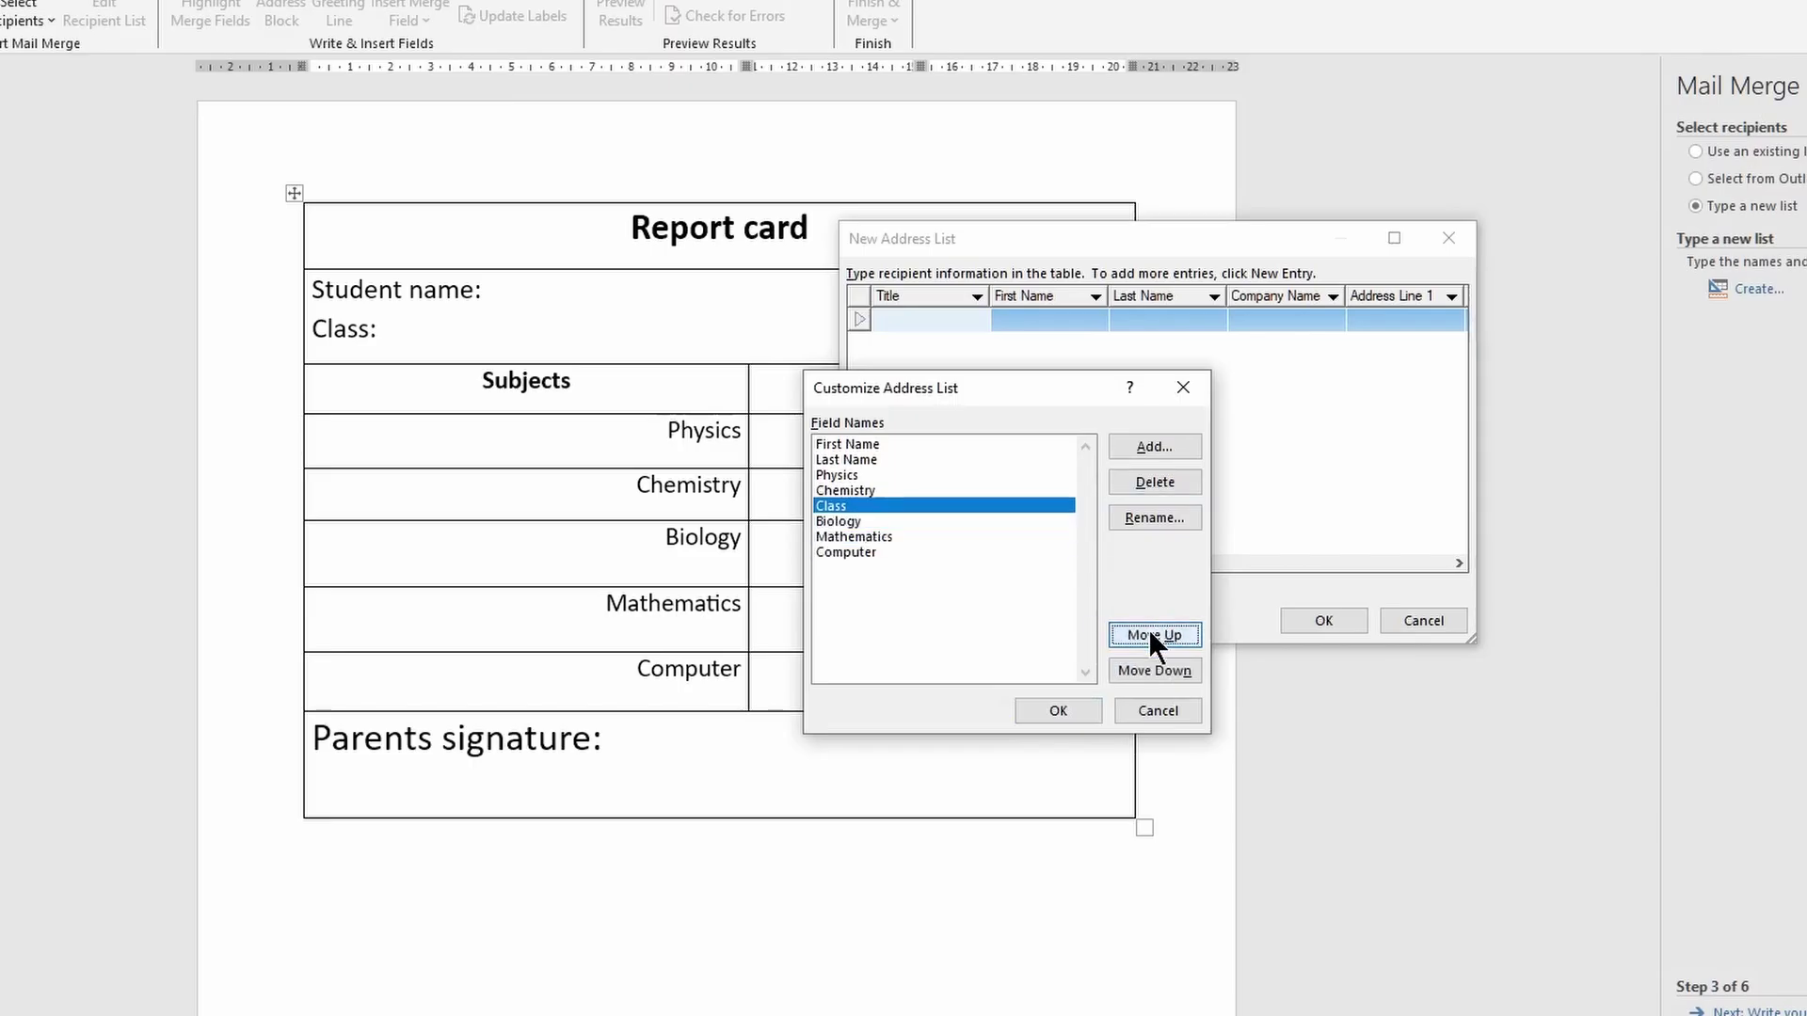
left_click(1150, 631)
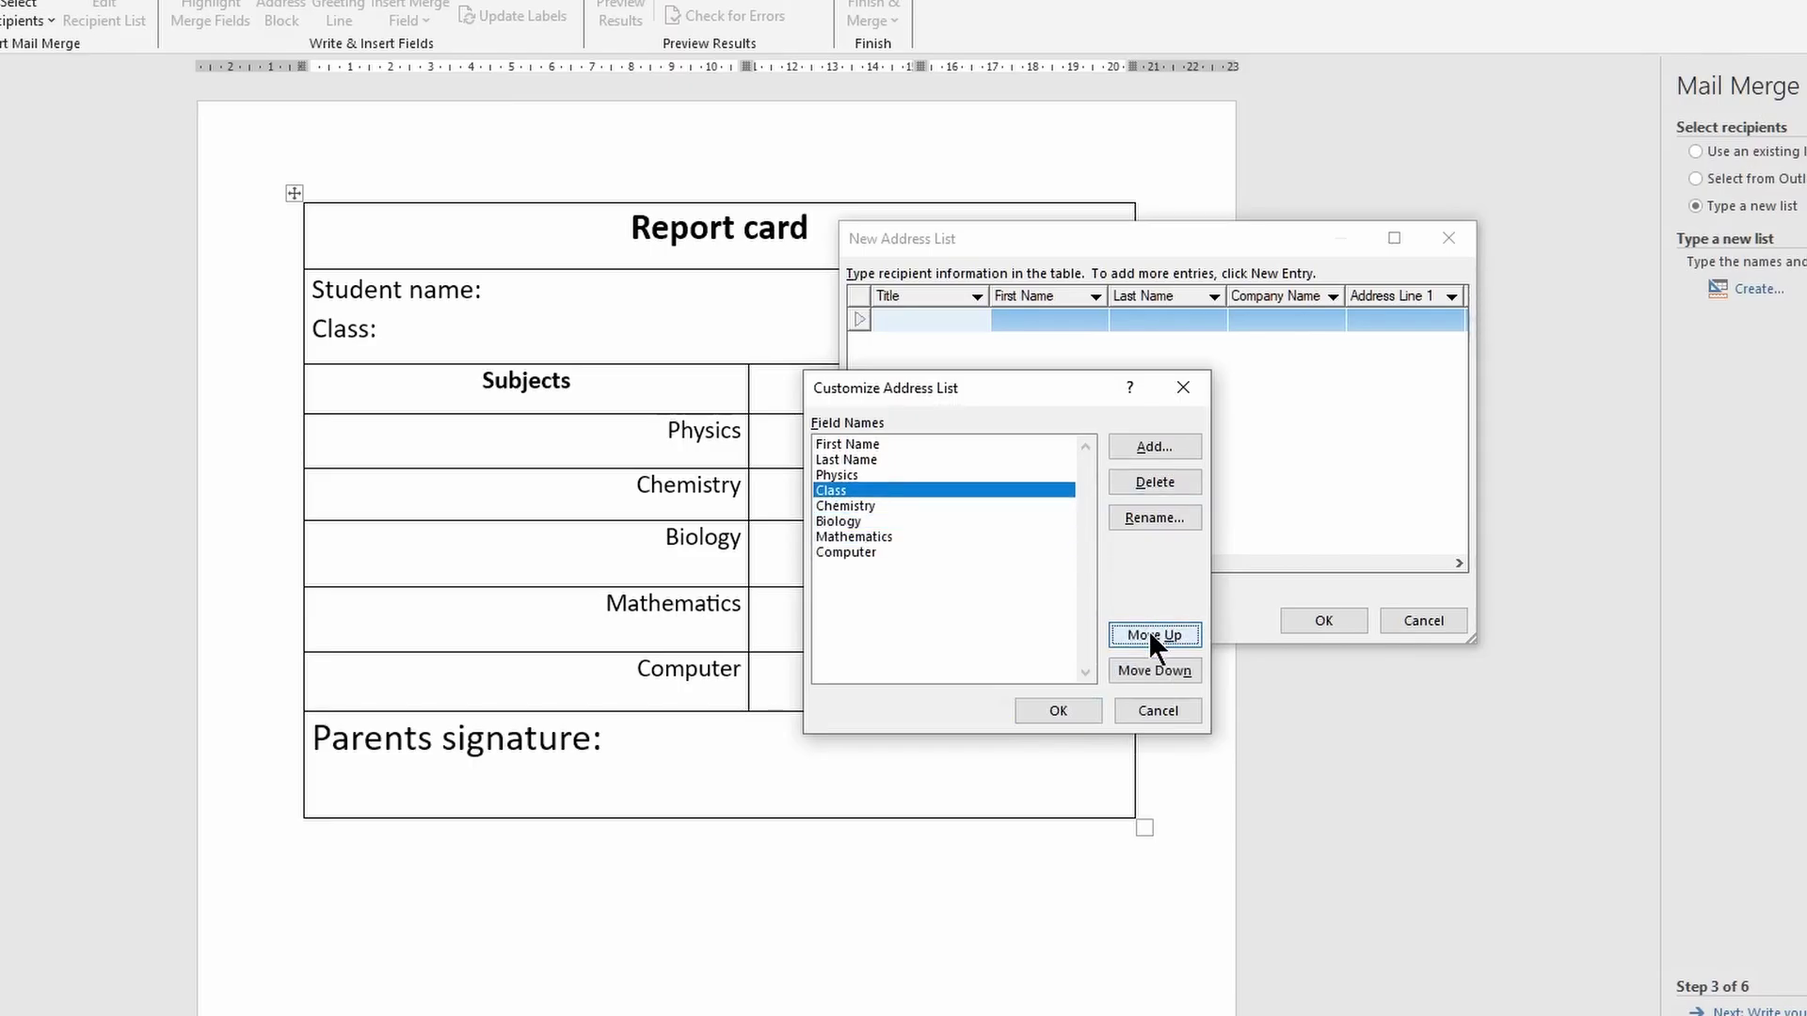
left_click(1150, 632)
left_click(1143, 669)
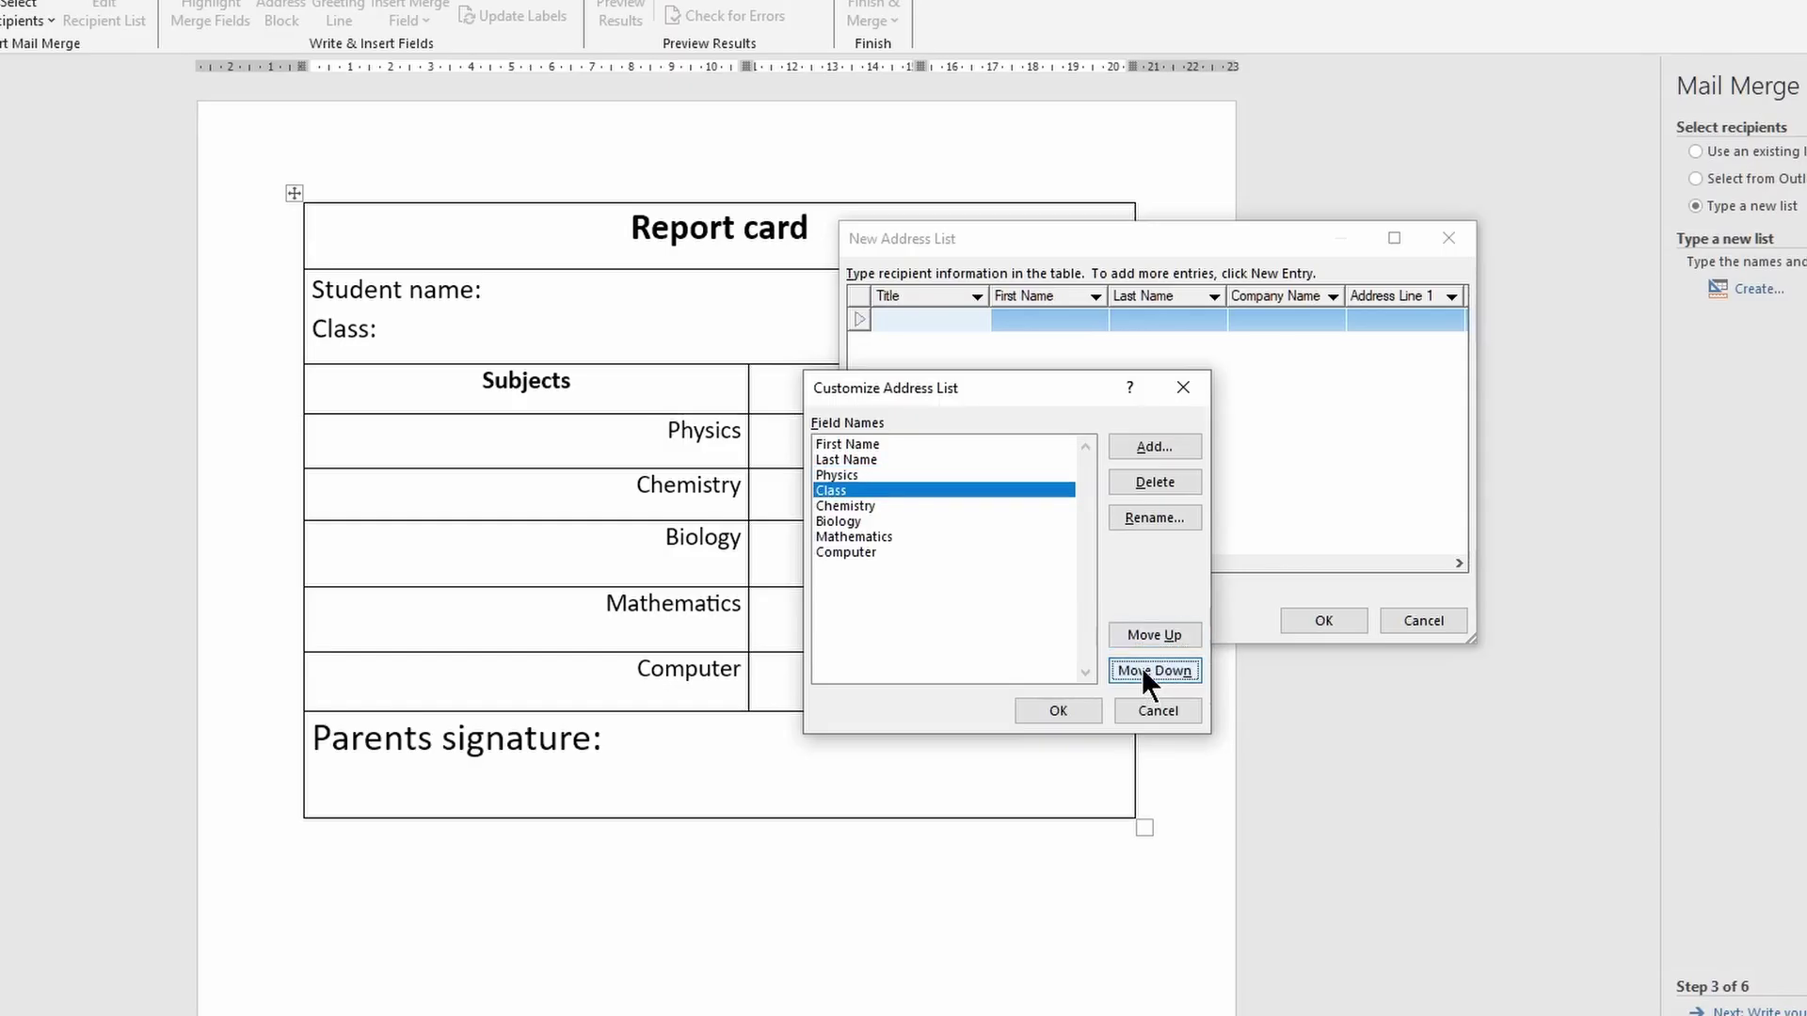
left_click(1142, 669)
left_click(1143, 635)
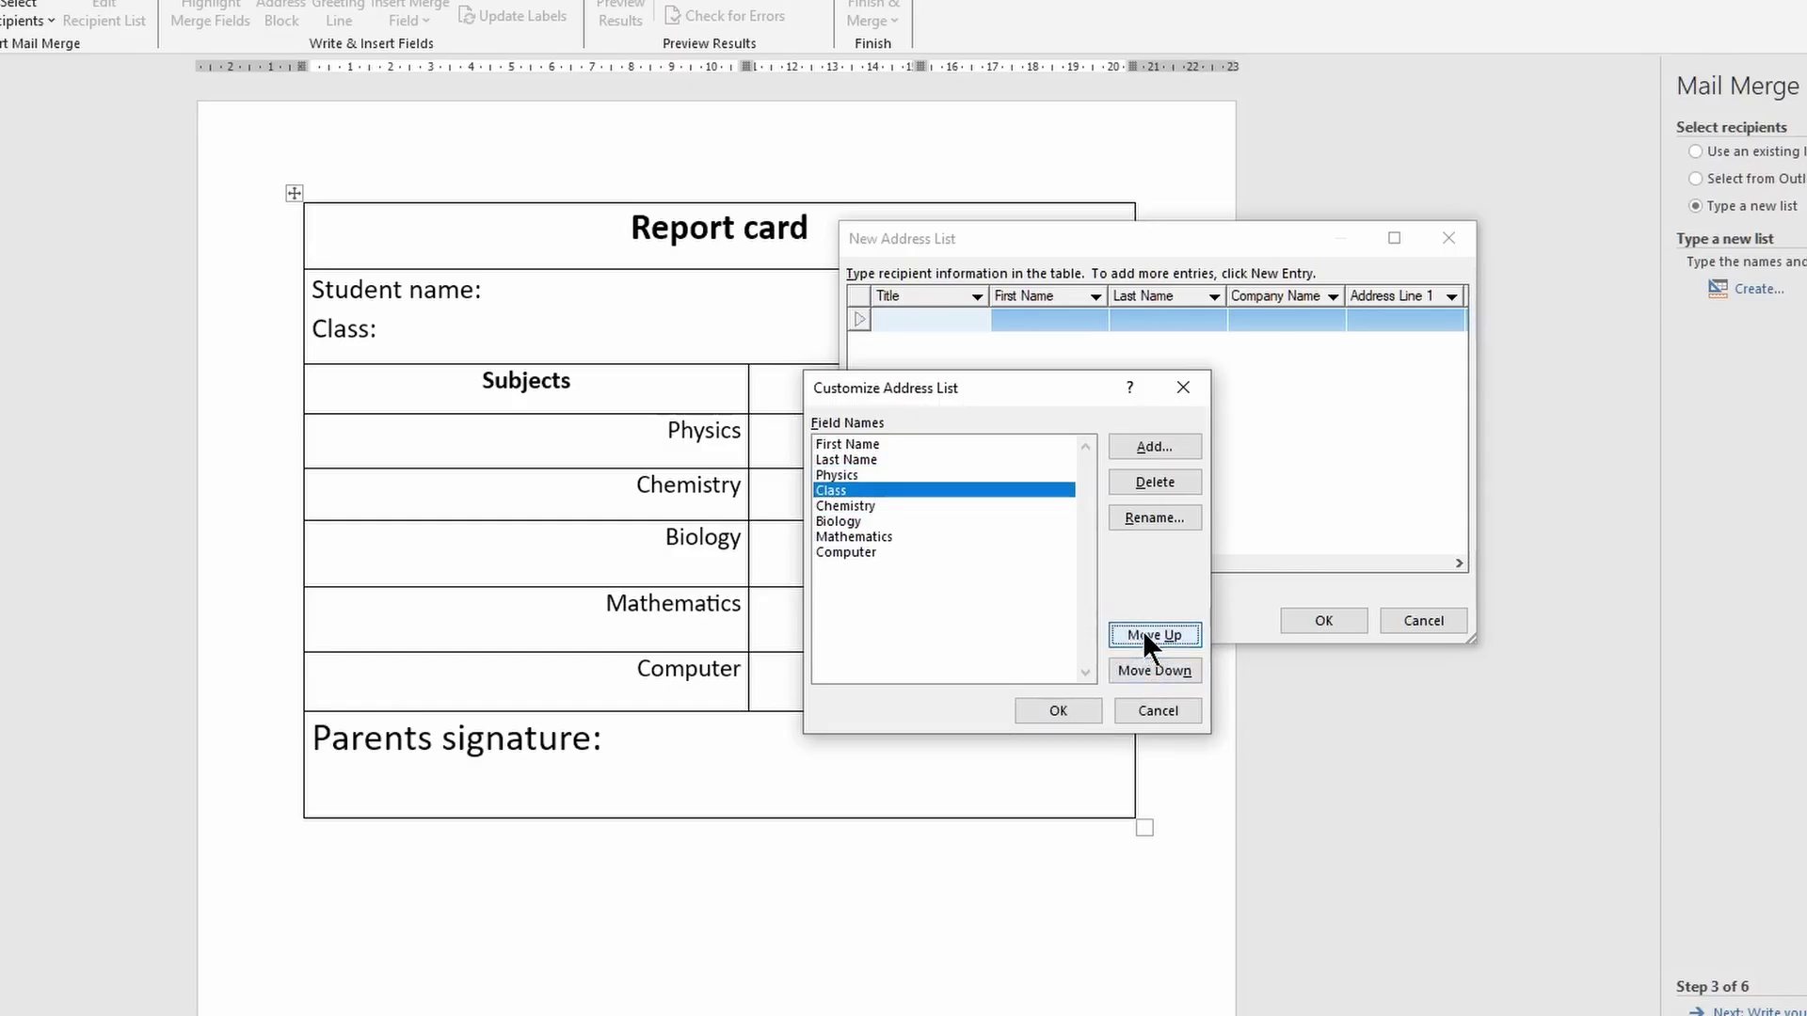
left_click(1142, 634)
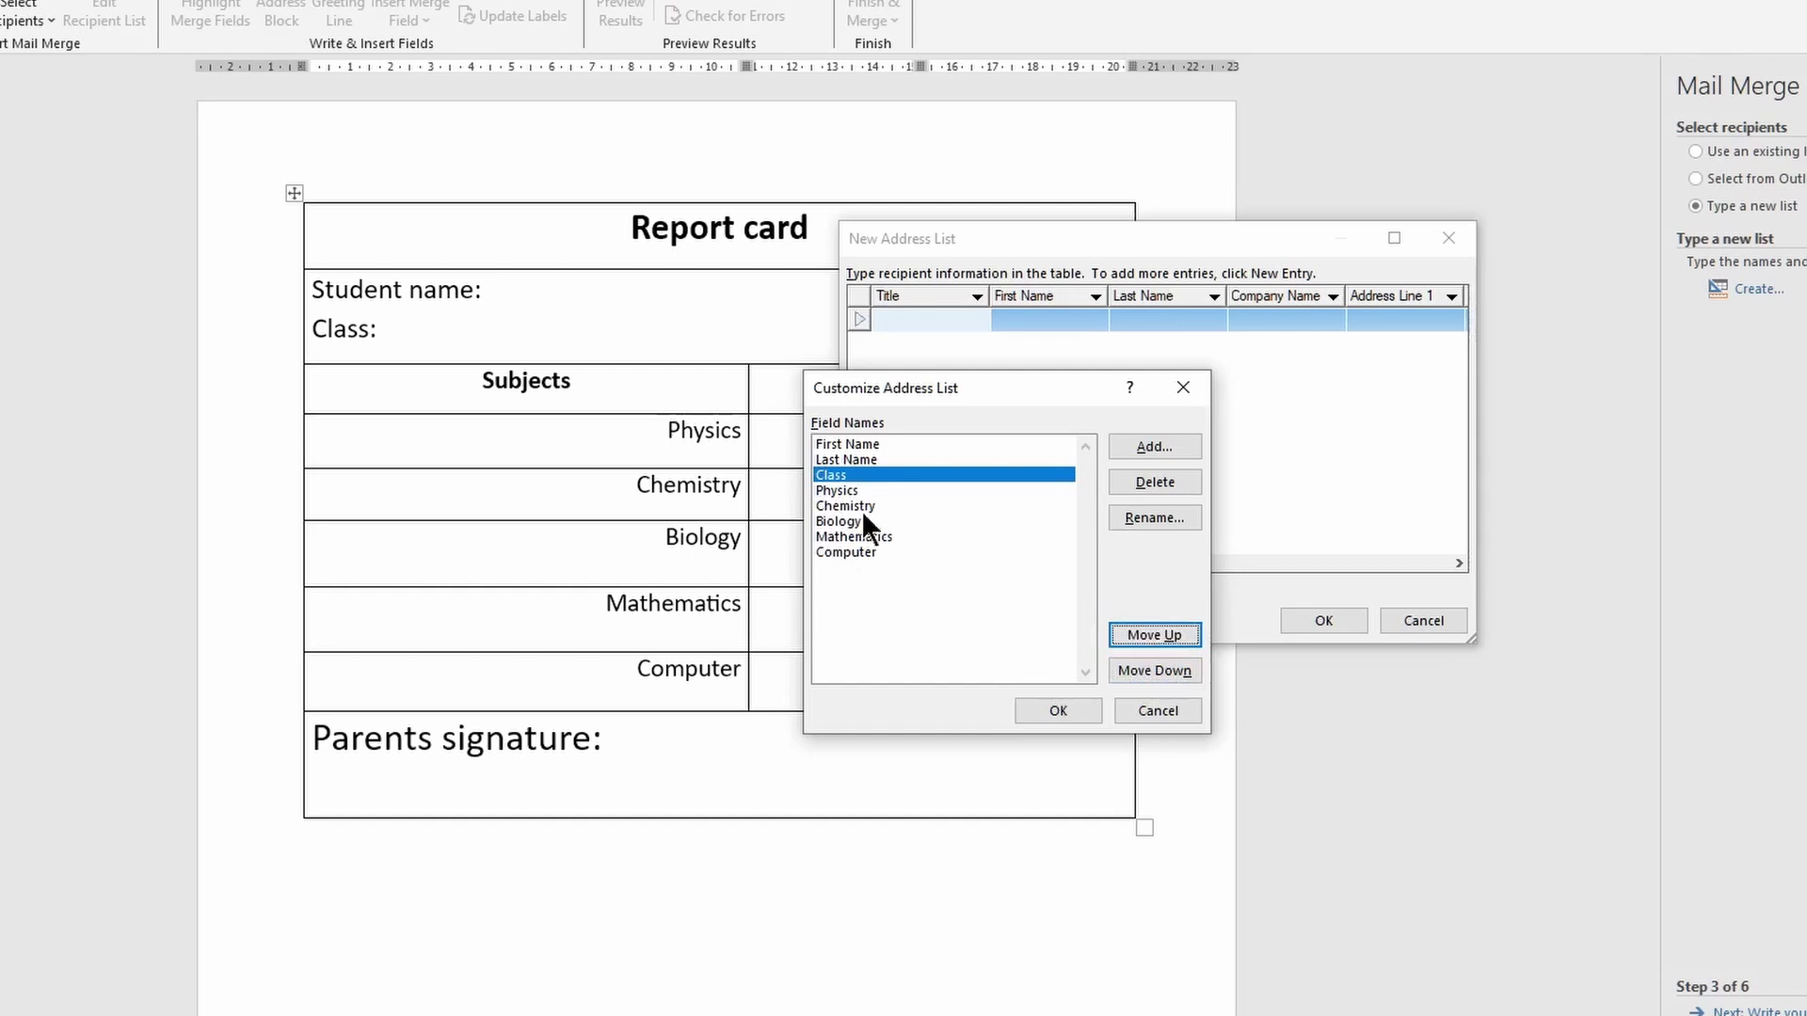
left_click(1047, 705)
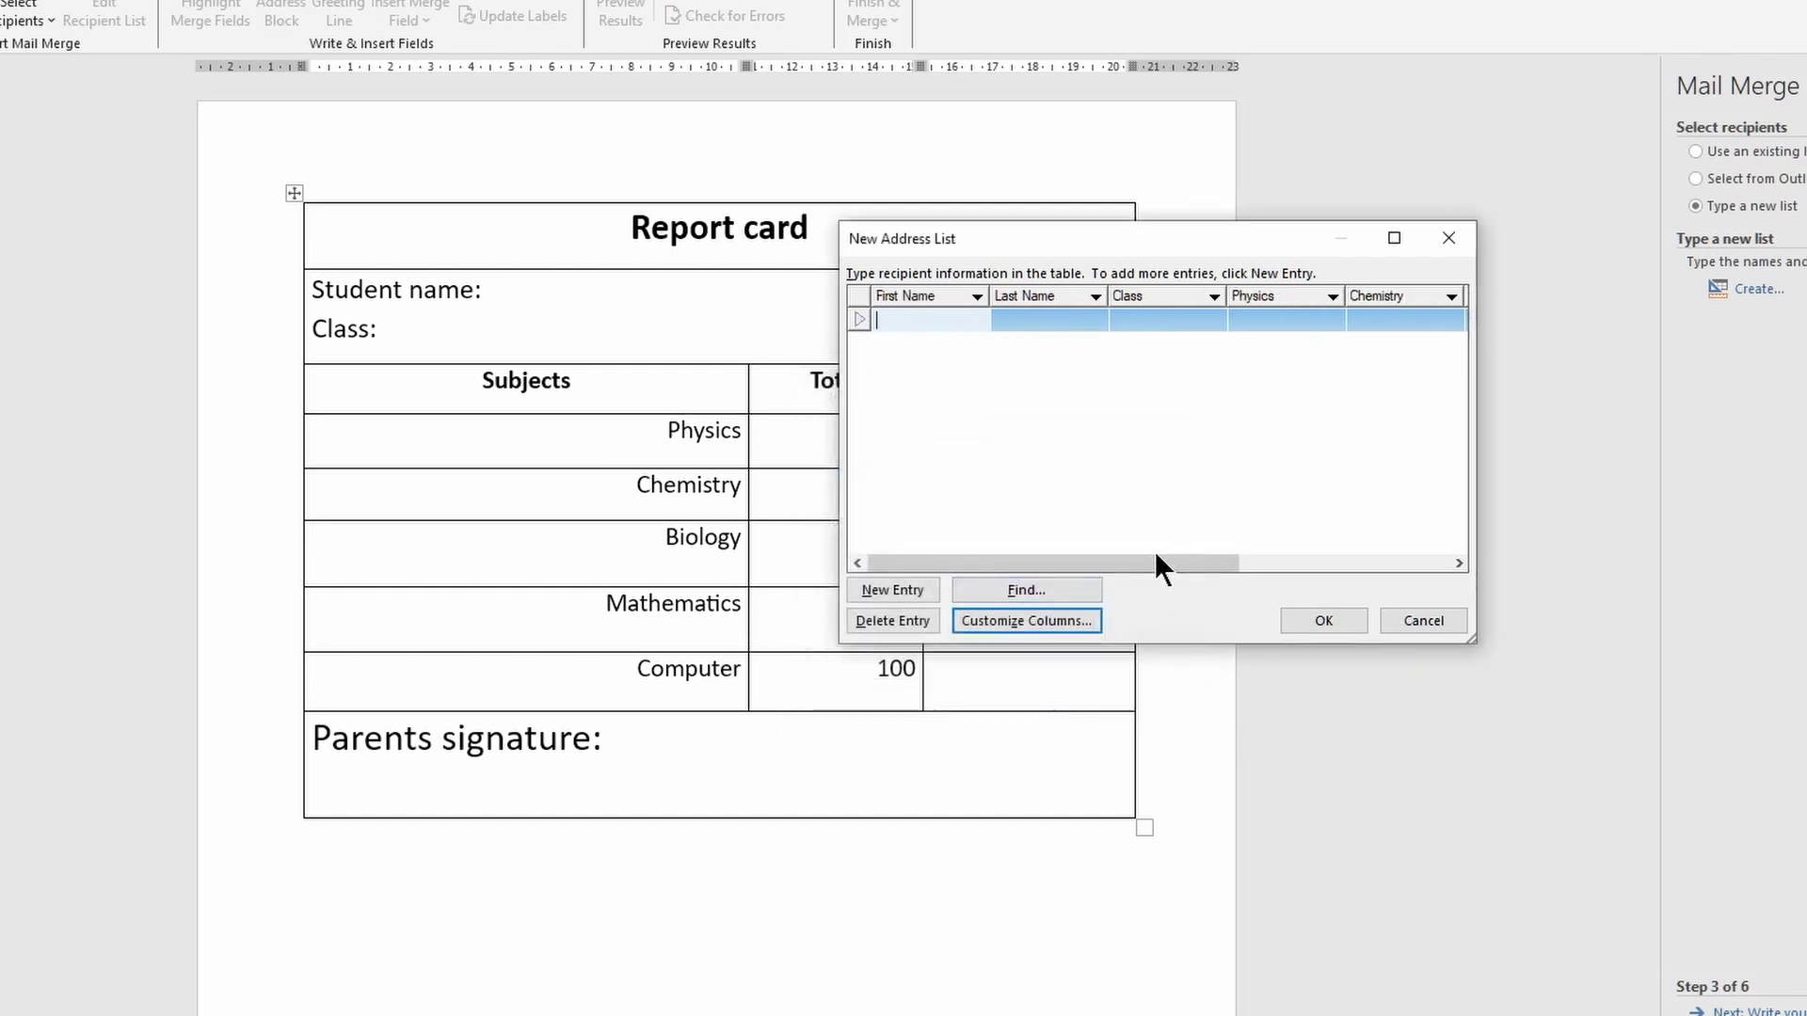
left_click_drag(1155, 557, 1009, 570)
Step: Enter the first student's first and last name and class 10 A
left_click(914, 324)
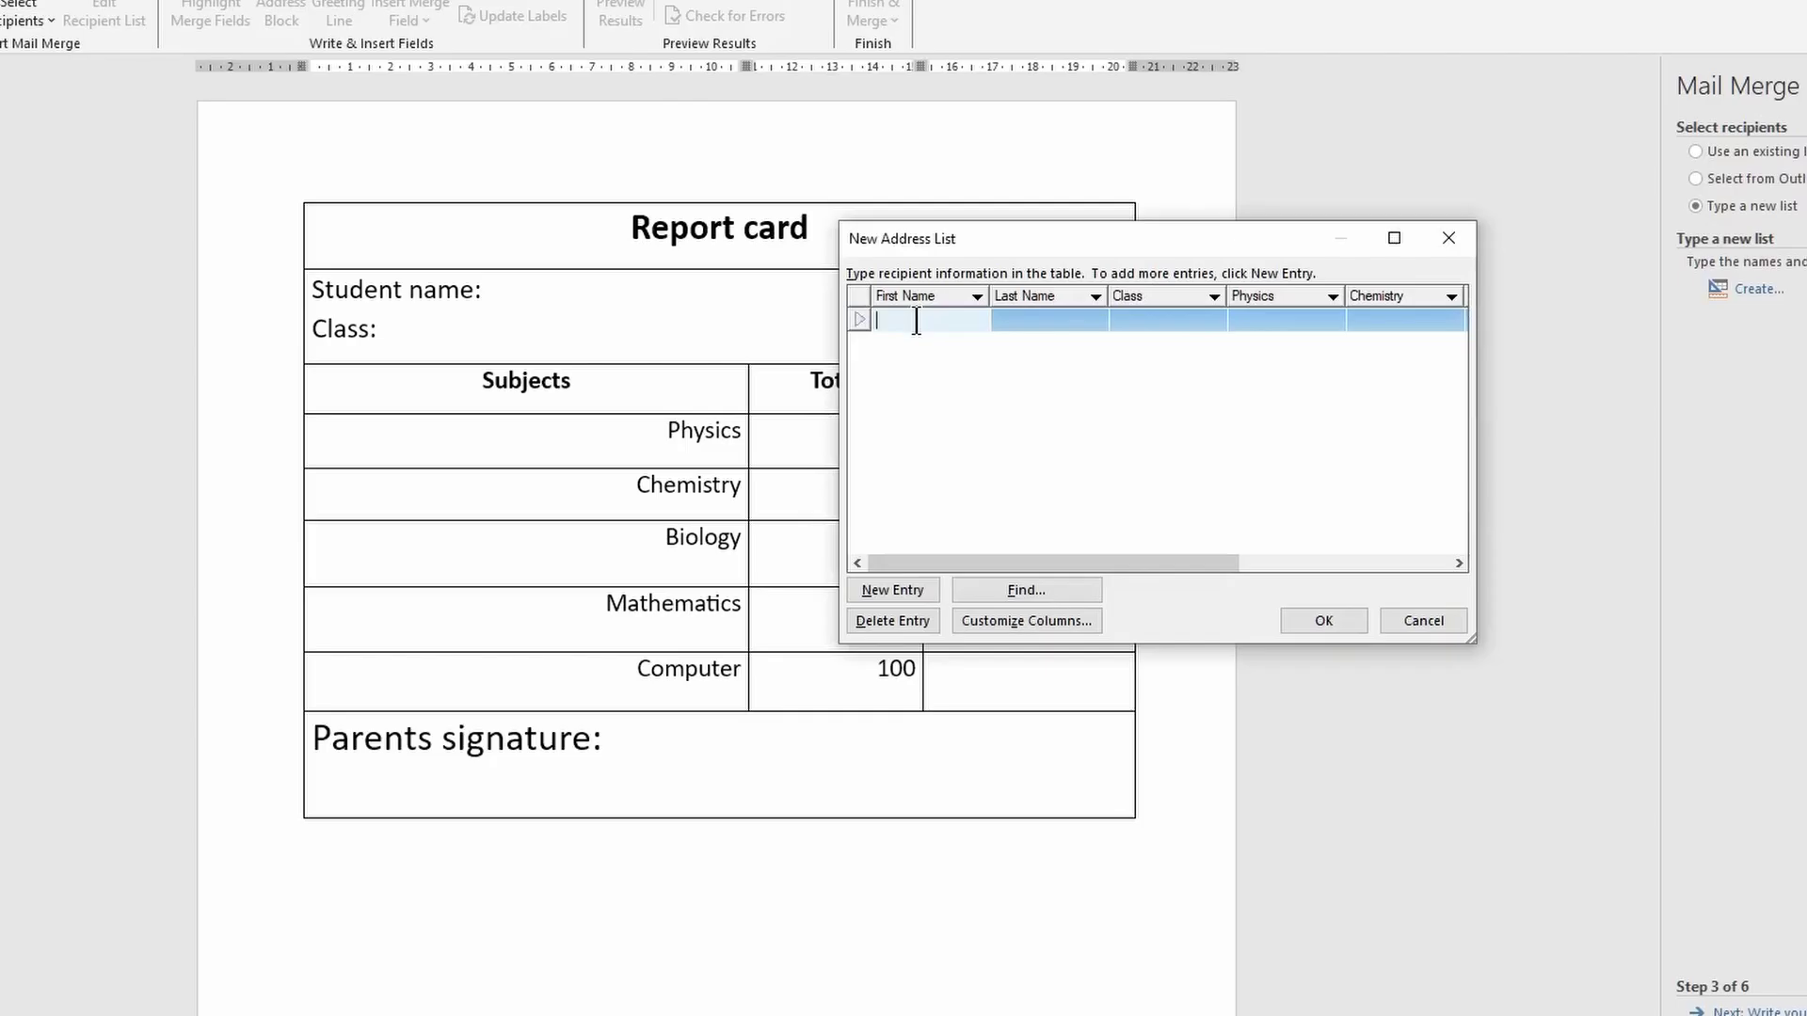
type("Arun")
key("Tab")
type("Kuma")
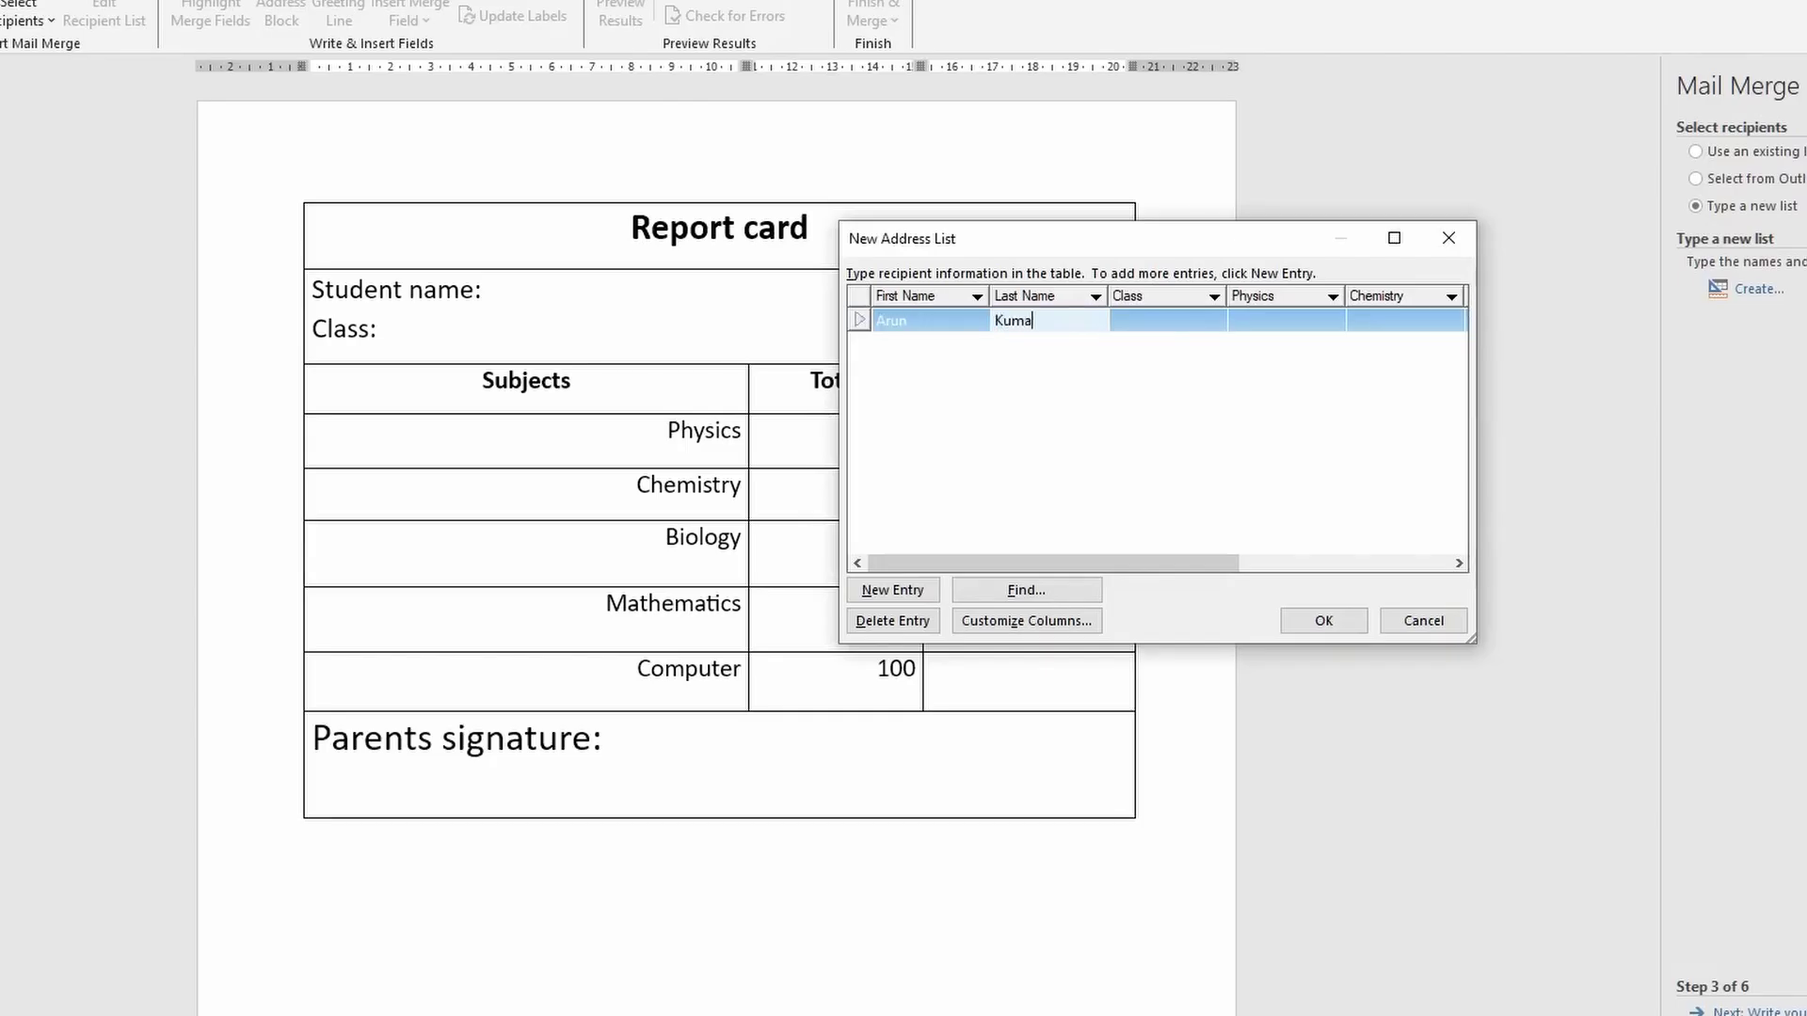
left_click(1138, 320)
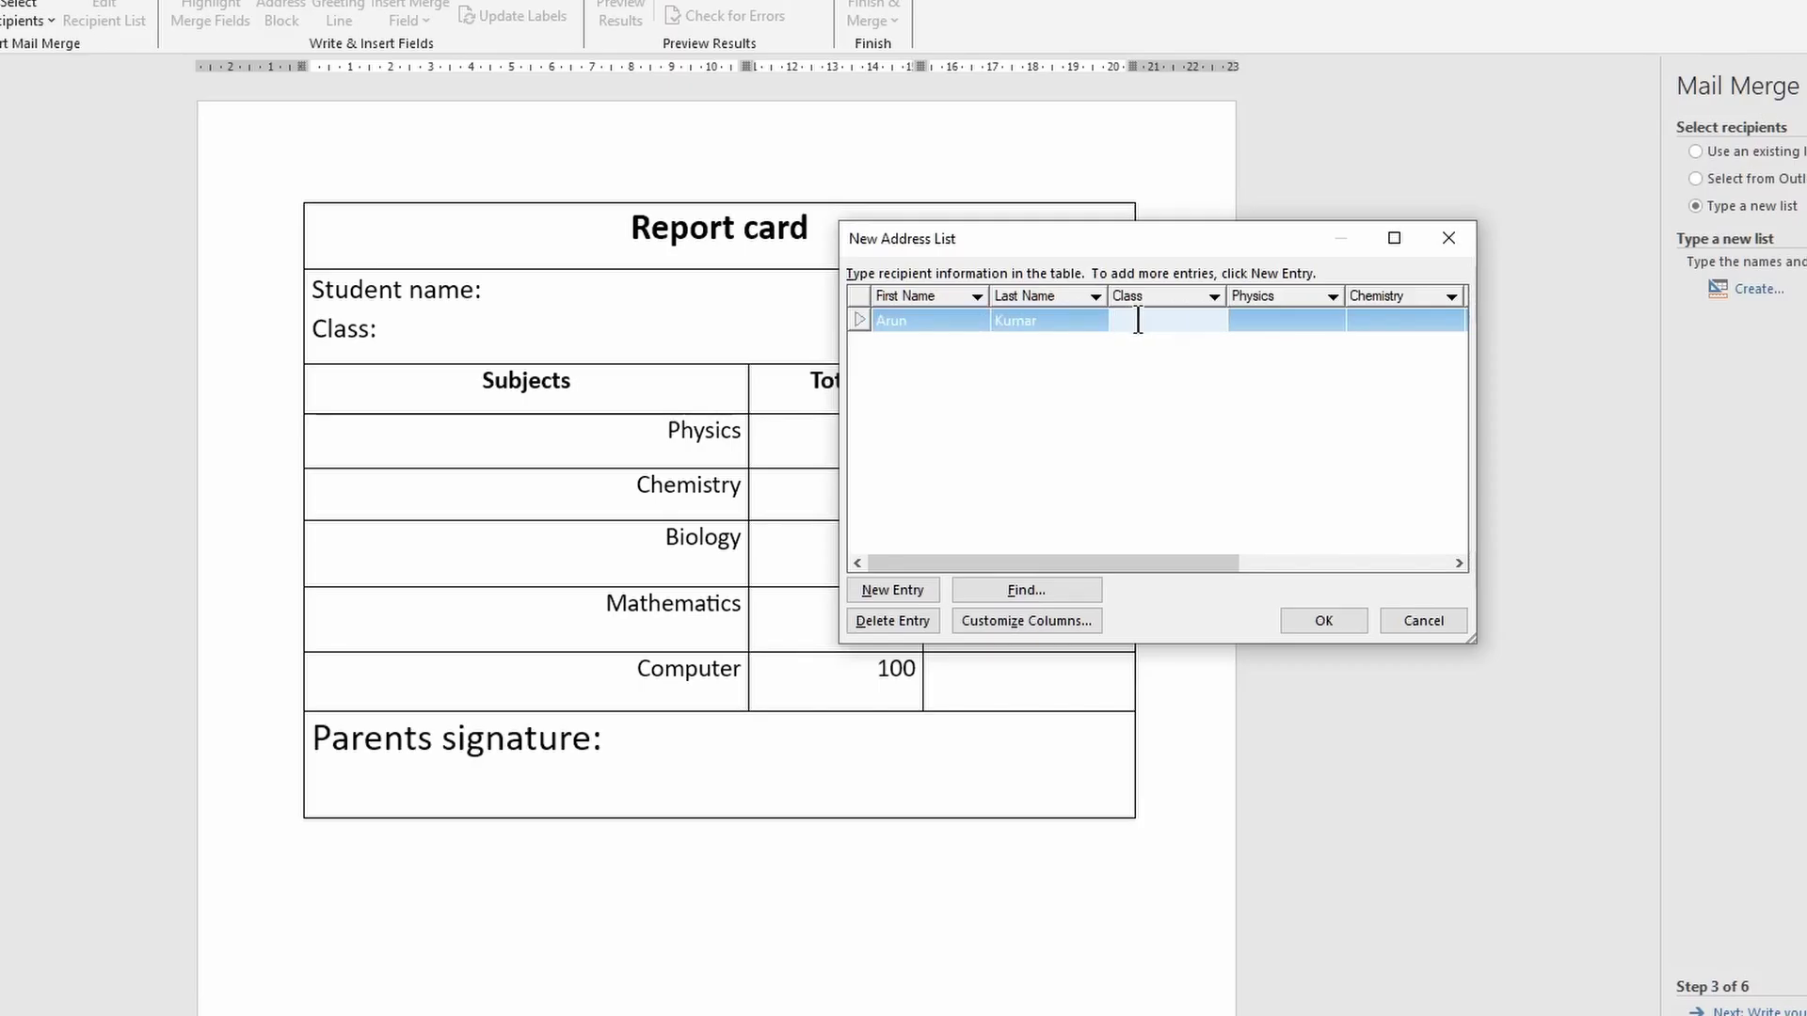
type("10 A")
Step: Enter the first student's marks 82, 80, 75, 65 and 82 for the five subjects
left_click(1270, 320)
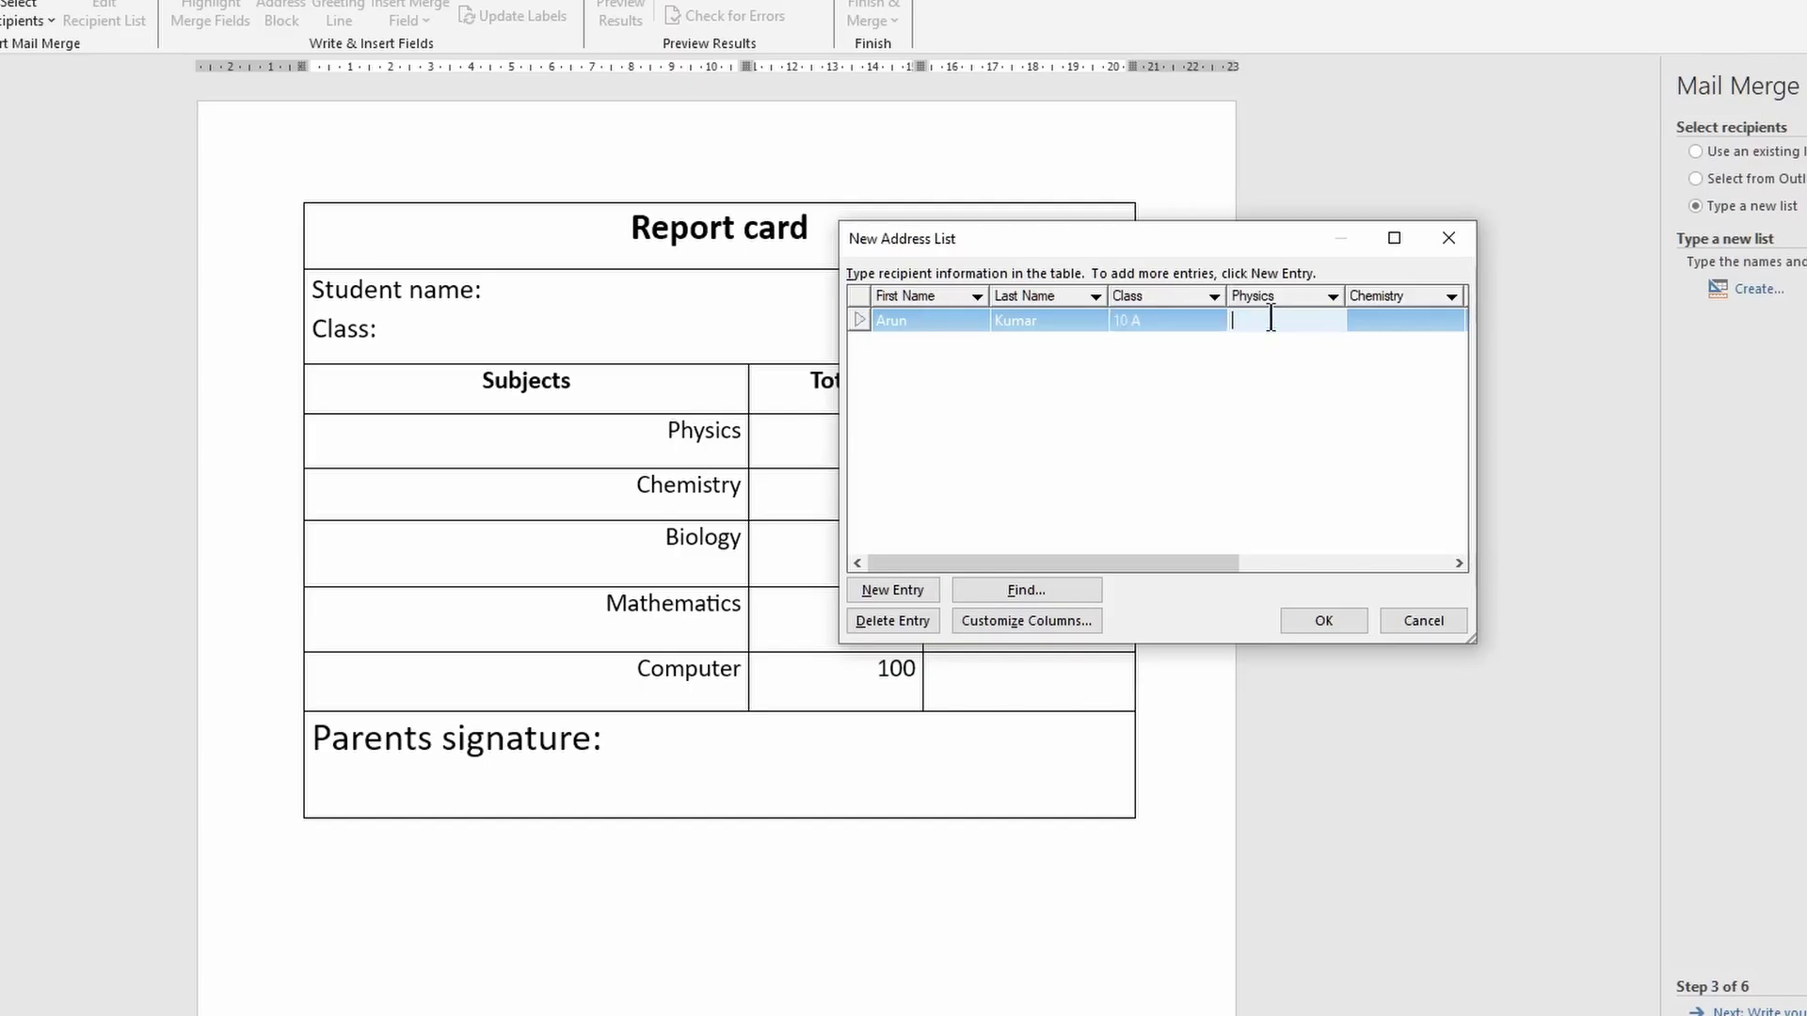
type("82")
left_click(1397, 320)
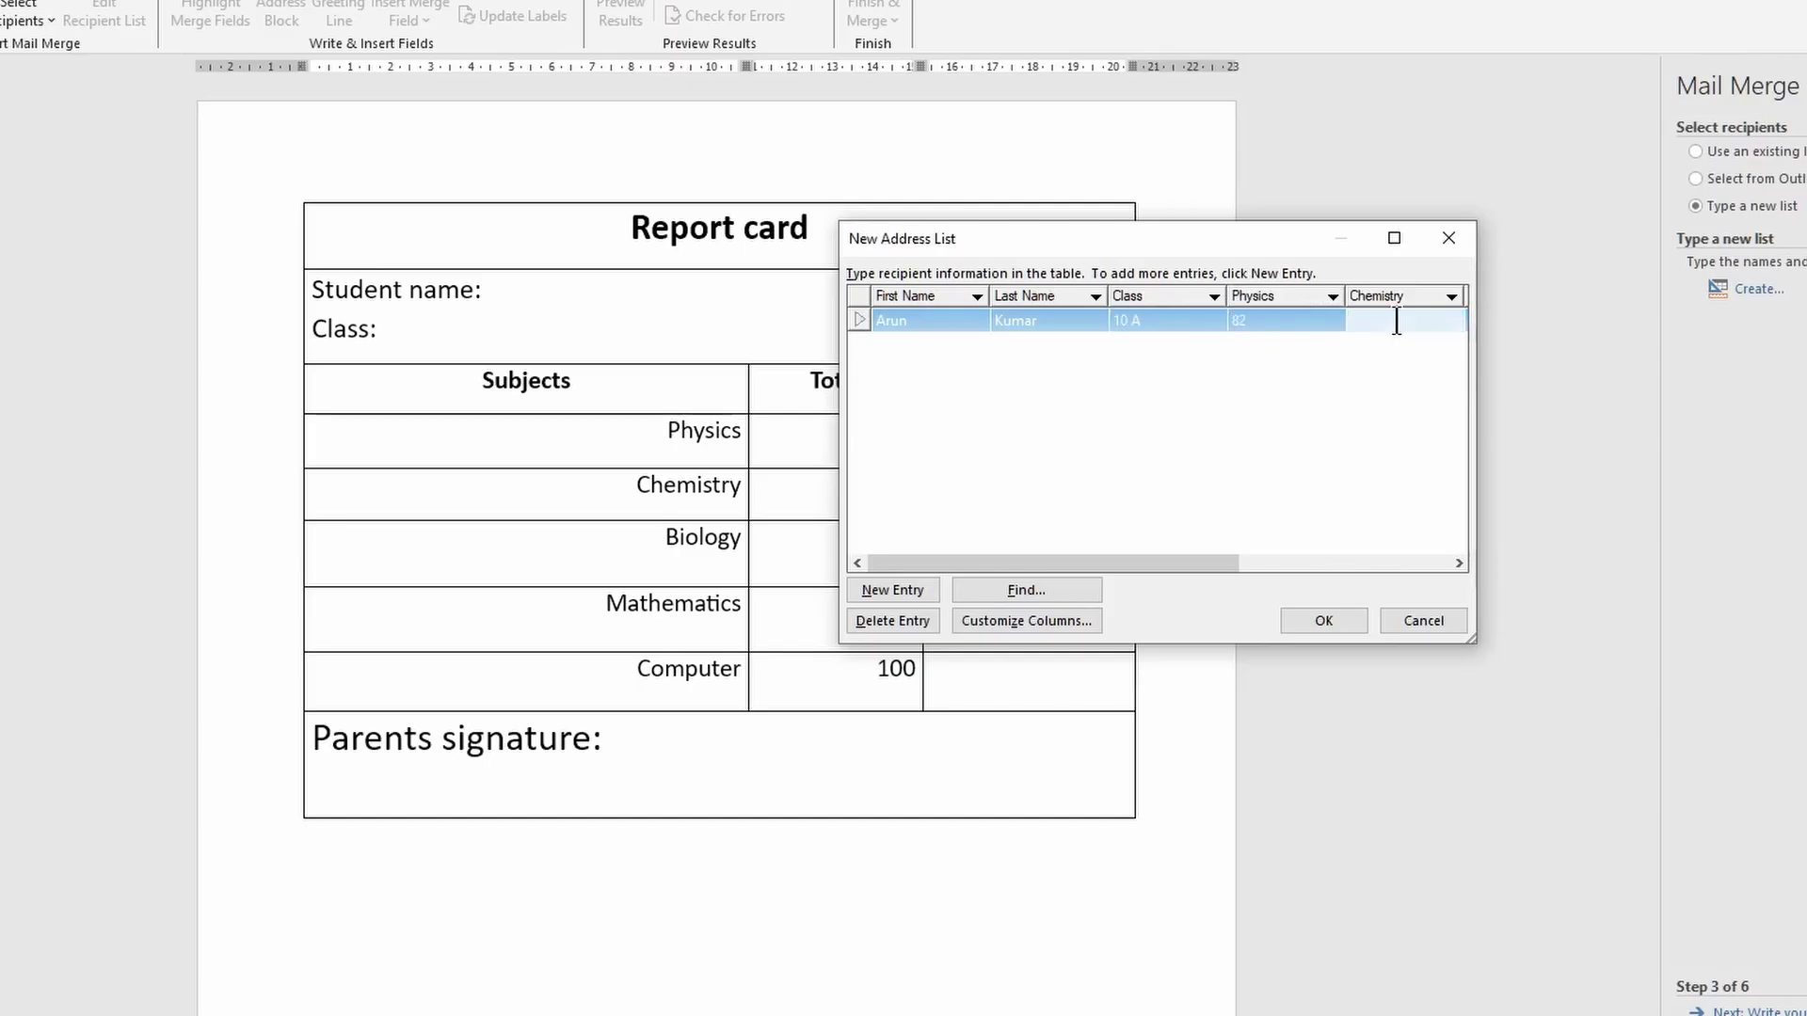
type("80")
left_click_drag(1220, 563, 1355, 561)
left_click(1312, 320)
type("75")
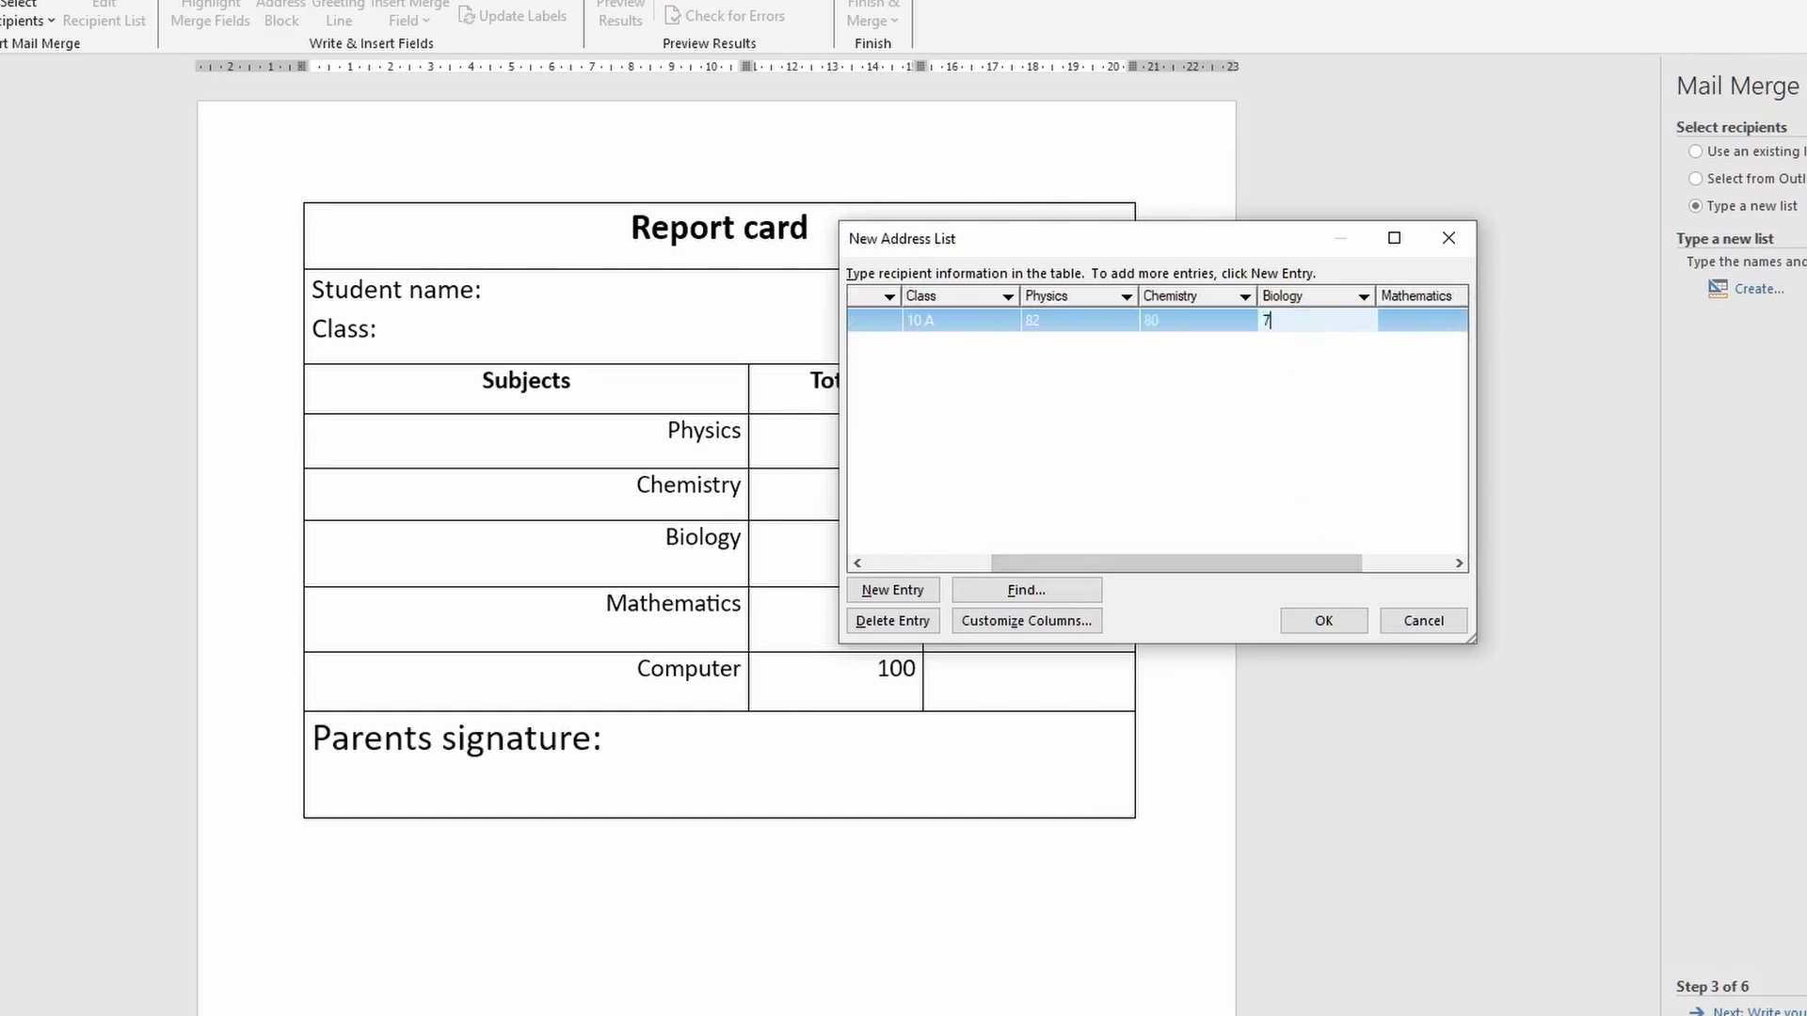
left_click(1443, 320)
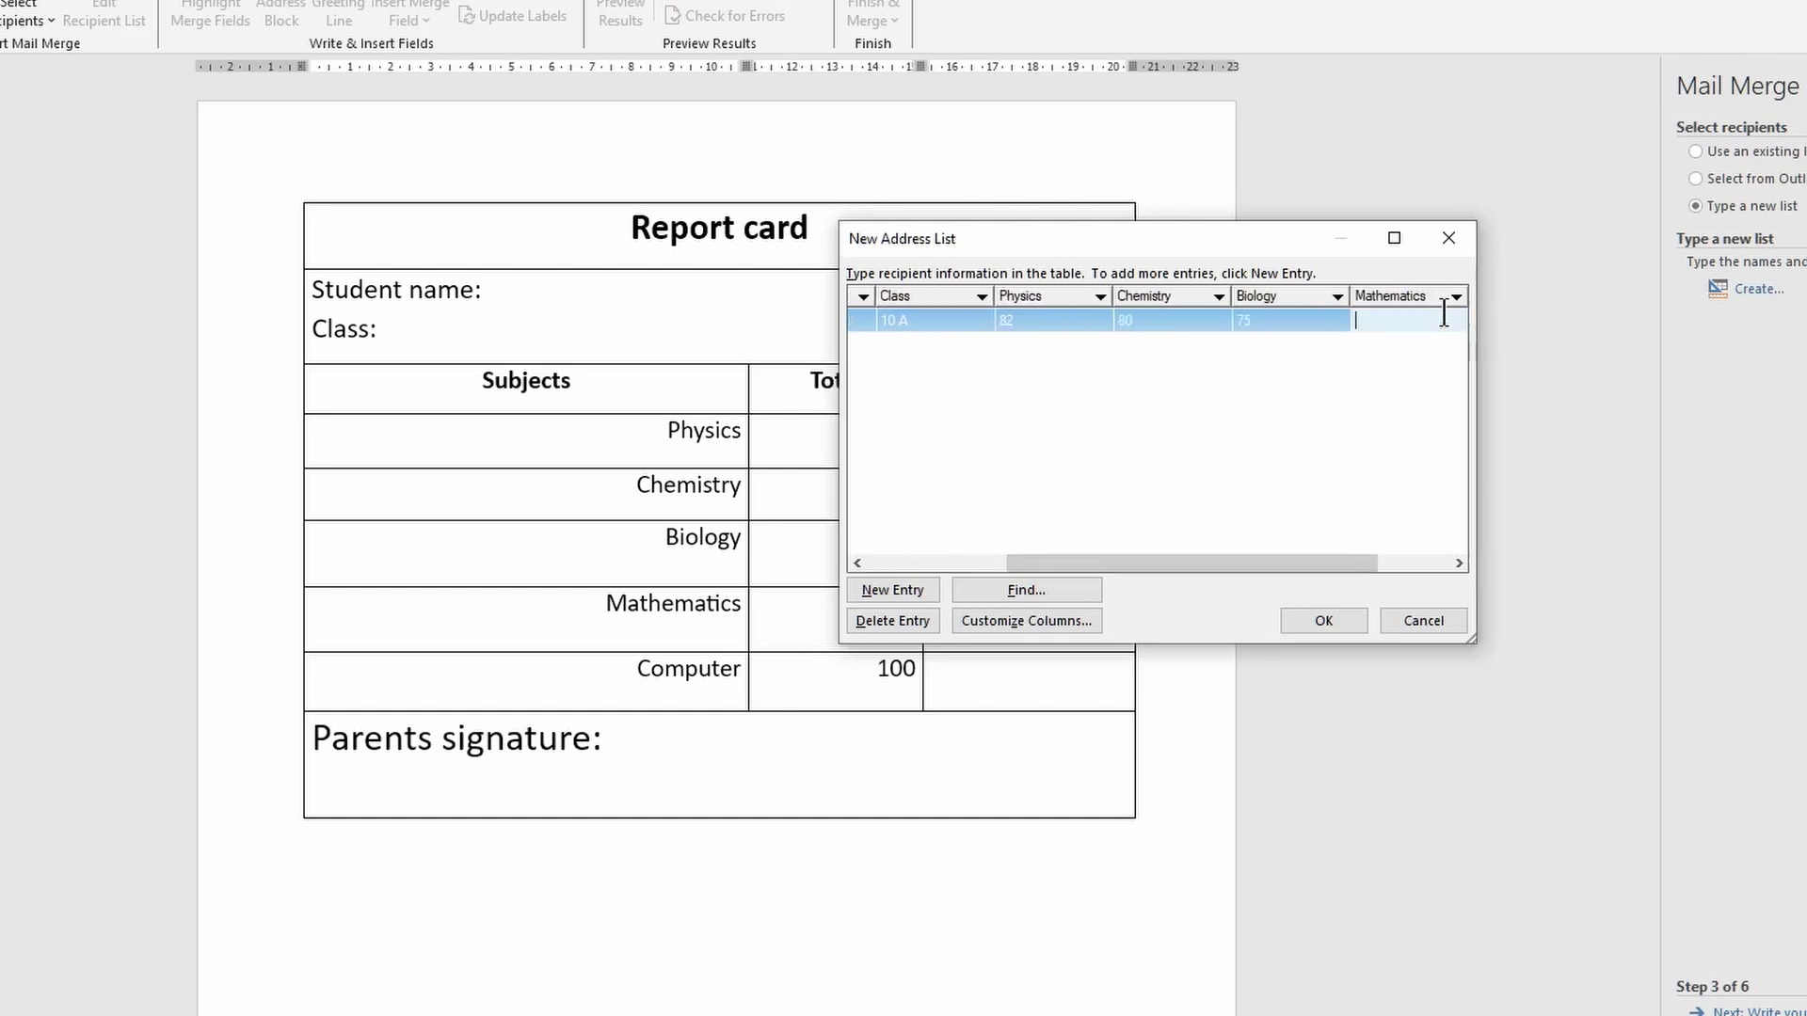
type("65")
left_click_drag(1314, 561, 1367, 561)
left_click(1397, 320)
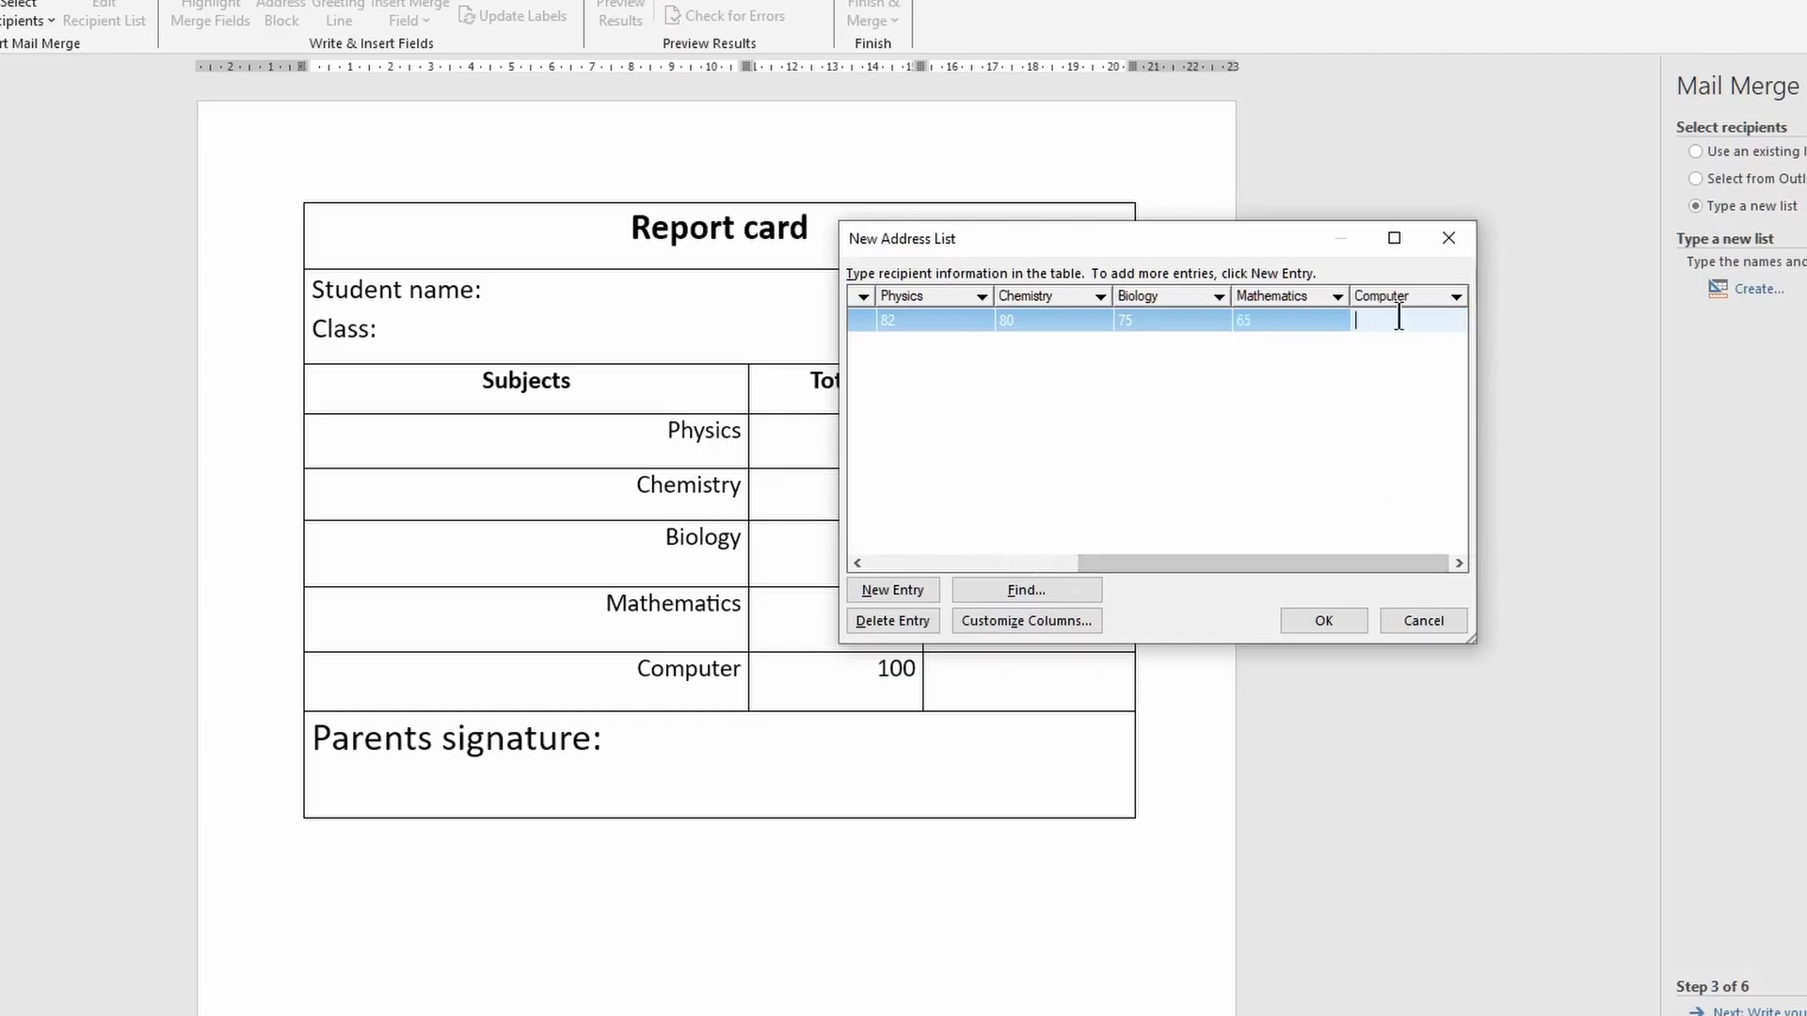
type("82")
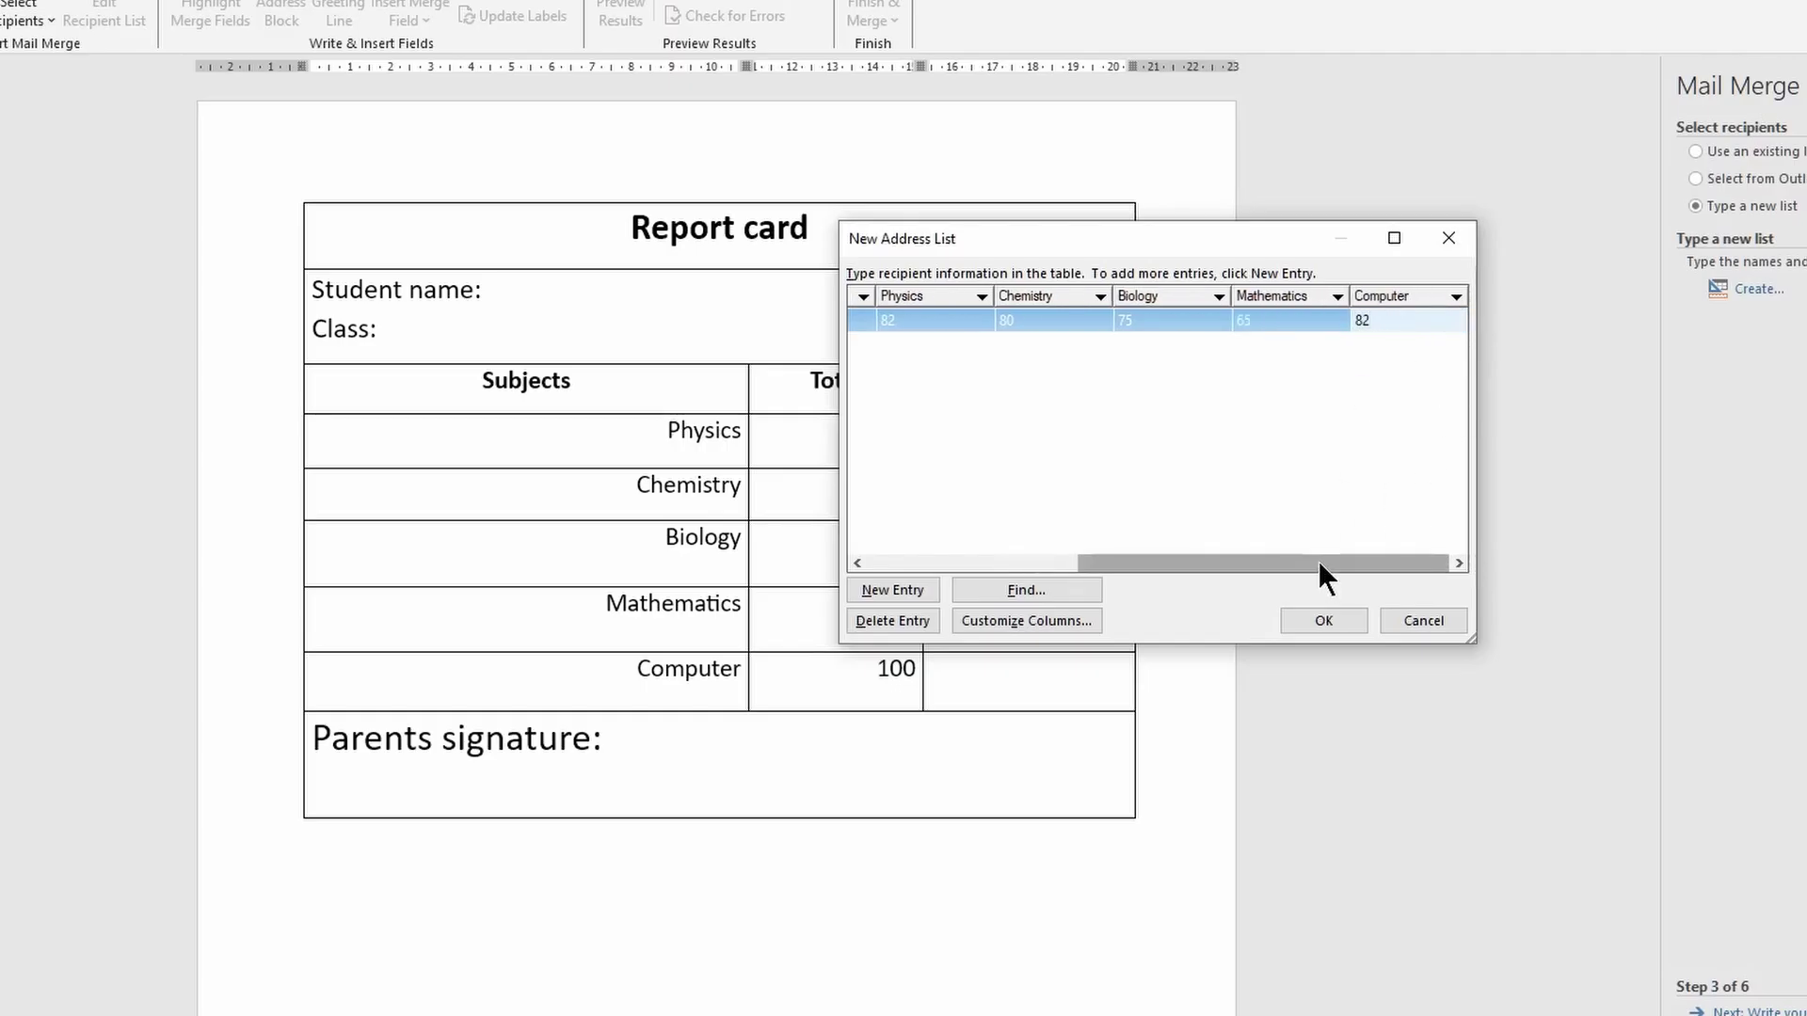
left_click_drag(1317, 561, 974, 595)
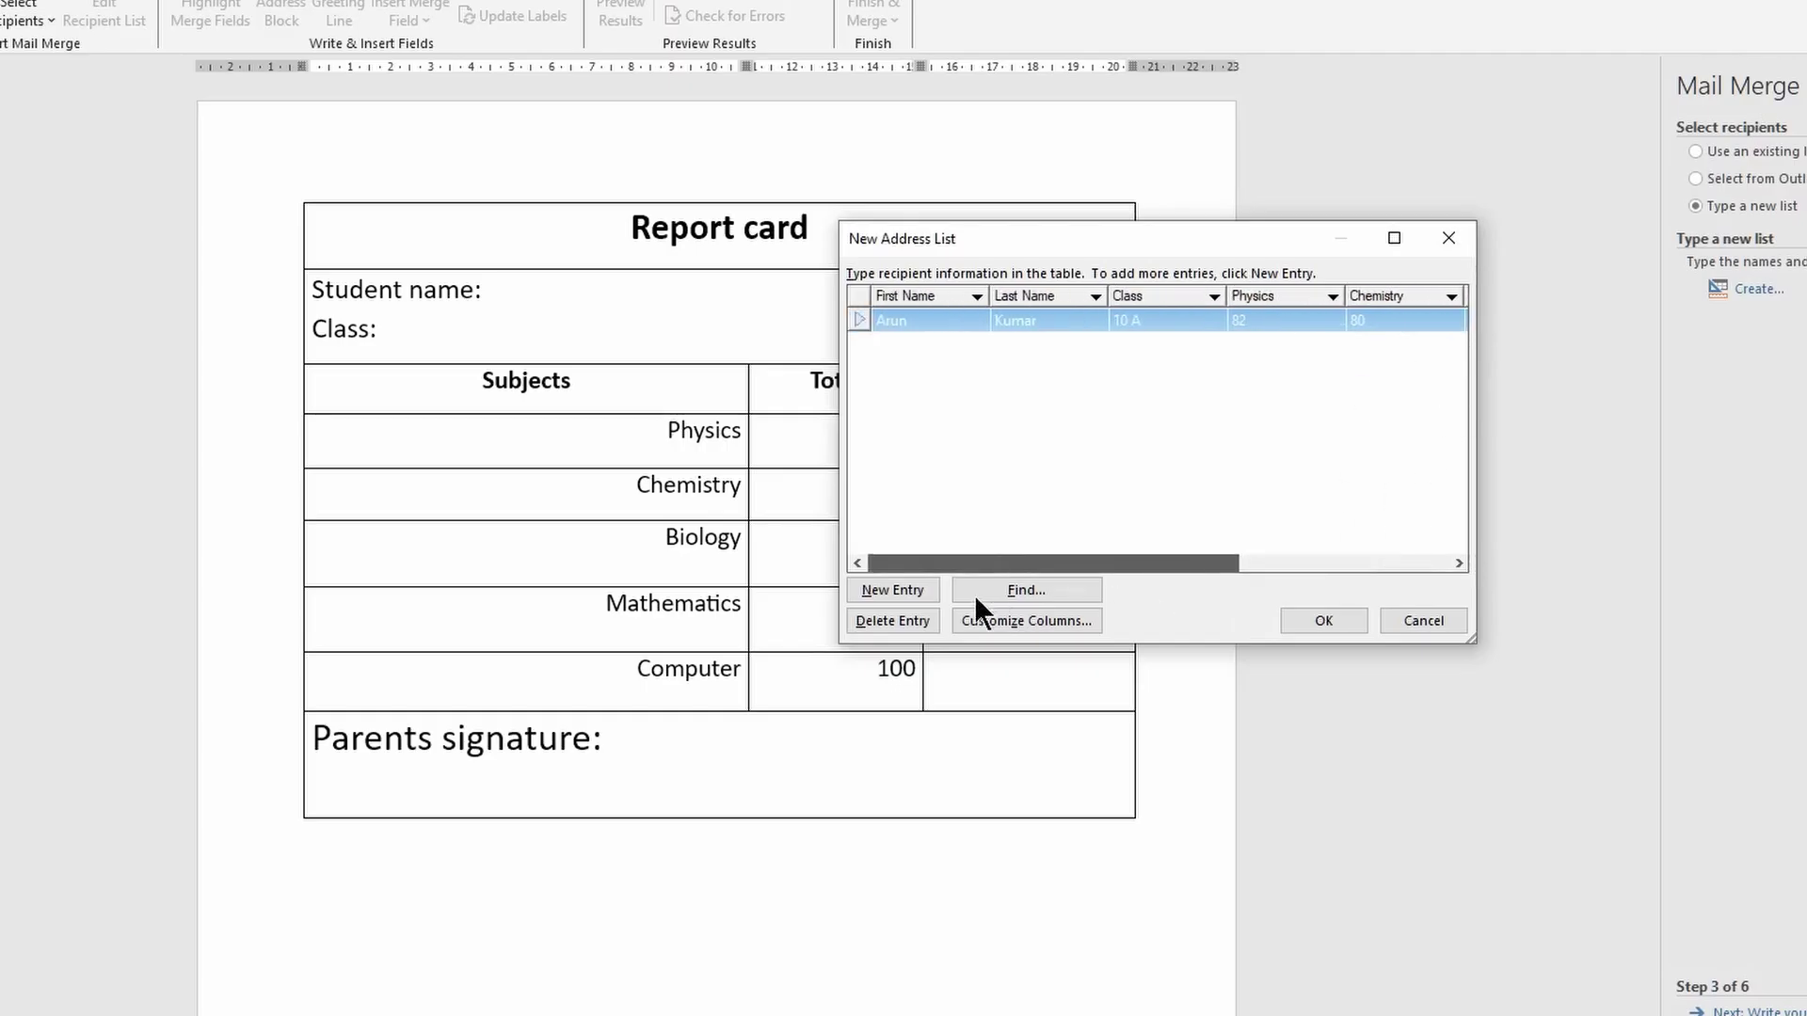
Step: Add a new entry with the second student's first and last name and class 10 A
left_click(889, 587)
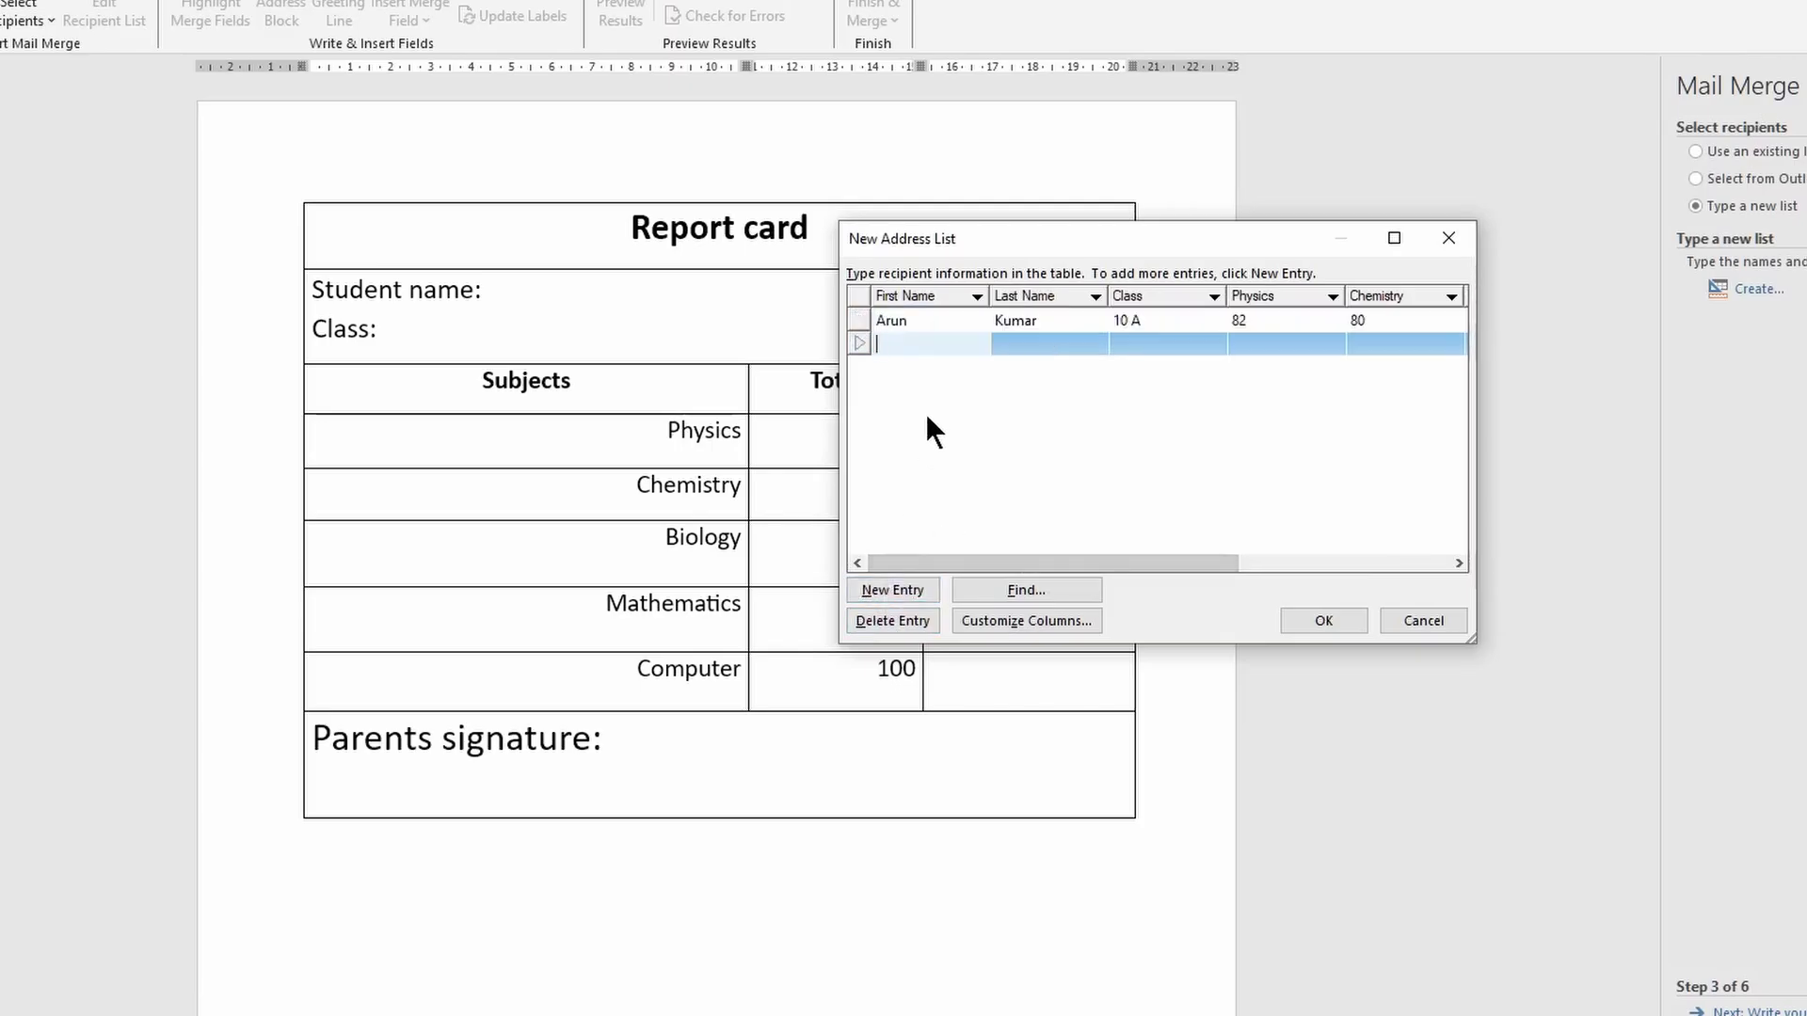
type("Vimal")
left_click(1032, 342)
type("Raj")
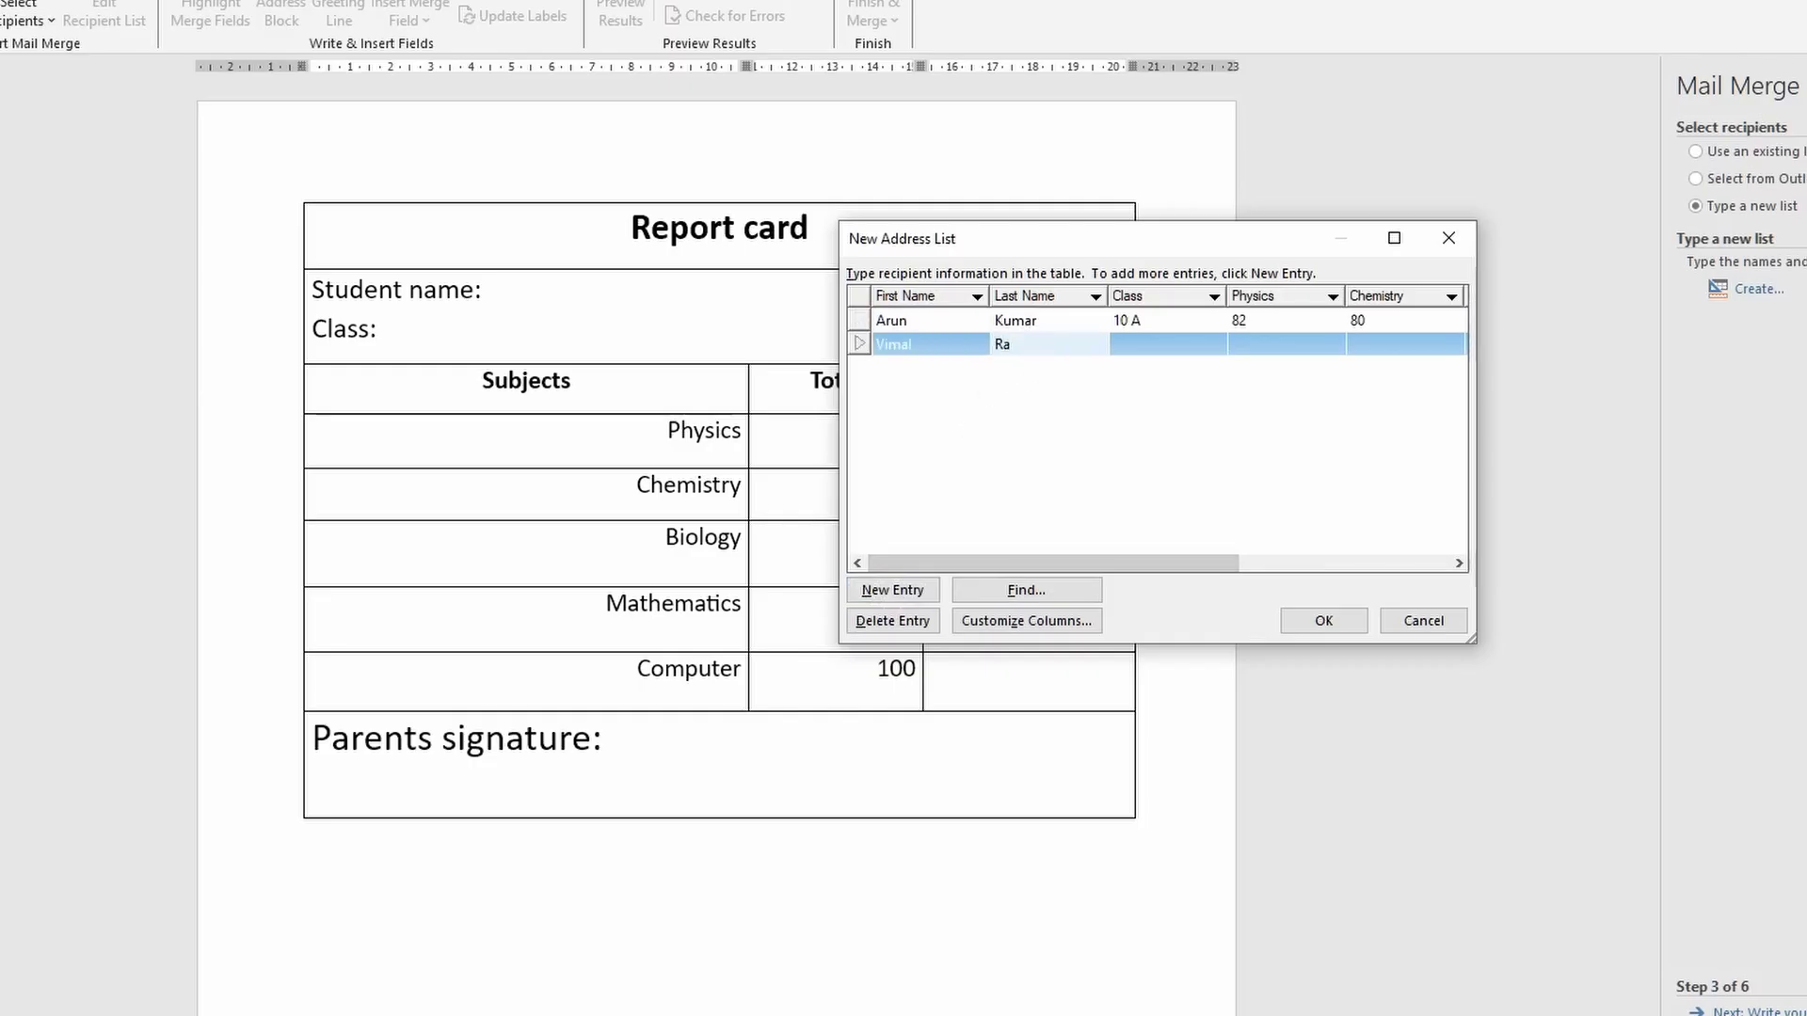
left_click(1146, 342)
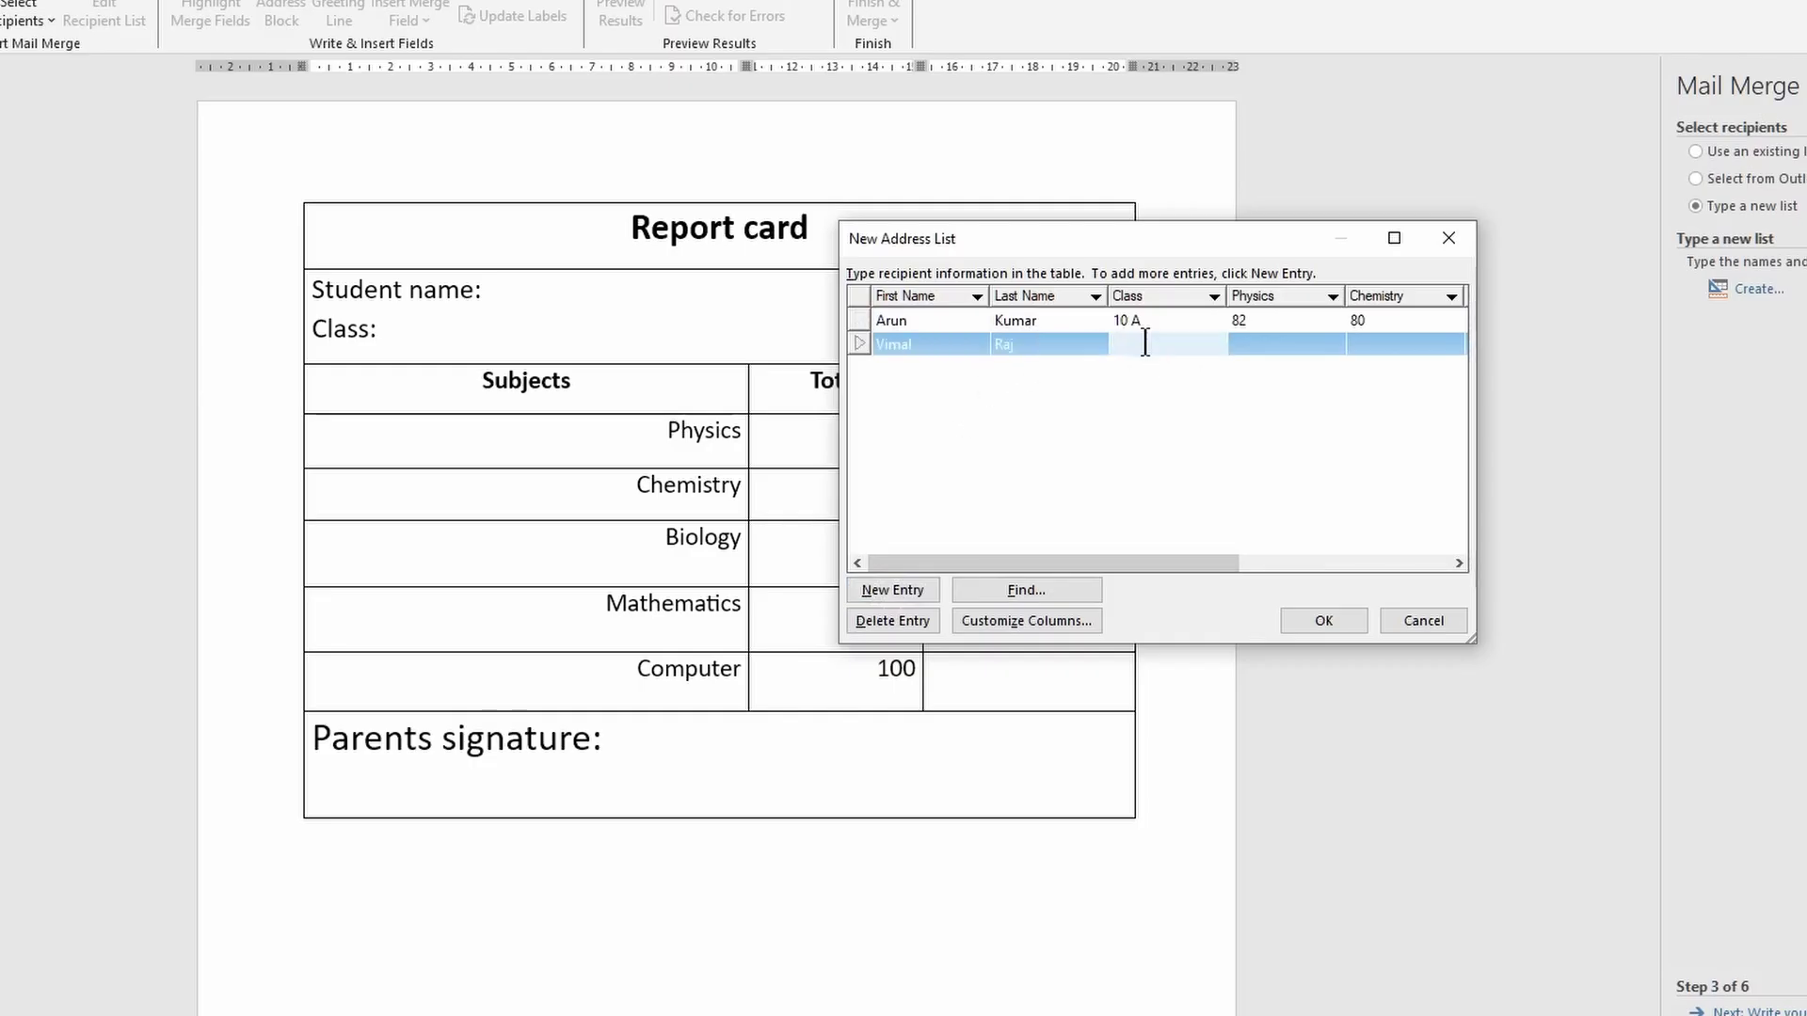
type("10 A")
Step: Enter the second student's marks 90, 92, 85, 75 and 90, then add a third row
left_click(1294, 345)
type("90")
left_click(1372, 349)
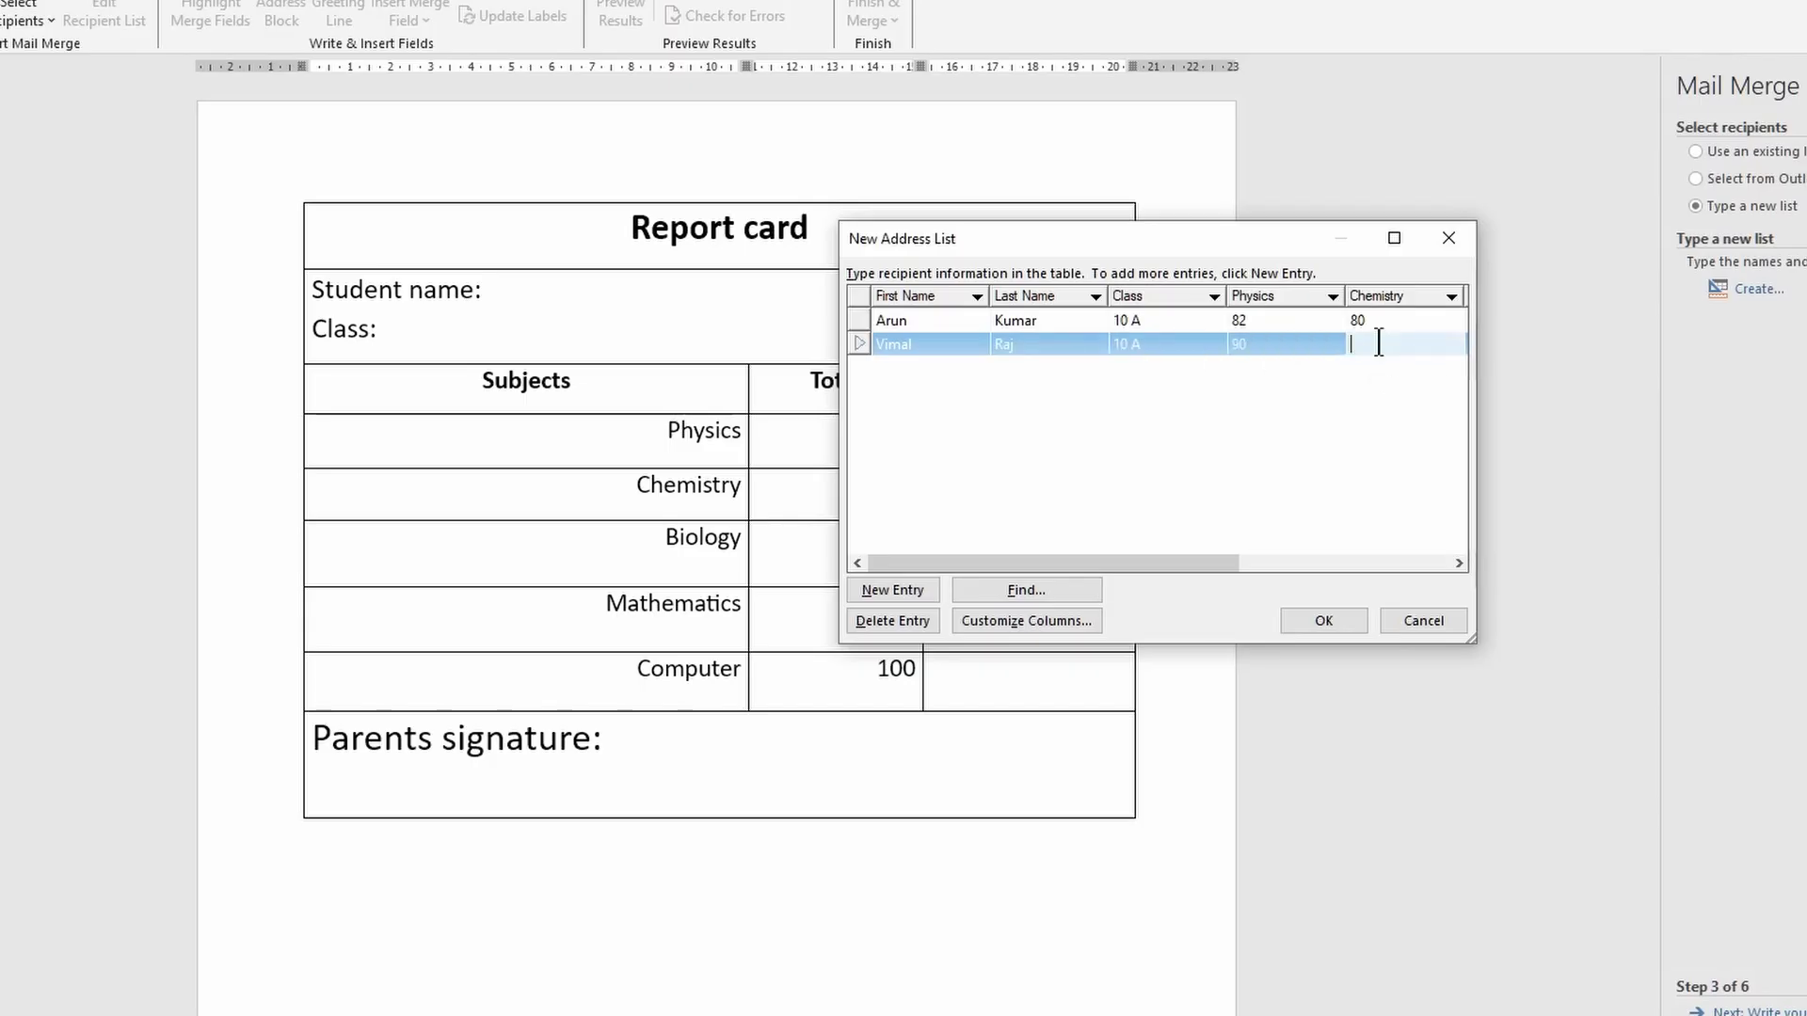
type("92")
left_click_drag(1235, 562, 1308, 562)
left_click(1311, 344)
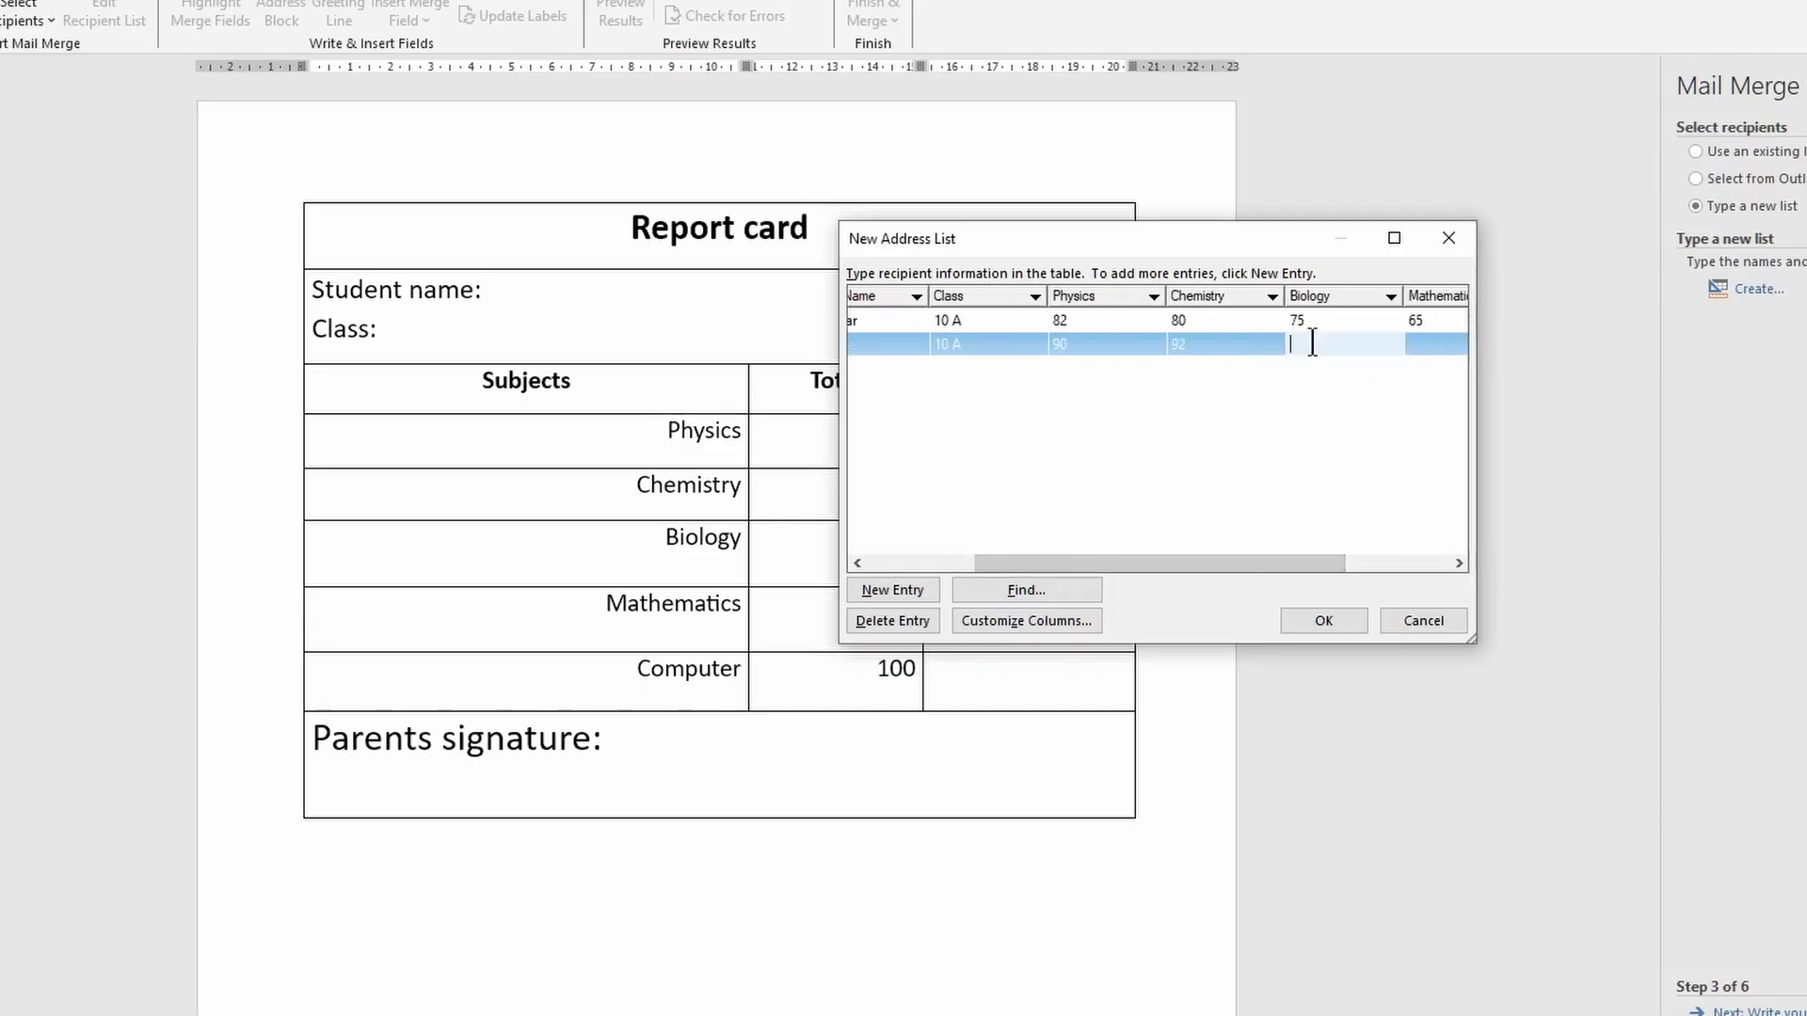
type("85")
left_click(1430, 345)
type("75")
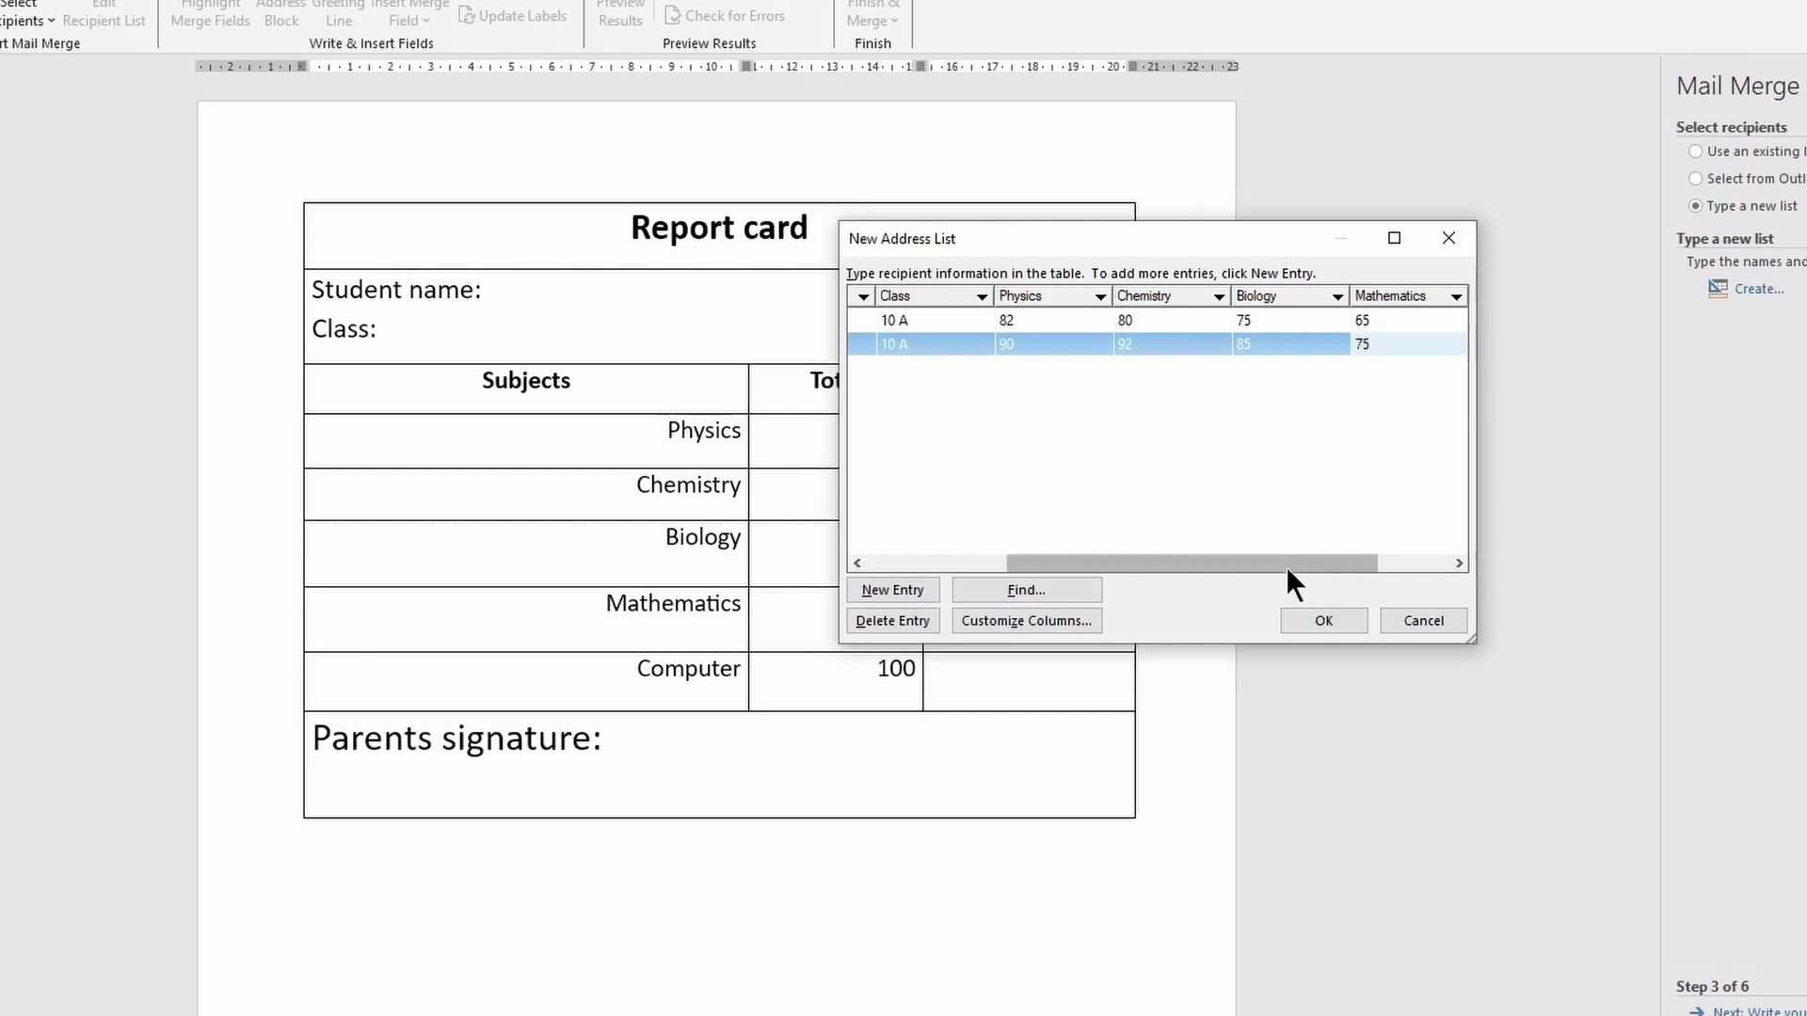
left_click_drag(1286, 564, 1389, 565)
left_click(1390, 345)
type("80")
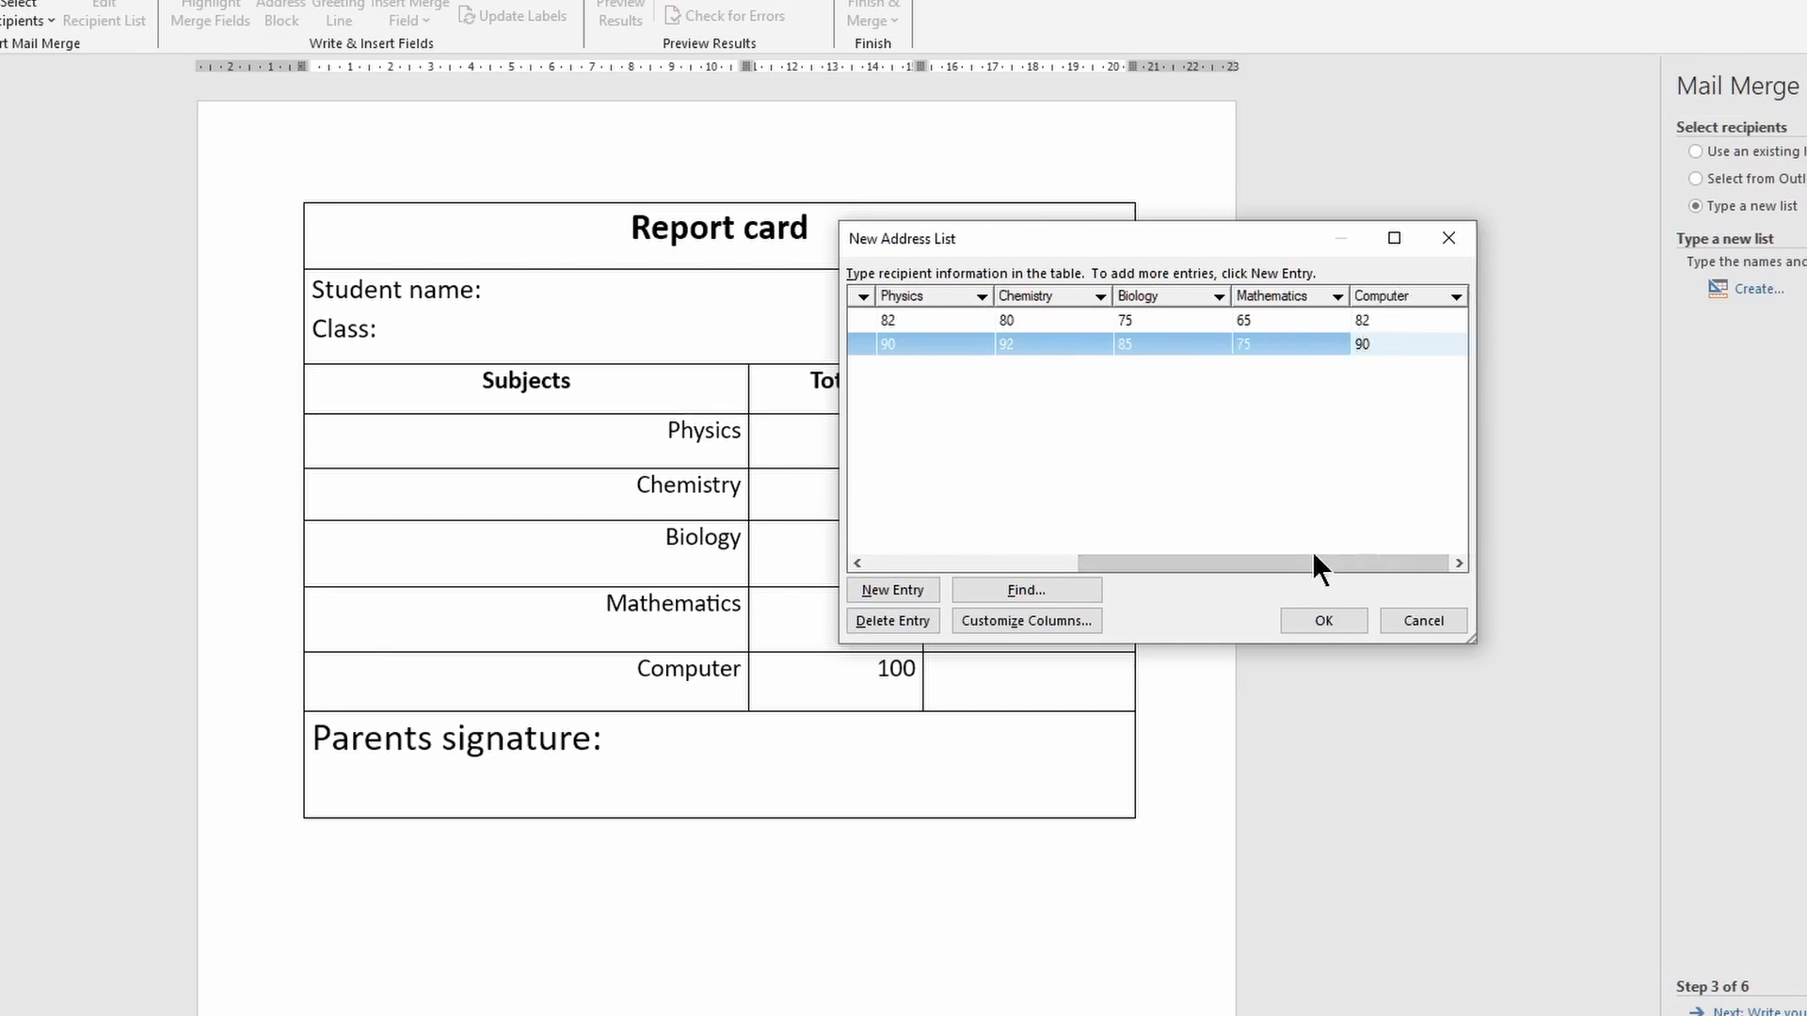
left_click_drag(1180, 562, 970, 562)
left_click(897, 589)
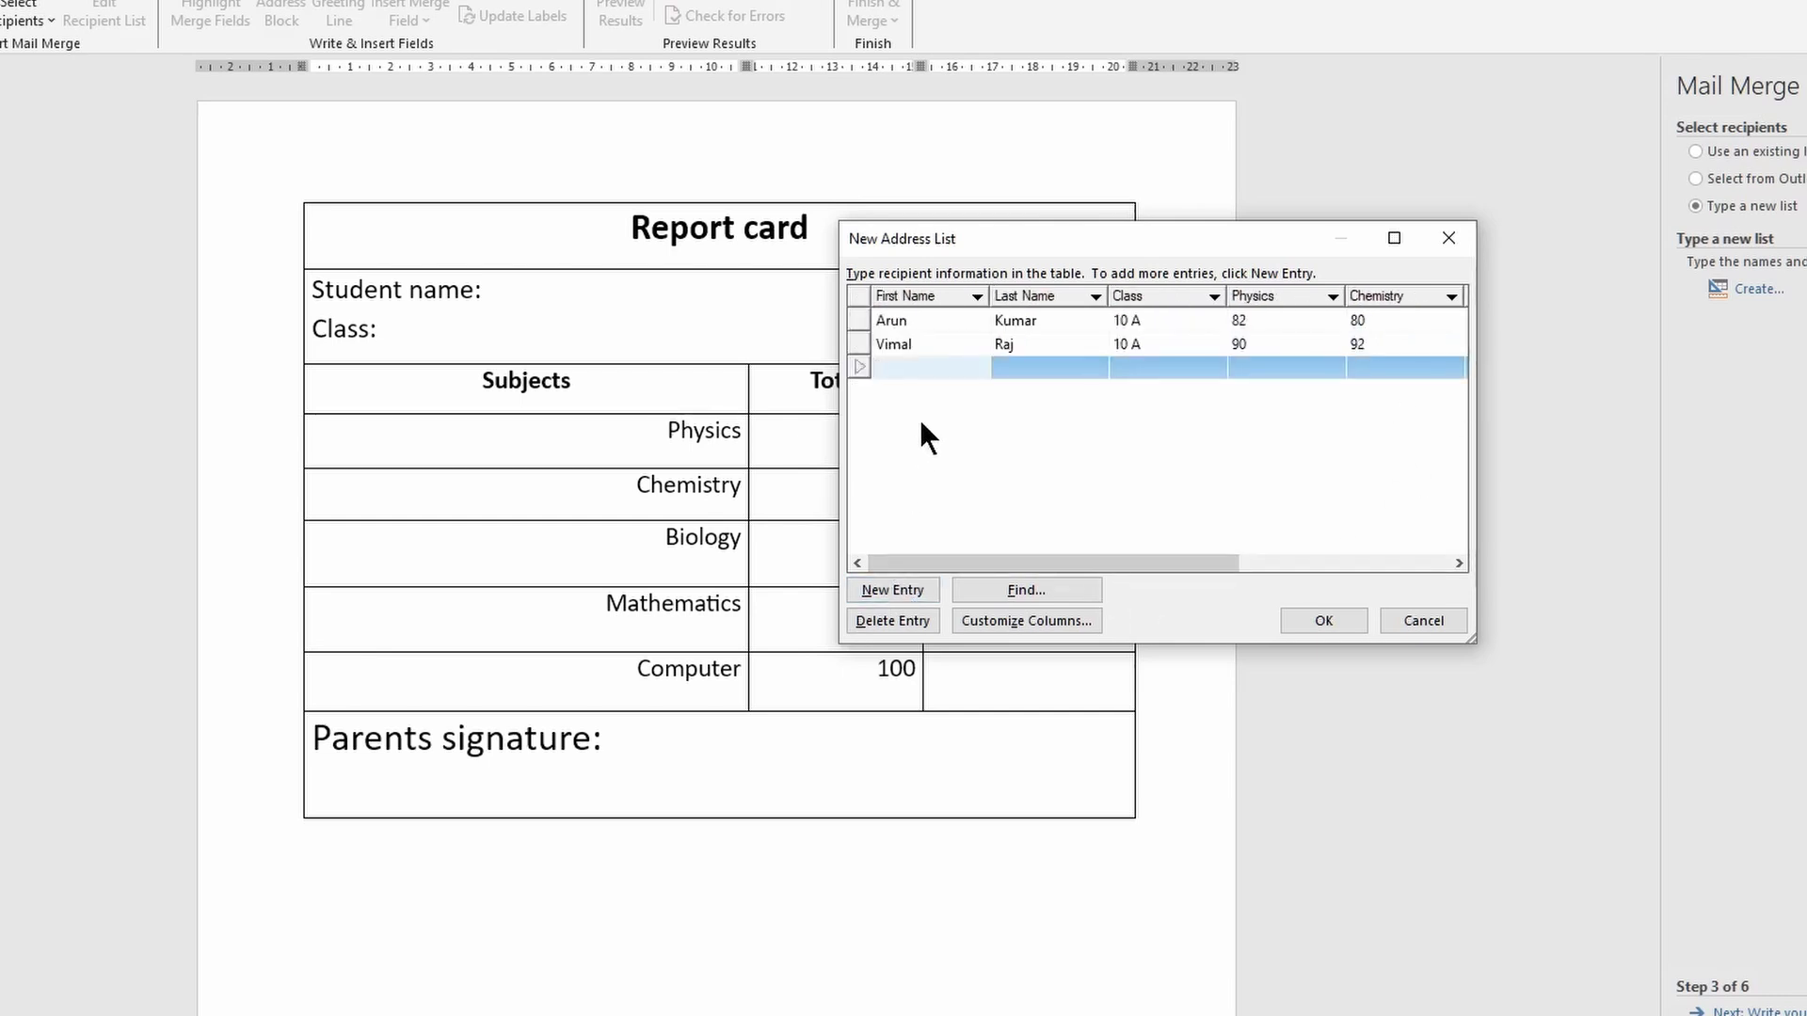
Step: Enter the third student's first and last name and class 10 A
type("Abijith")
left_click(1003, 367)
type("Rajeevan")
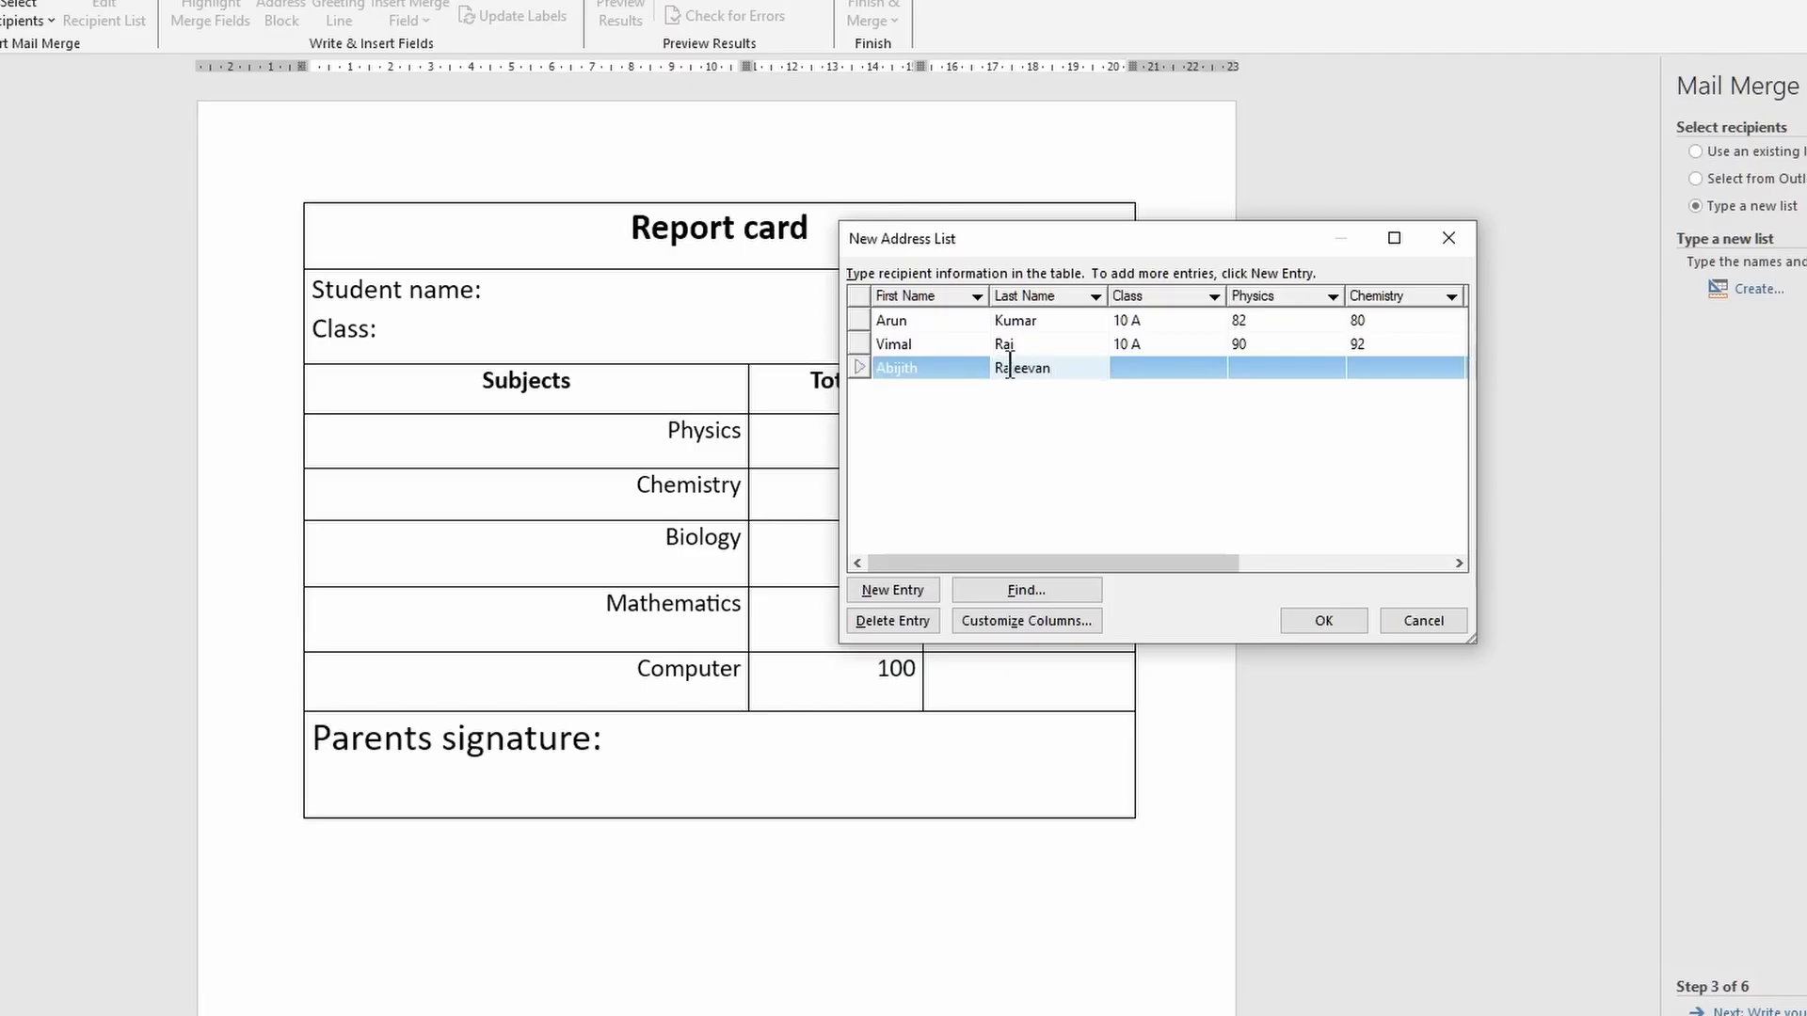
left_click(1156, 357)
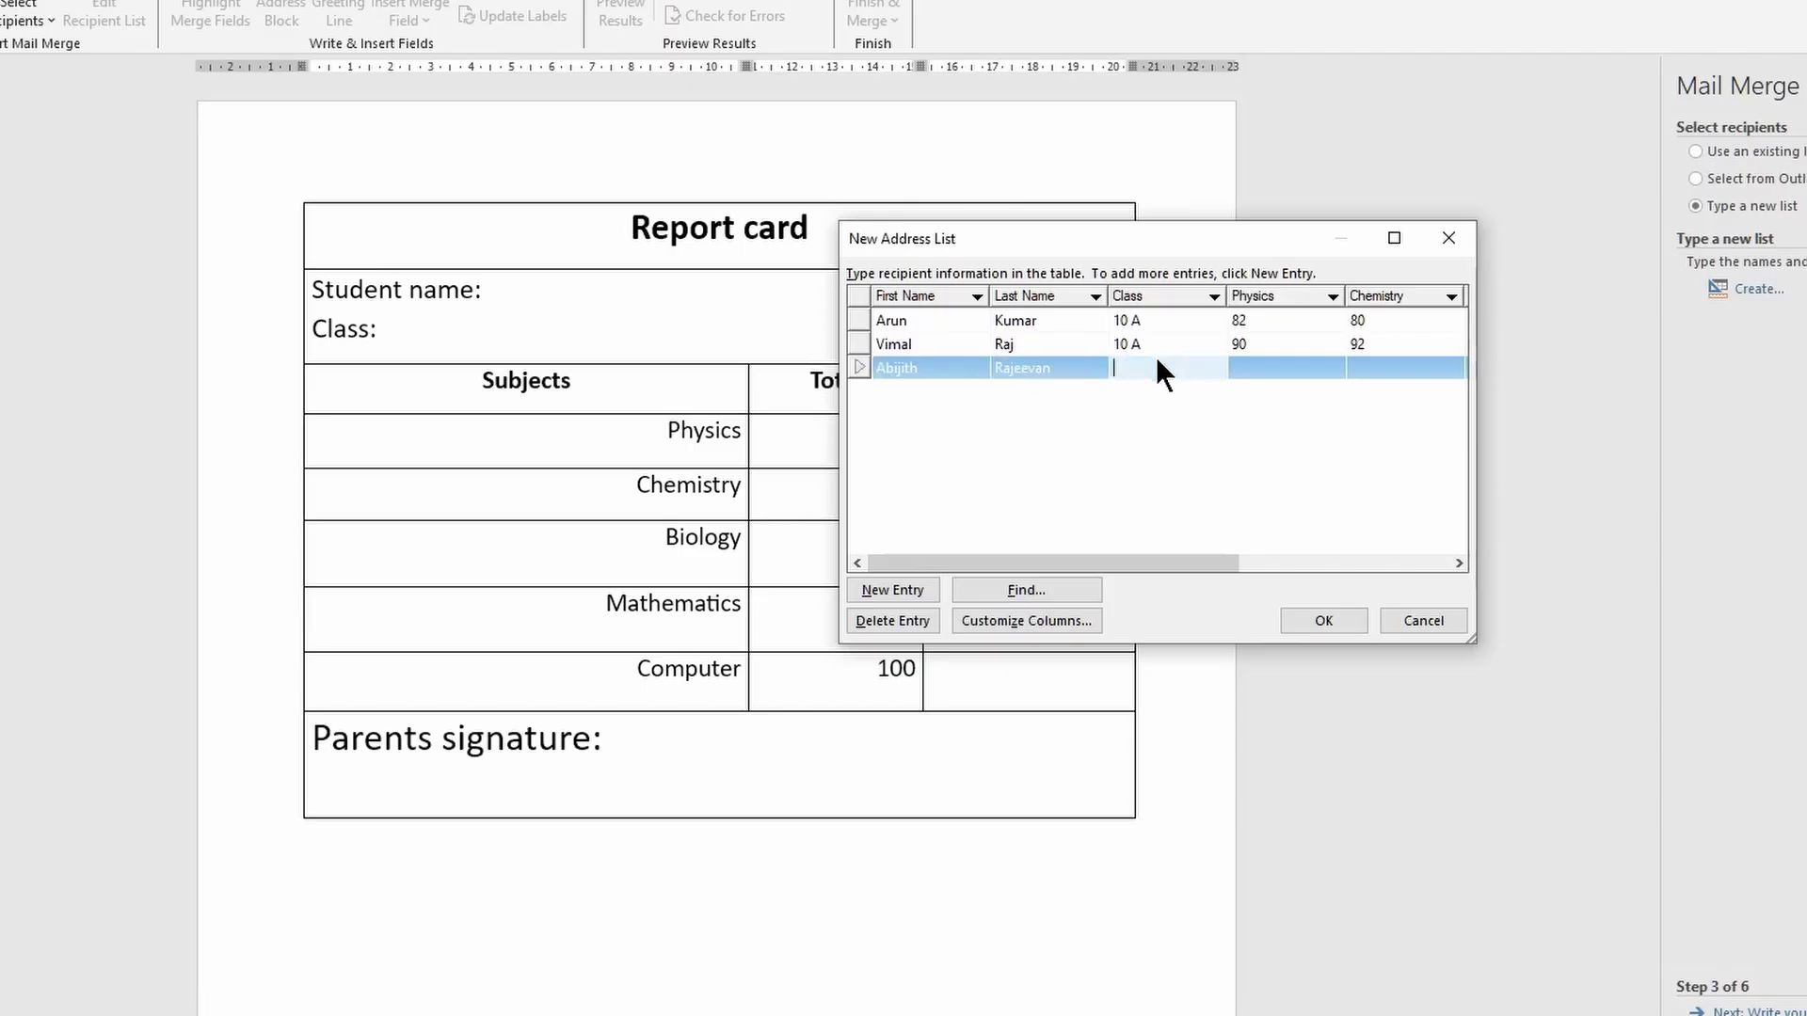
type("10 A")
Step: Enter the third student's marks 95, 93, 92, 94 and 90
left_click(1263, 367)
type("95")
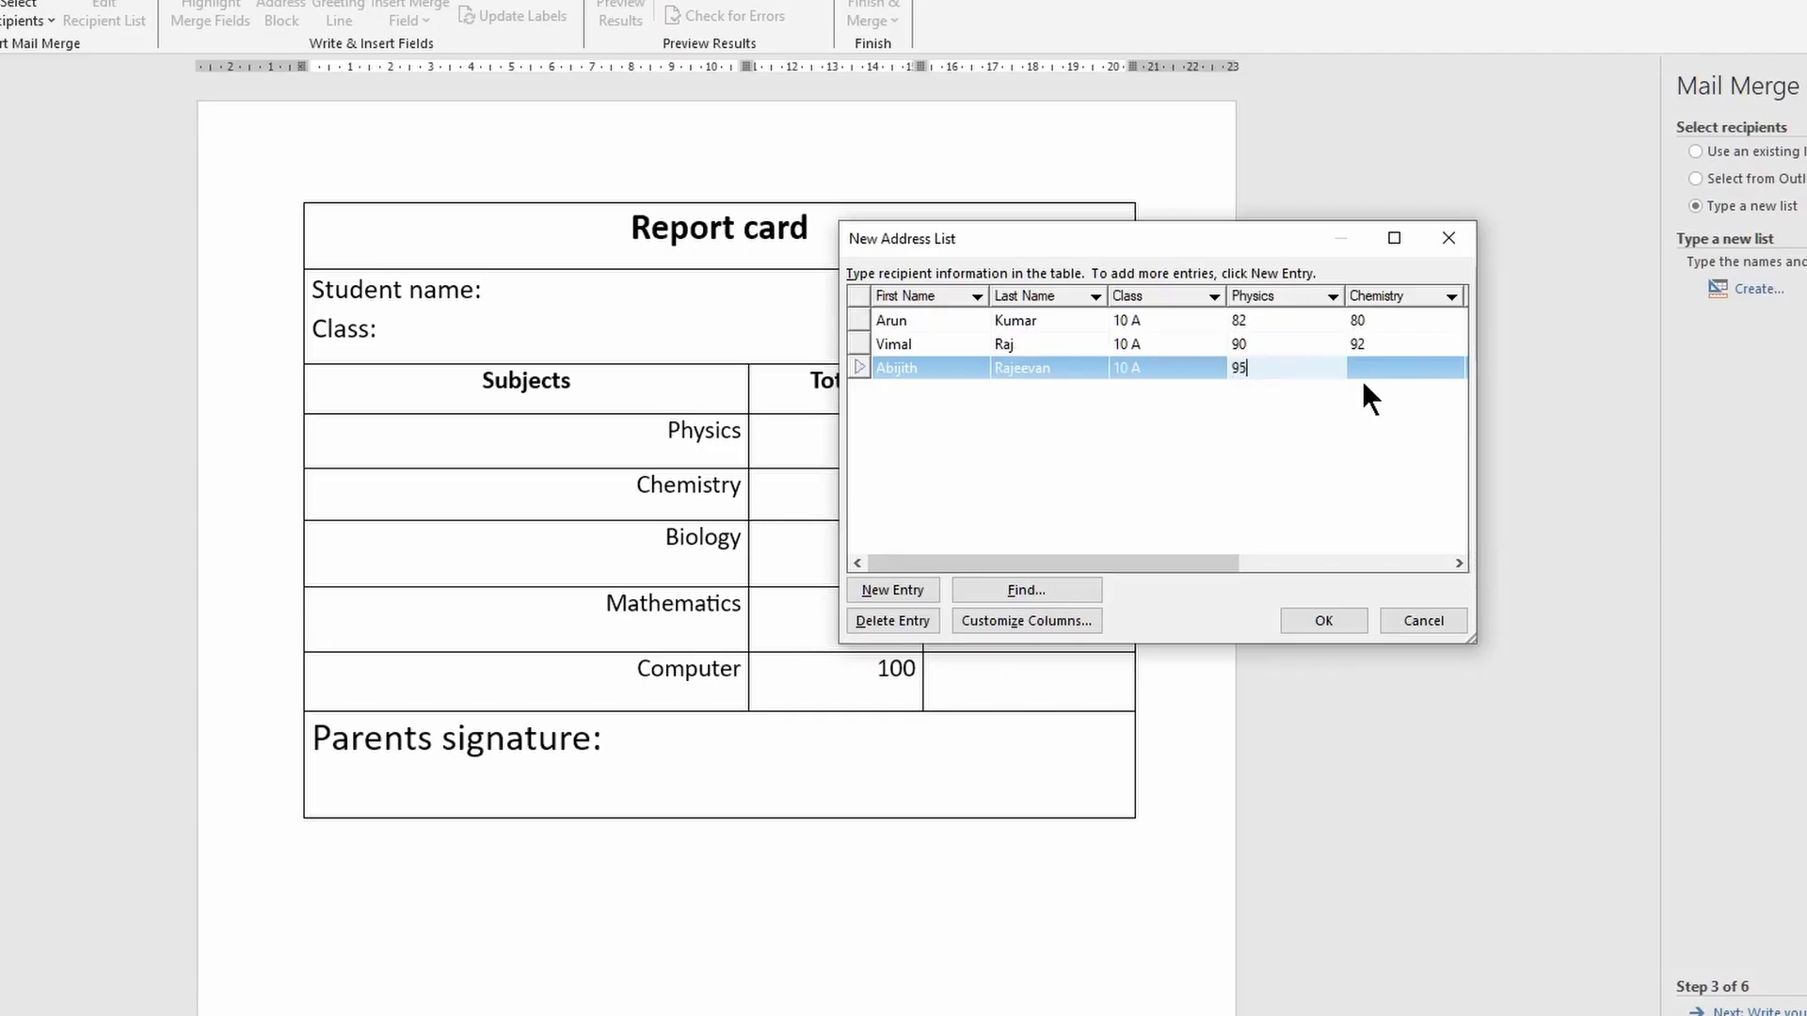
left_click(1365, 359)
type("93")
left_click_drag(1205, 563, 1280, 563)
left_click(1335, 367)
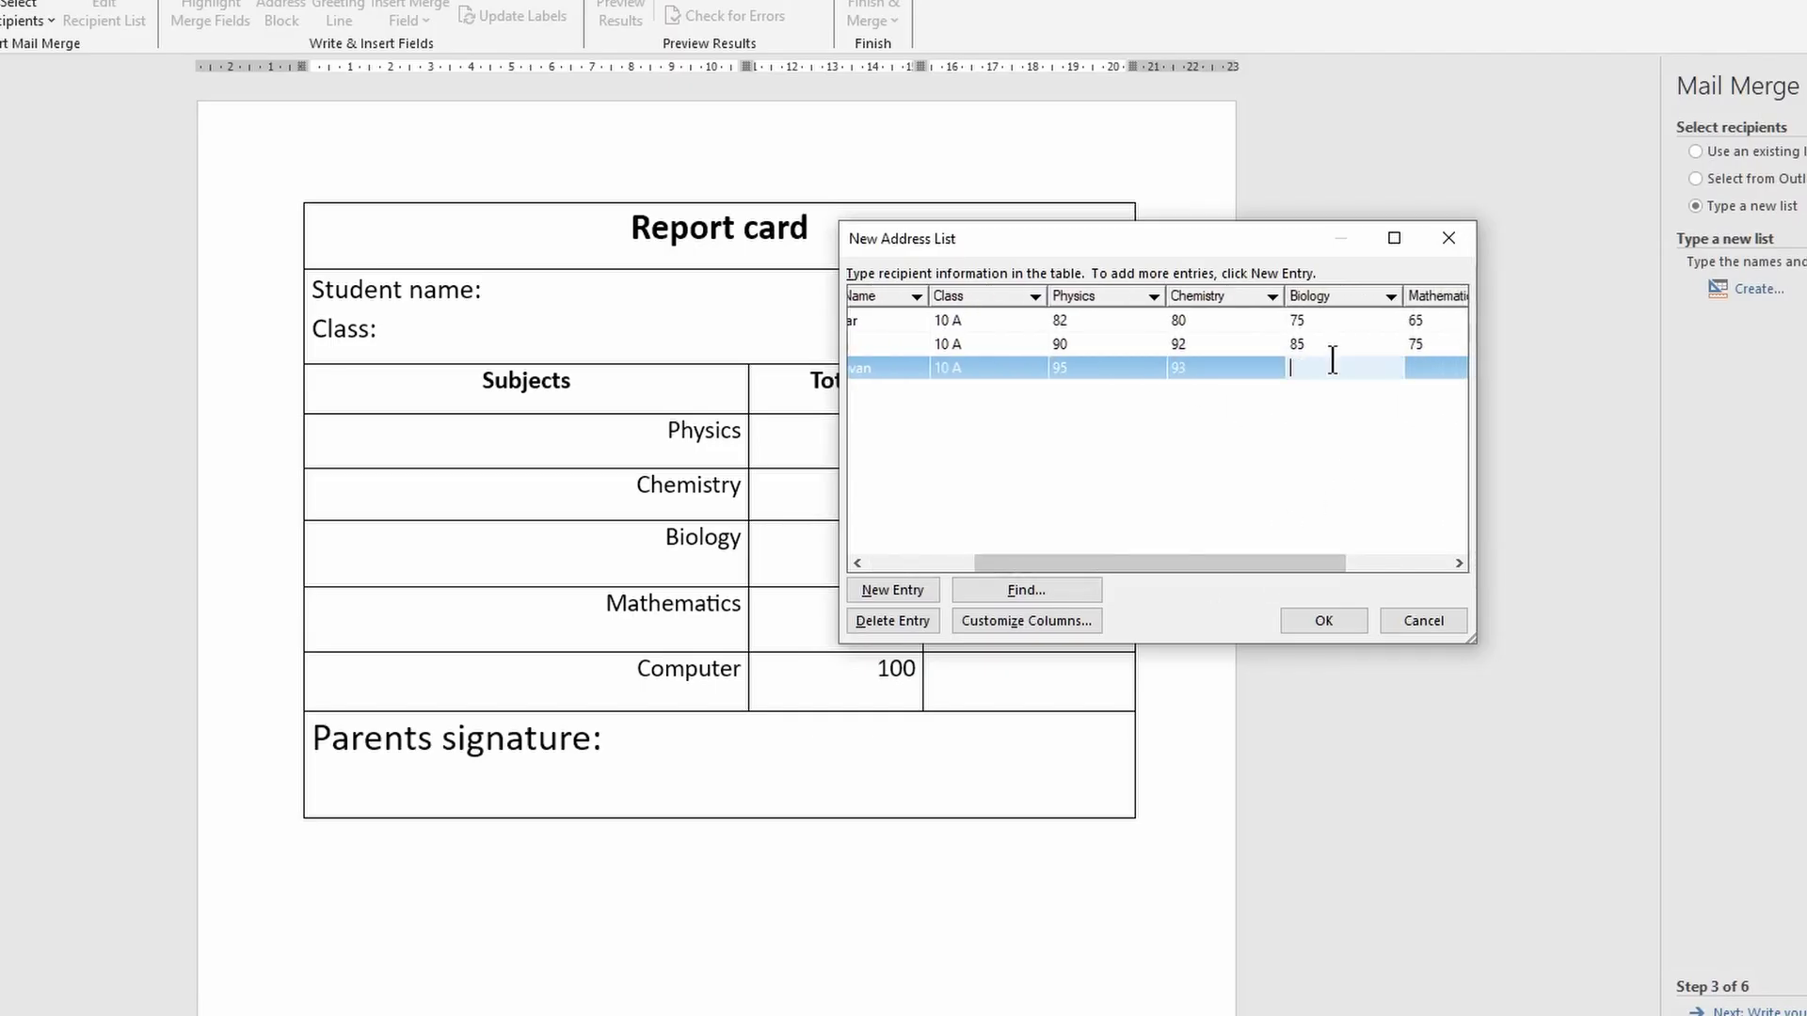
type("92")
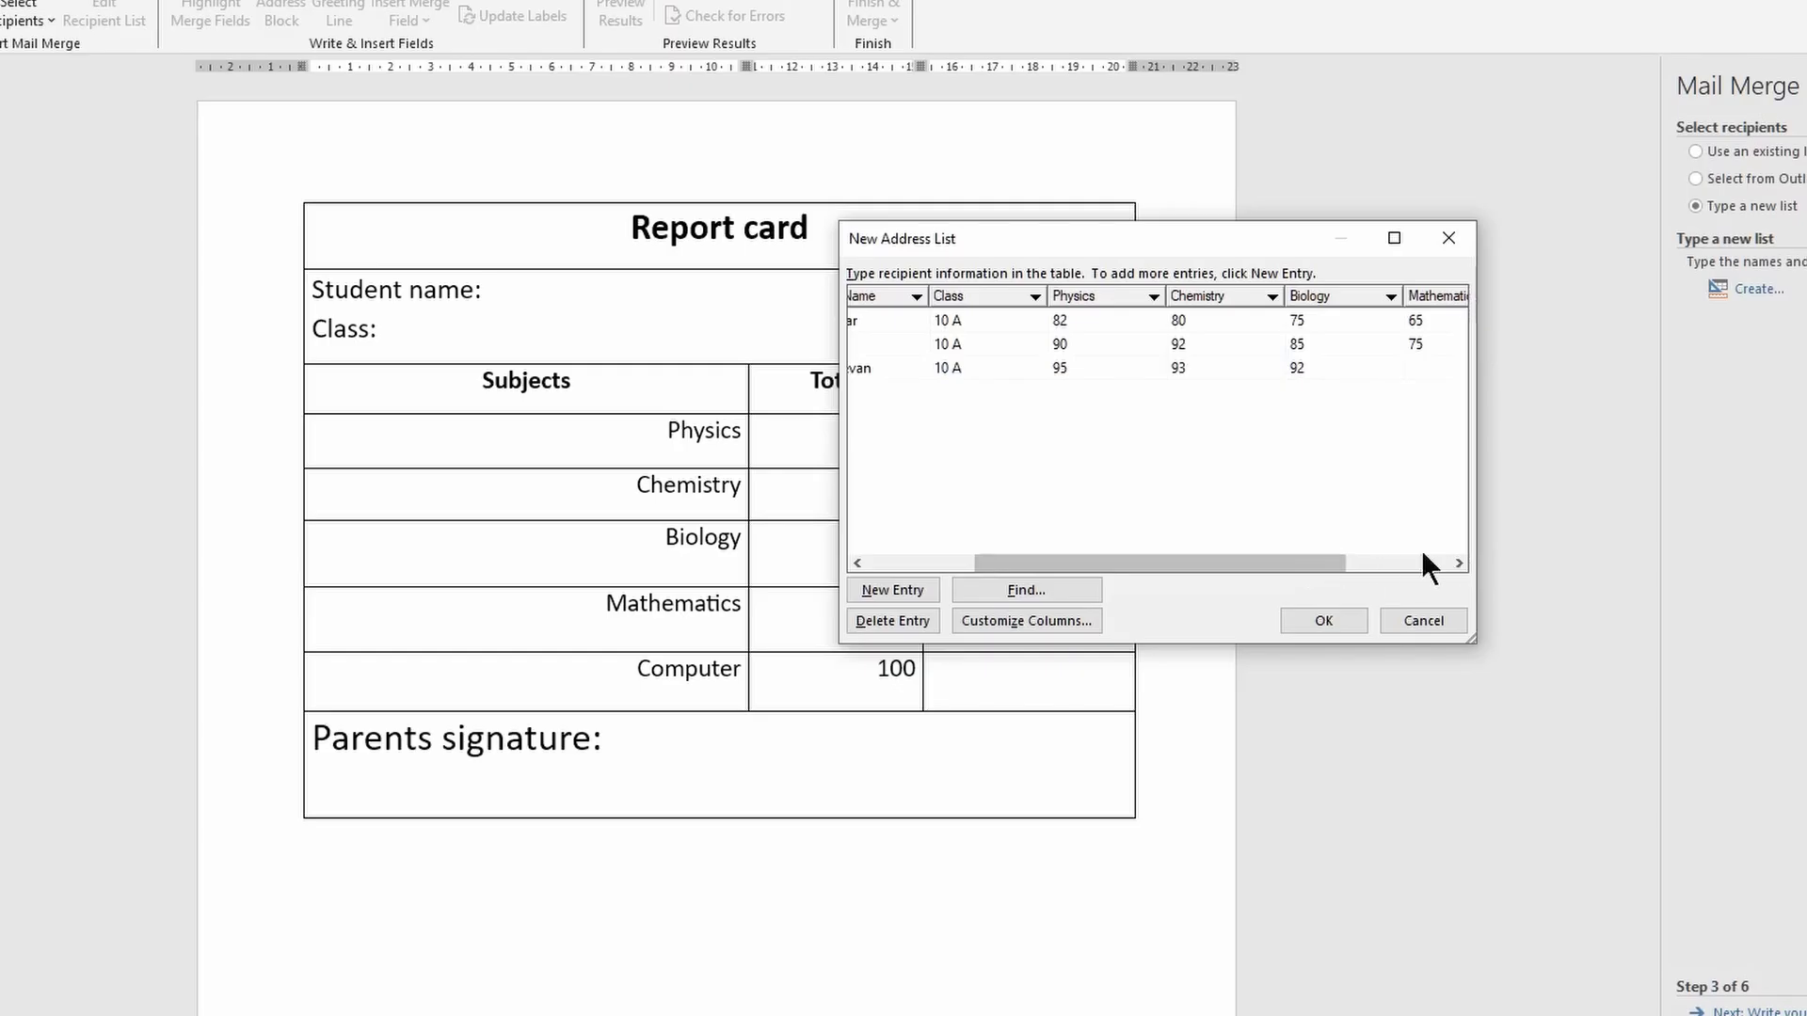
left_click(1437, 563)
left_click(1263, 367)
type("94")
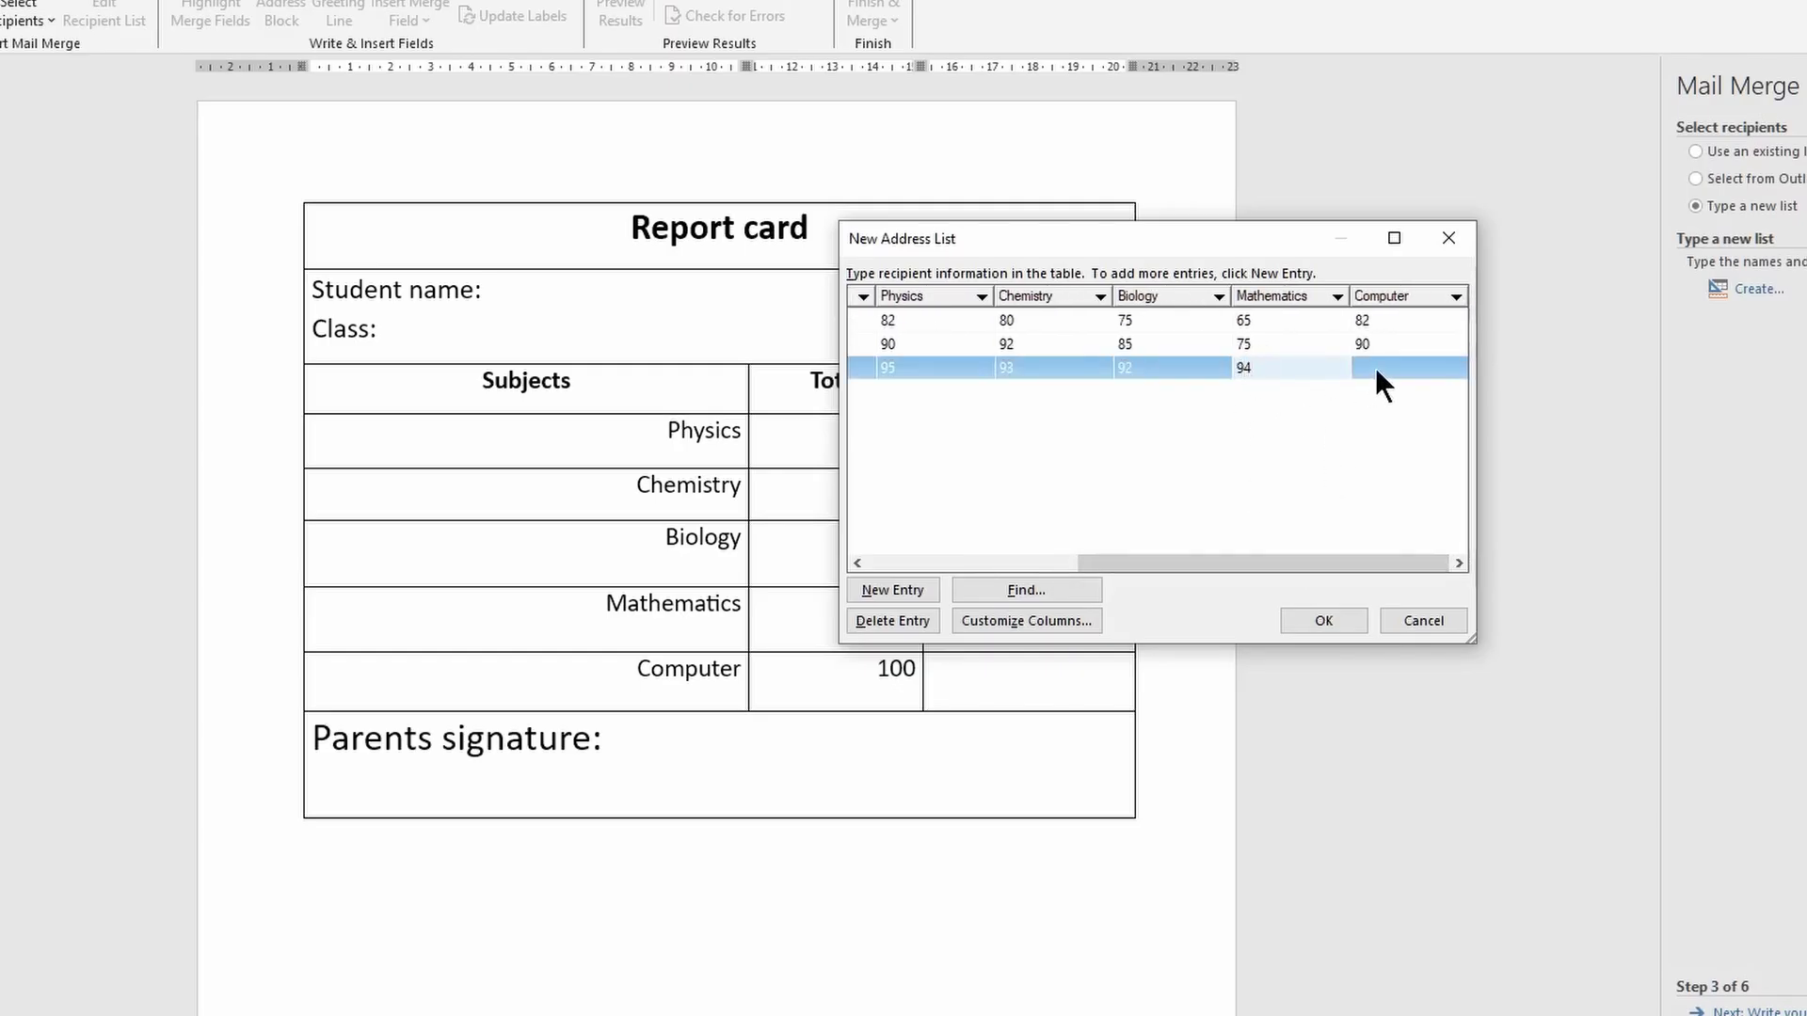
left_click(1375, 367)
type("90")
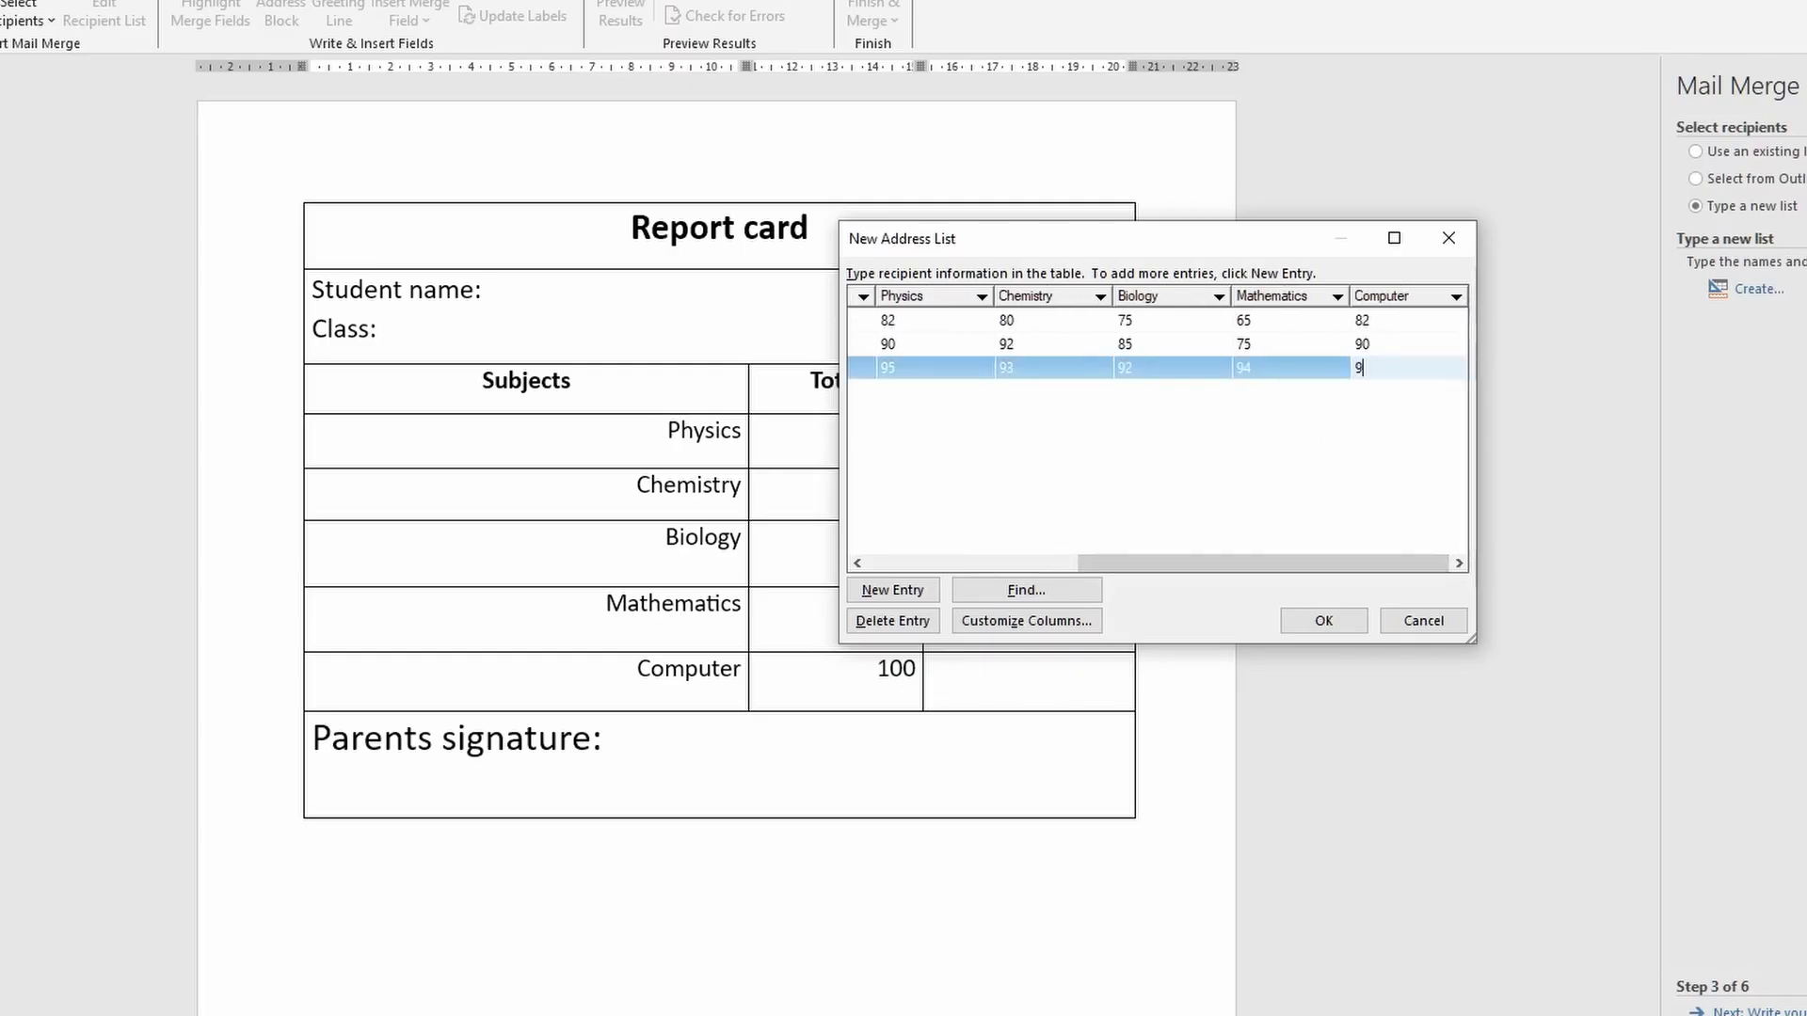
left_click_drag(1358, 561, 1148, 563)
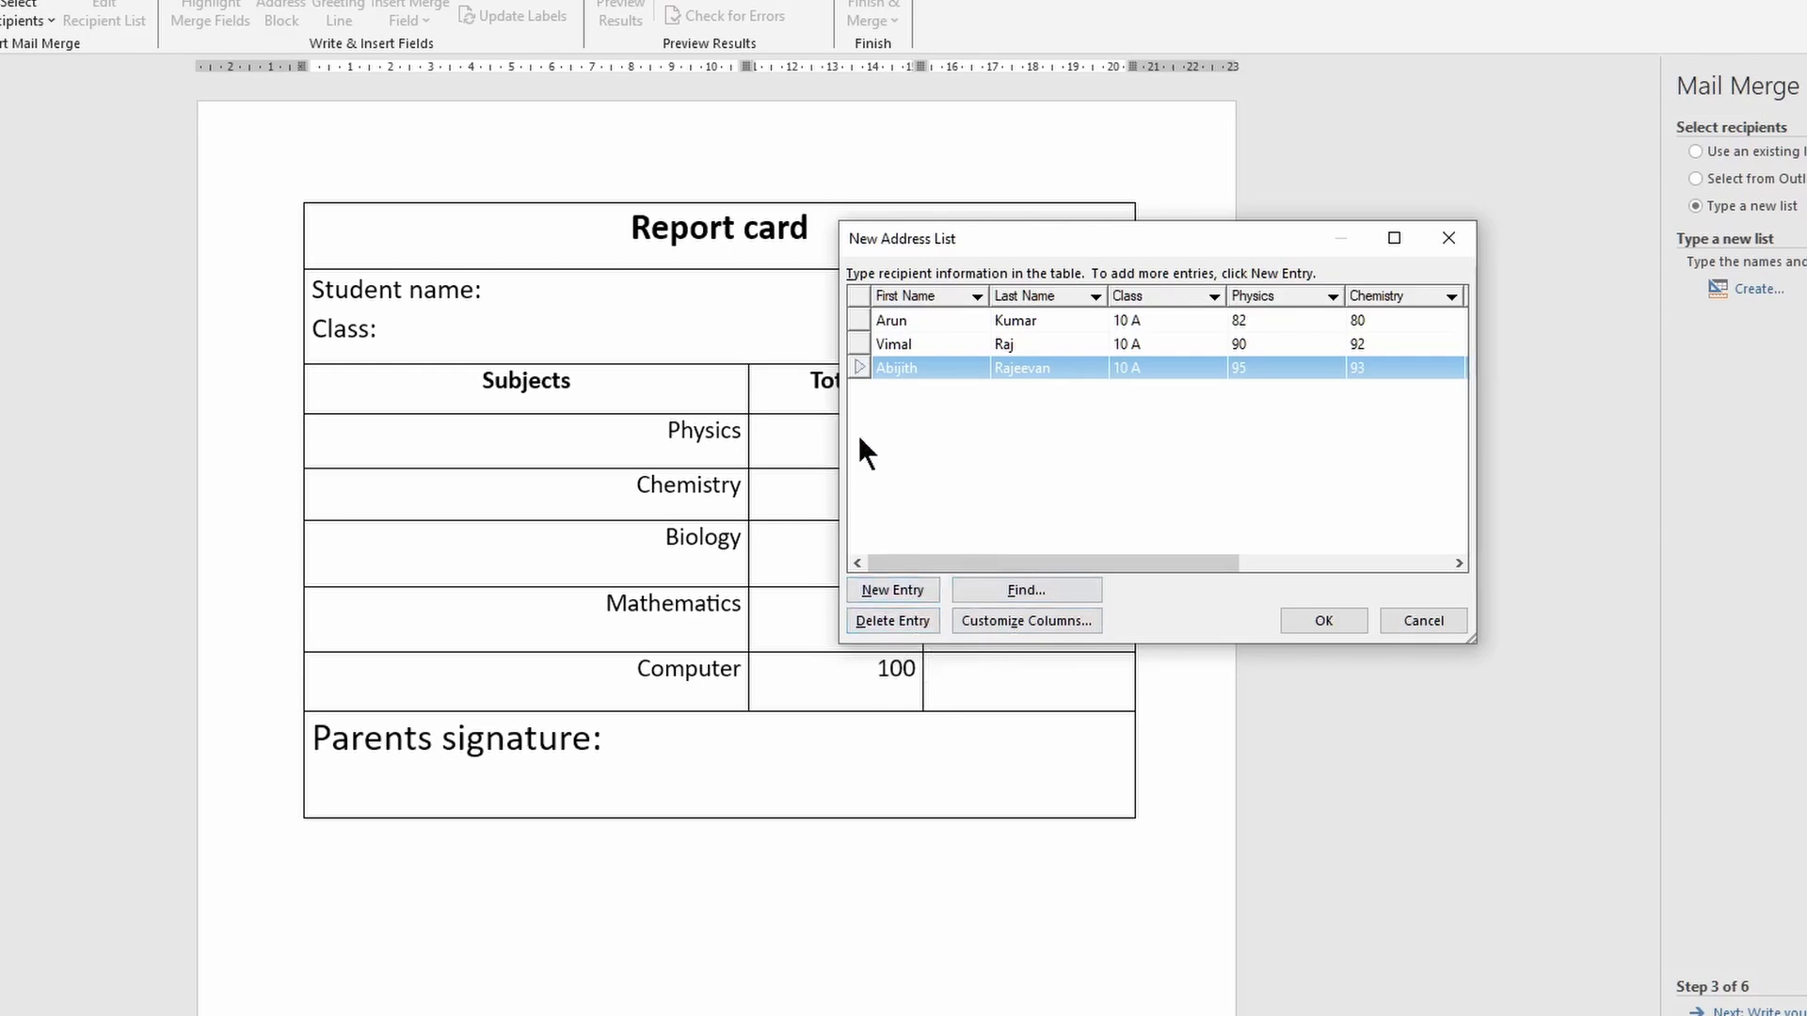
Step: Review the three student rows across all columns, then confirm the new address list
left_click(857, 342)
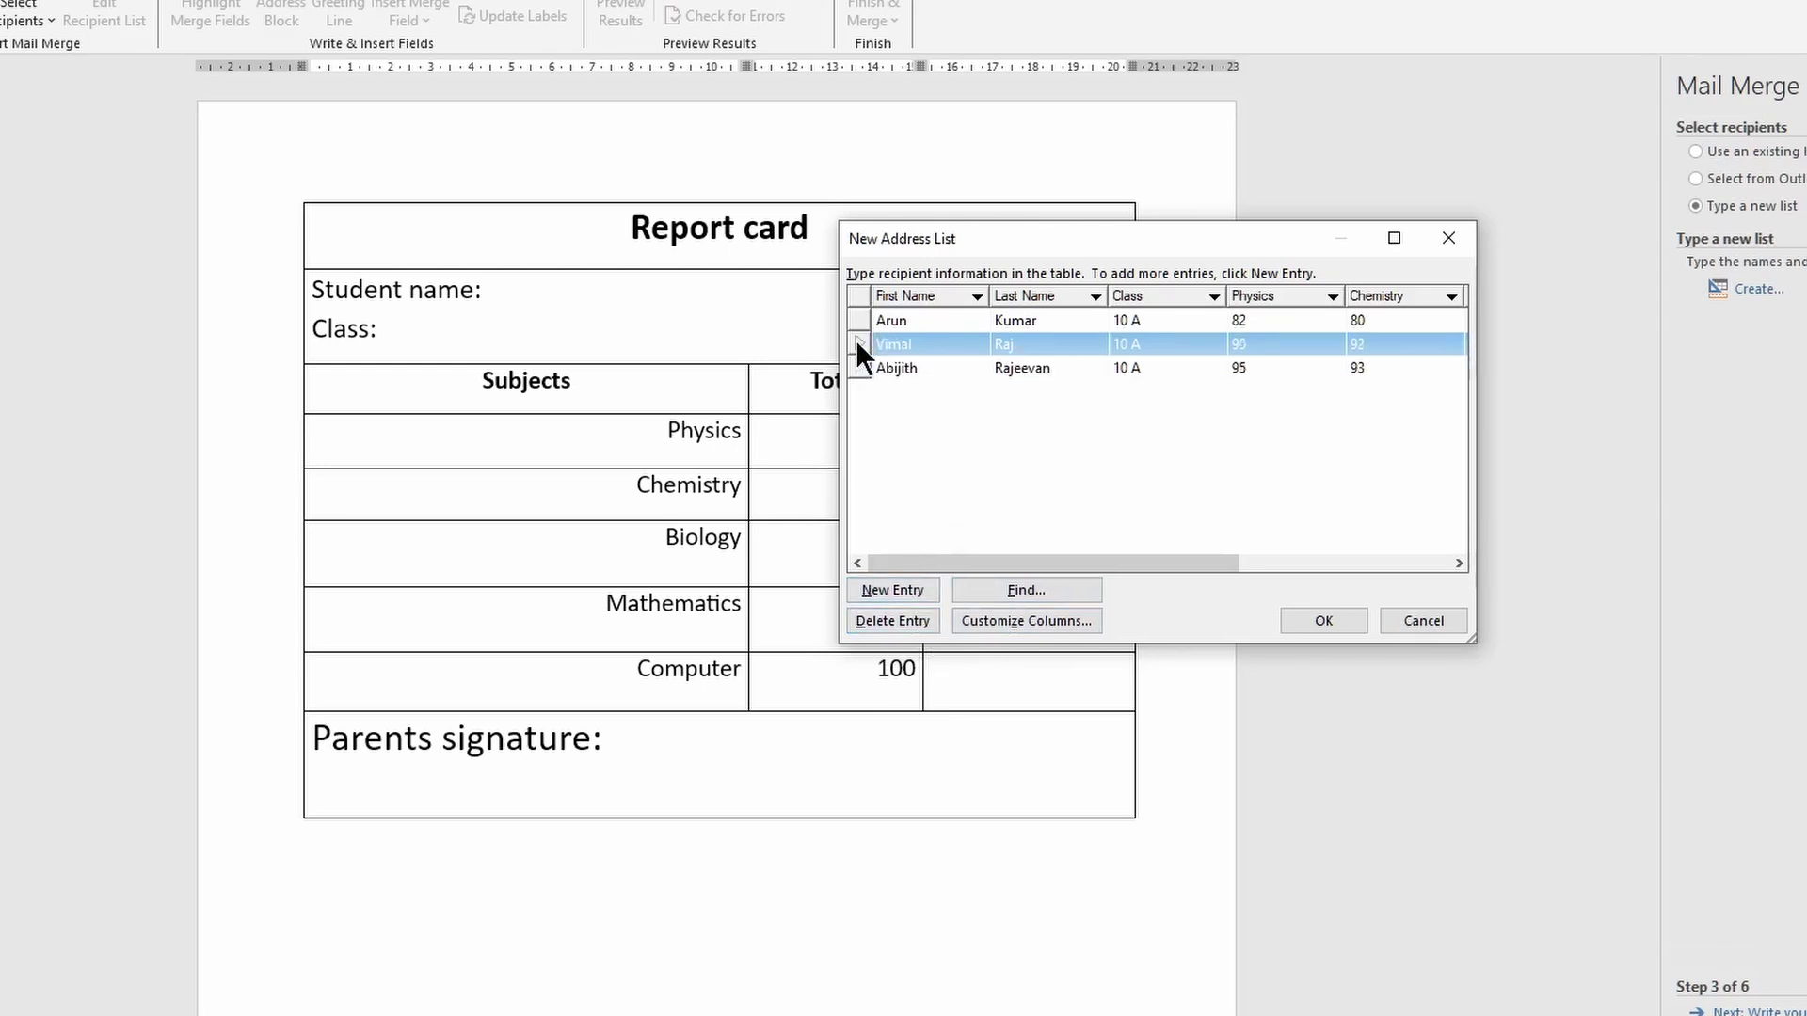
left_click(856, 318)
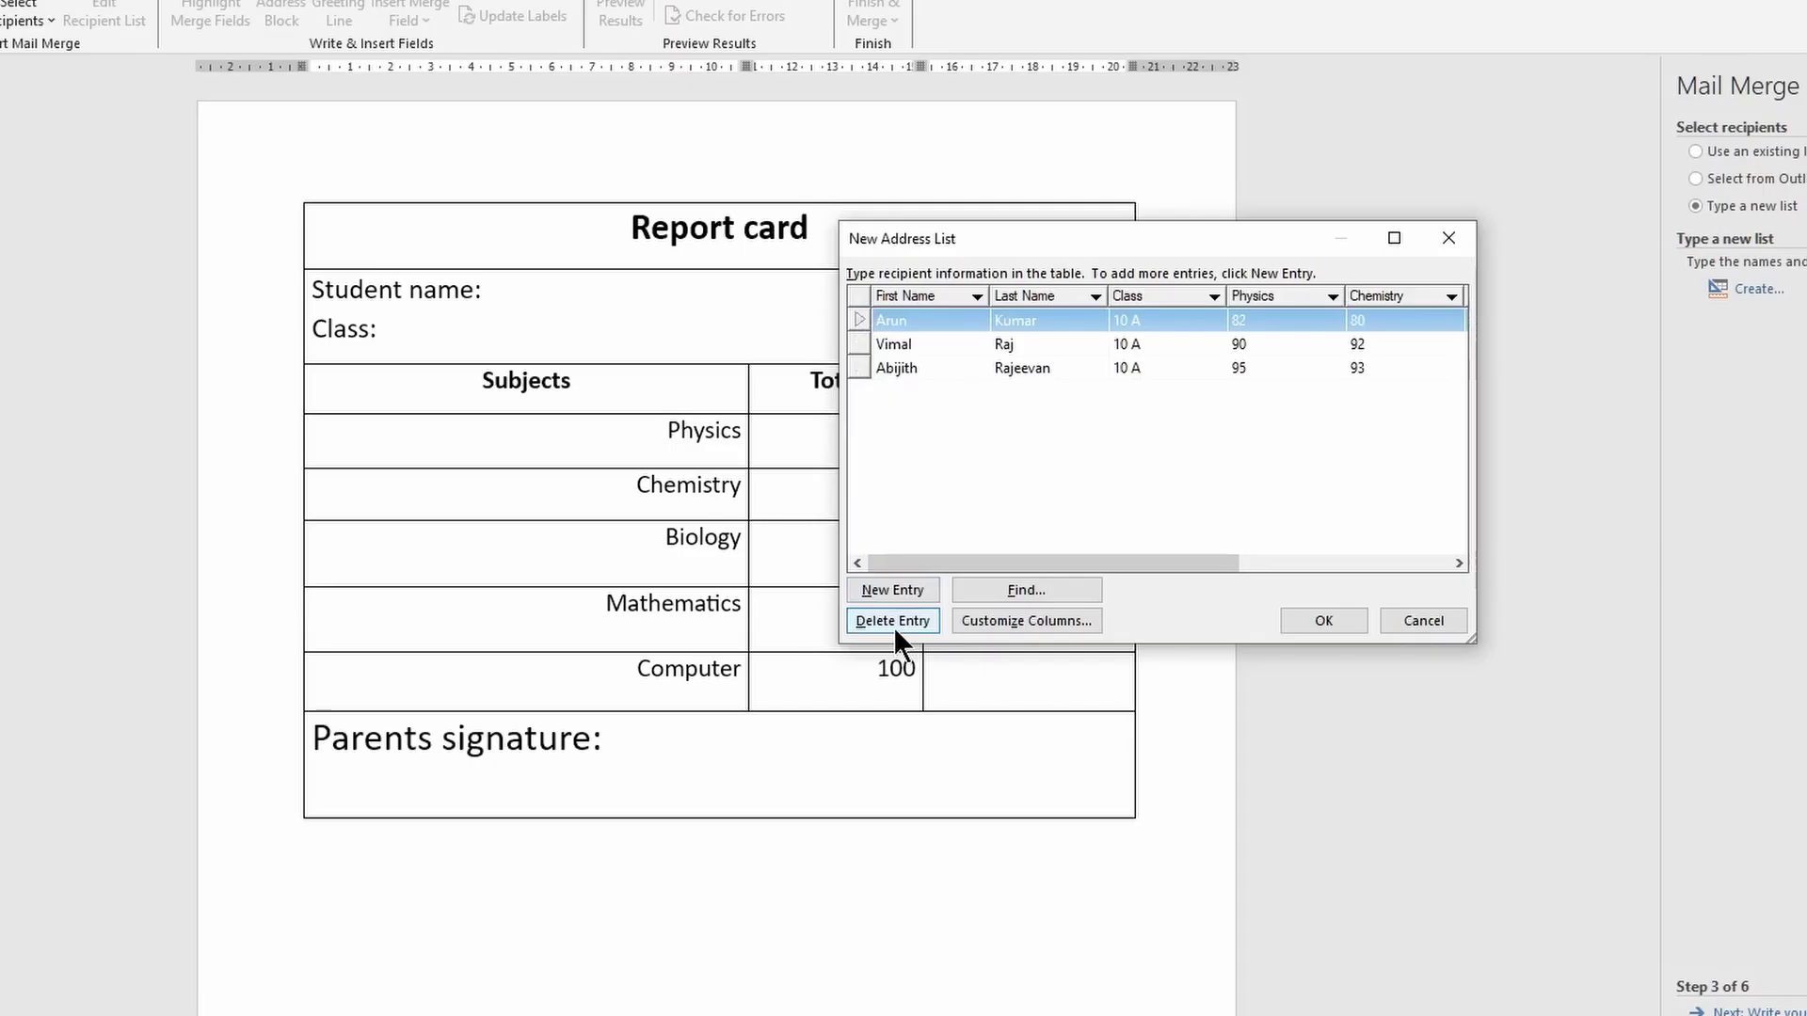
left_click(1031, 591)
scroll(1031, 591, "right", 3)
left_click_drag(1144, 567, 815, 556)
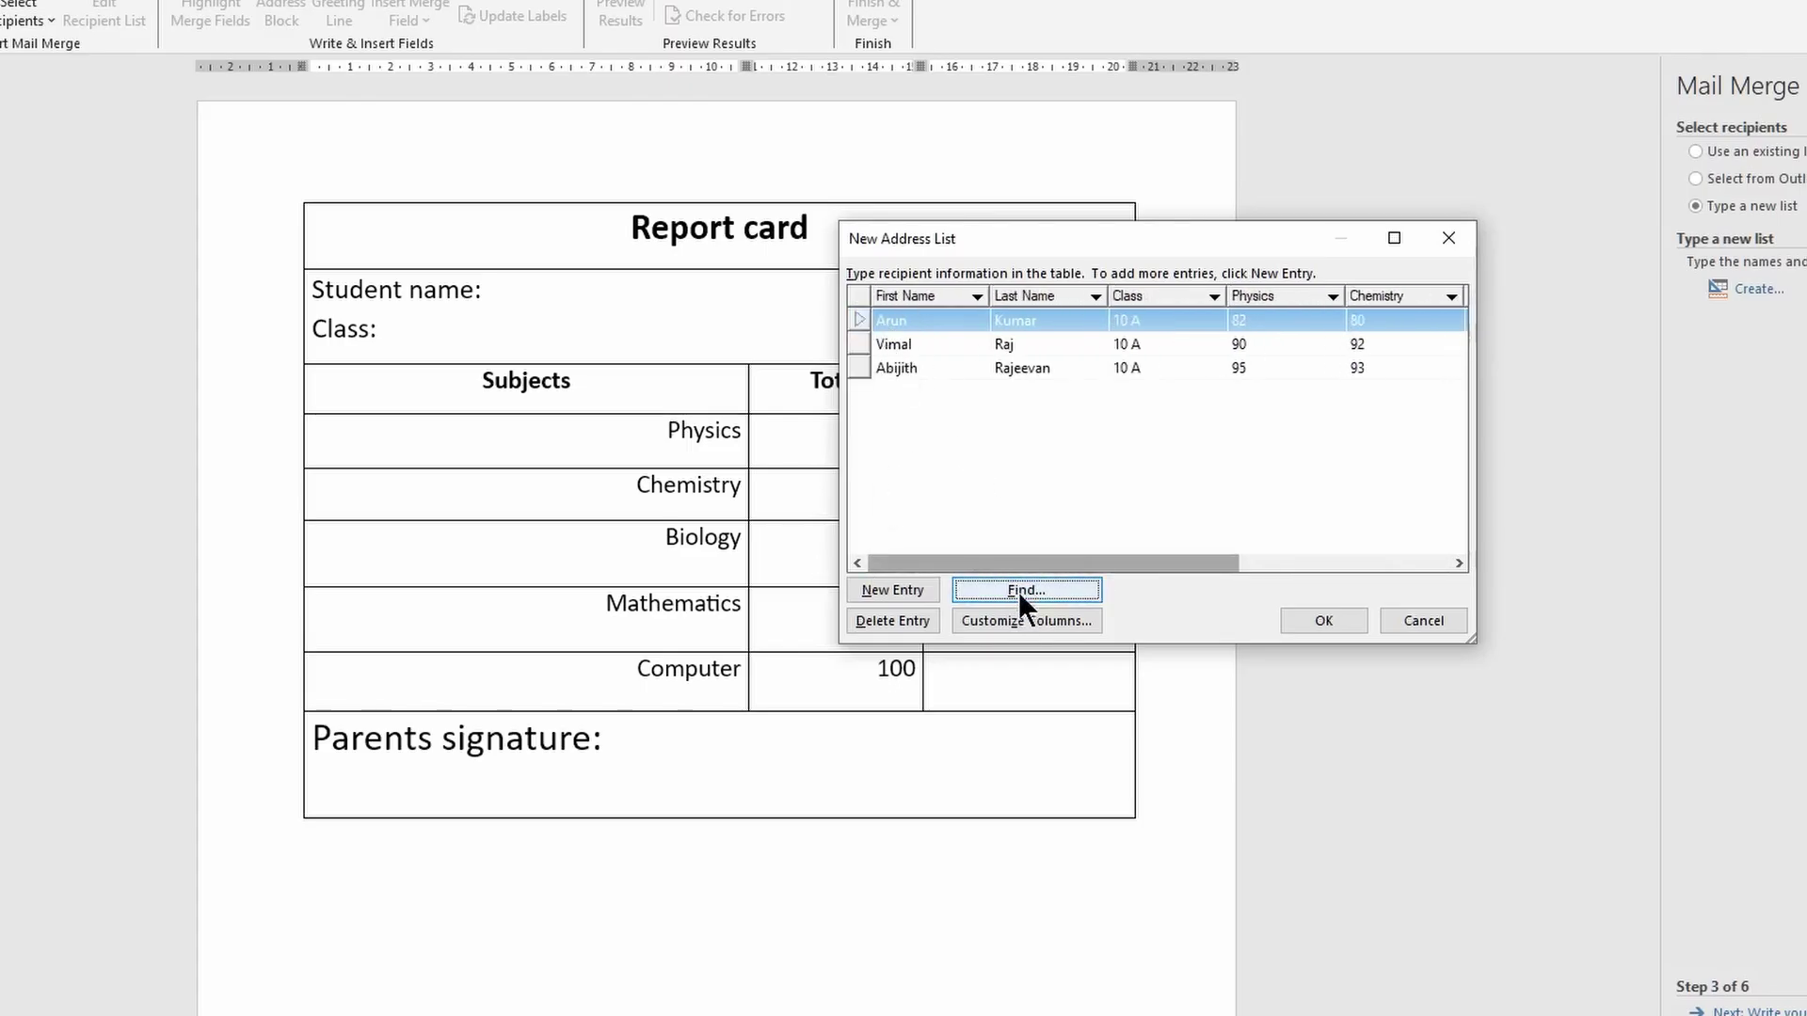
scroll(1013, 584, "right", 3)
left_click_drag(1228, 559, 887, 563)
left_click(1323, 623)
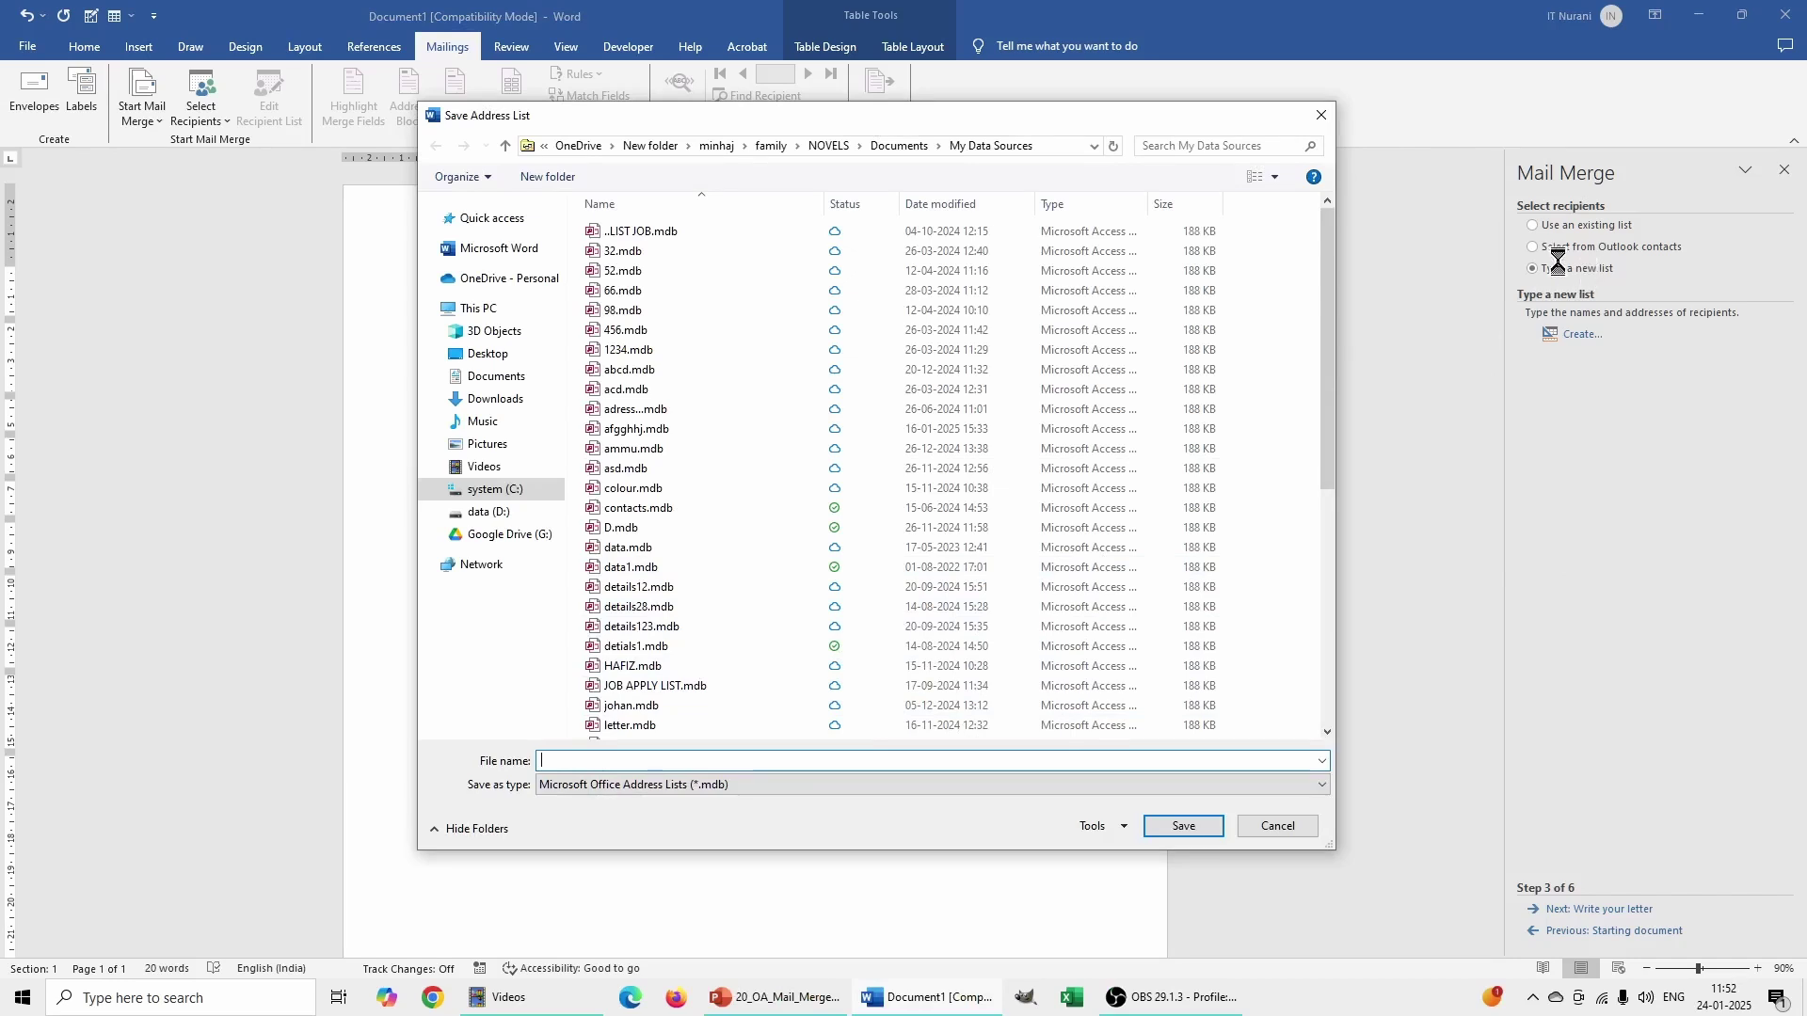
Step: Save the address list as testing on the Desktop
left_click(505, 533)
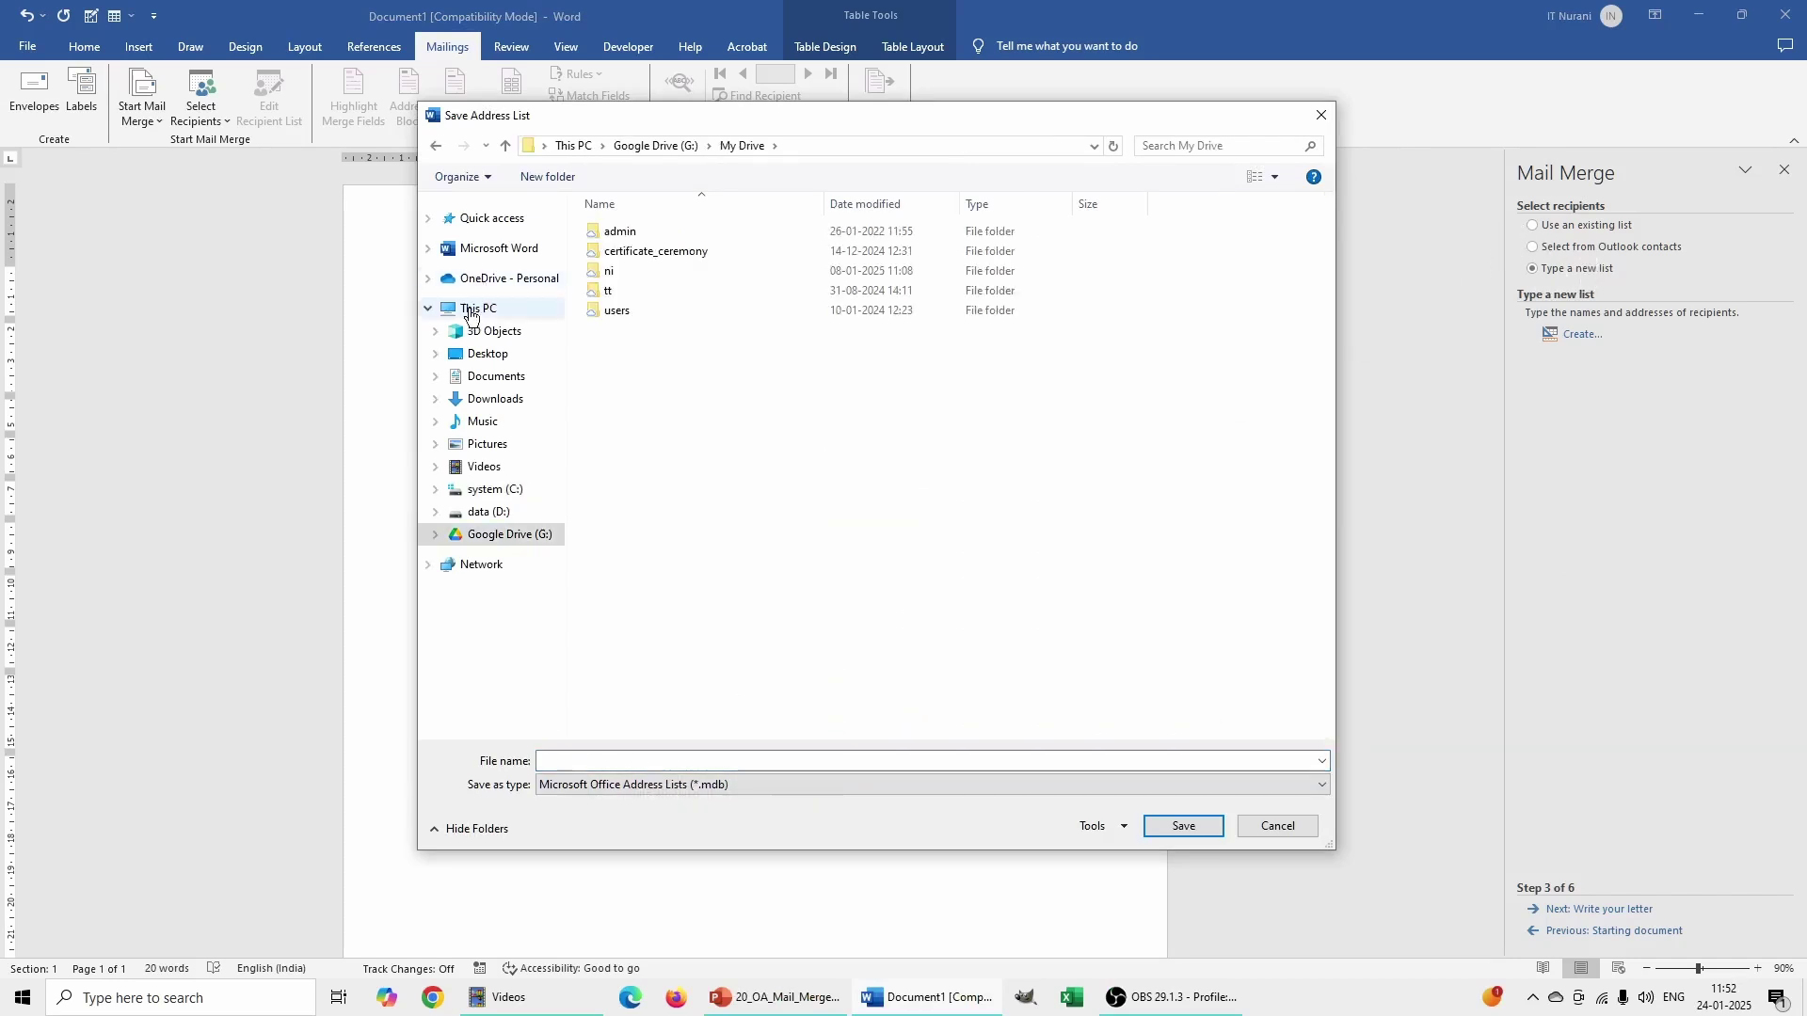
left_click(492, 356)
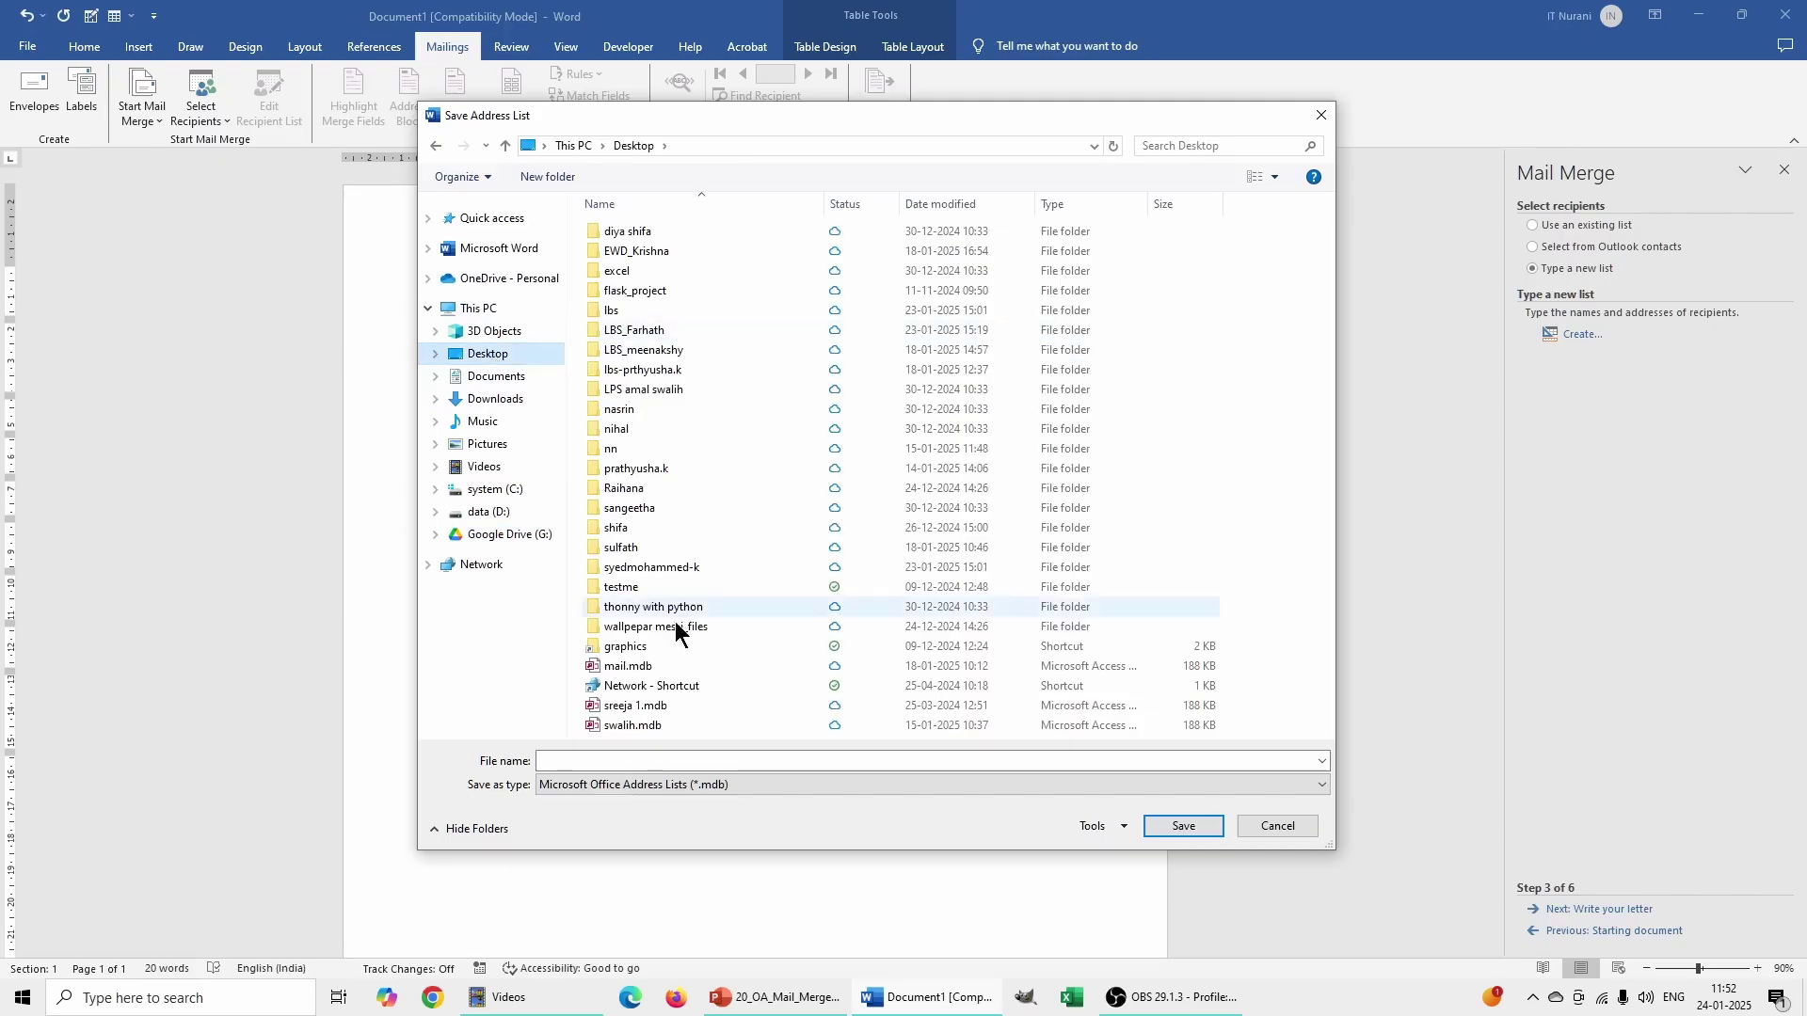
left_click(664, 760)
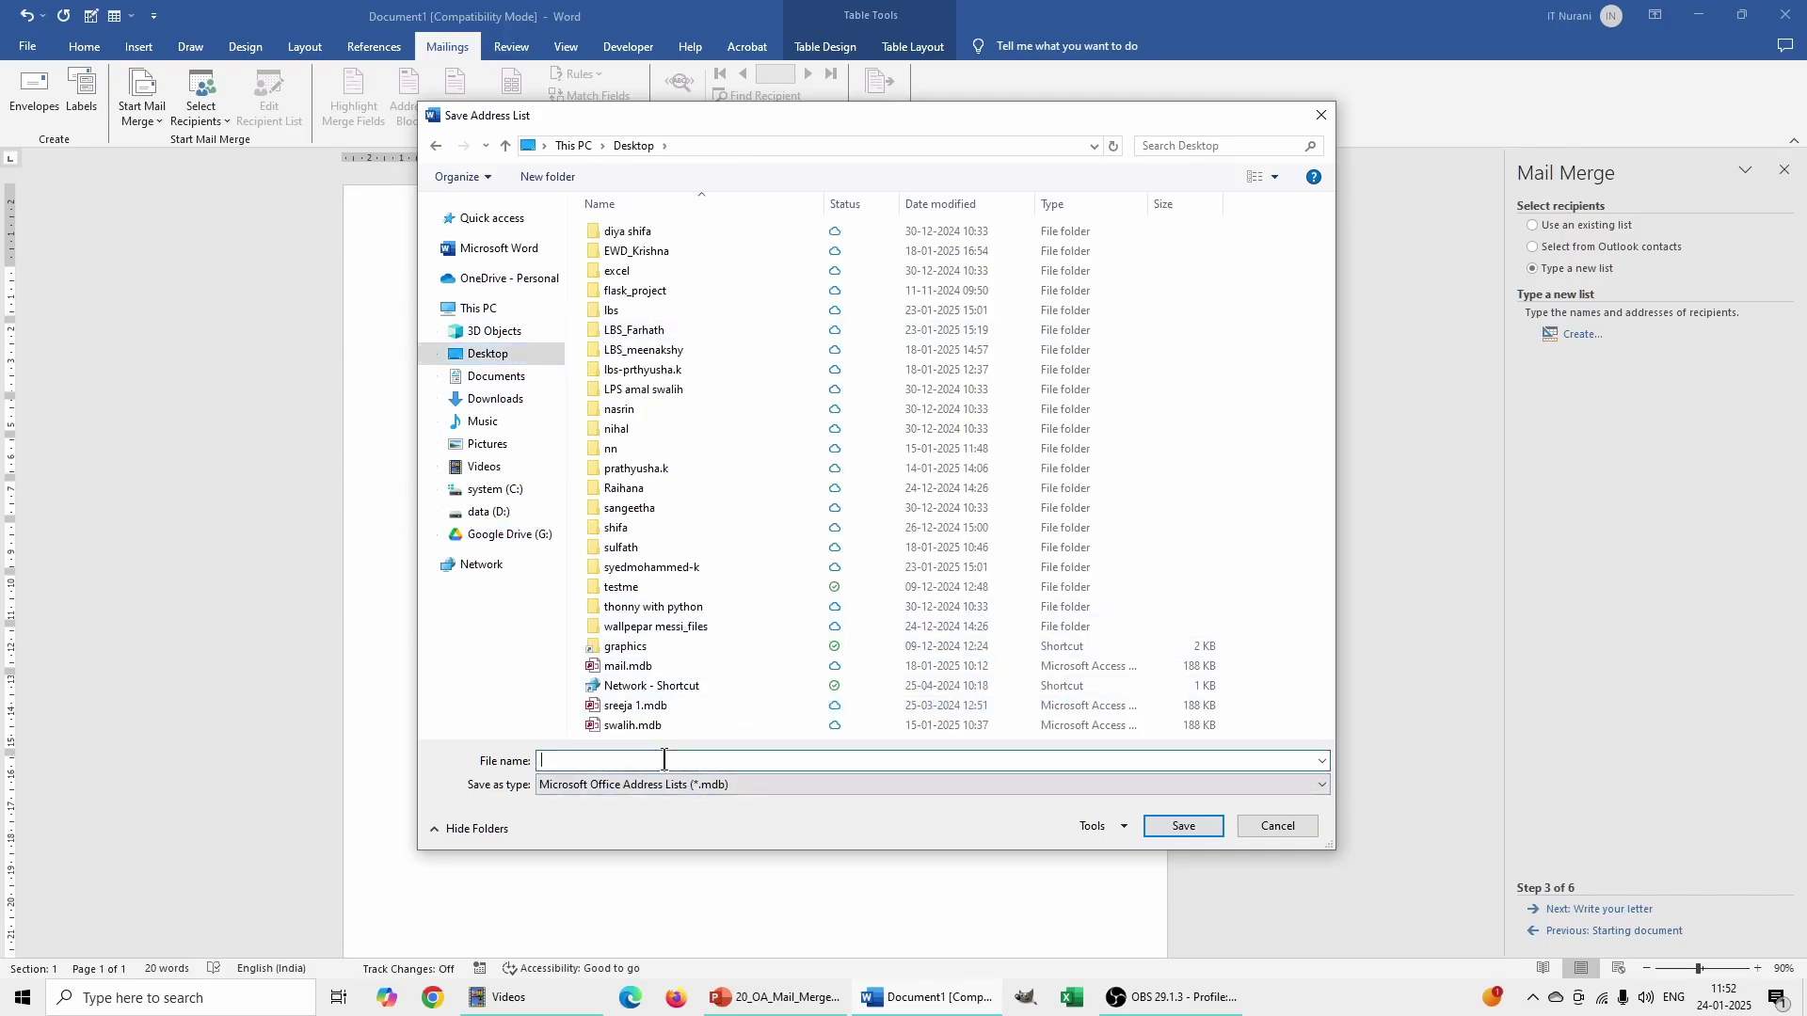
type("test")
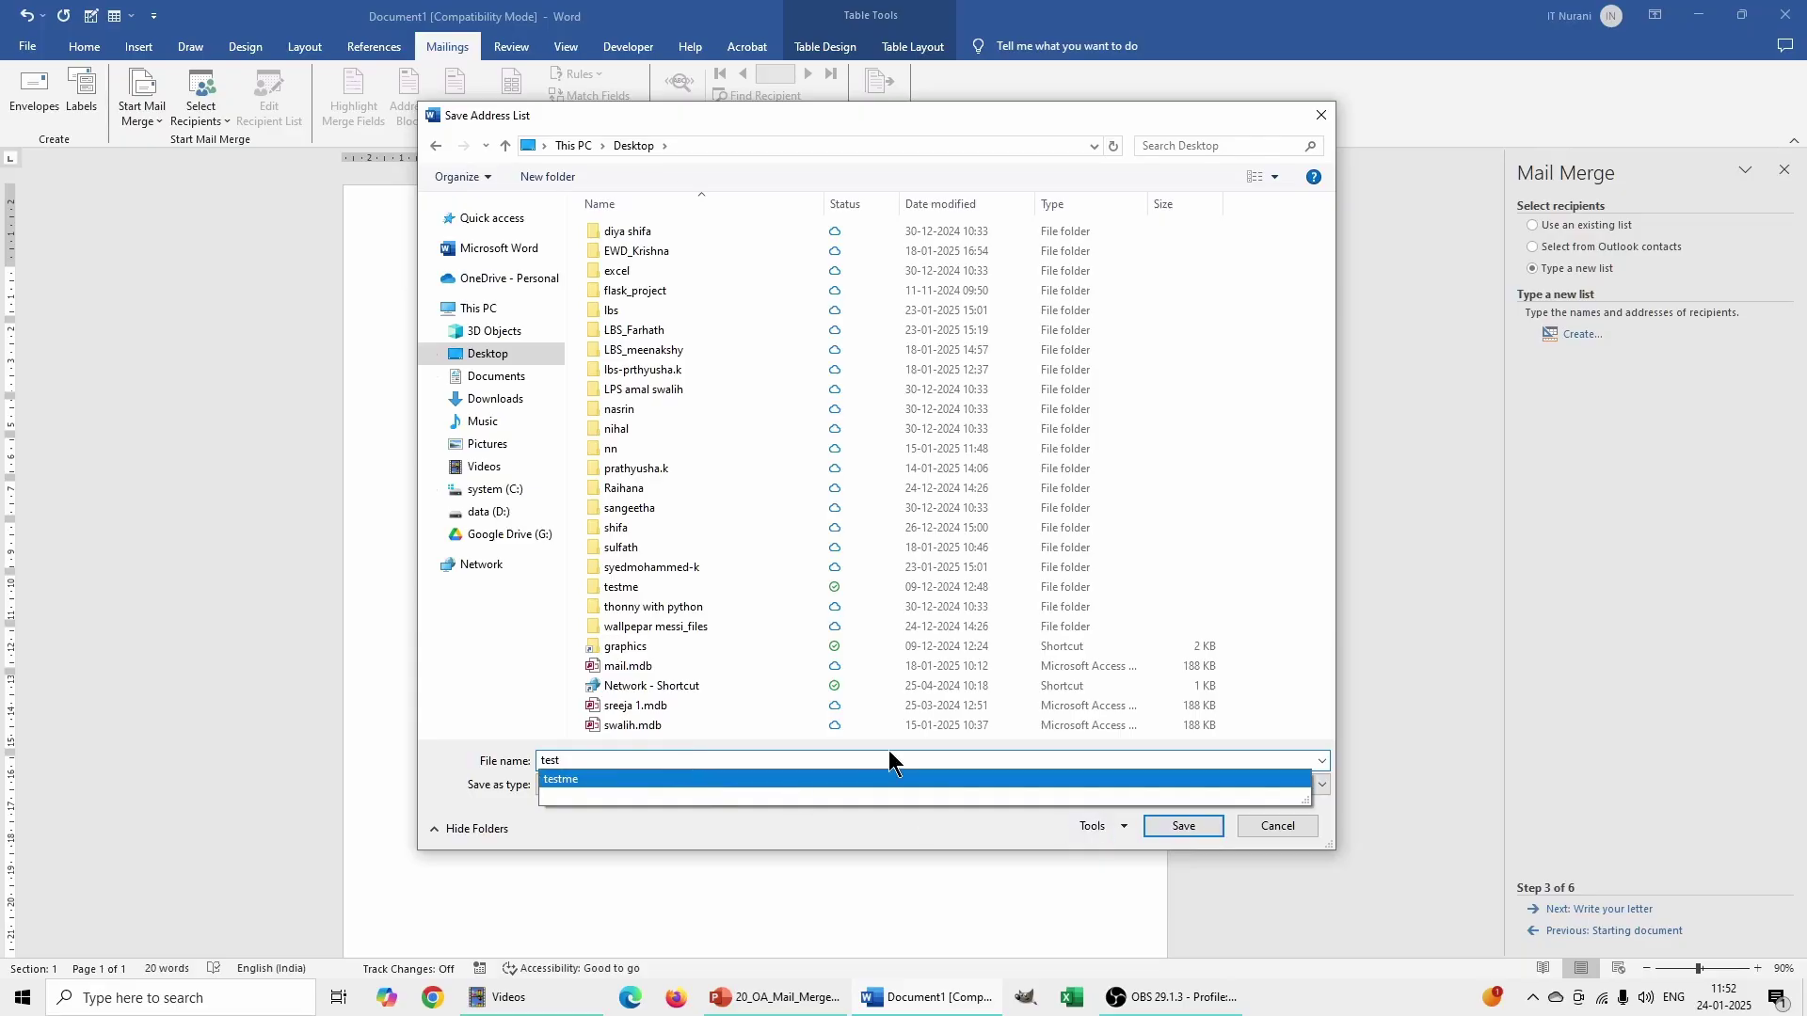
type("ing")
left_click(1178, 827)
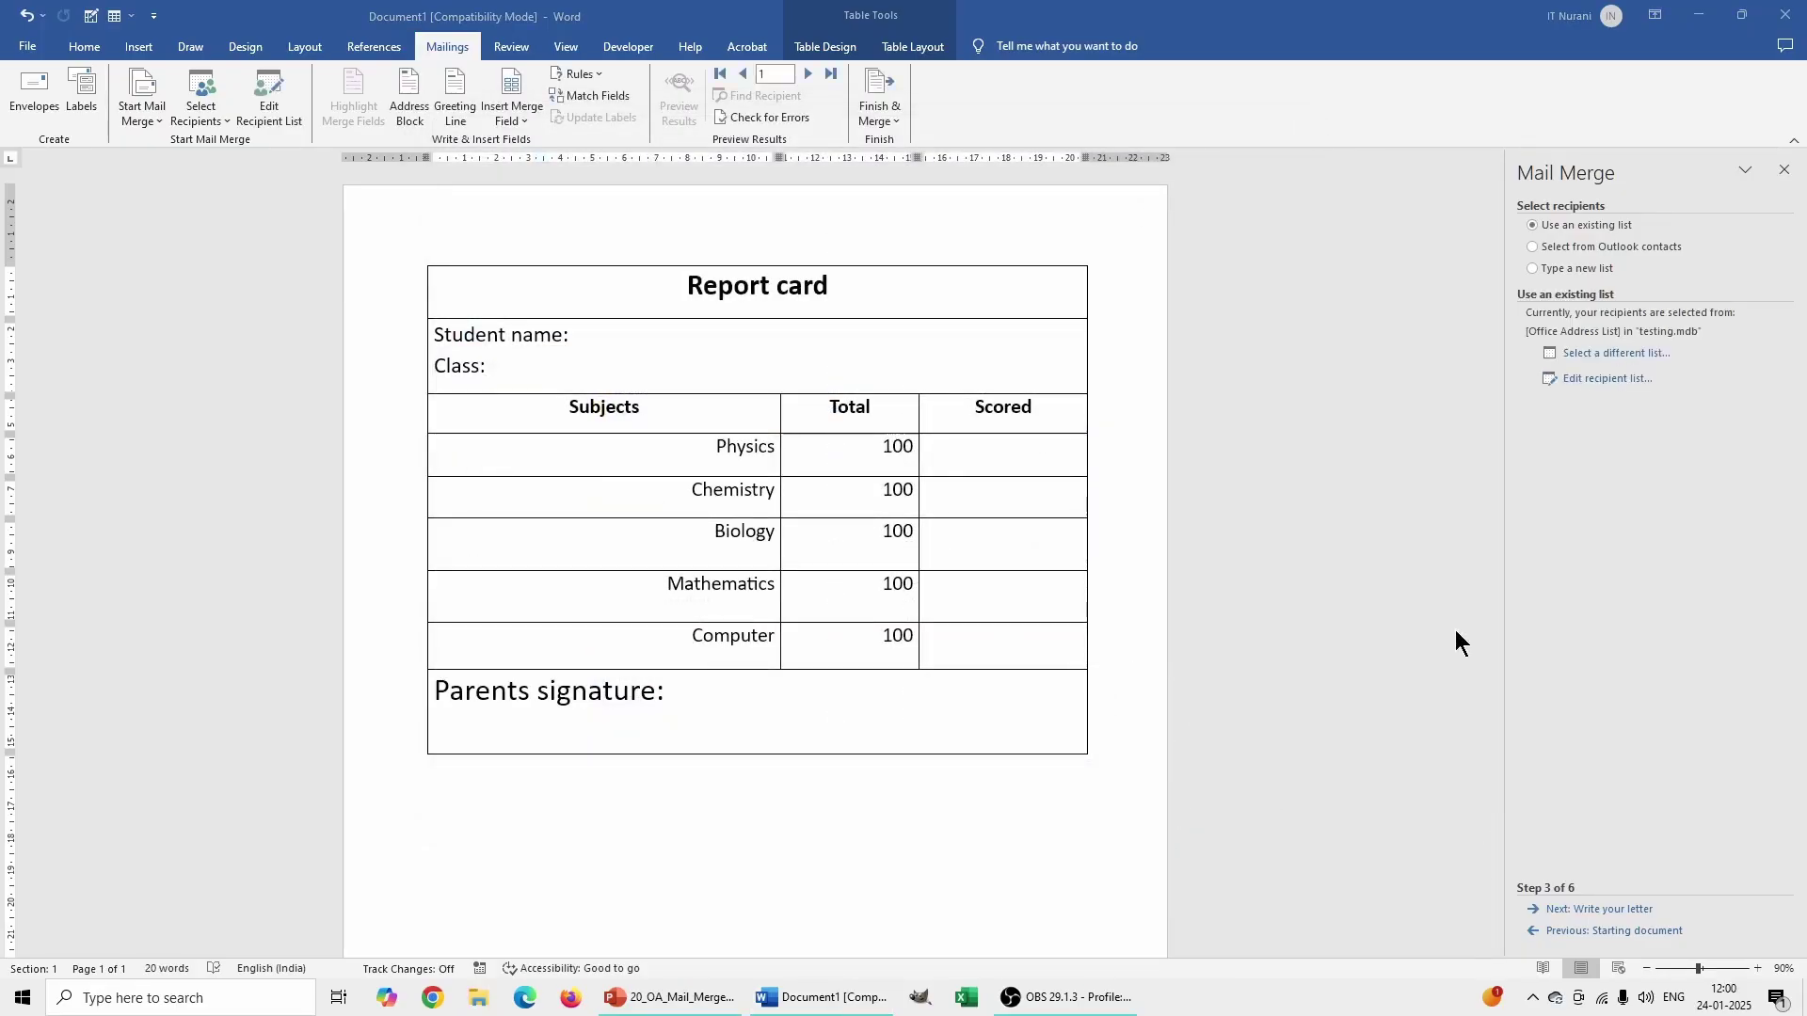
Step: Open the recipient list to review the three students from testing.mdb
left_click(1590, 378)
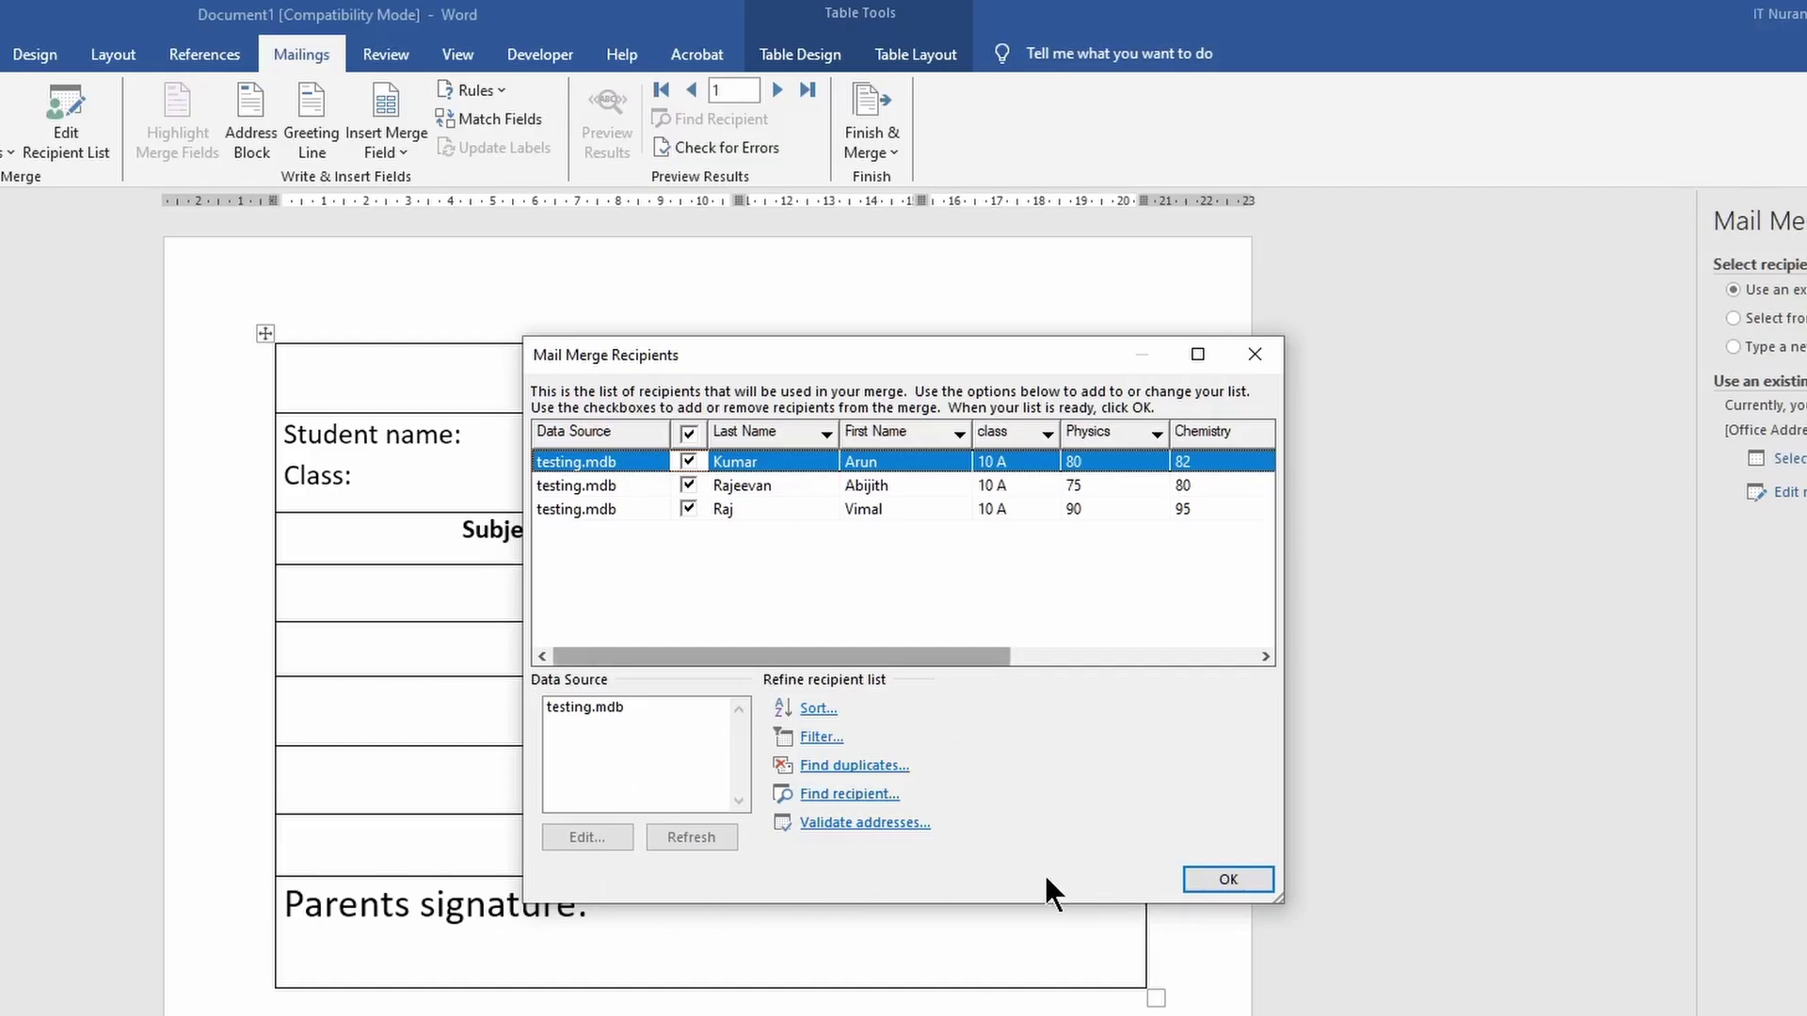
Step: Open testing.mdb's student records for editing and check the three students' rows
left_click(584, 707)
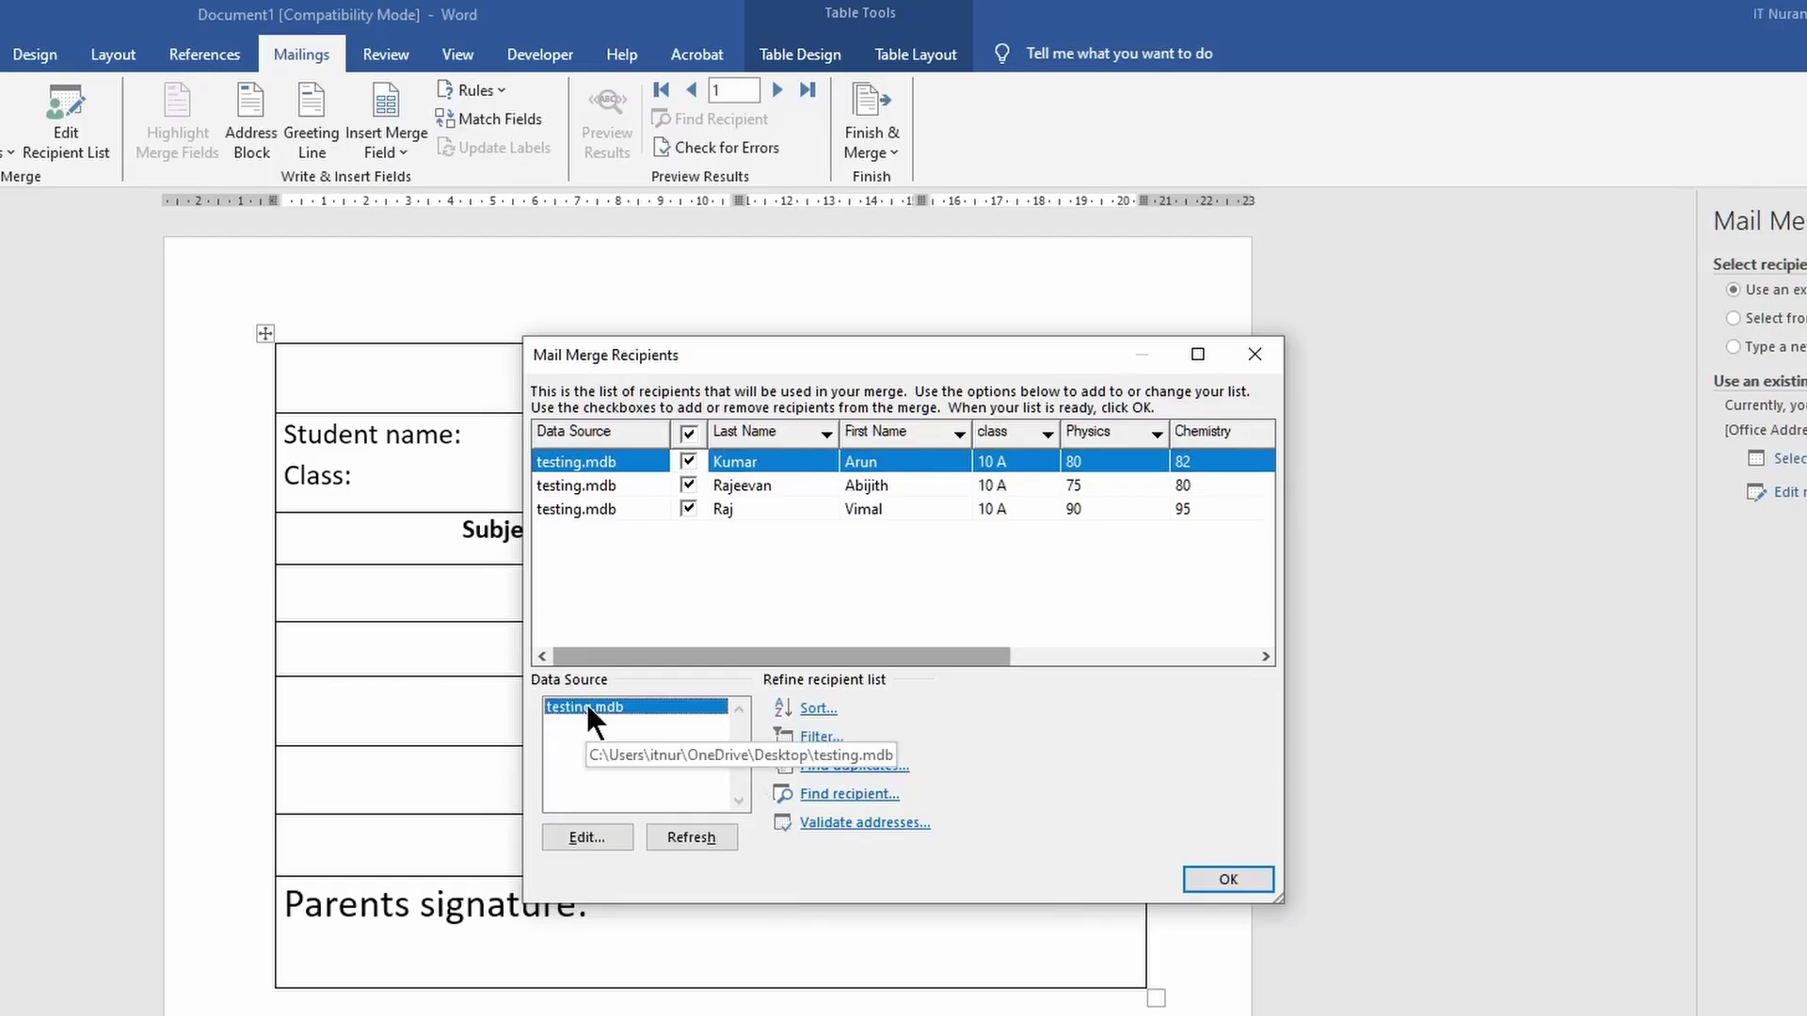
left_click(588, 834)
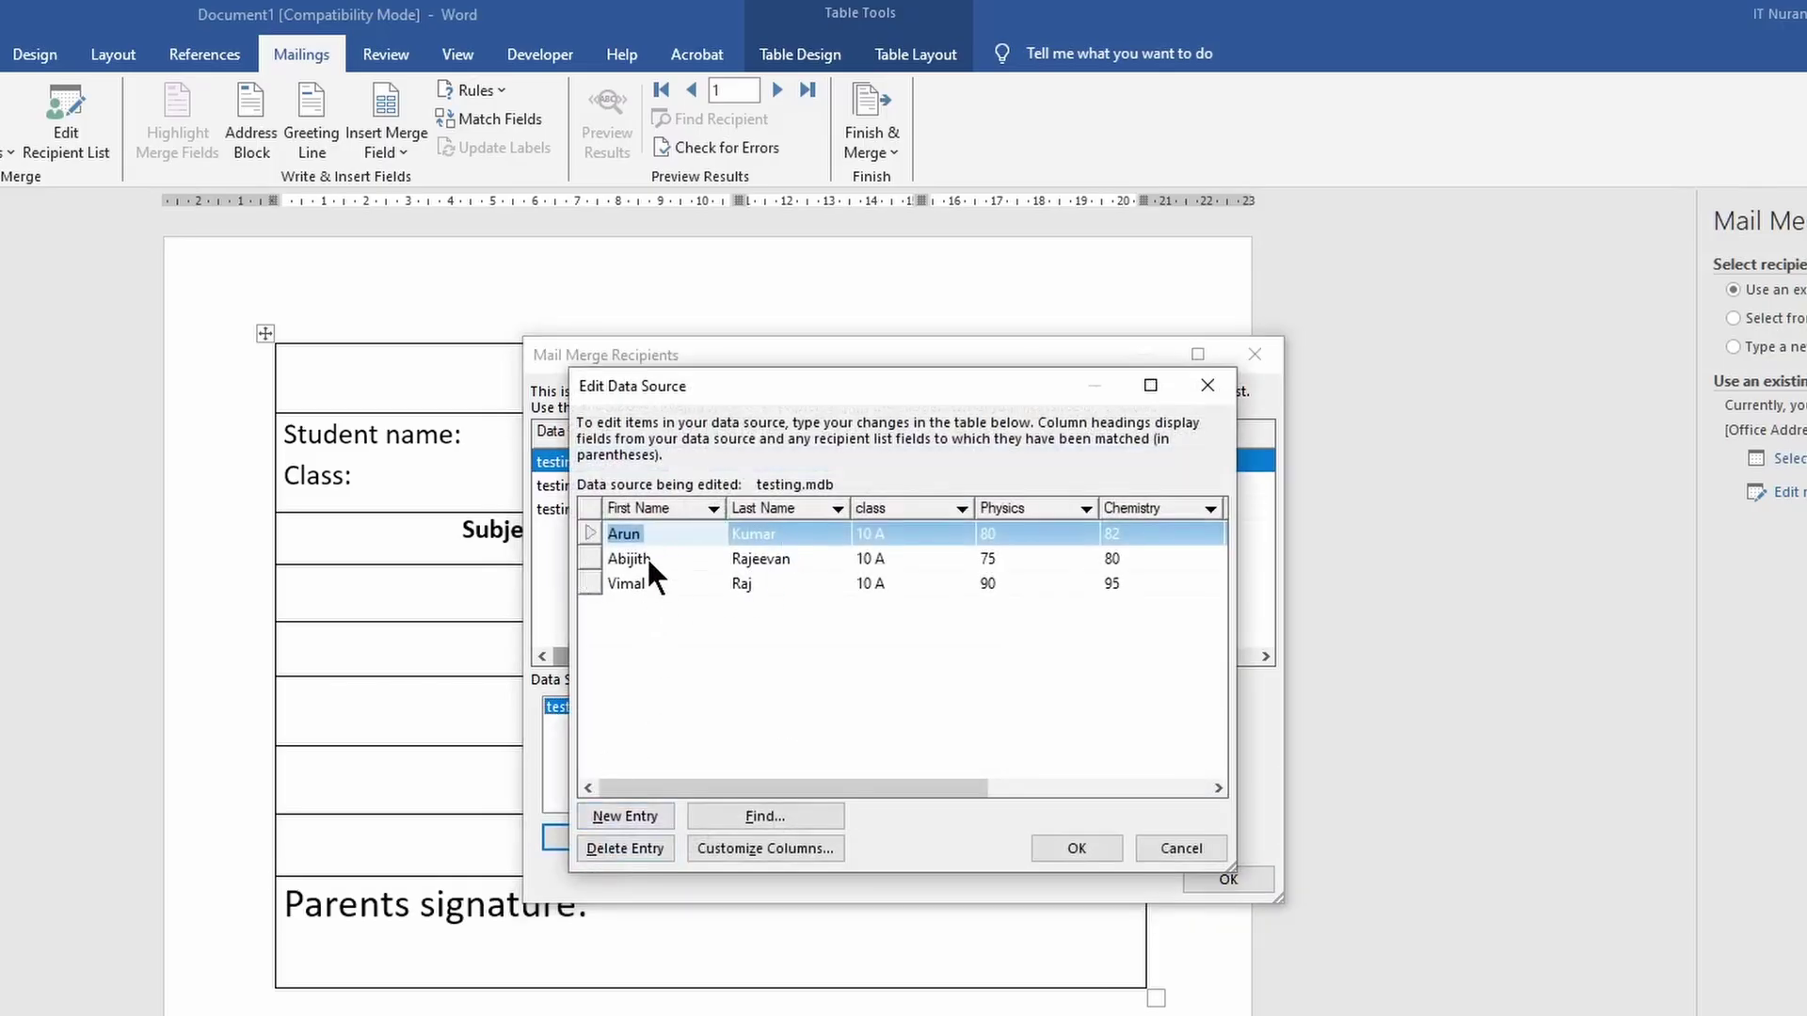
left_click(647, 559)
left_click(646, 584)
left_click(911, 555)
left_click(890, 606)
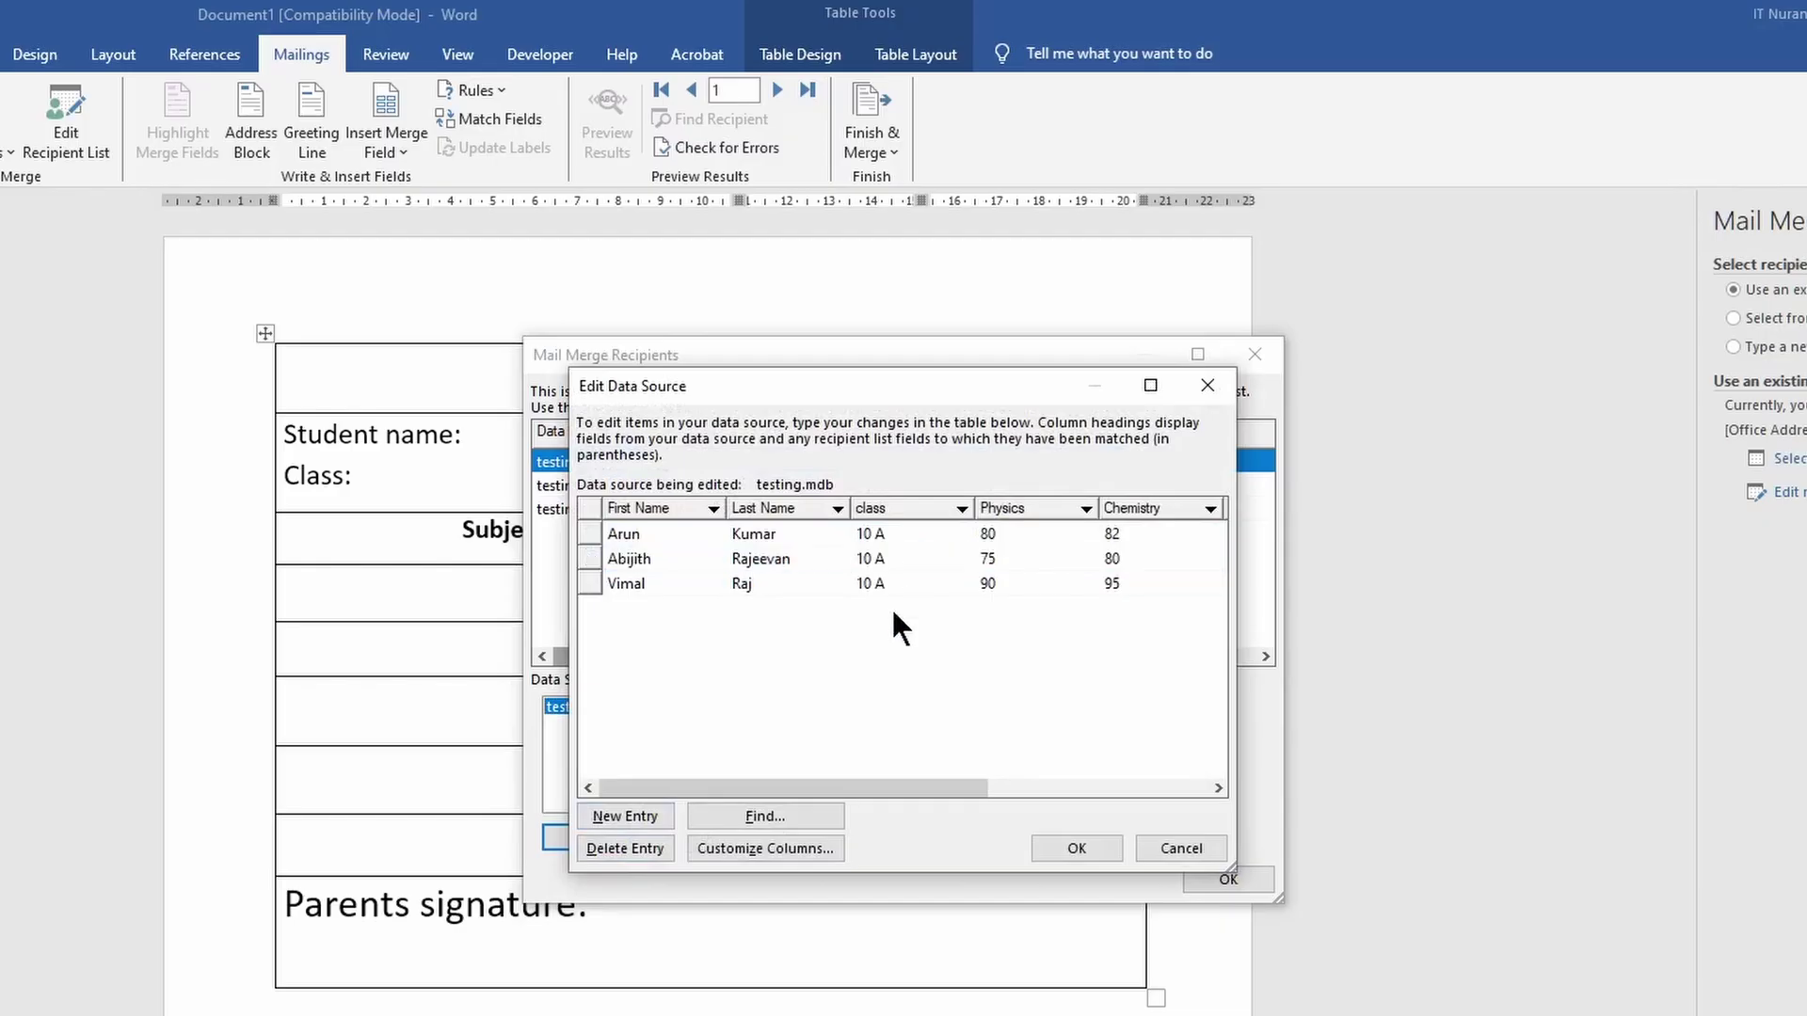
Step: Save the record changes back to testing.mdb and return to the report card
left_click(1073, 852)
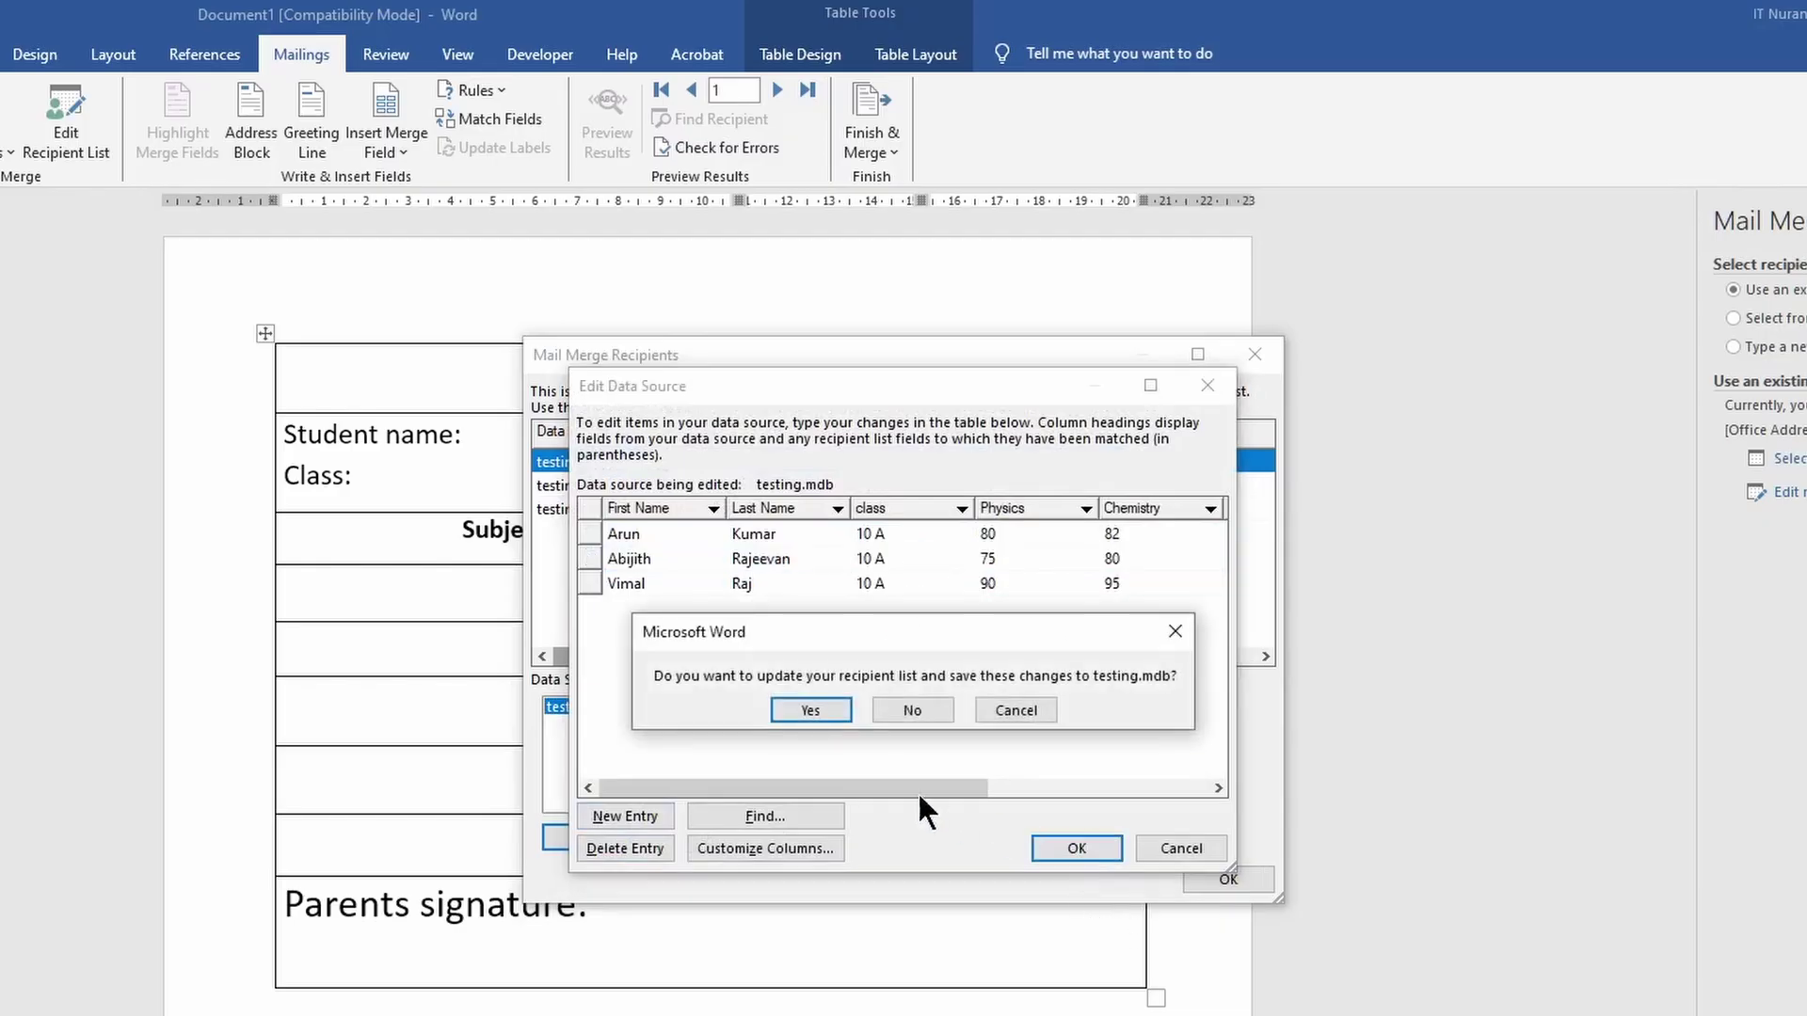
left_click(807, 712)
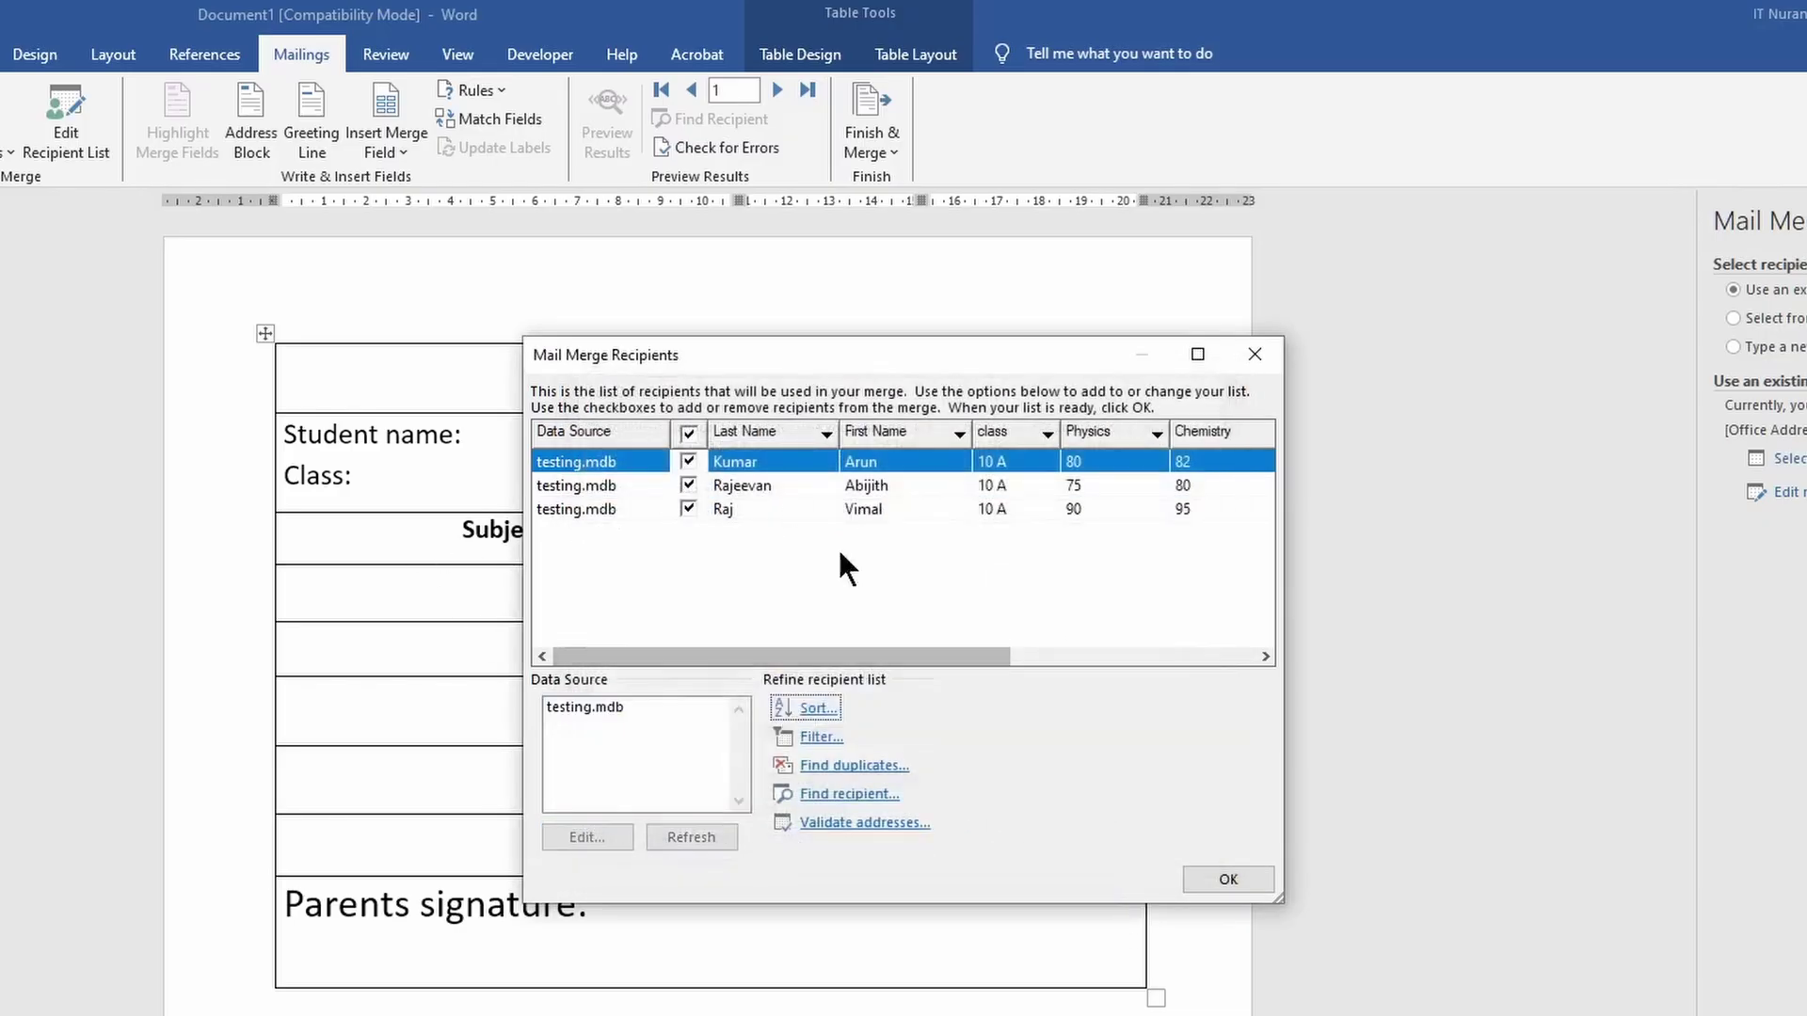
left_click(1219, 878)
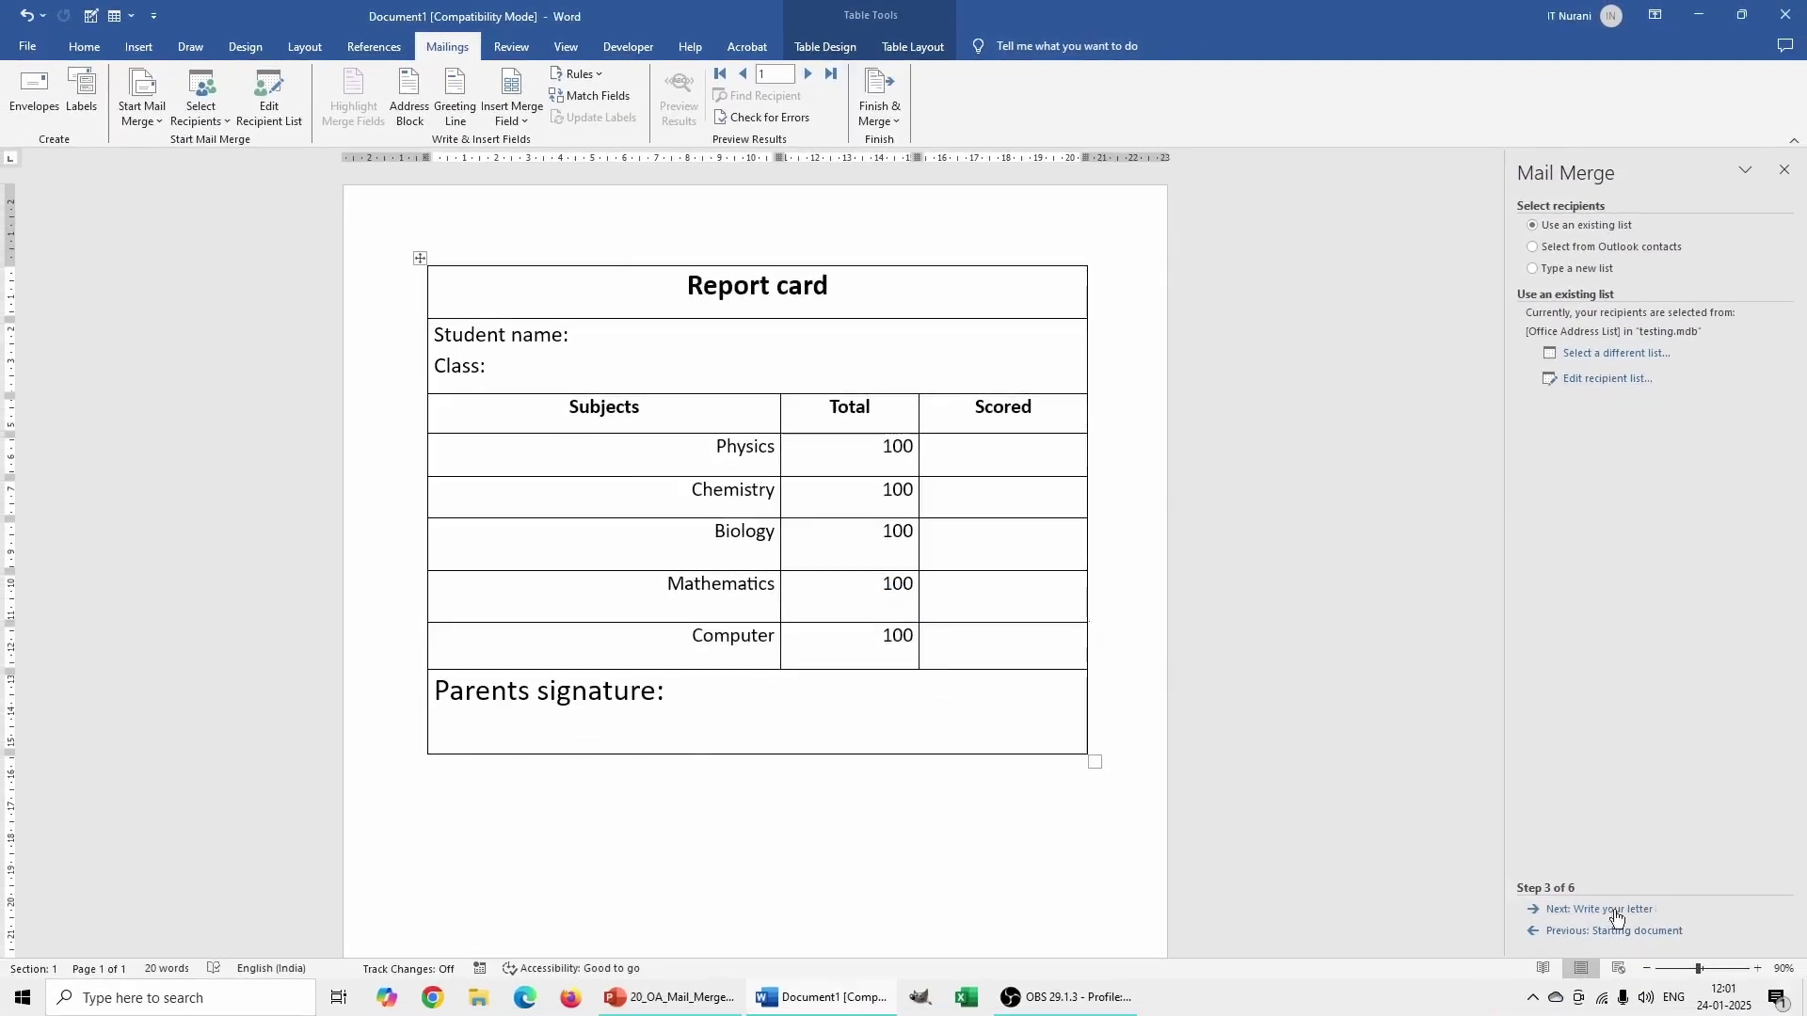
Step: At step 4, insert «First_Name»«Last_Name» after Student name: and «class» after Class:
left_click(1637, 913)
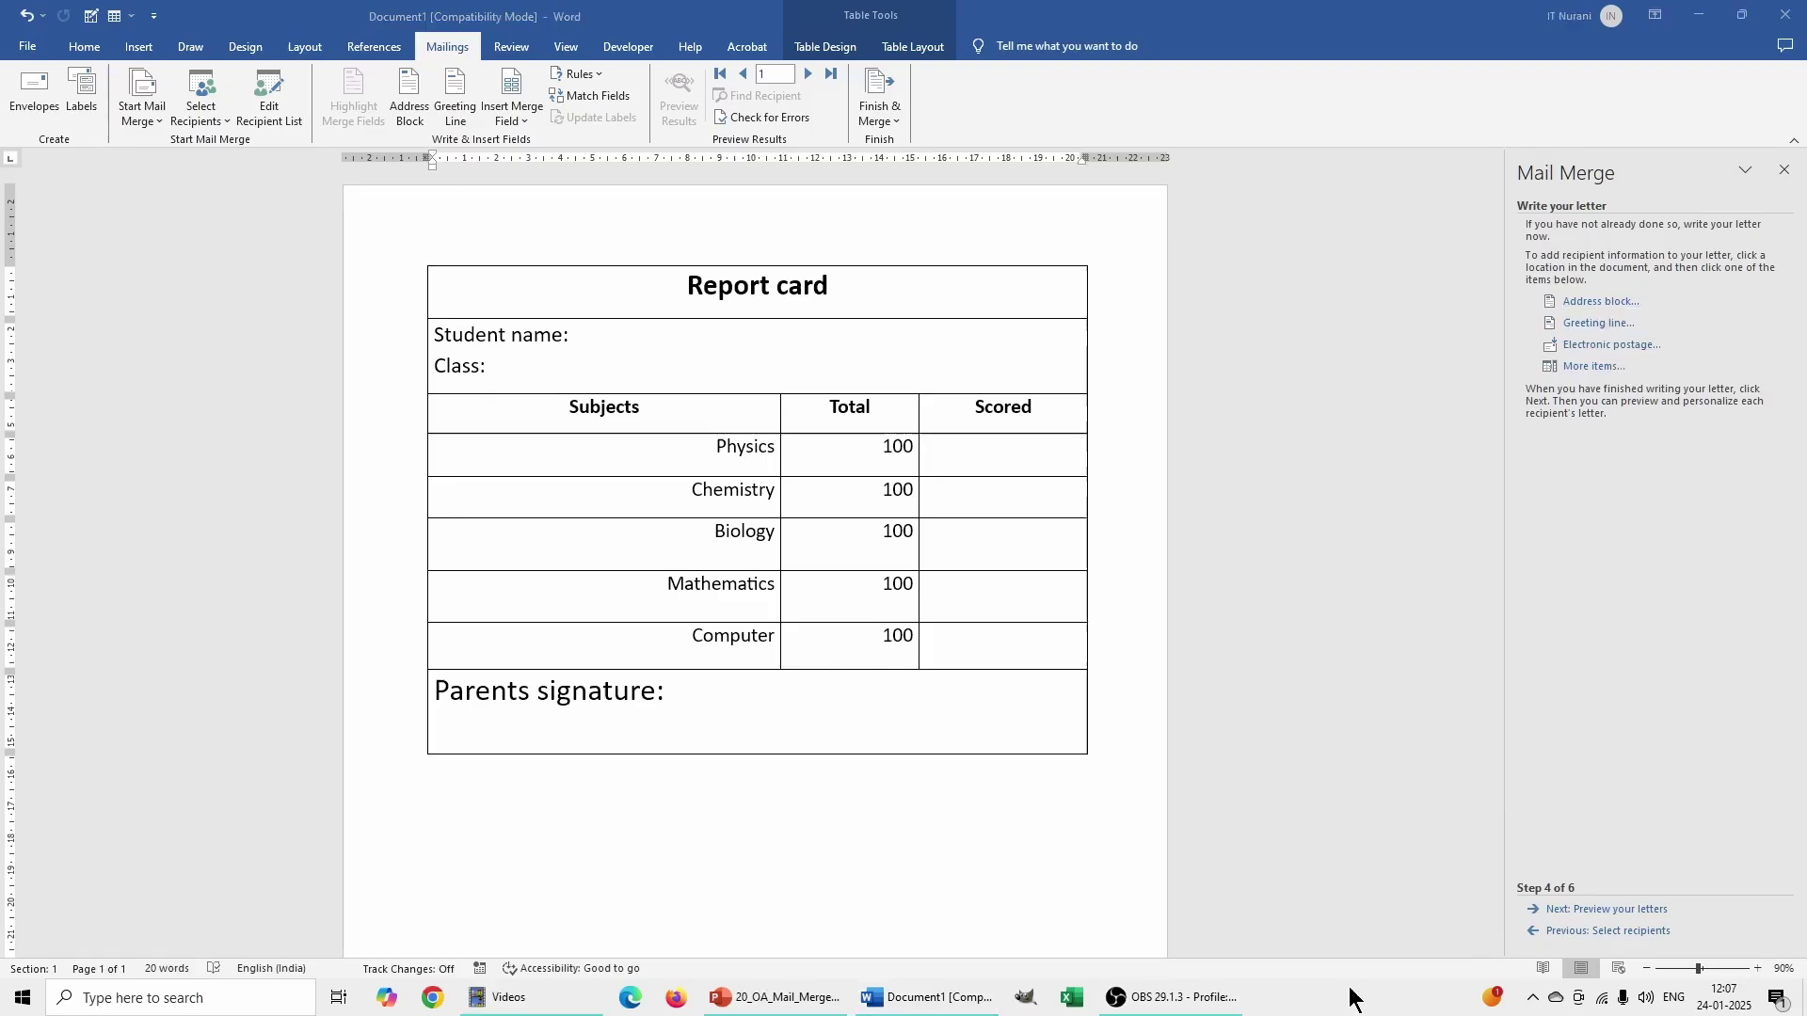
left_click(1586, 373)
left_click_drag(1302, 323, 1251, 363)
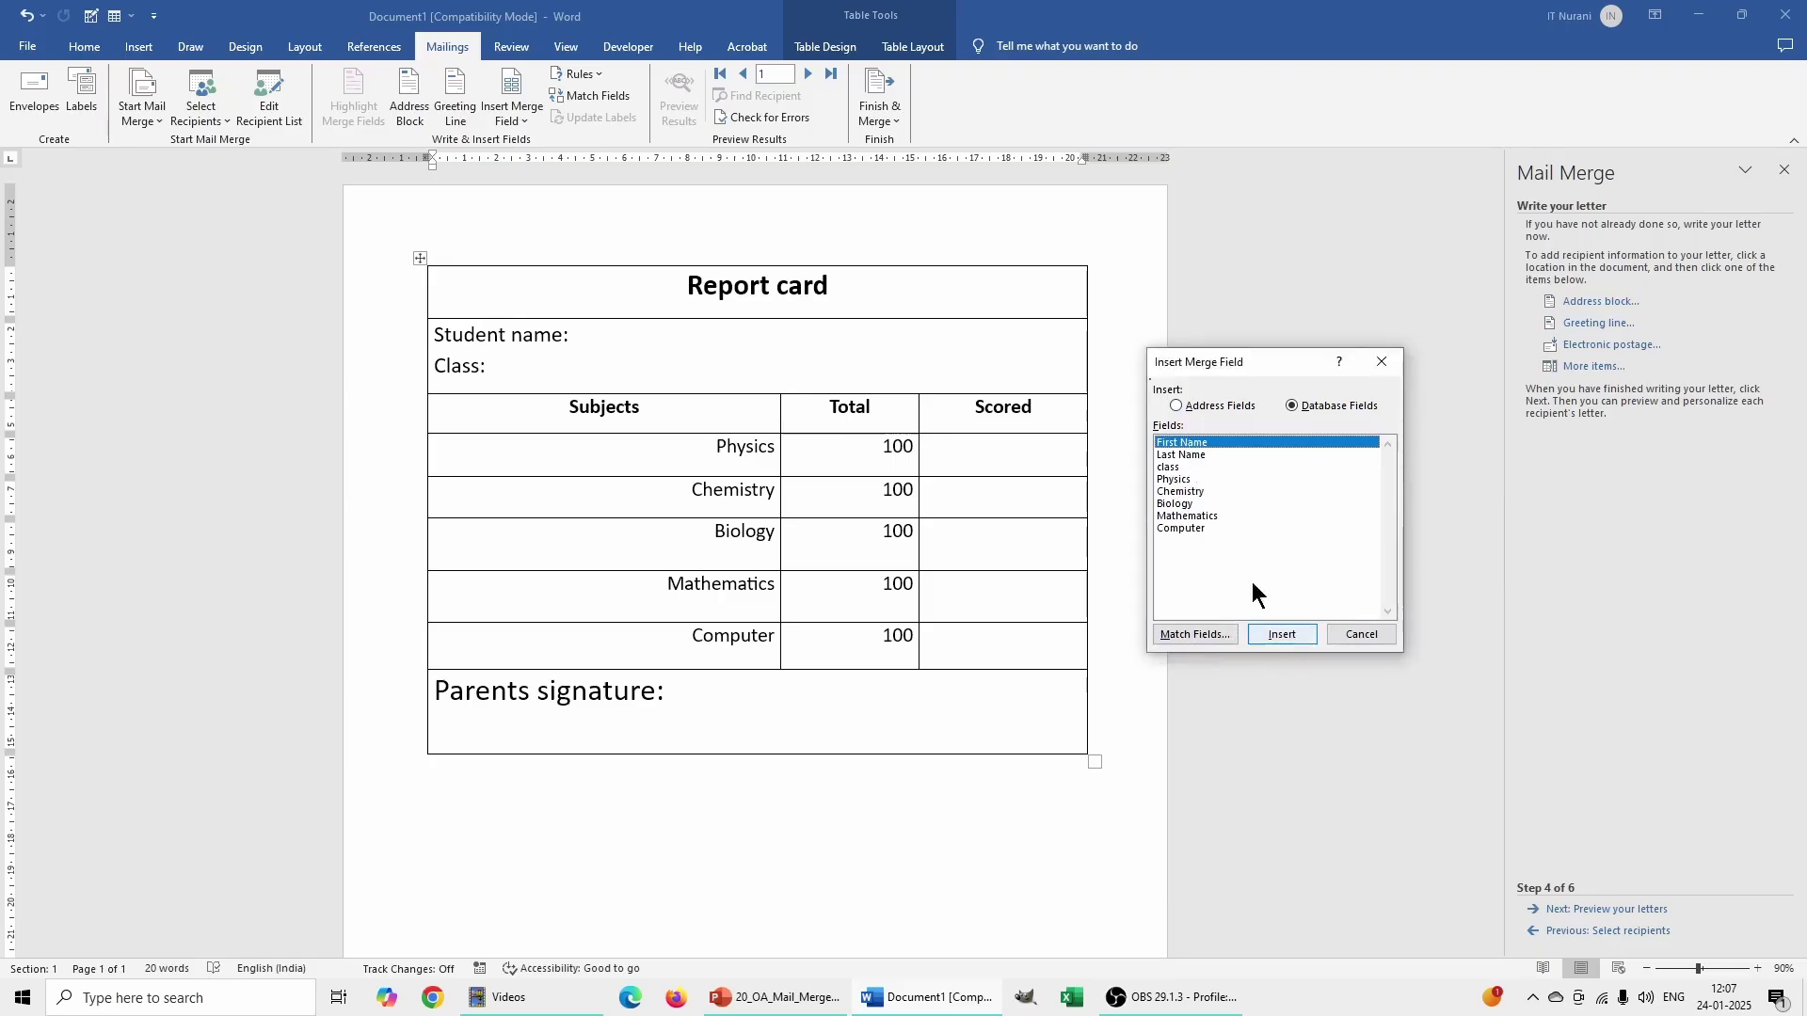
left_click(1282, 636)
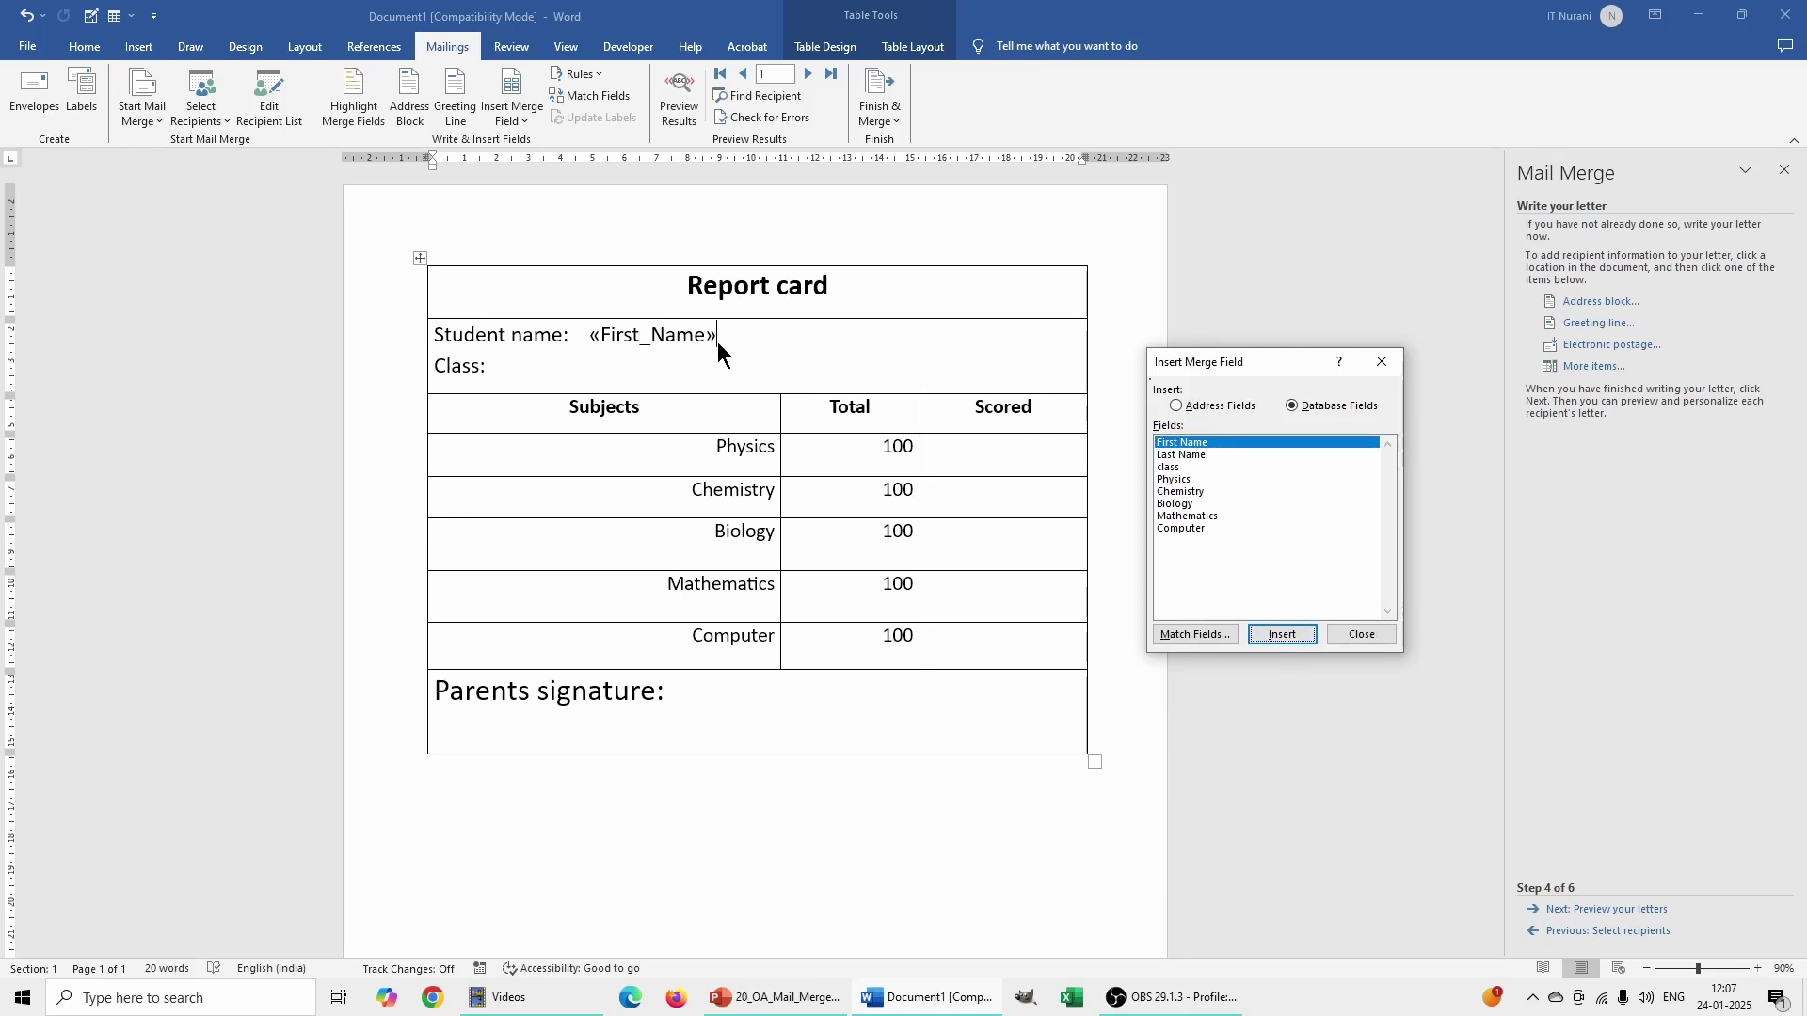
left_click(1188, 453)
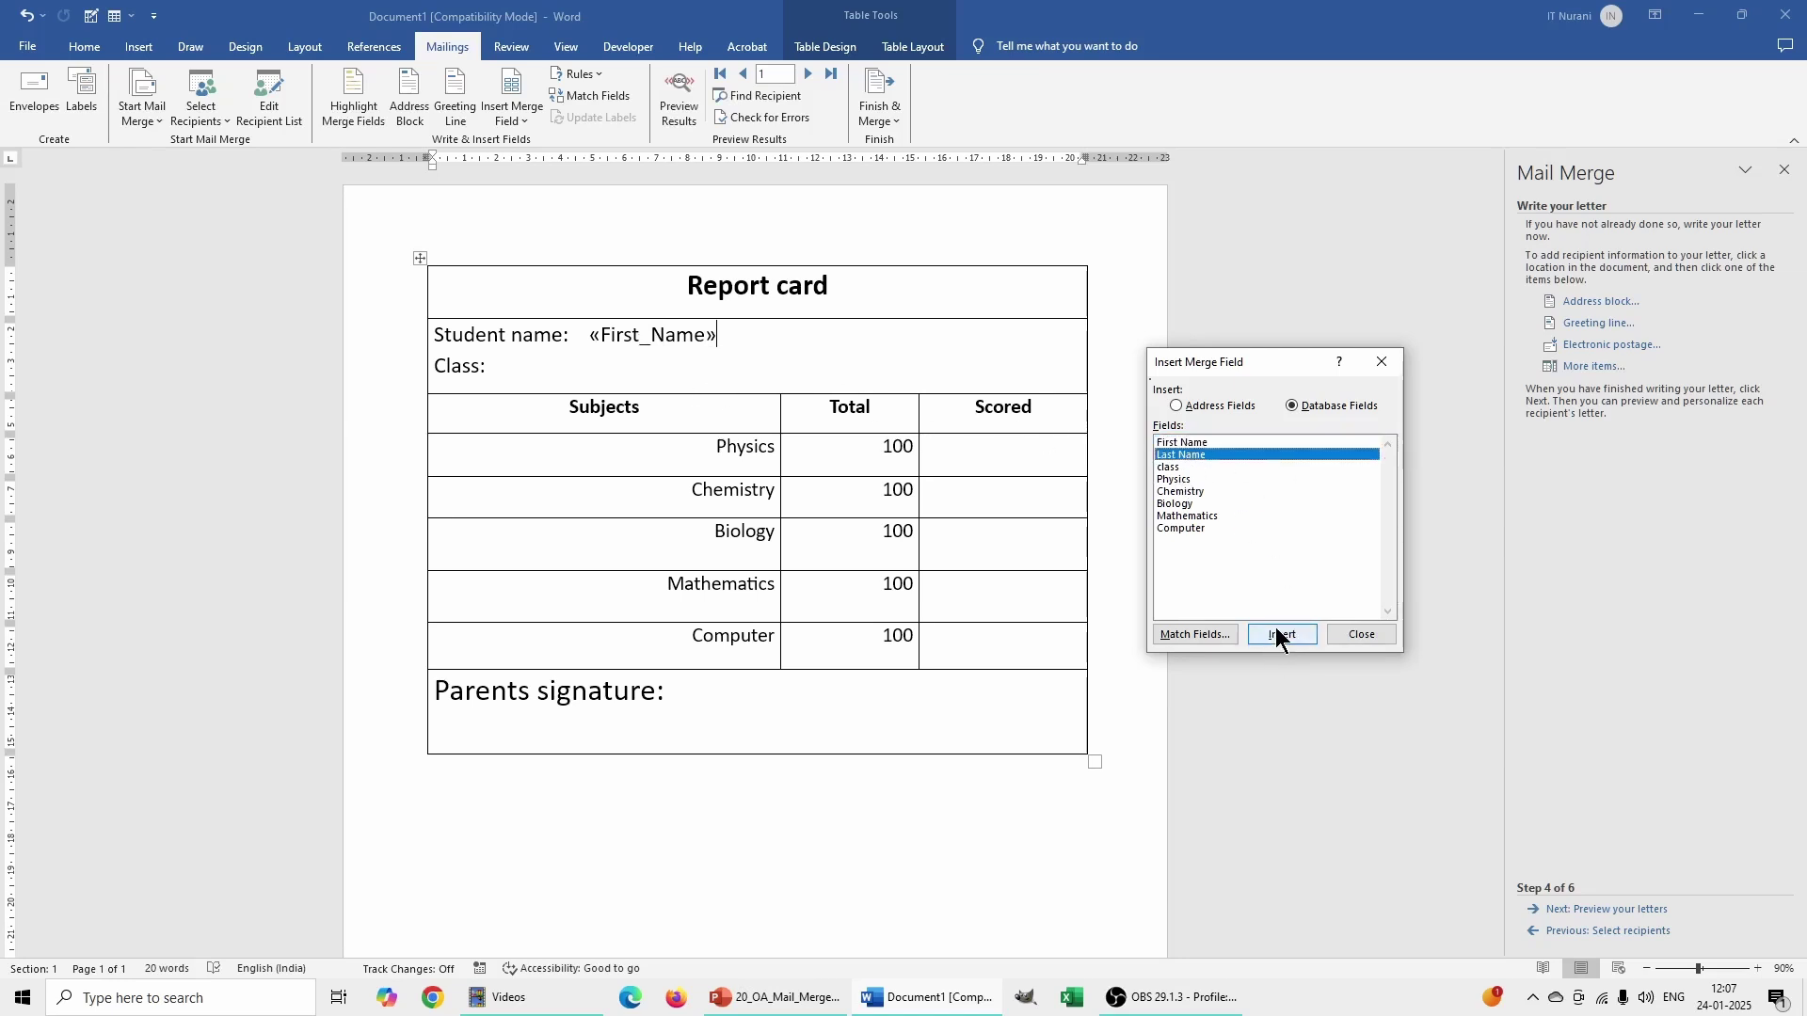
left_click(1278, 632)
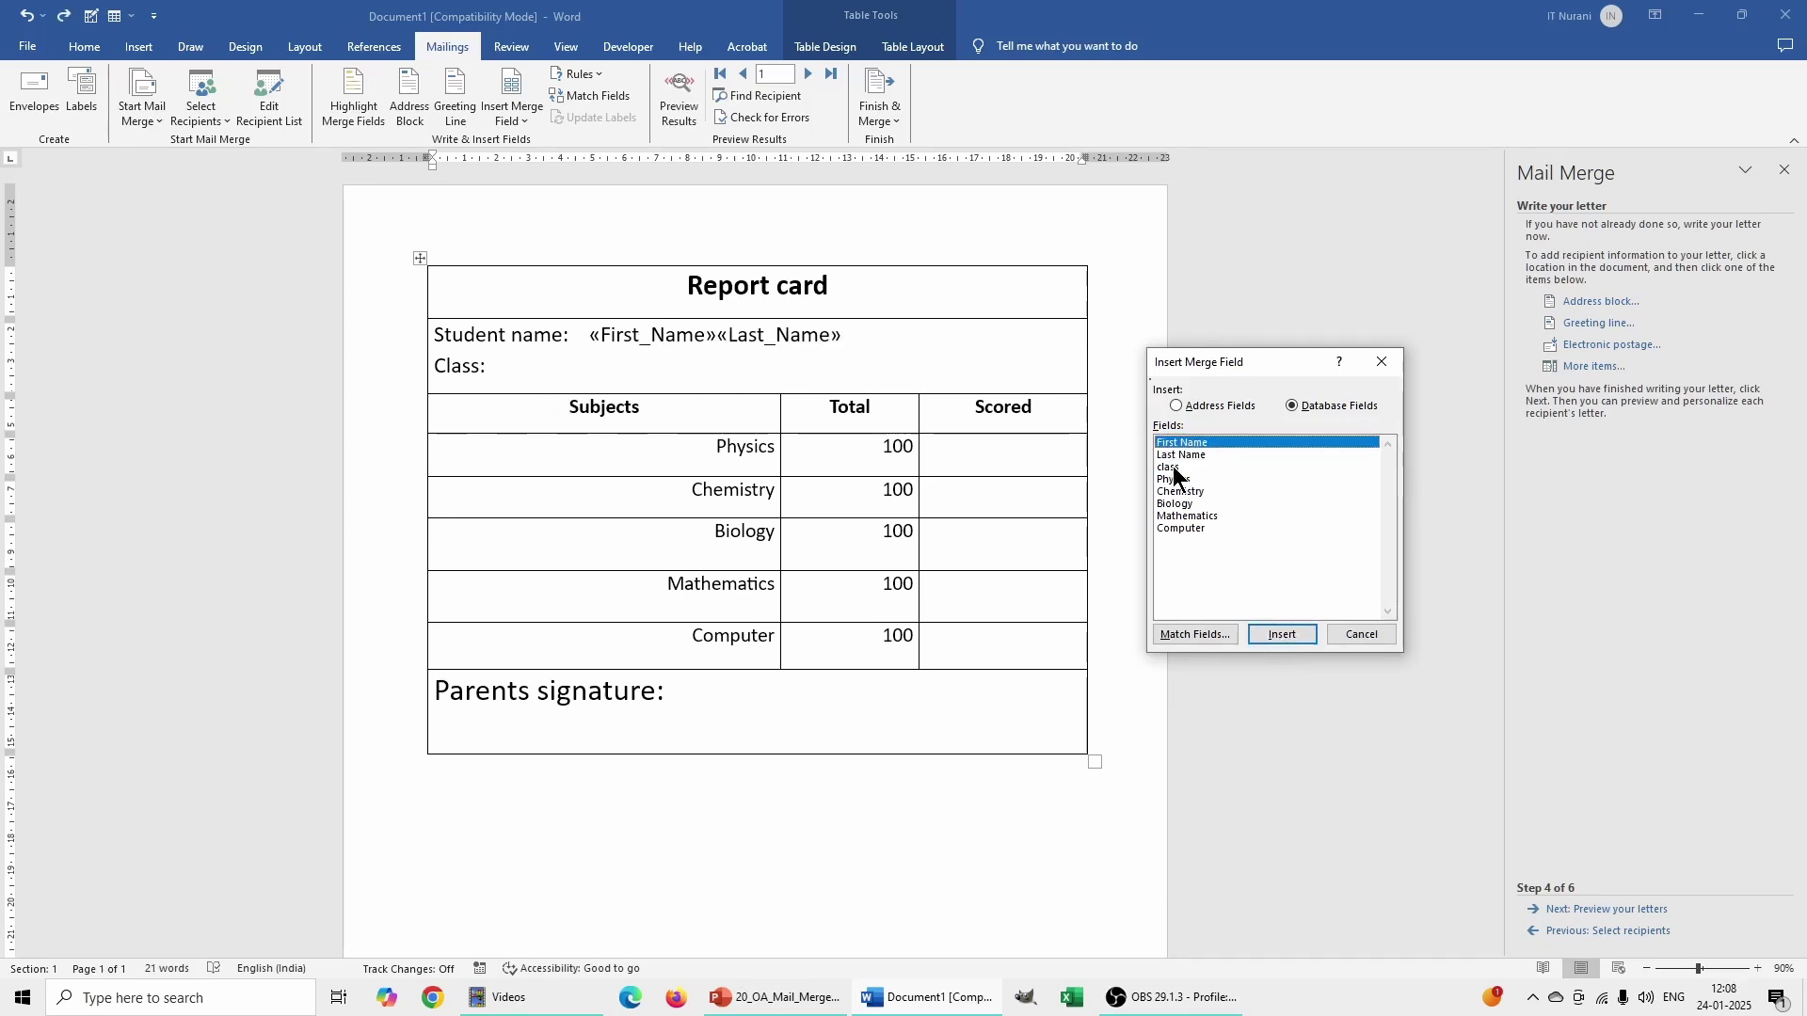
left_click(1173, 466)
left_click(1285, 635)
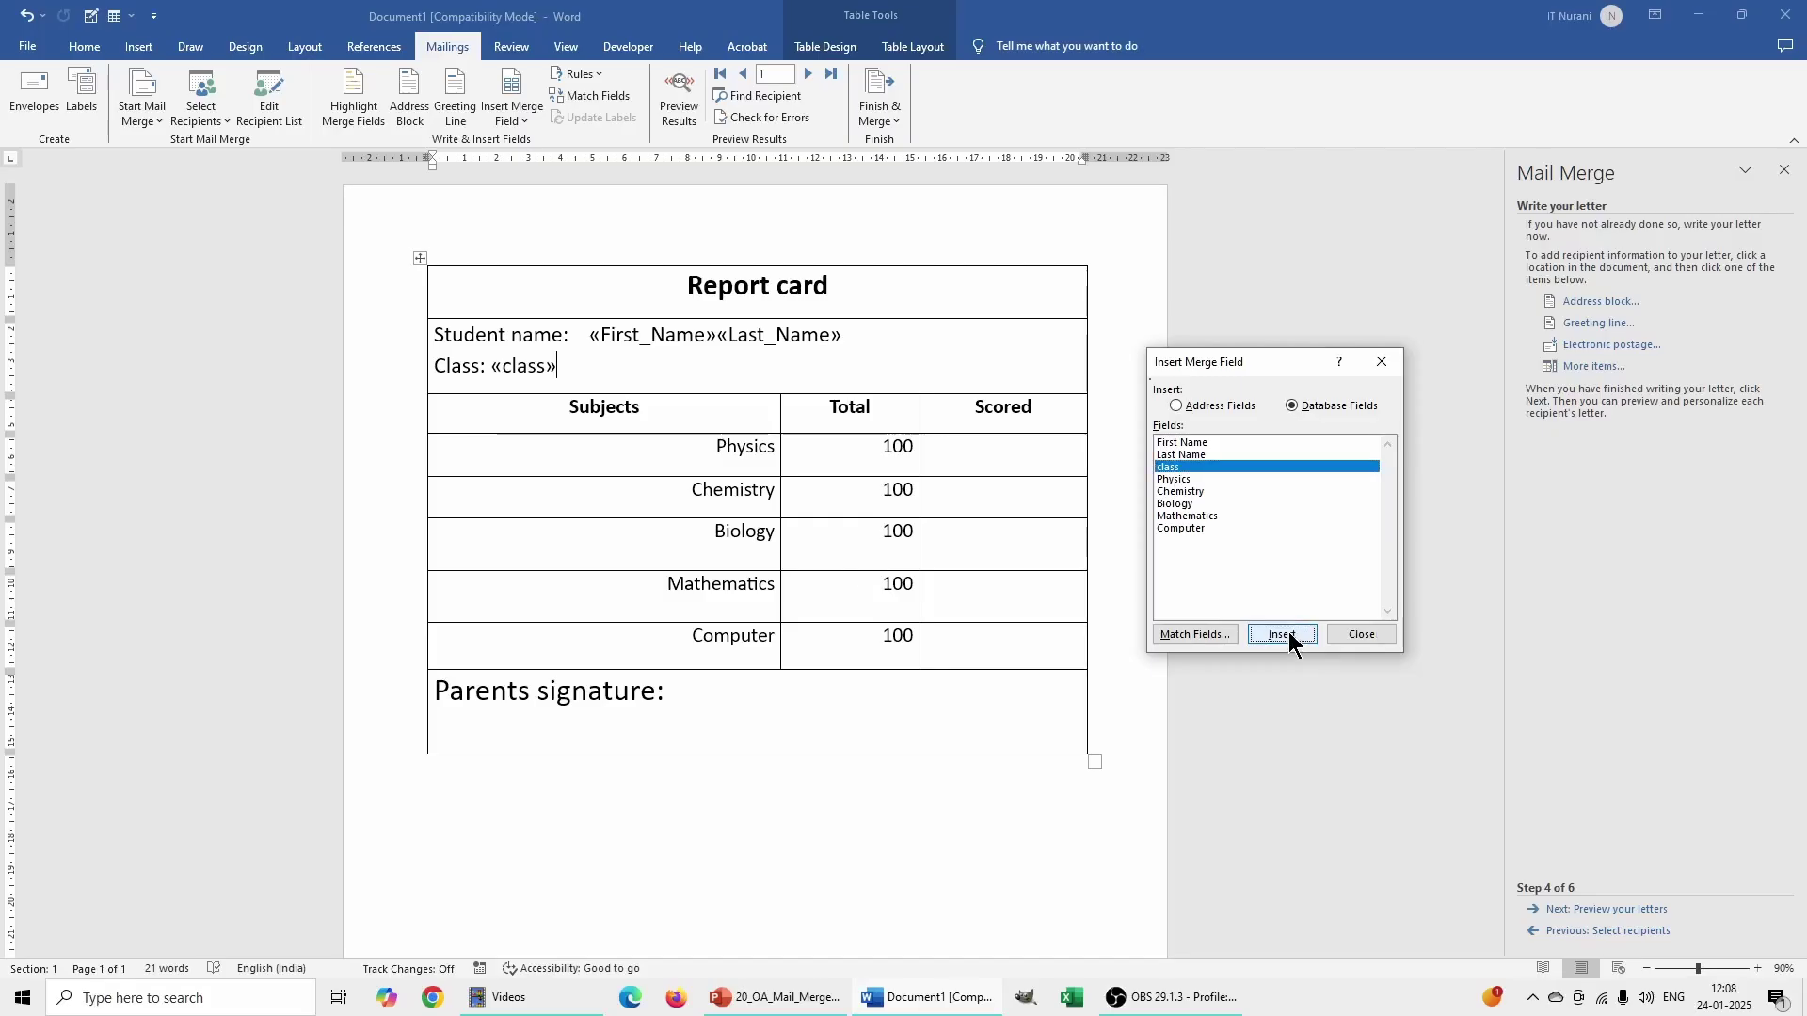
Step: Insert the «Physics» and «Chemistry» fields into their Scored cells
left_click(1364, 633)
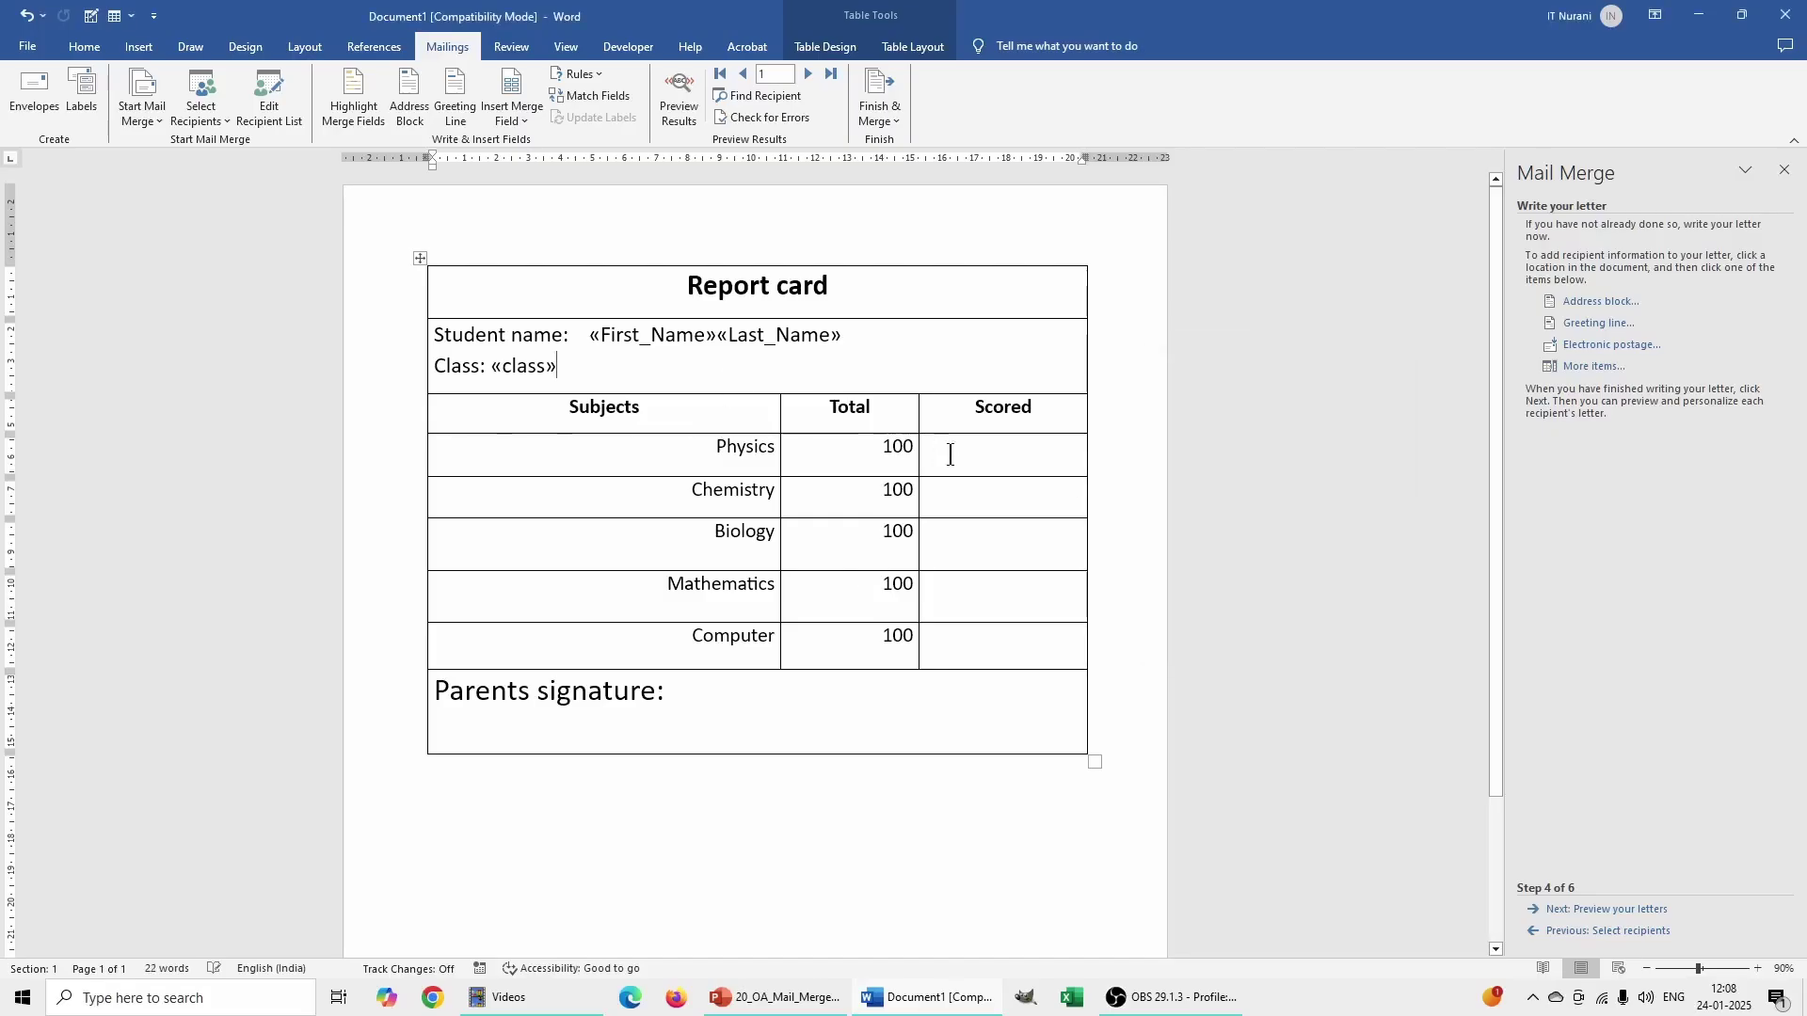
left_click(988, 455)
left_click(1591, 366)
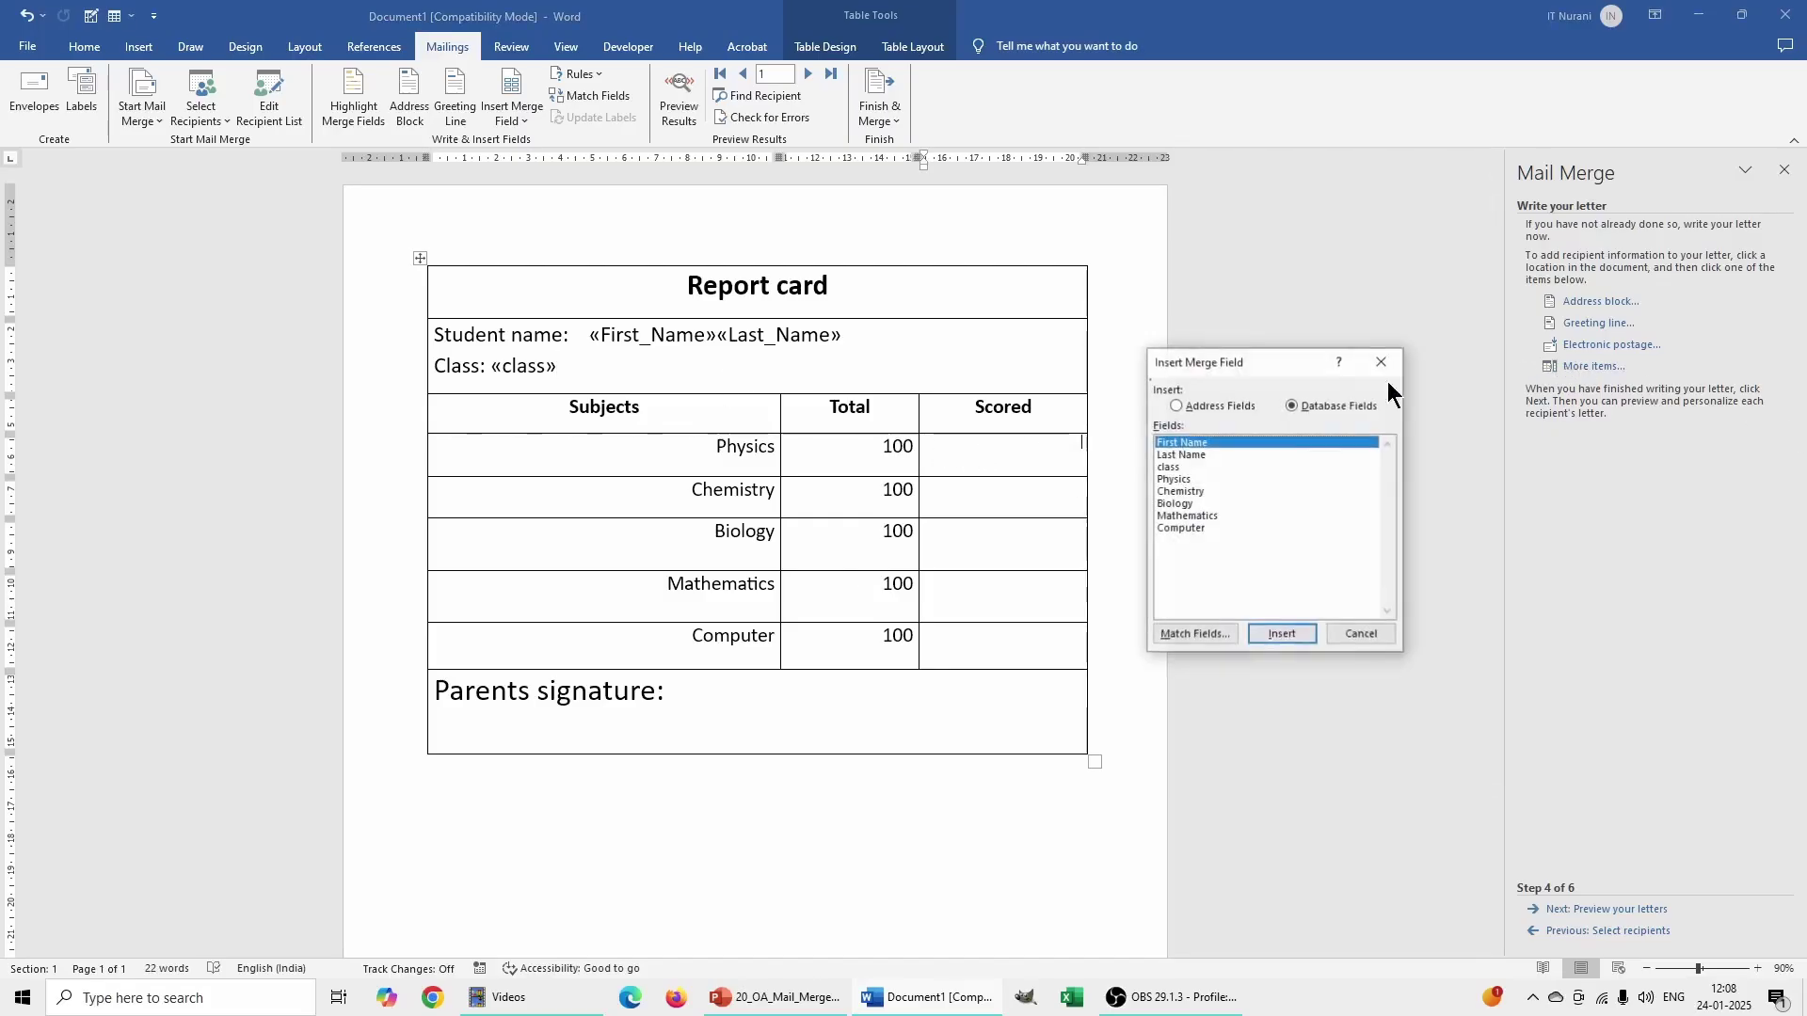
left_click(1173, 479)
left_click(1278, 634)
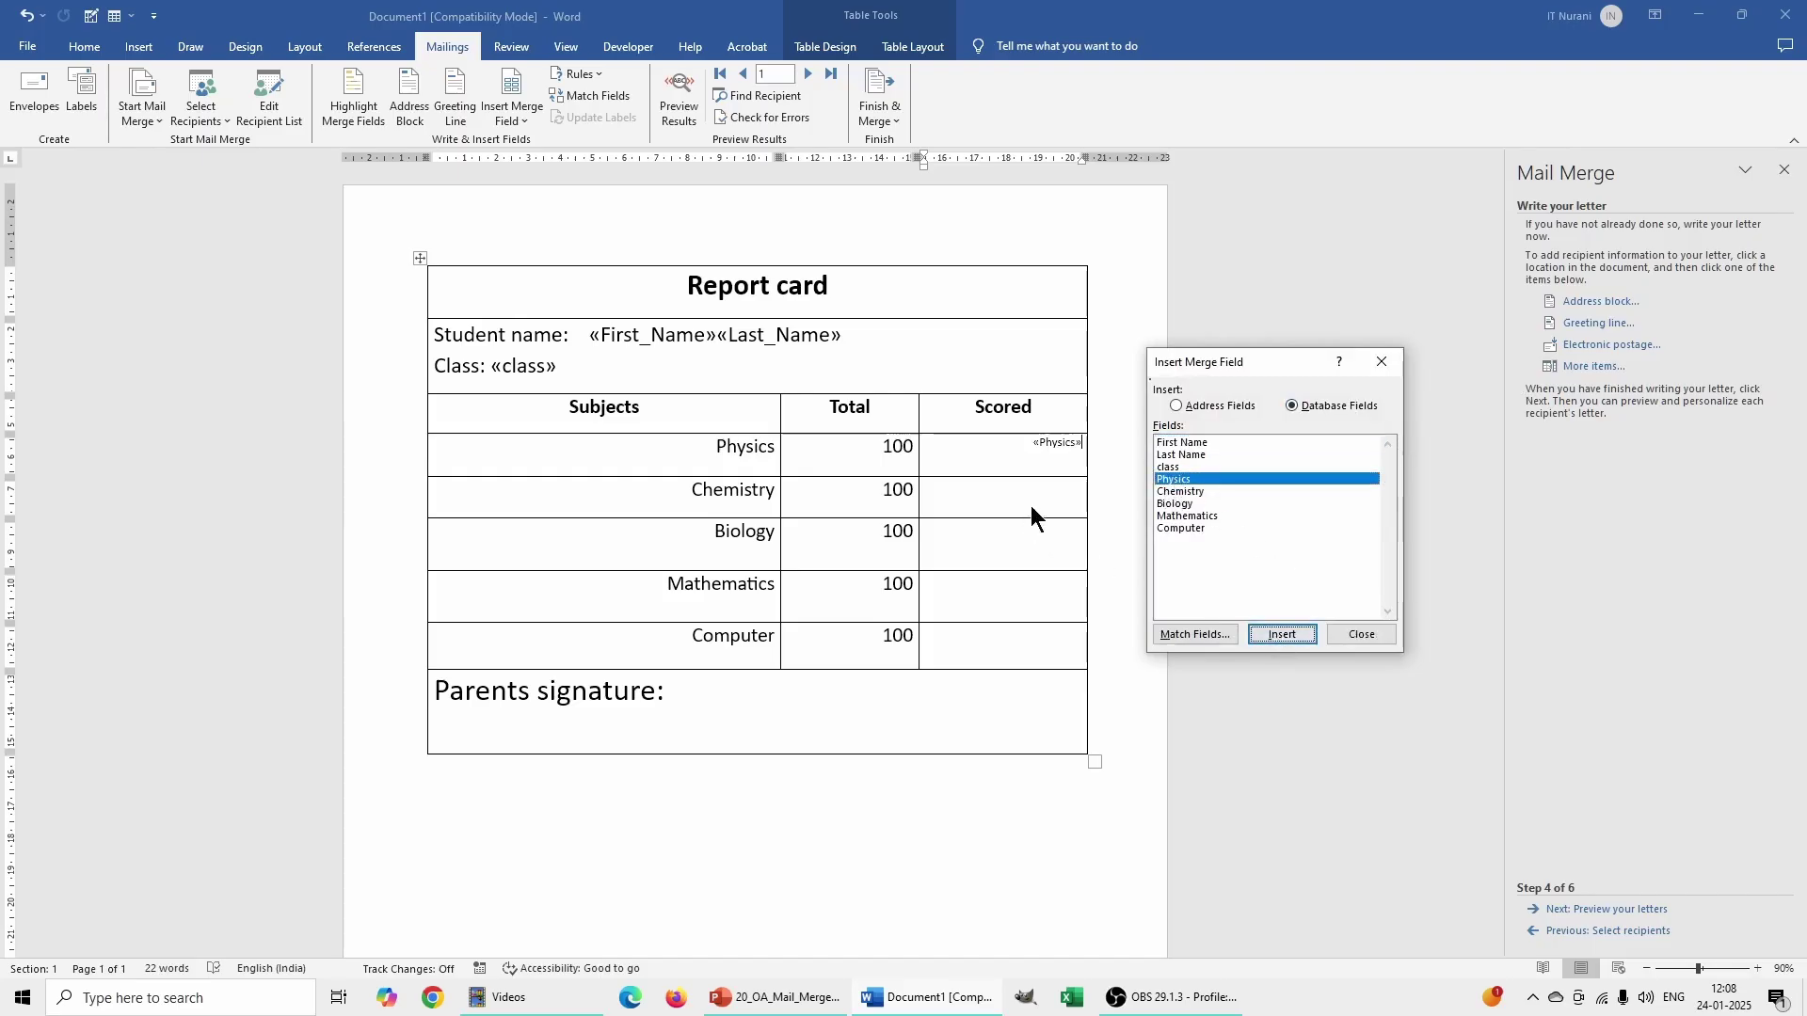
left_click(1361, 633)
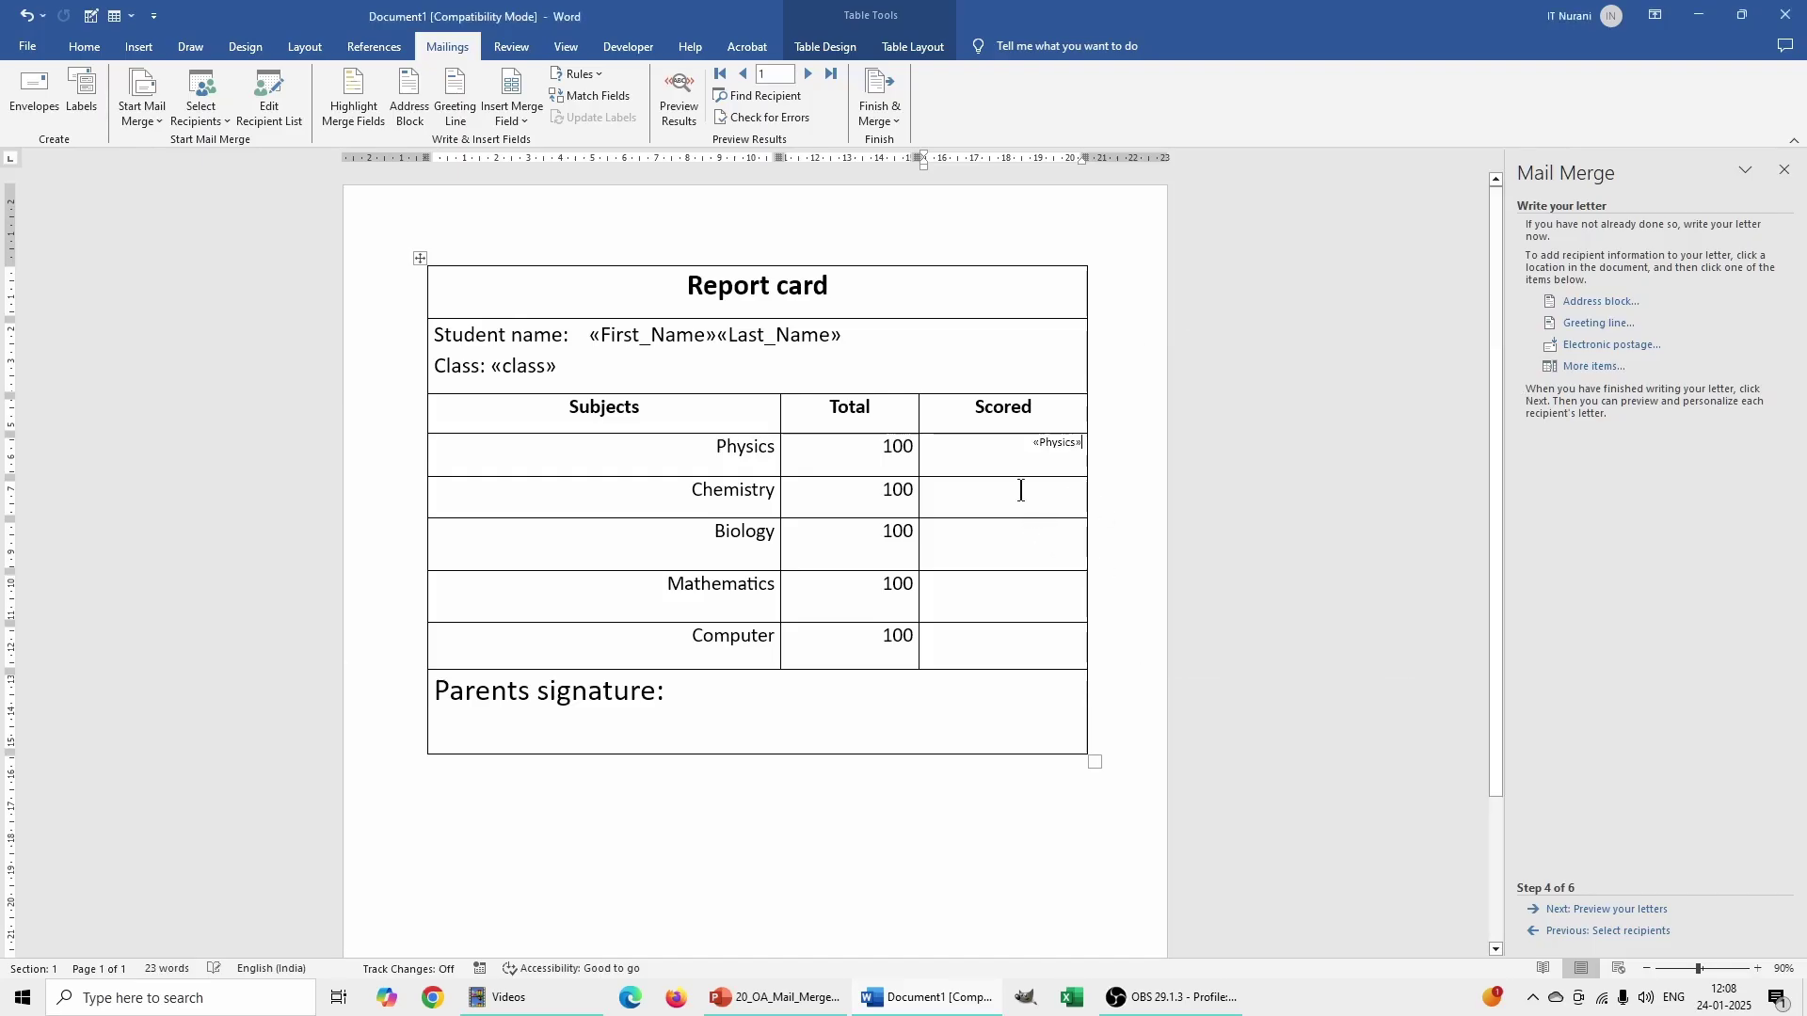
left_click(1021, 490)
left_click(1592, 367)
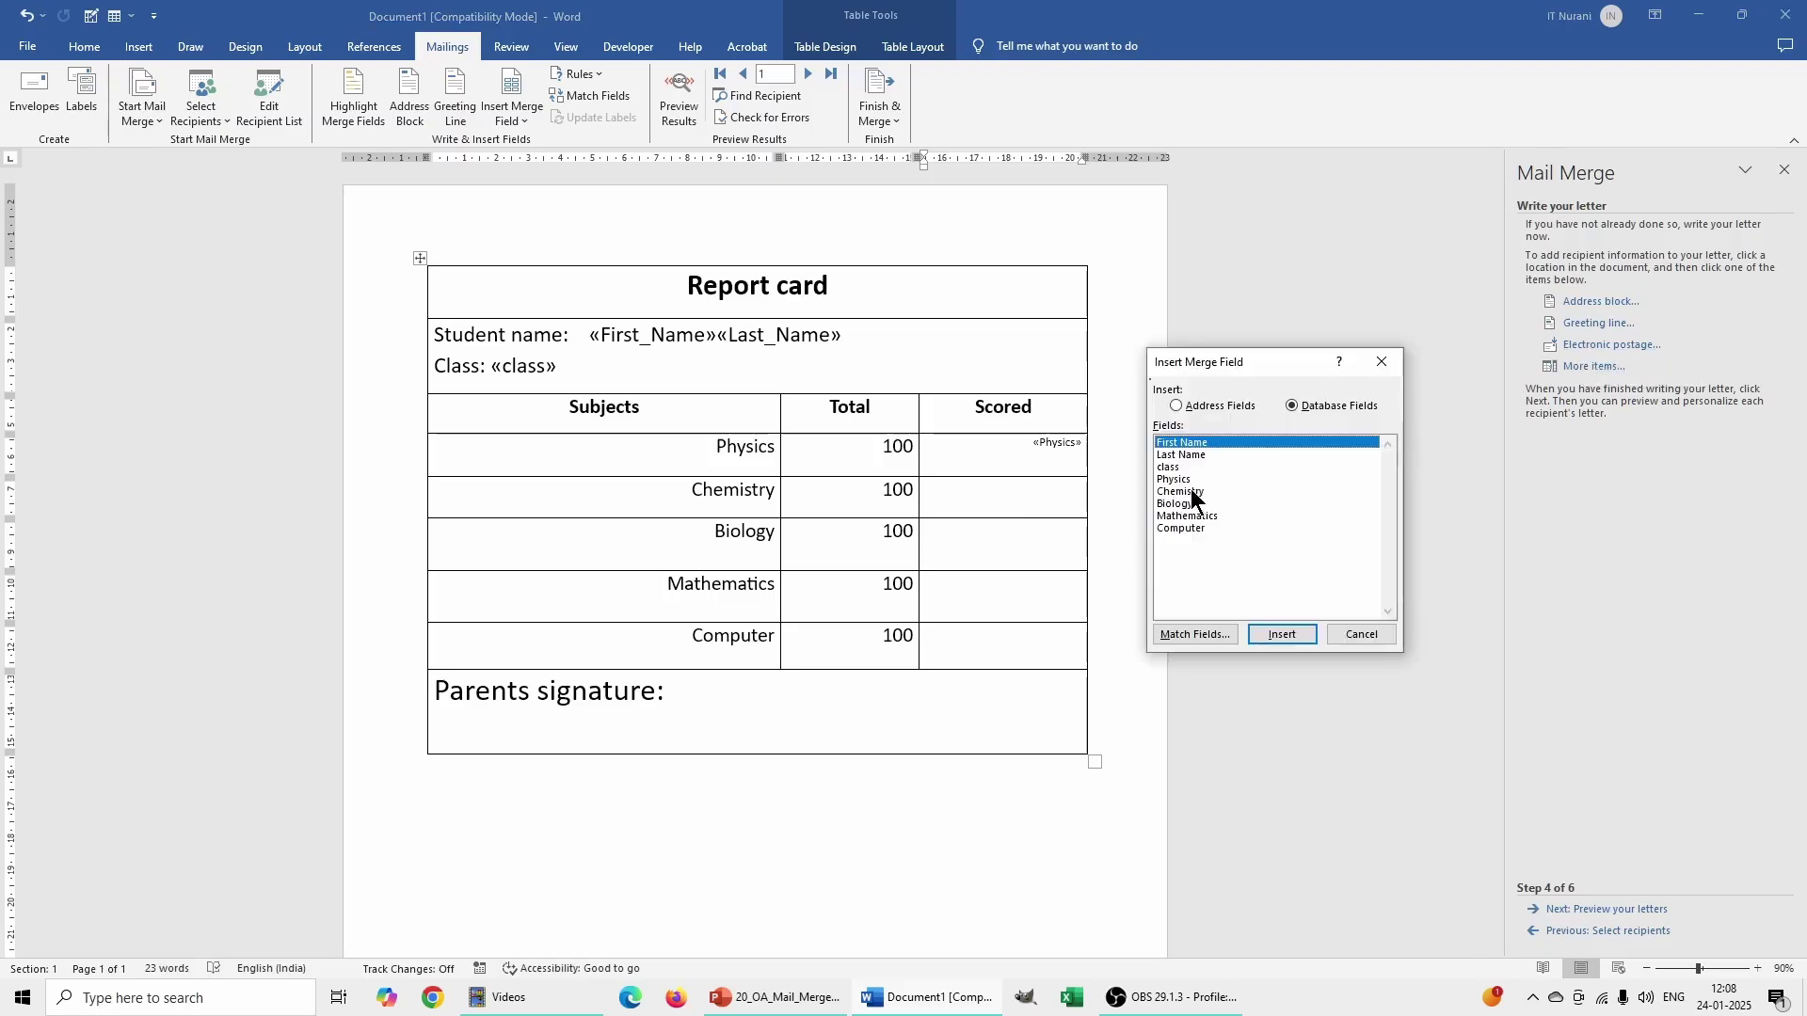
left_click(1192, 492)
left_click(1280, 632)
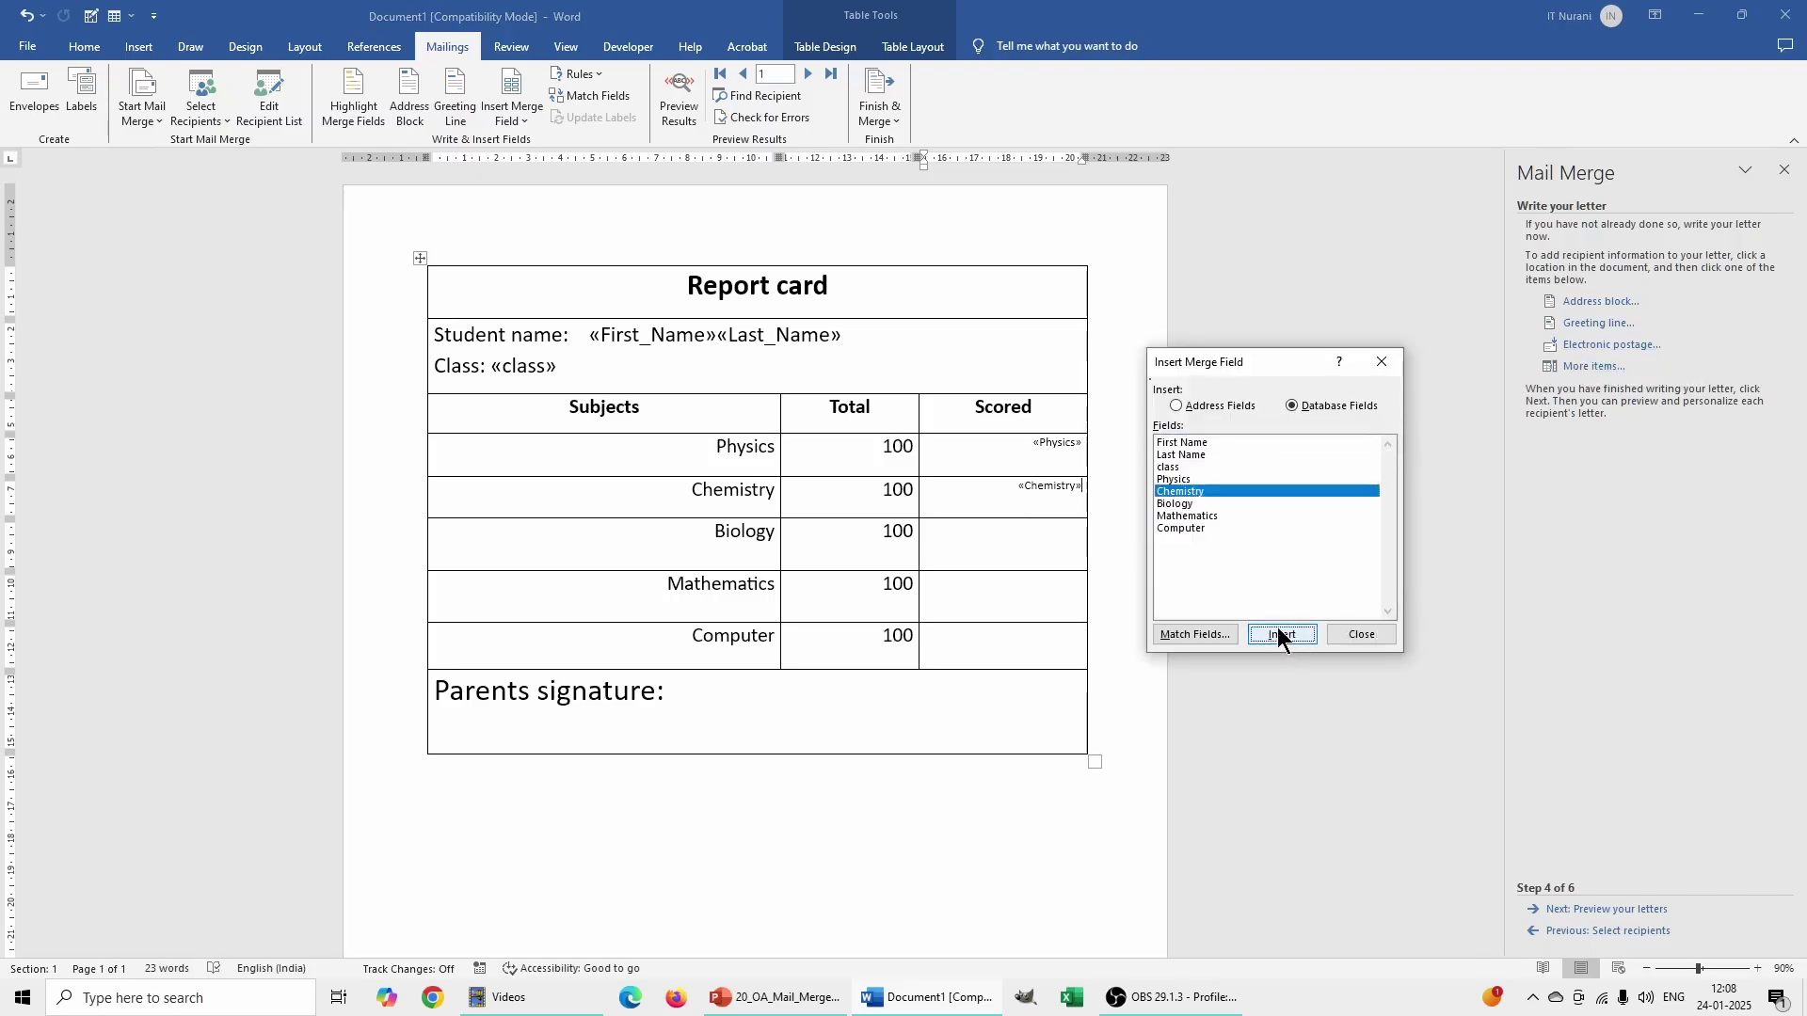
Step: Insert the «Biology» and «Mathematics» fields into their Scored cells
left_click(1361, 634)
left_click(1059, 541)
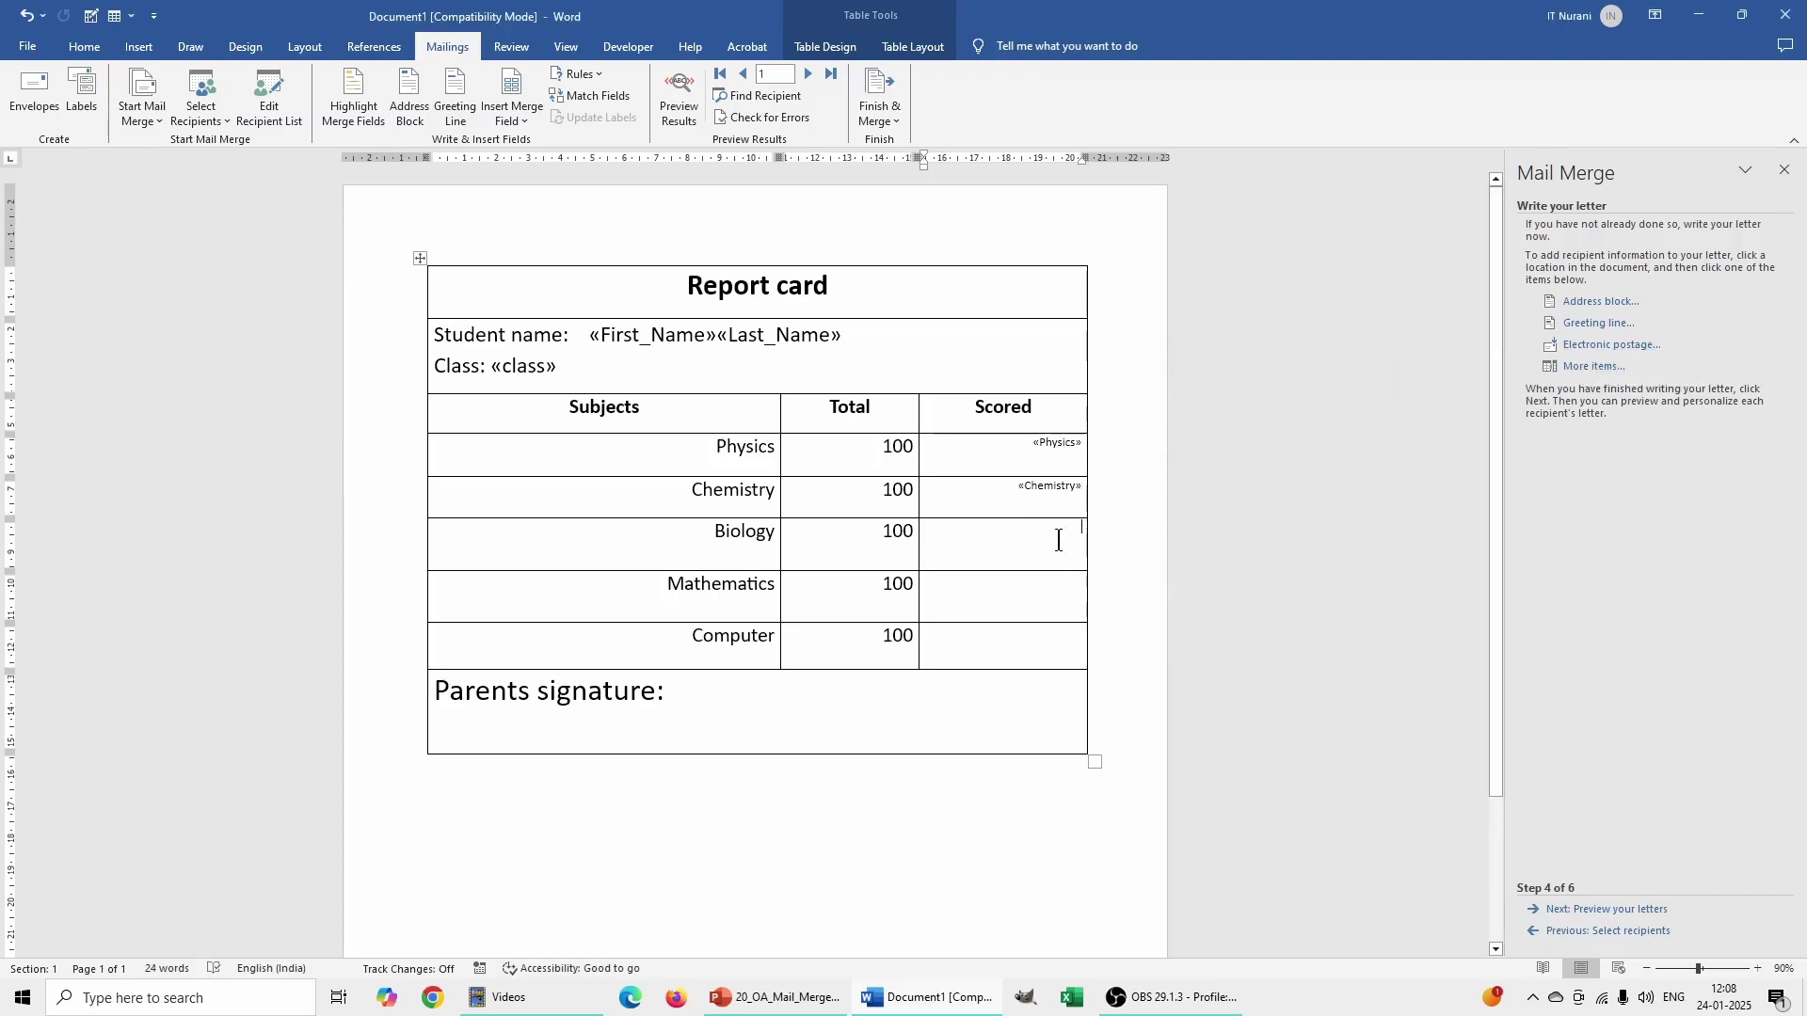
left_click(1587, 367)
left_click(1177, 505)
left_click(1280, 634)
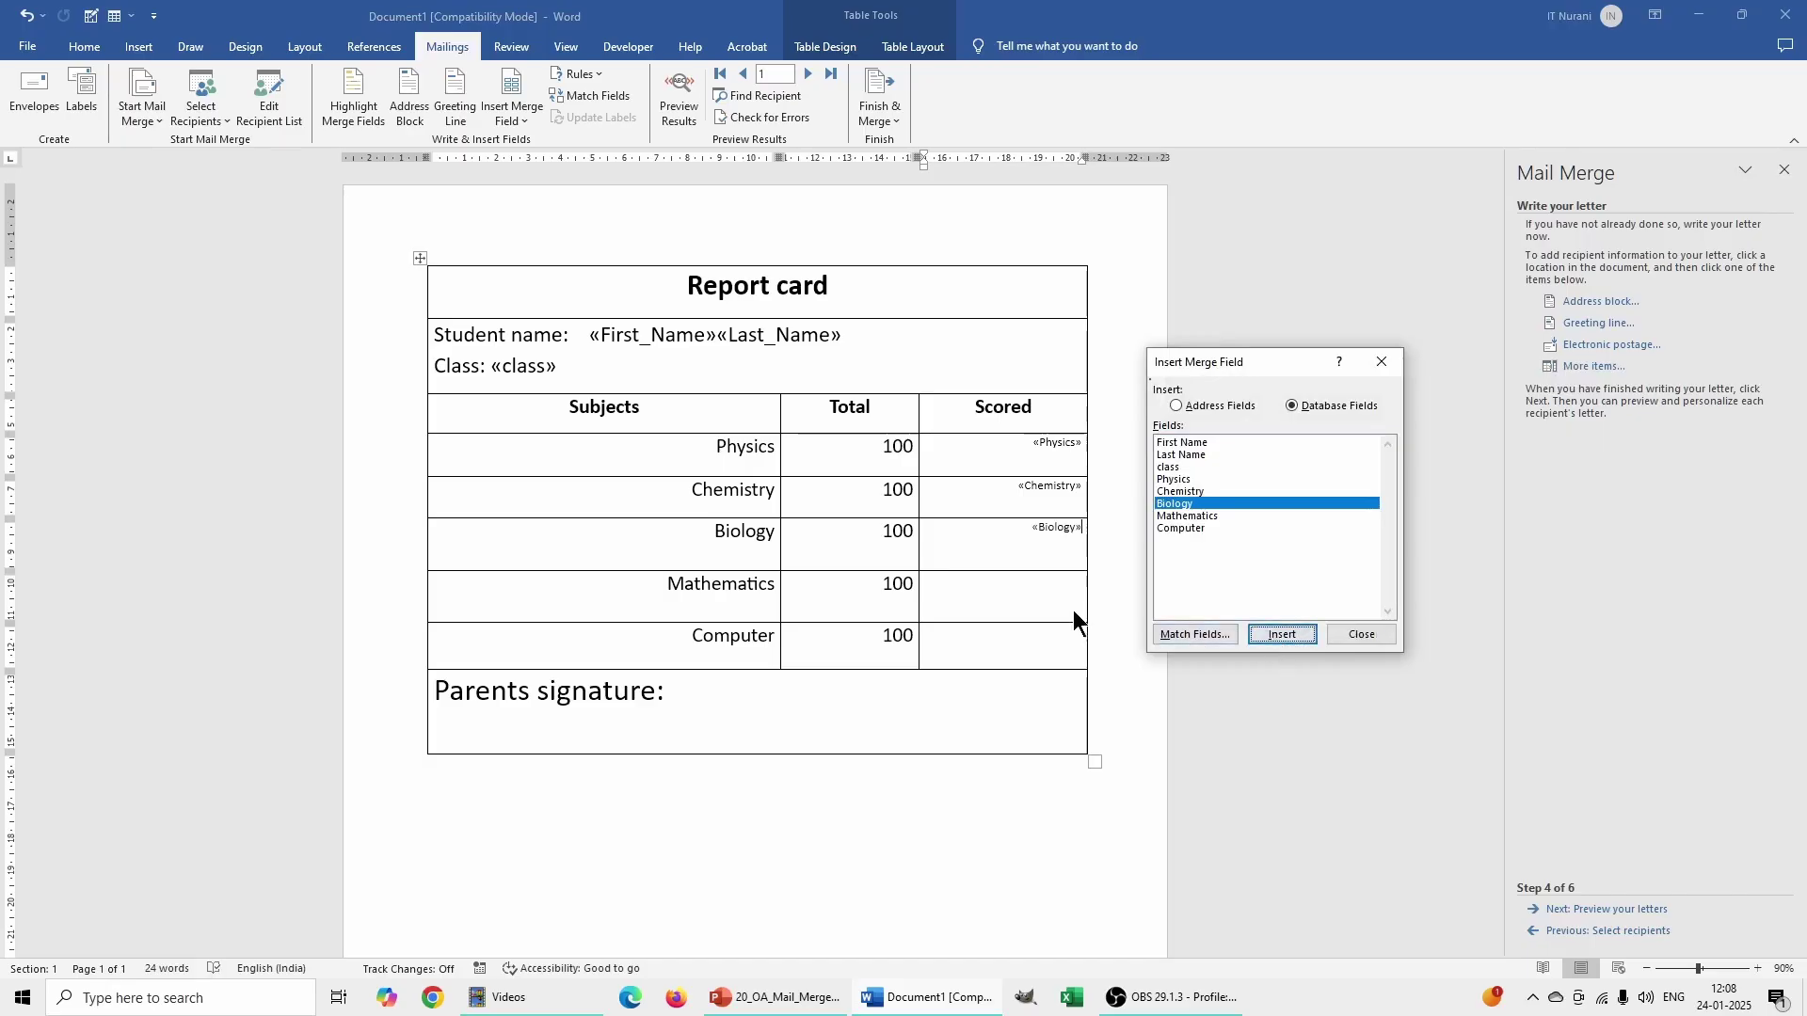
left_click(1361, 635)
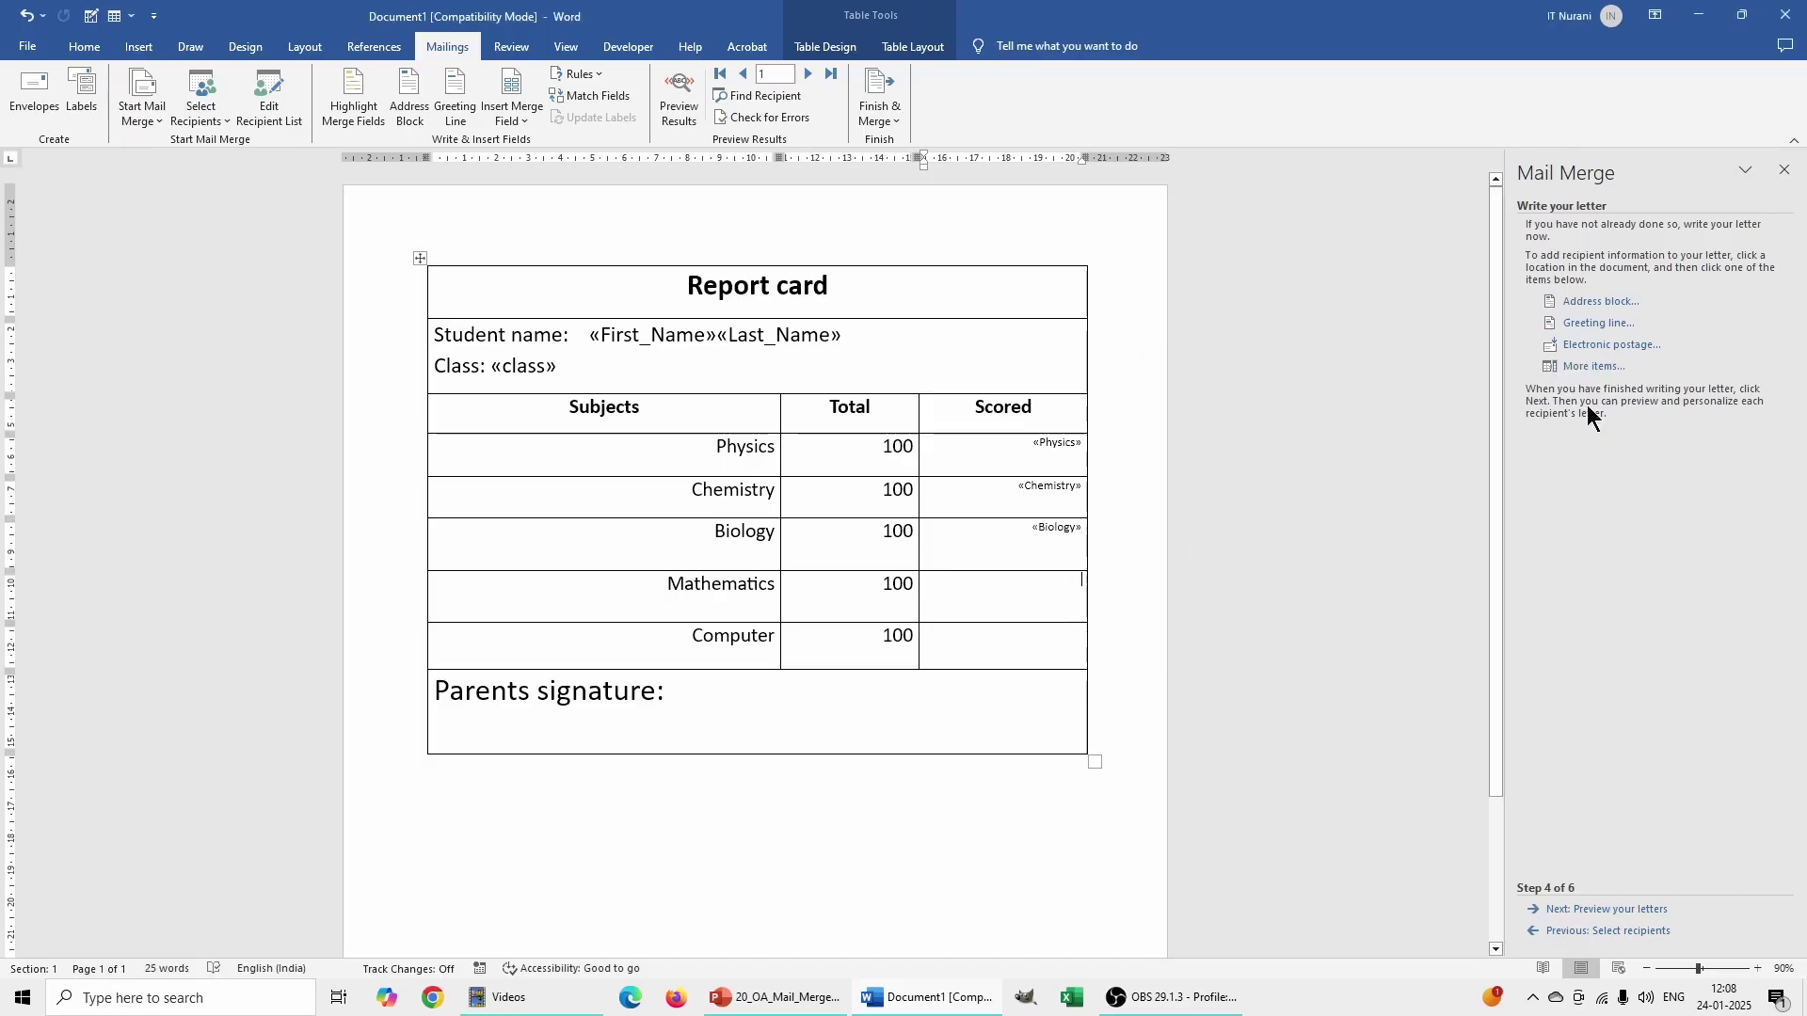
left_click(1590, 367)
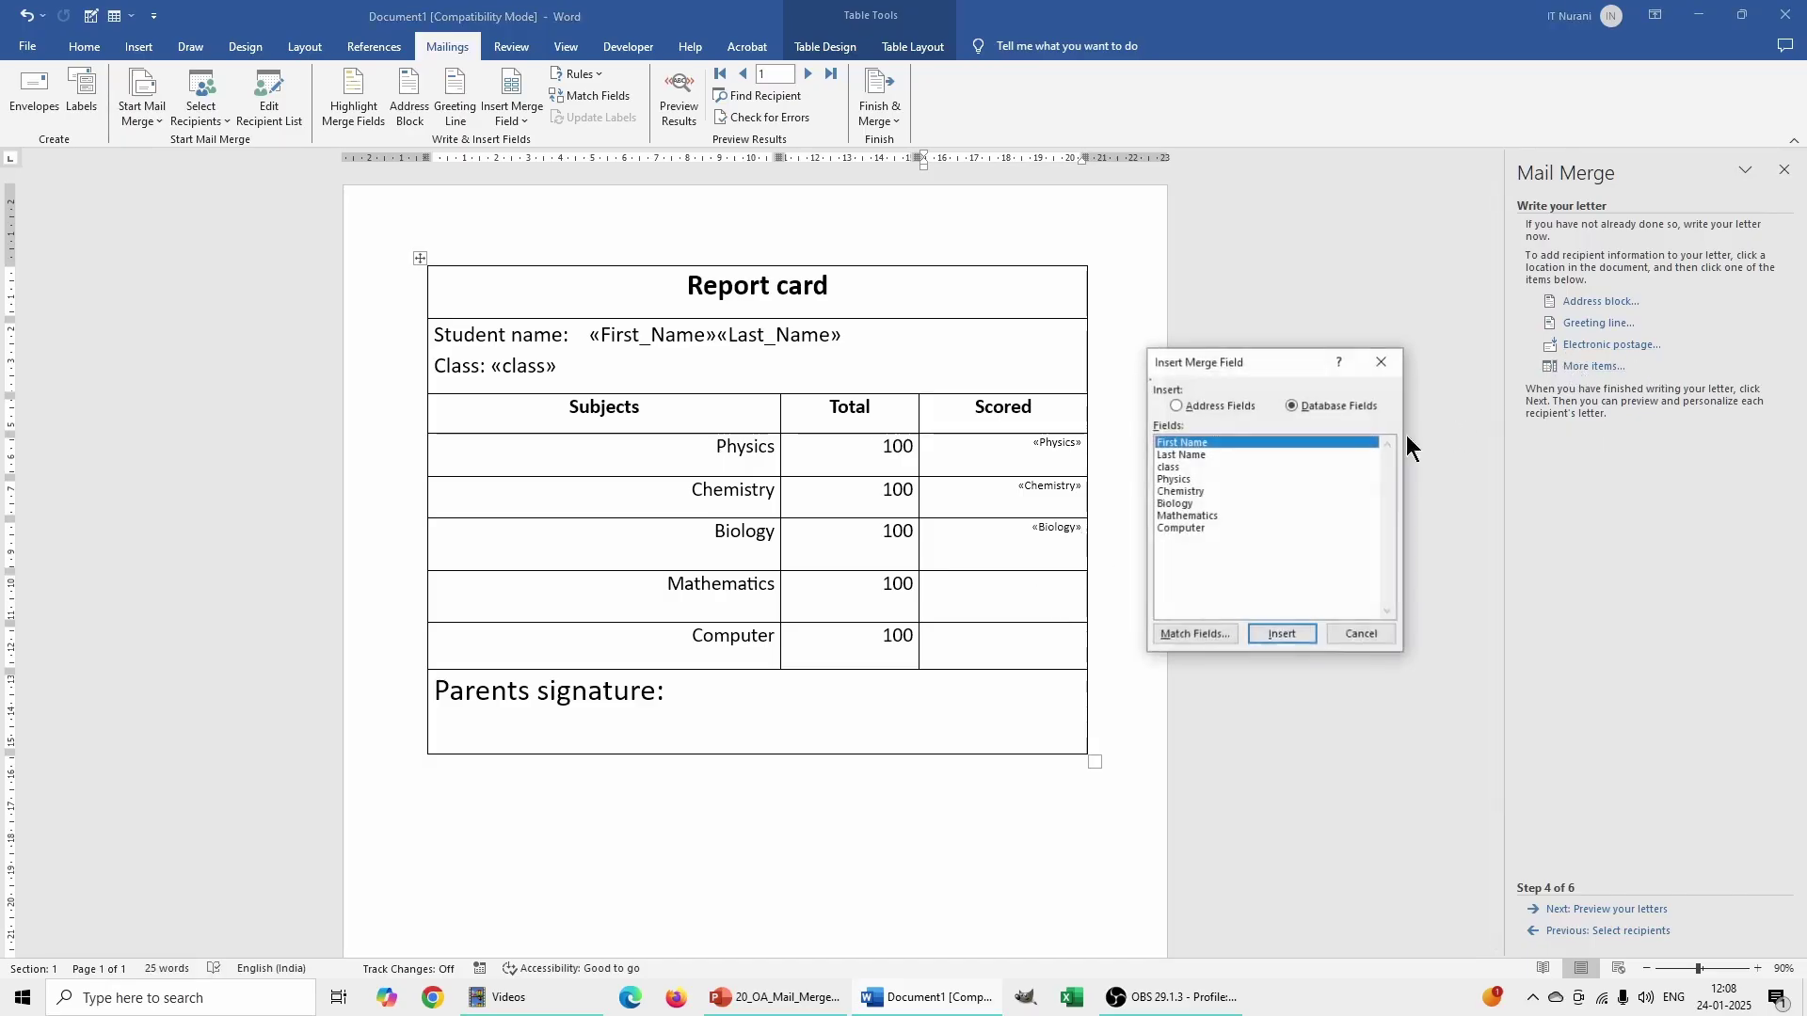
left_click(1188, 517)
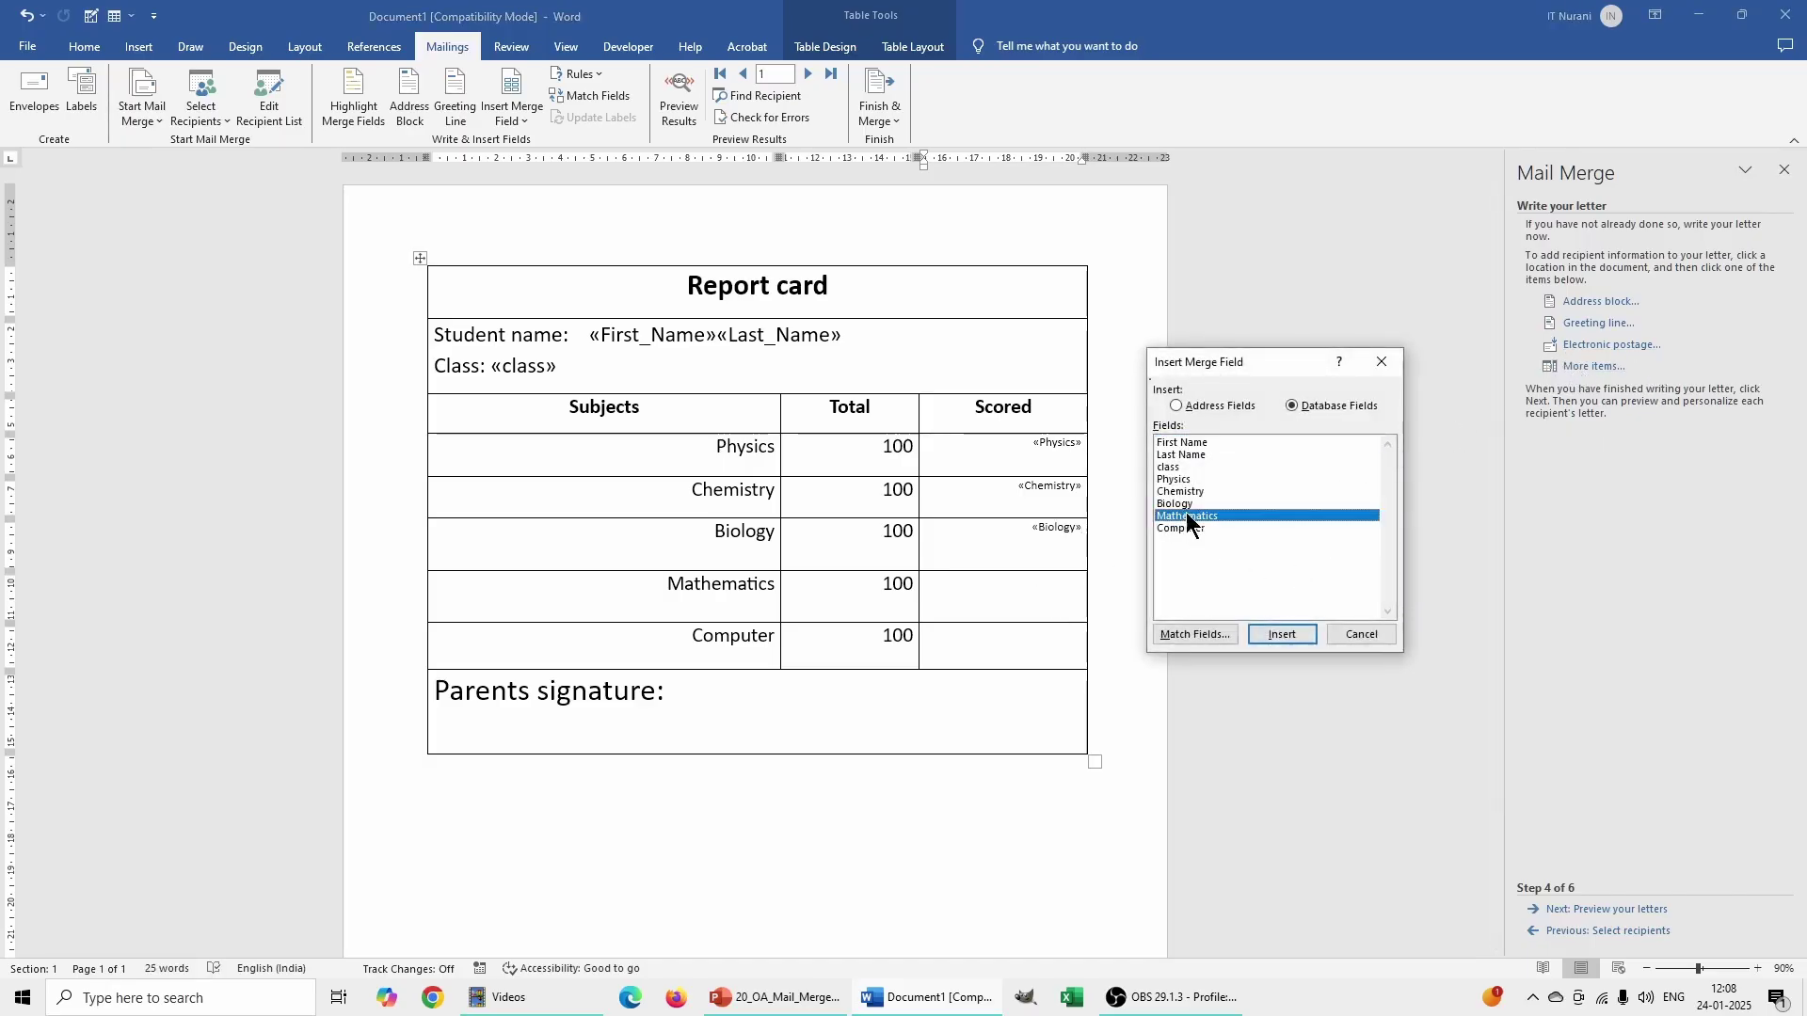
left_click(1286, 632)
Step: Insert the «Computer» field into the Computer row's Scored cell
left_click(1359, 634)
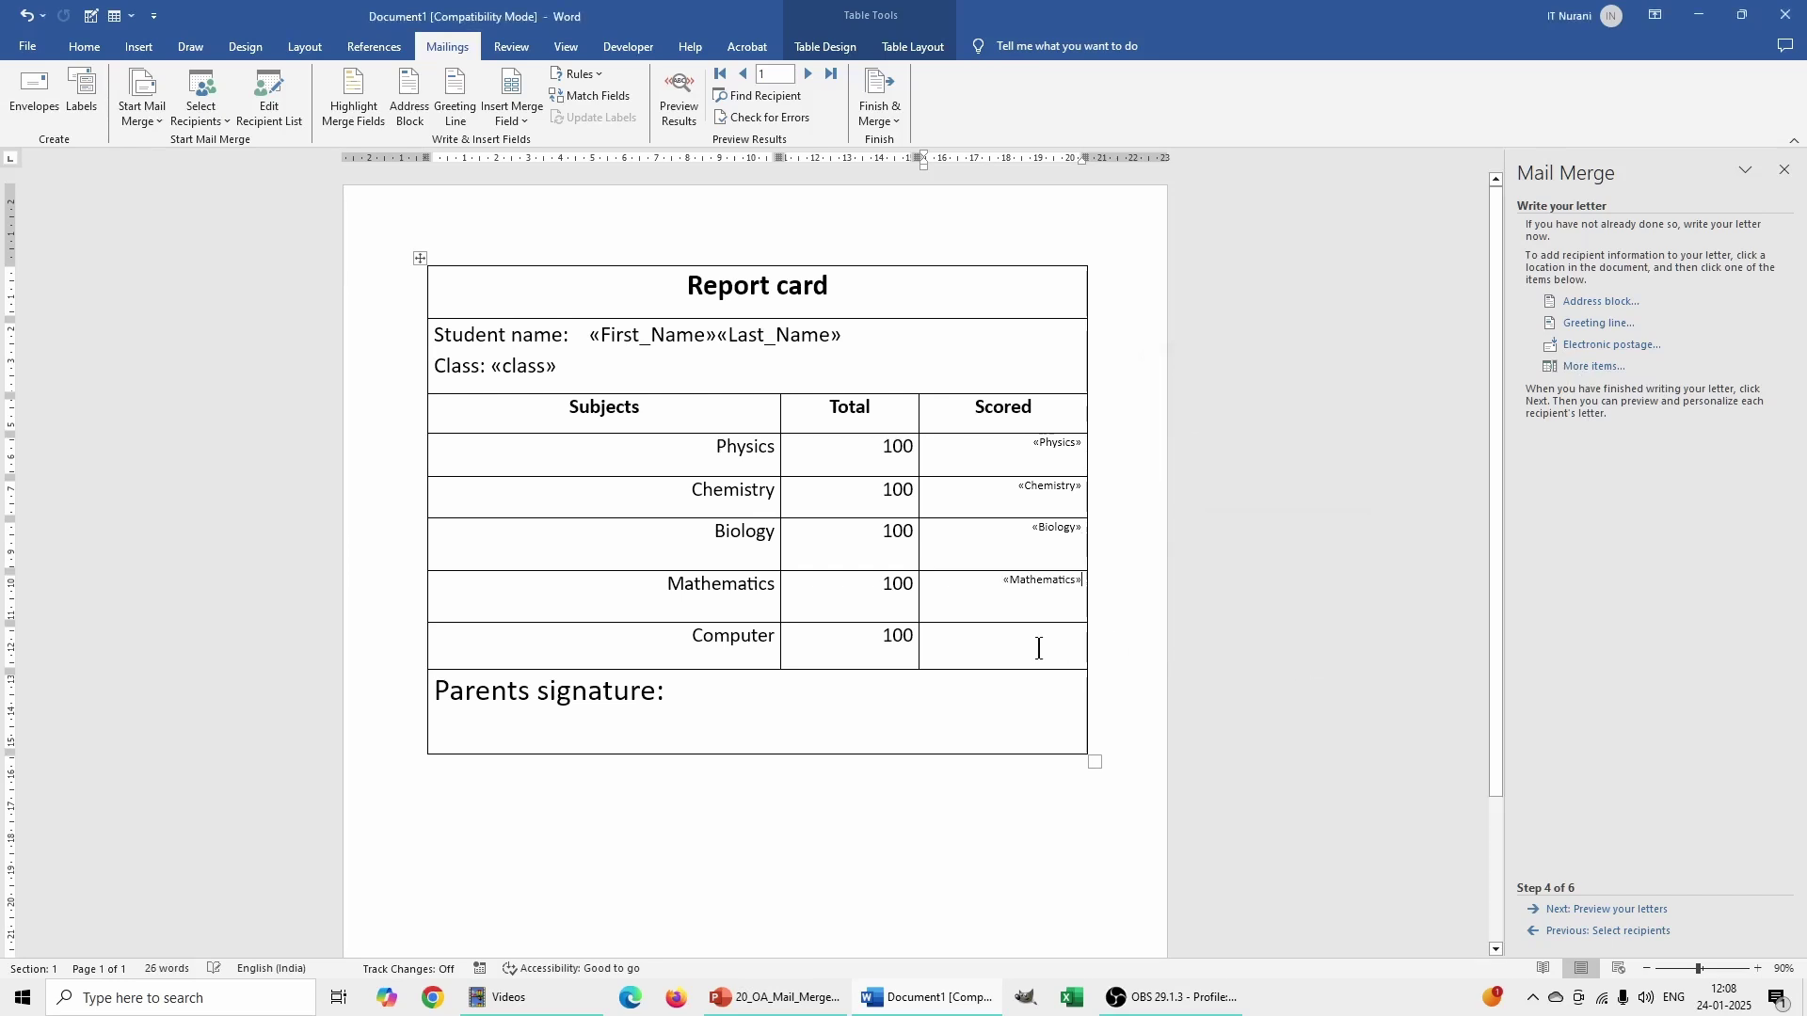
left_click(1040, 649)
left_click(1592, 367)
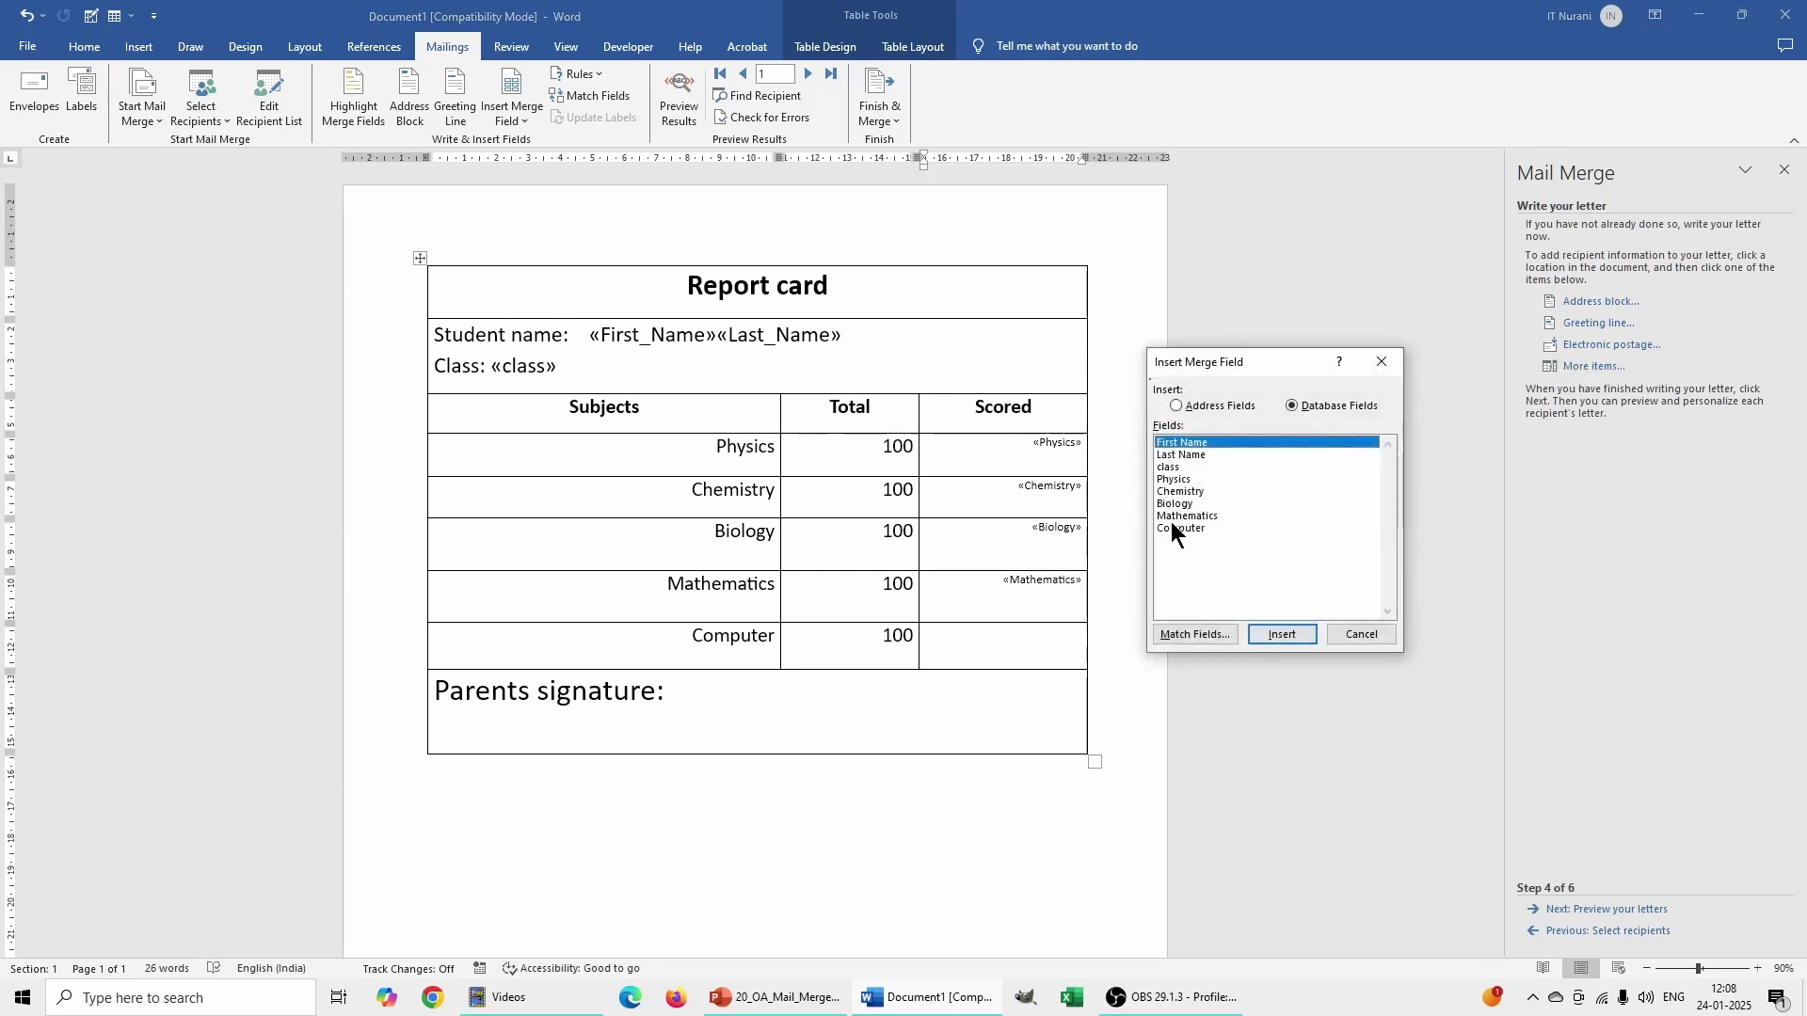
left_click(1173, 527)
left_click(1283, 633)
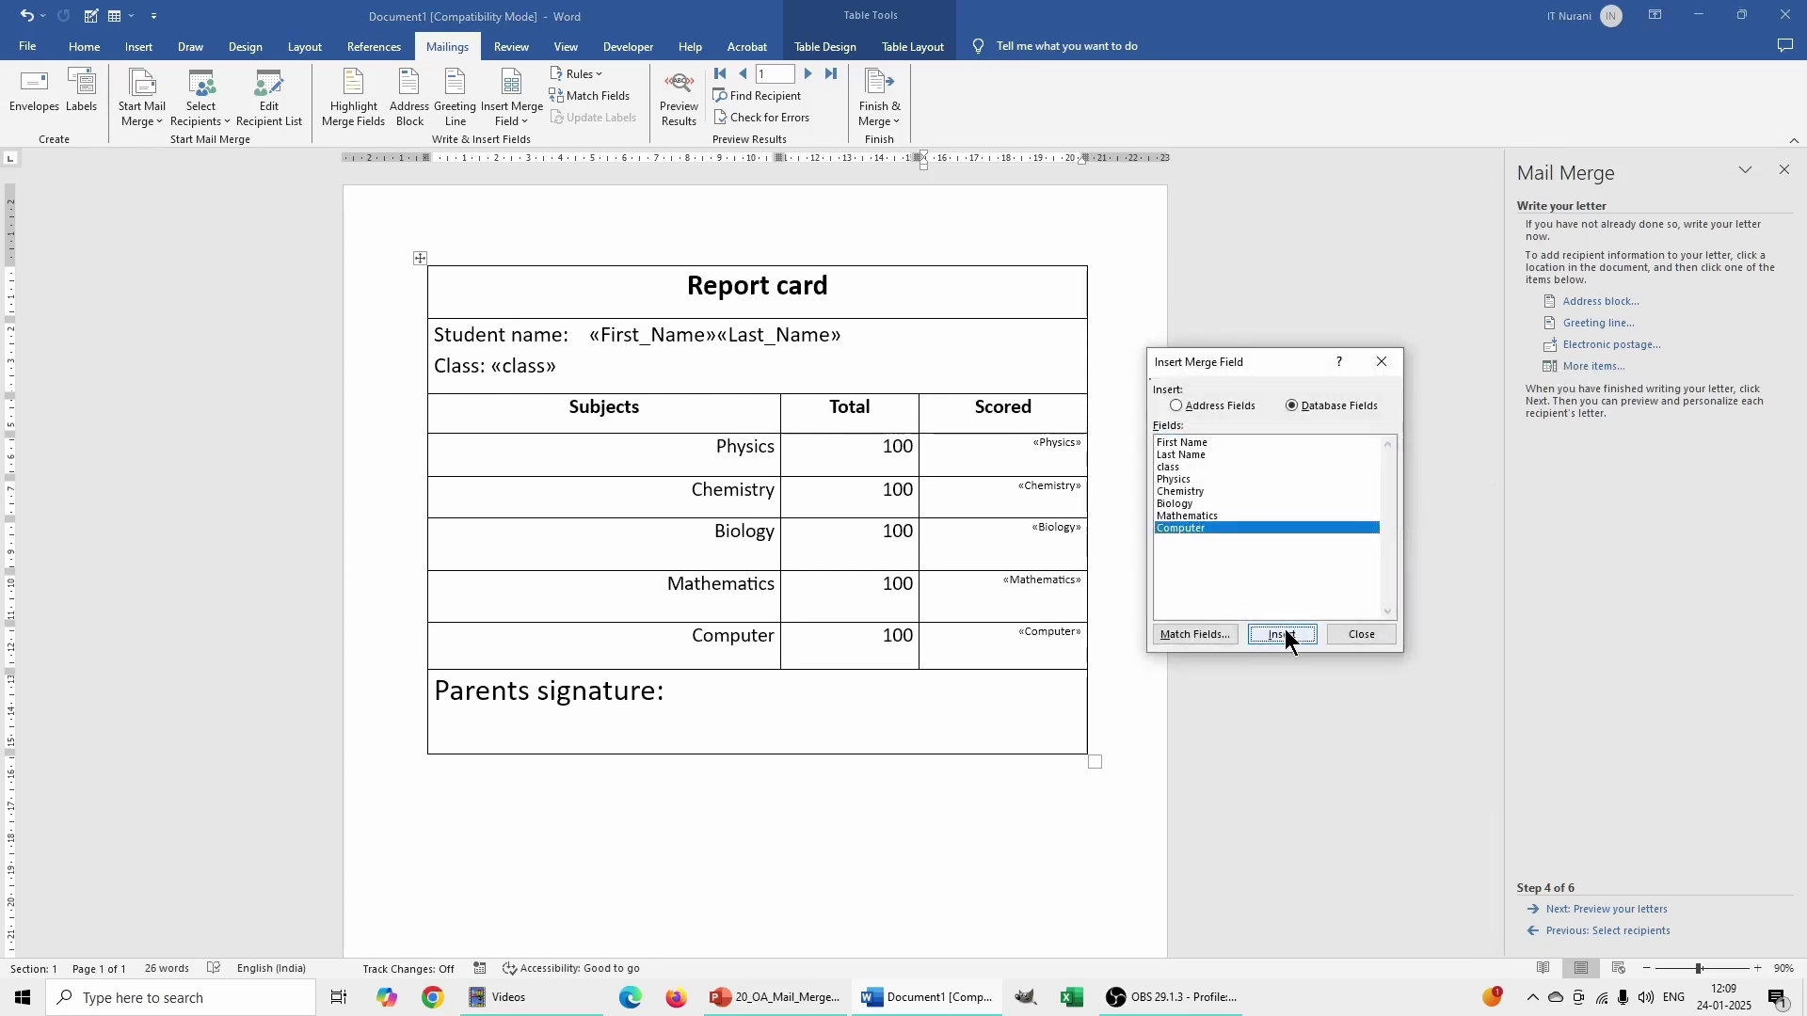
left_click(1368, 629)
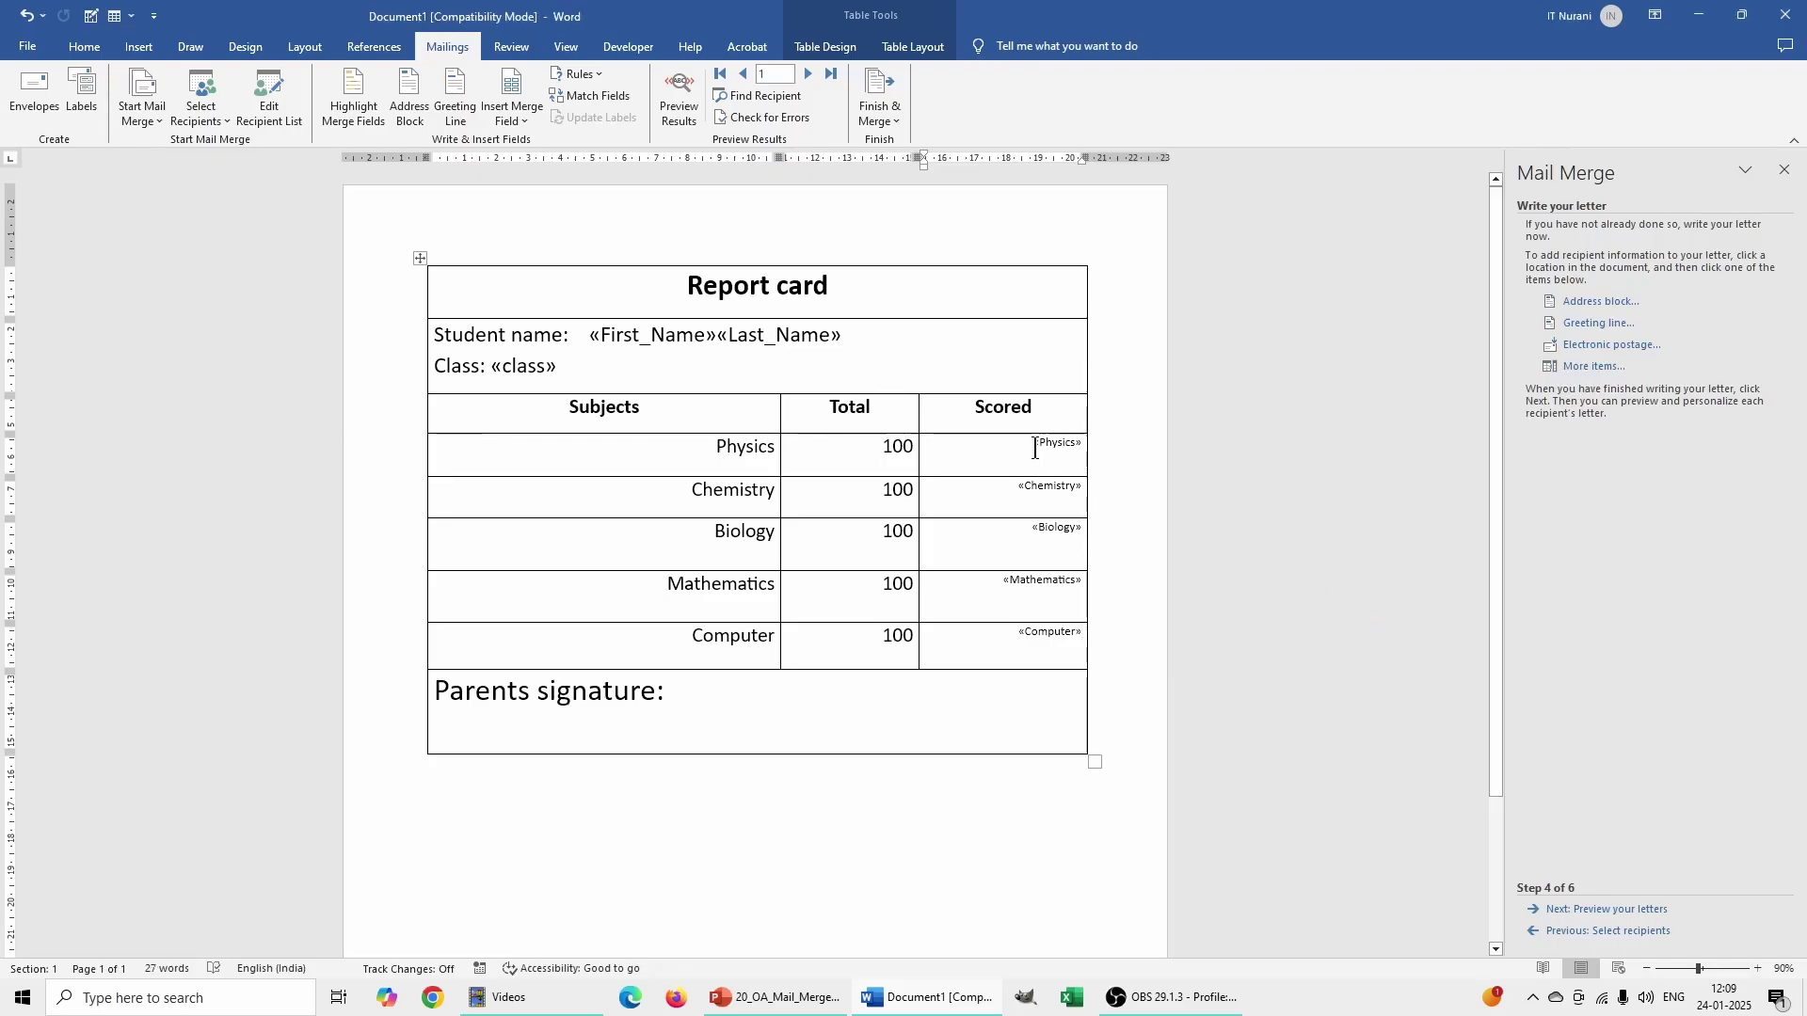
Step: Set the Scored column's mark merge fields to 11 pt font size
left_click_drag(1039, 444, 1078, 641)
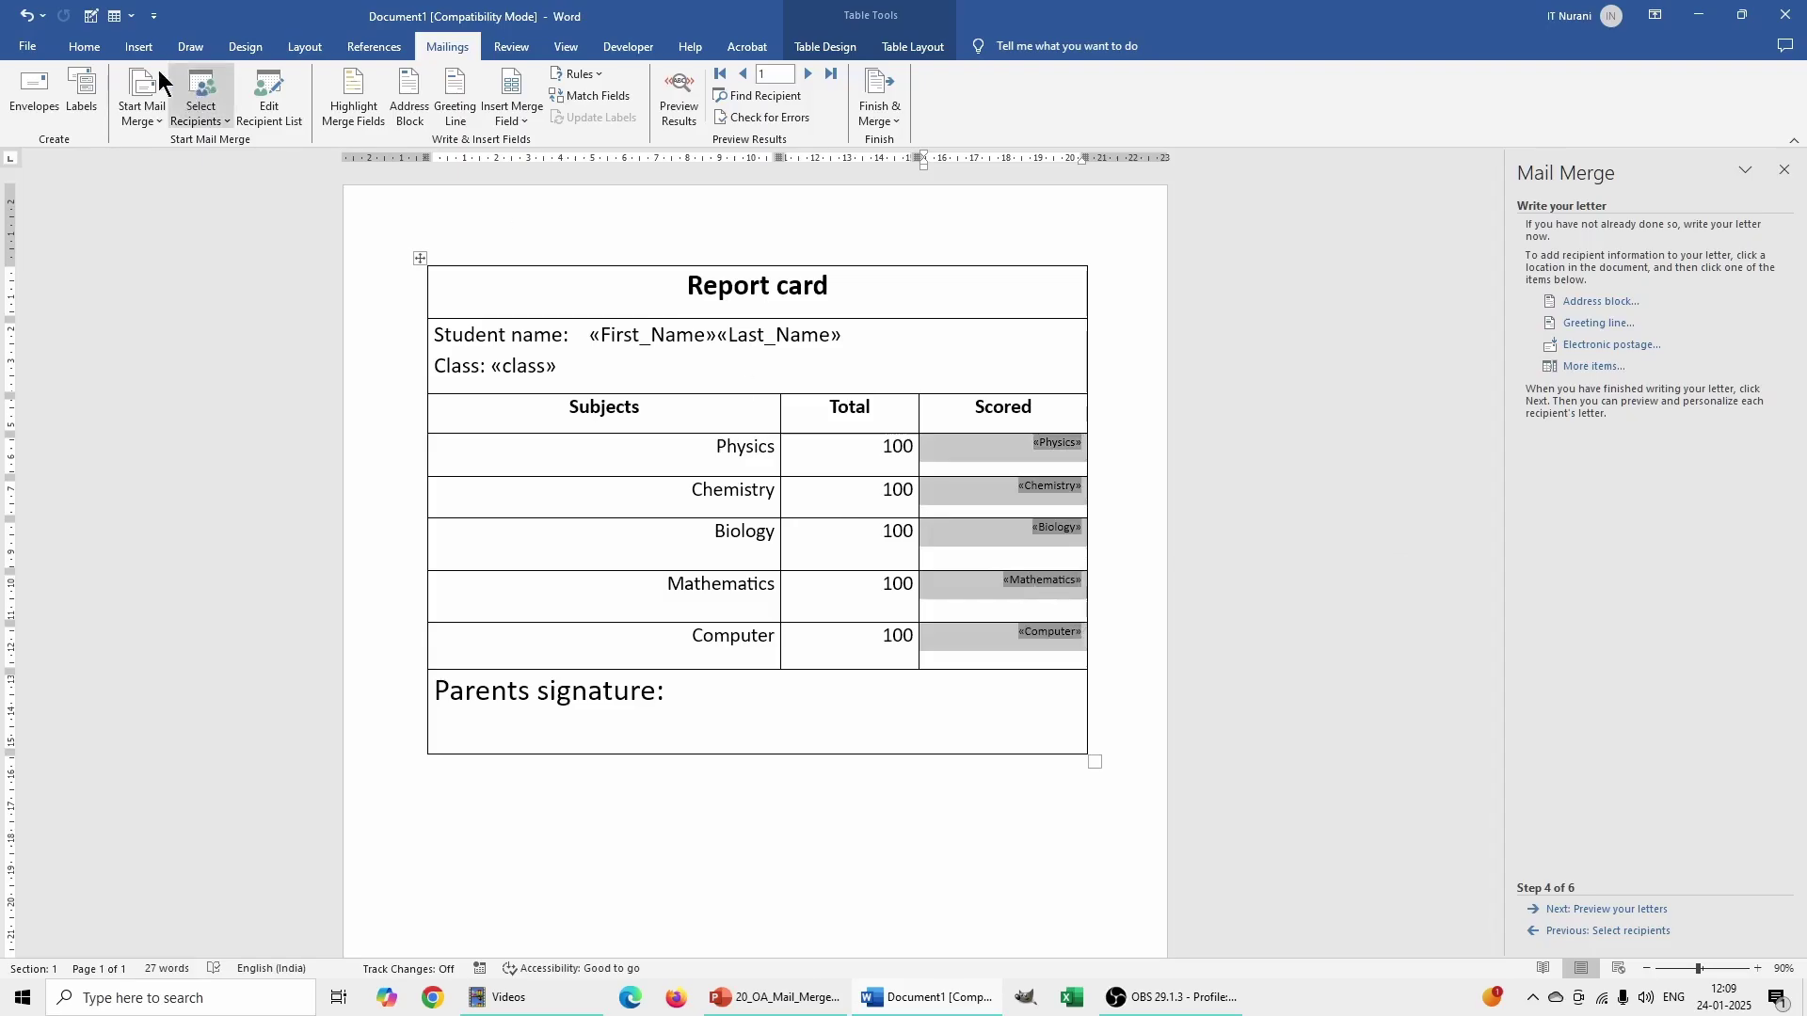
left_click(84, 46)
left_click(302, 81)
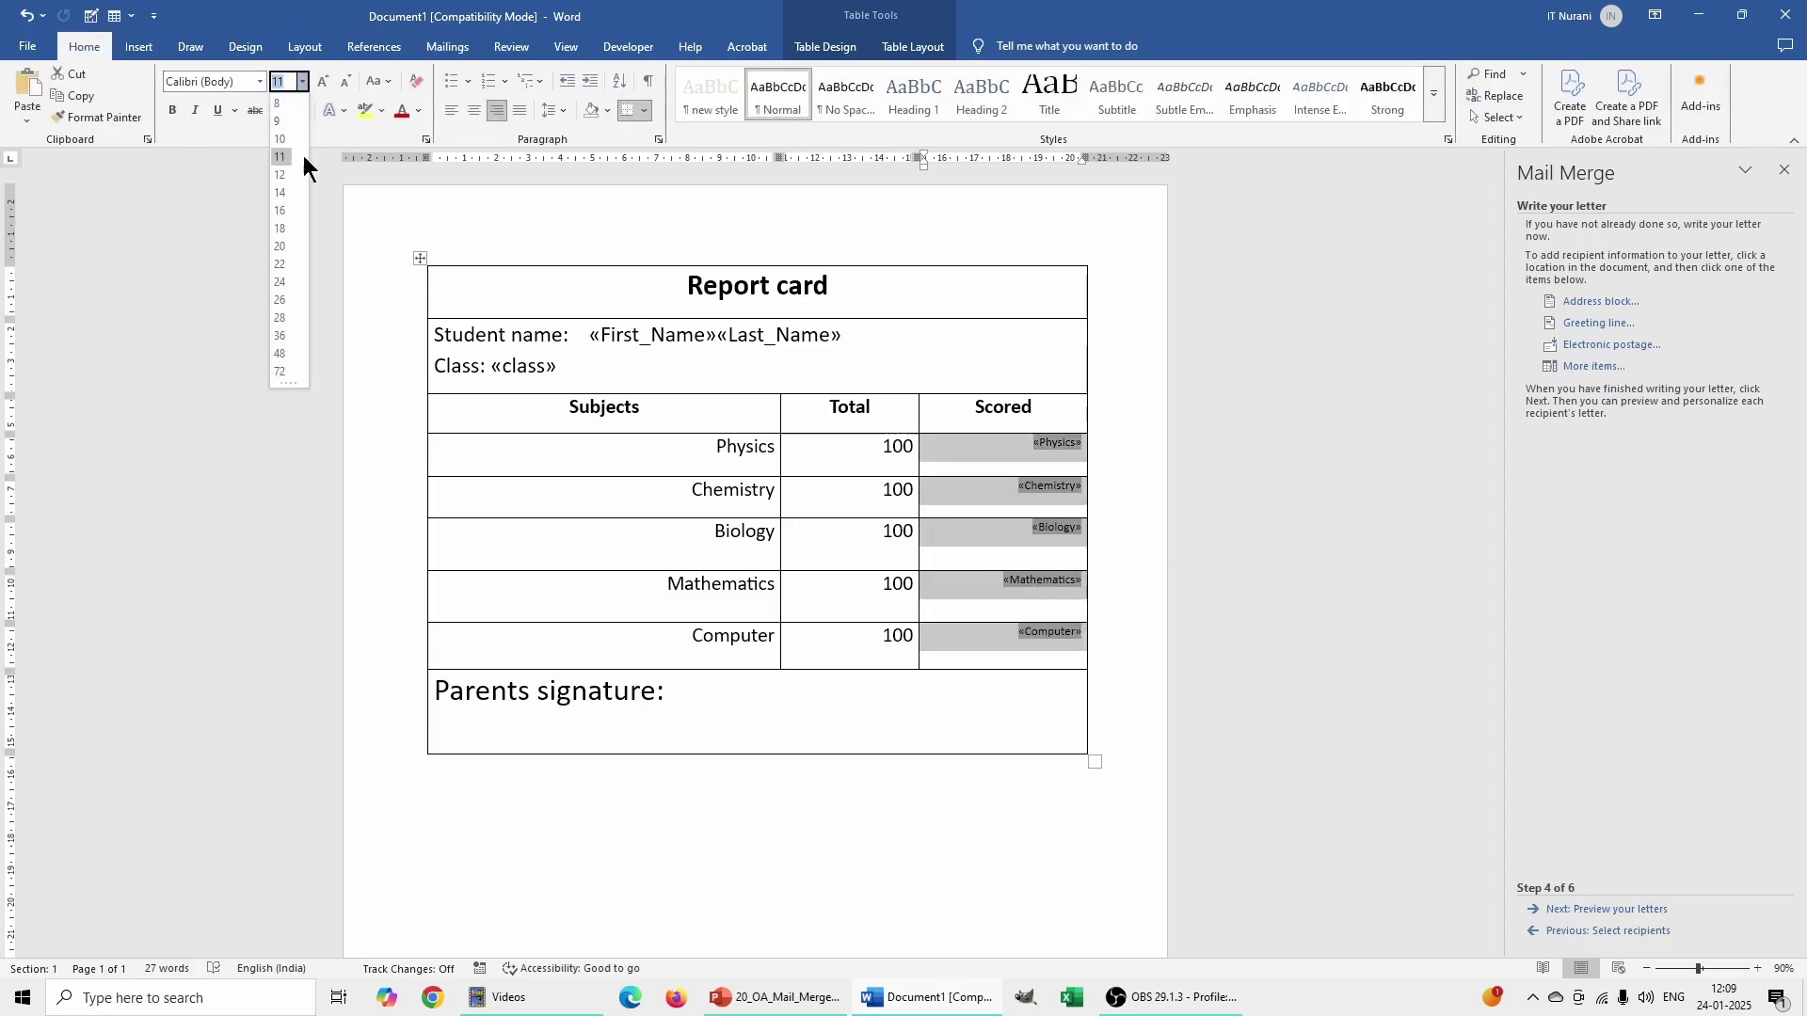
left_click(286, 233)
left_click(1048, 586)
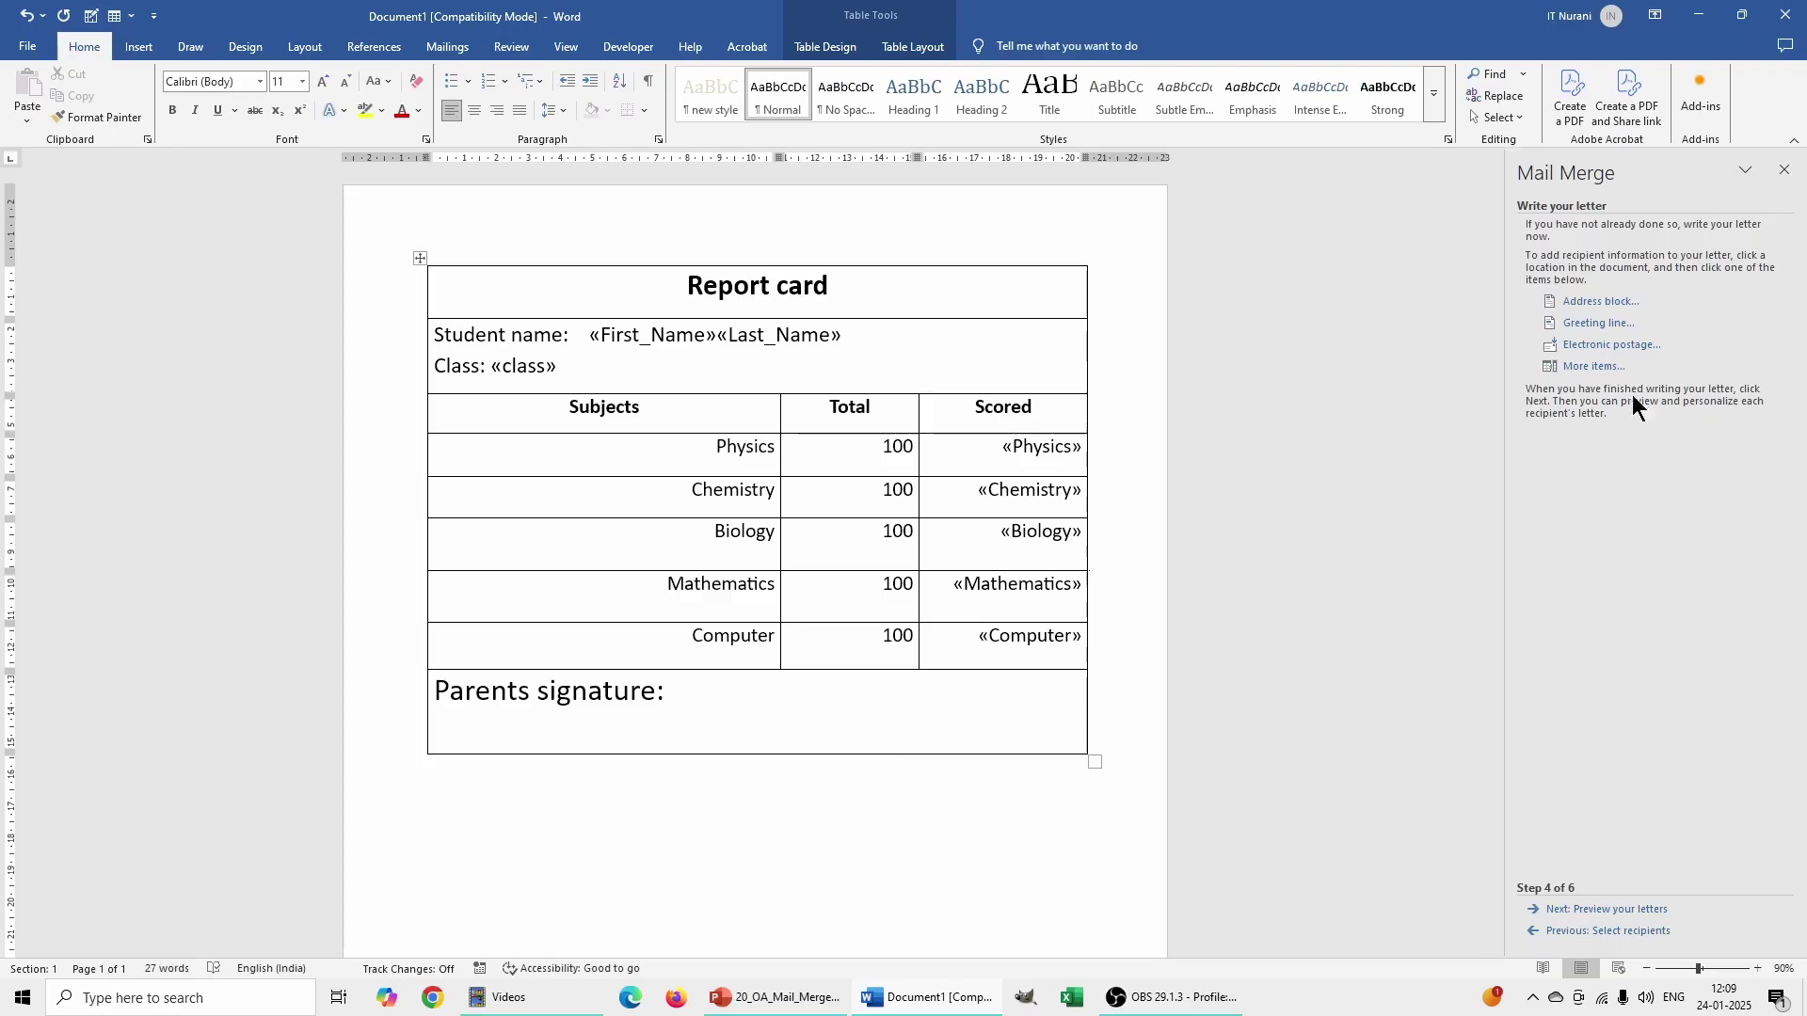
left_click(449, 47)
left_click(519, 118)
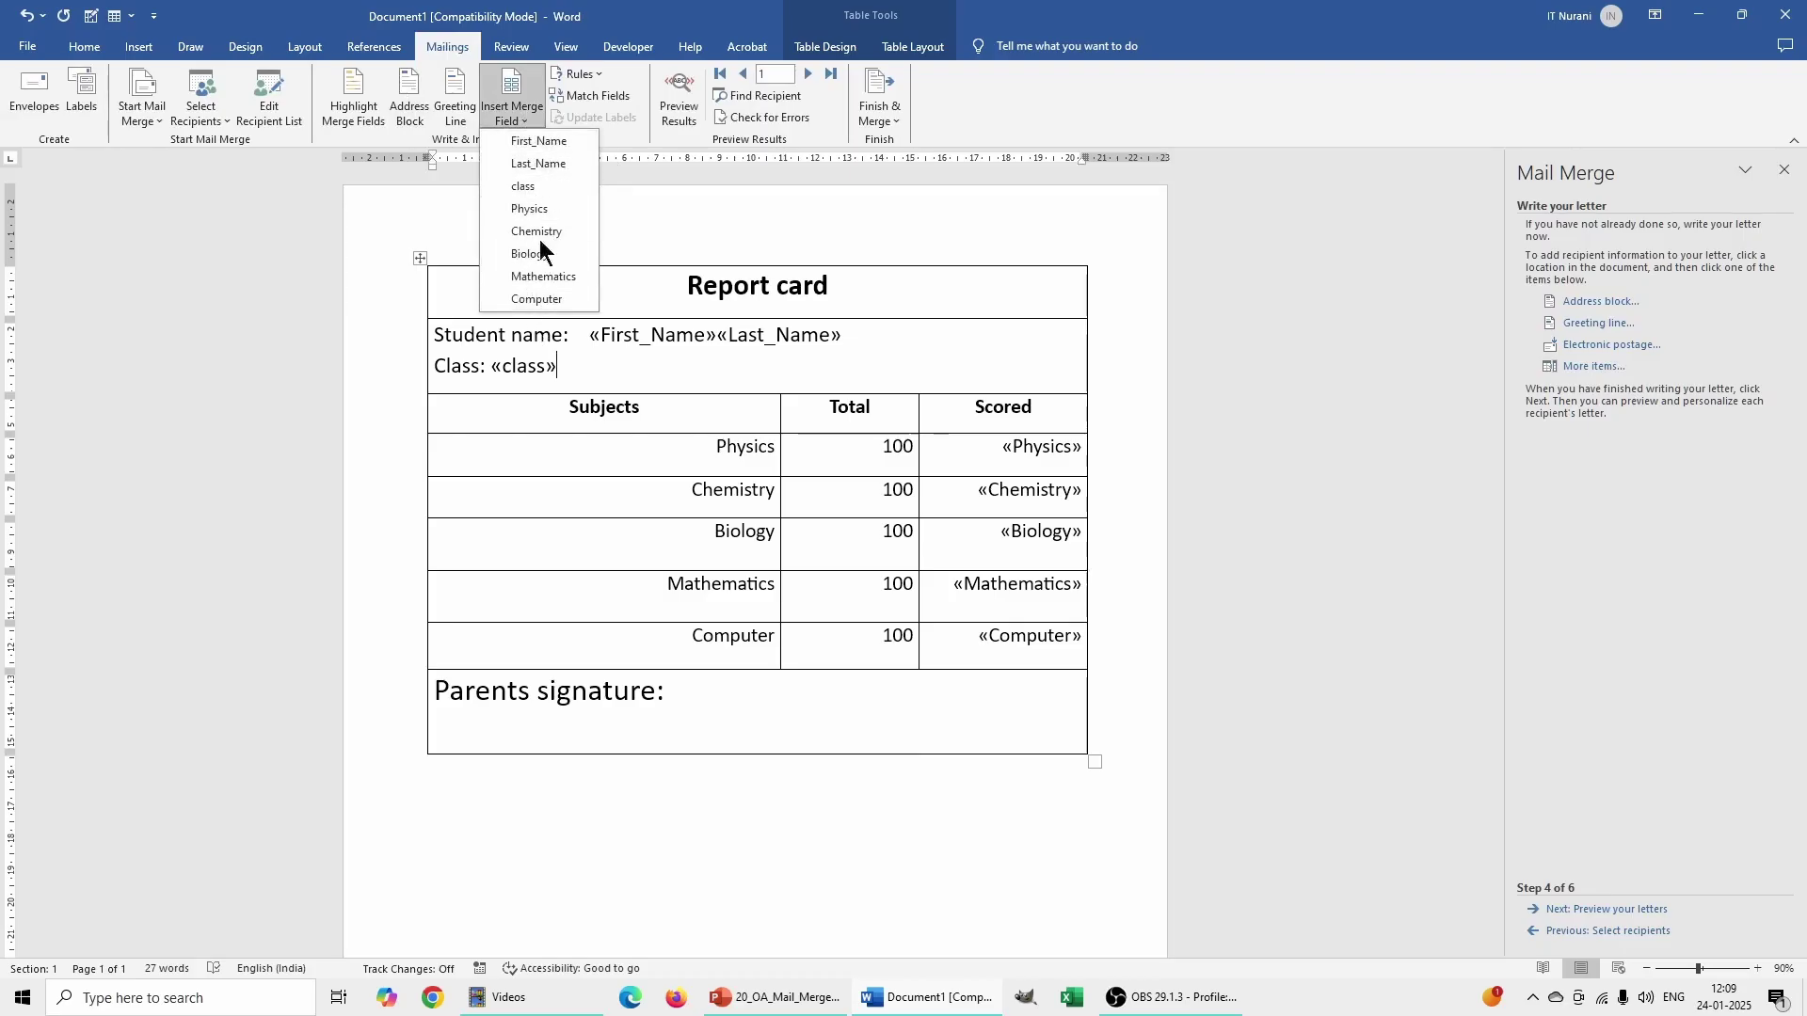
left_click(524, 126)
left_click(522, 121)
left_click(533, 139)
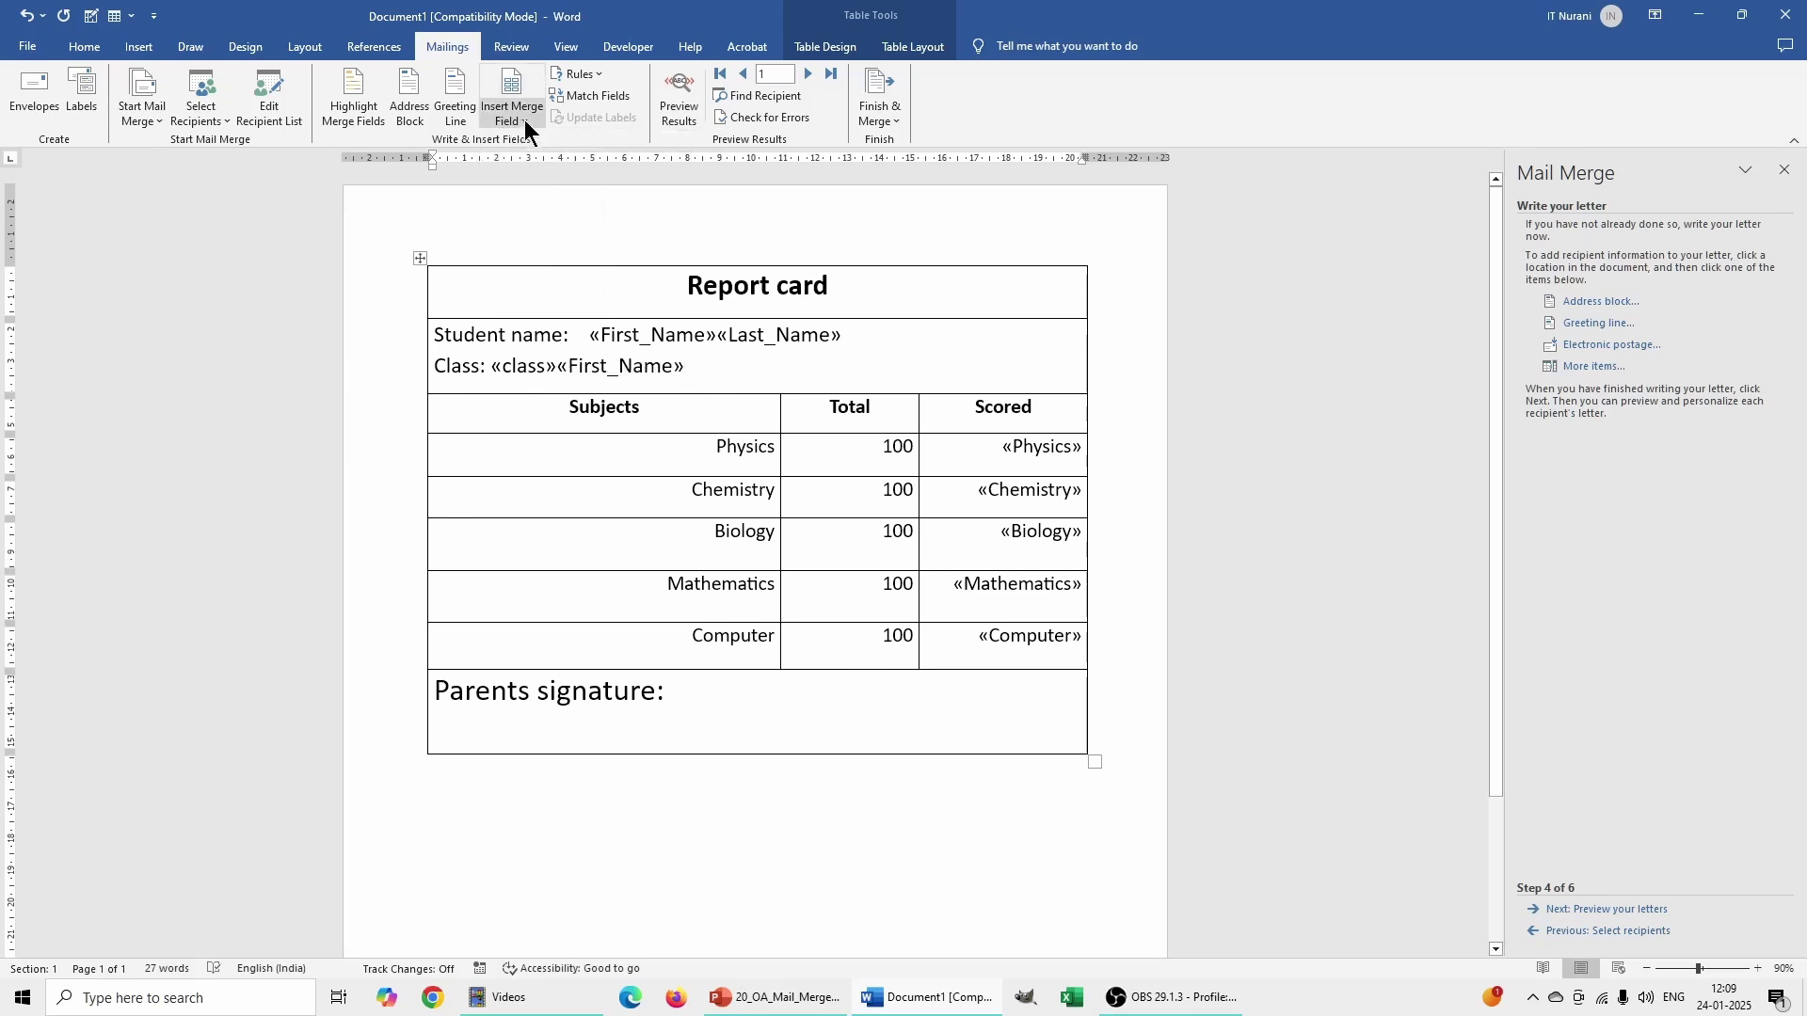
left_click(524, 120)
left_click(536, 185)
left_click(528, 113)
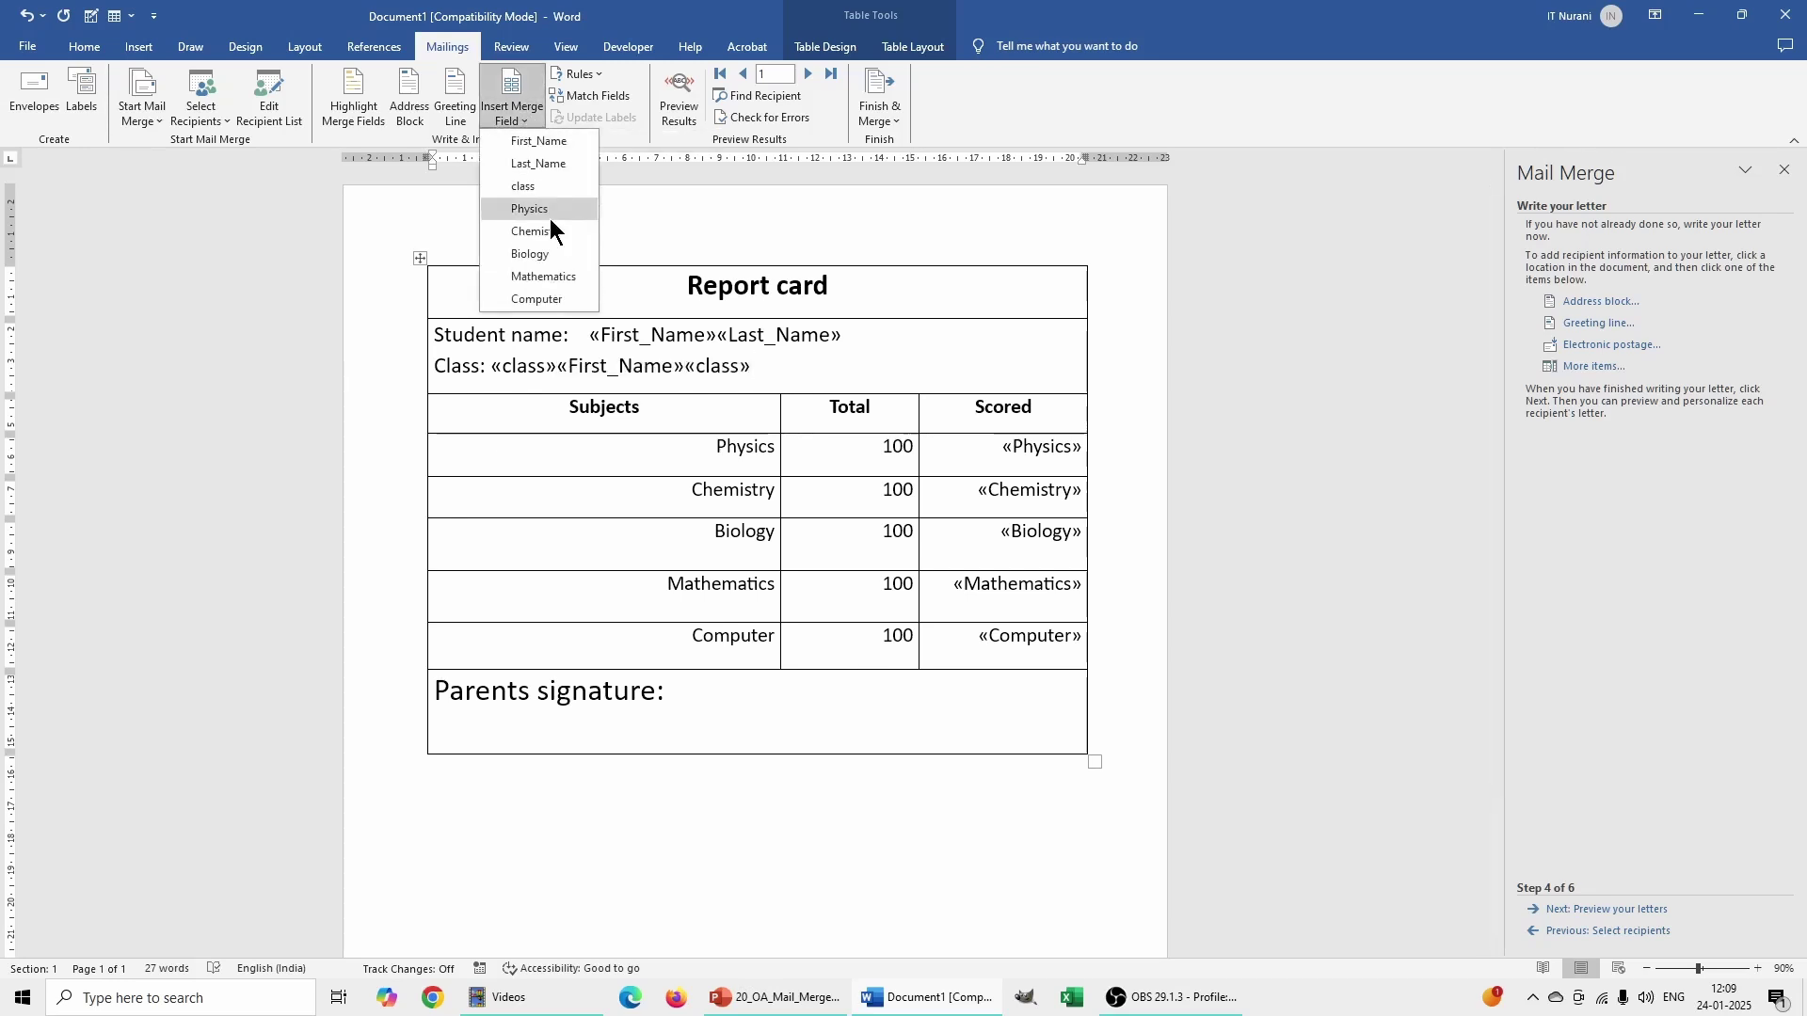
left_click(546, 211)
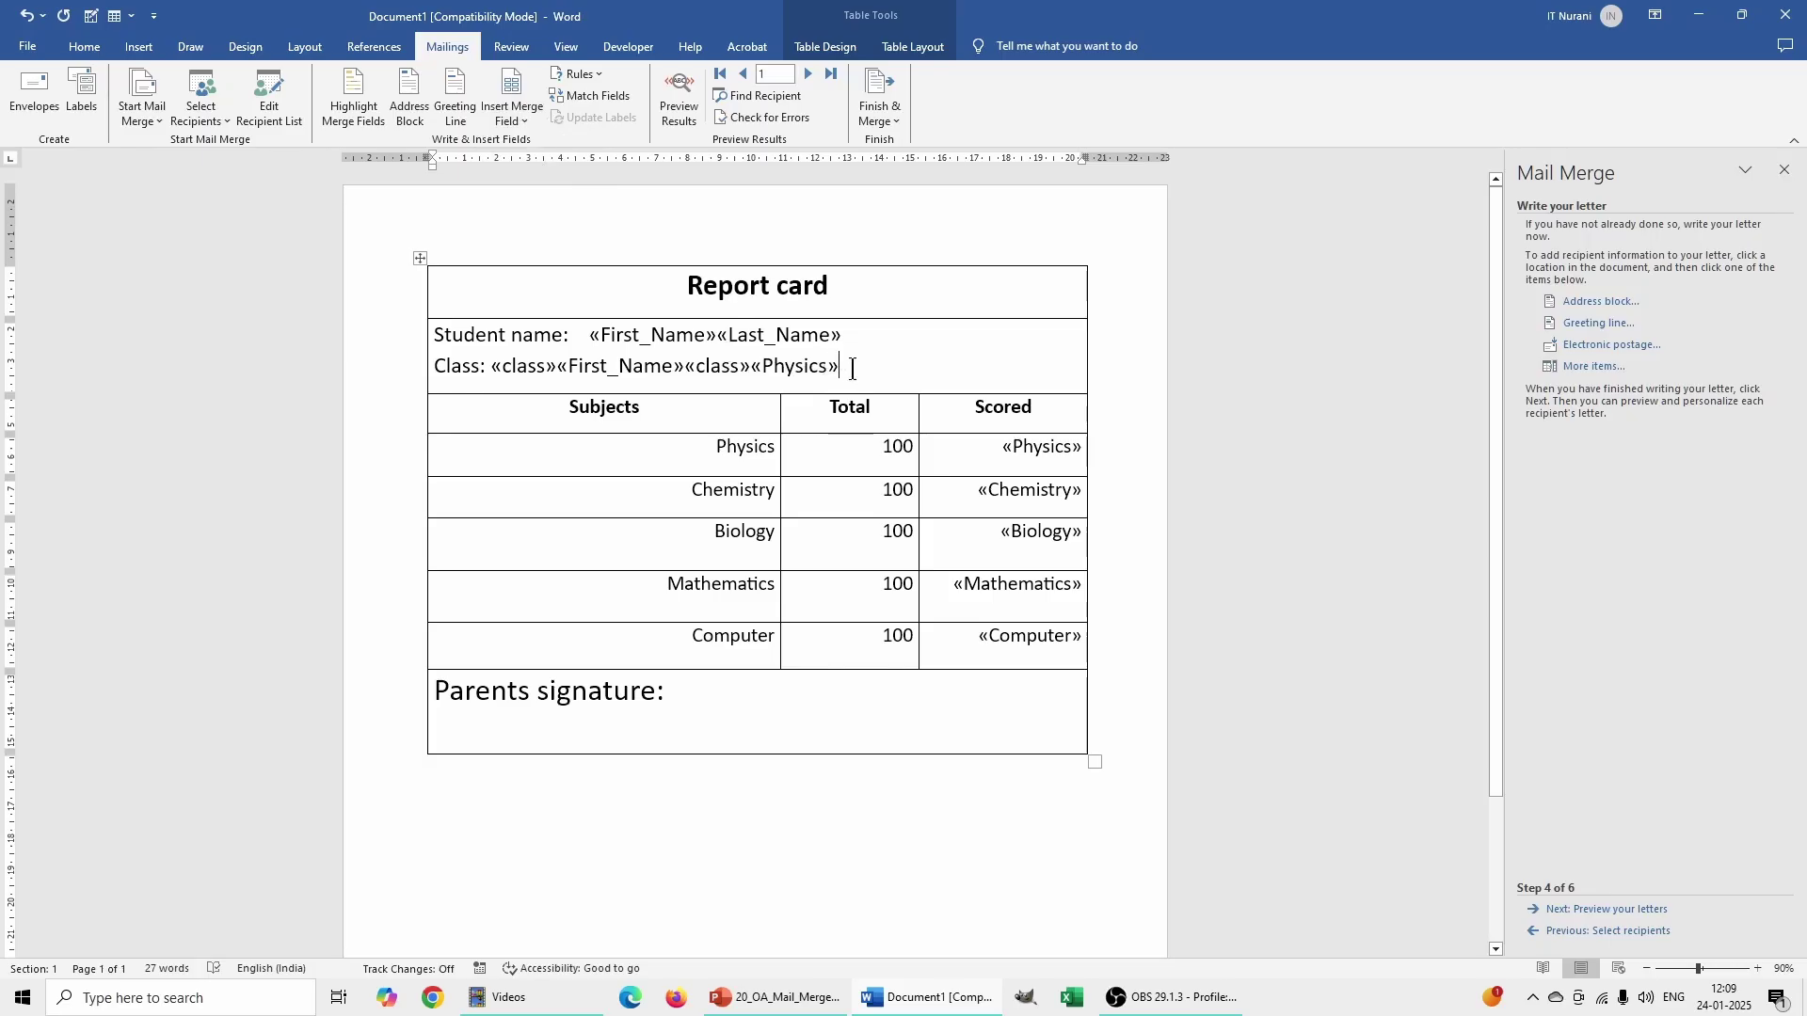
key("BackSpace")
key("BackSpace")
key("BackSpace")
key("BackSpace")
key("BackSpace")
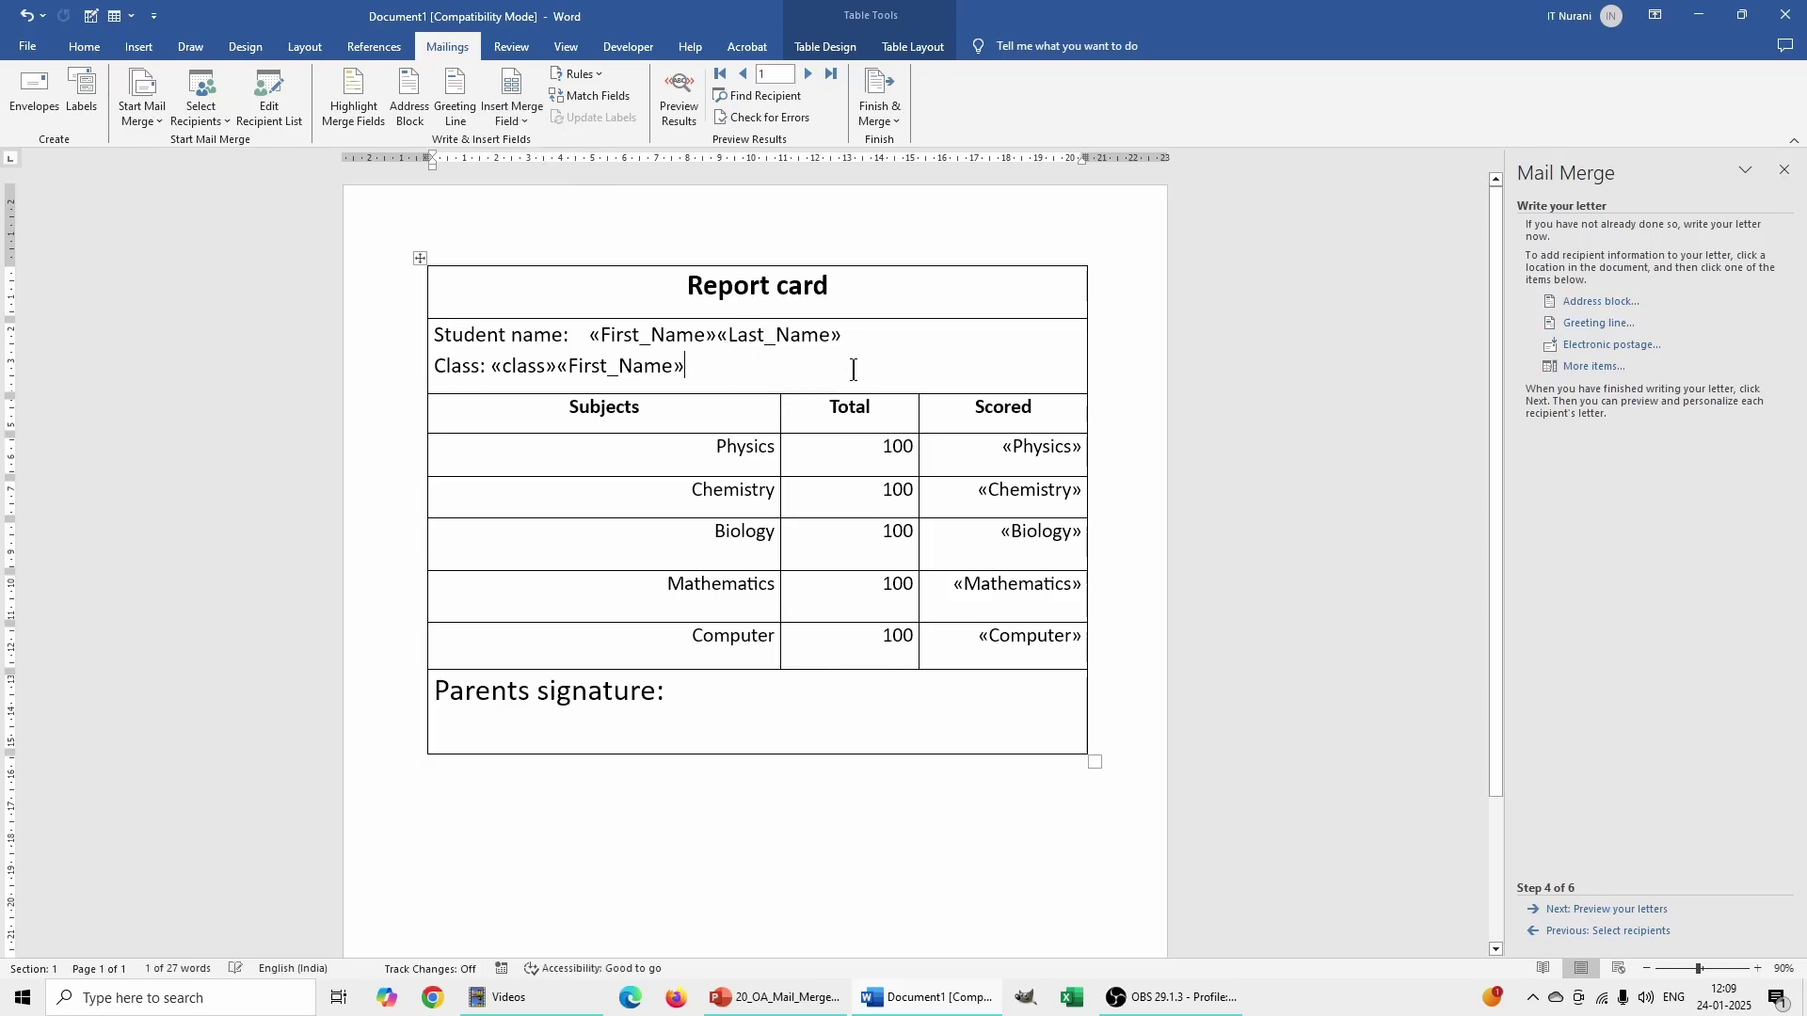
key("BackSpace")
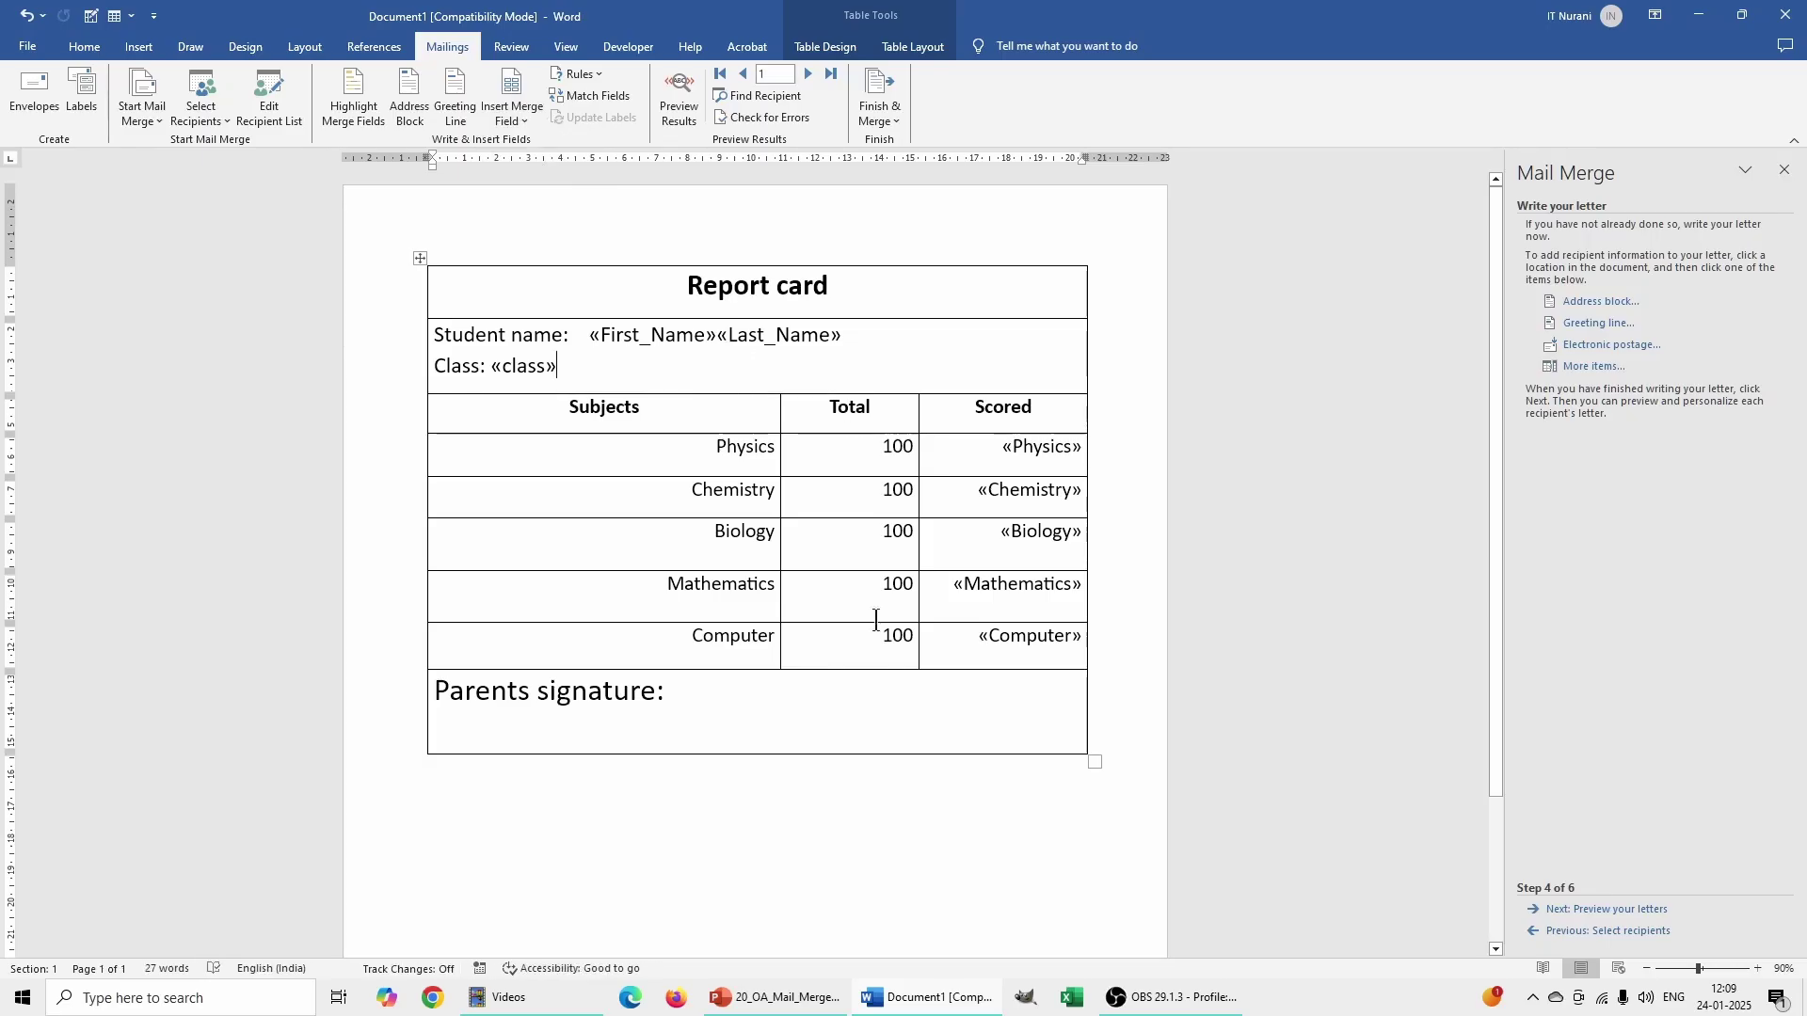
Step: Preview the report card for recipients 1 through 3, then advance to completing the merge
left_click(1607, 911)
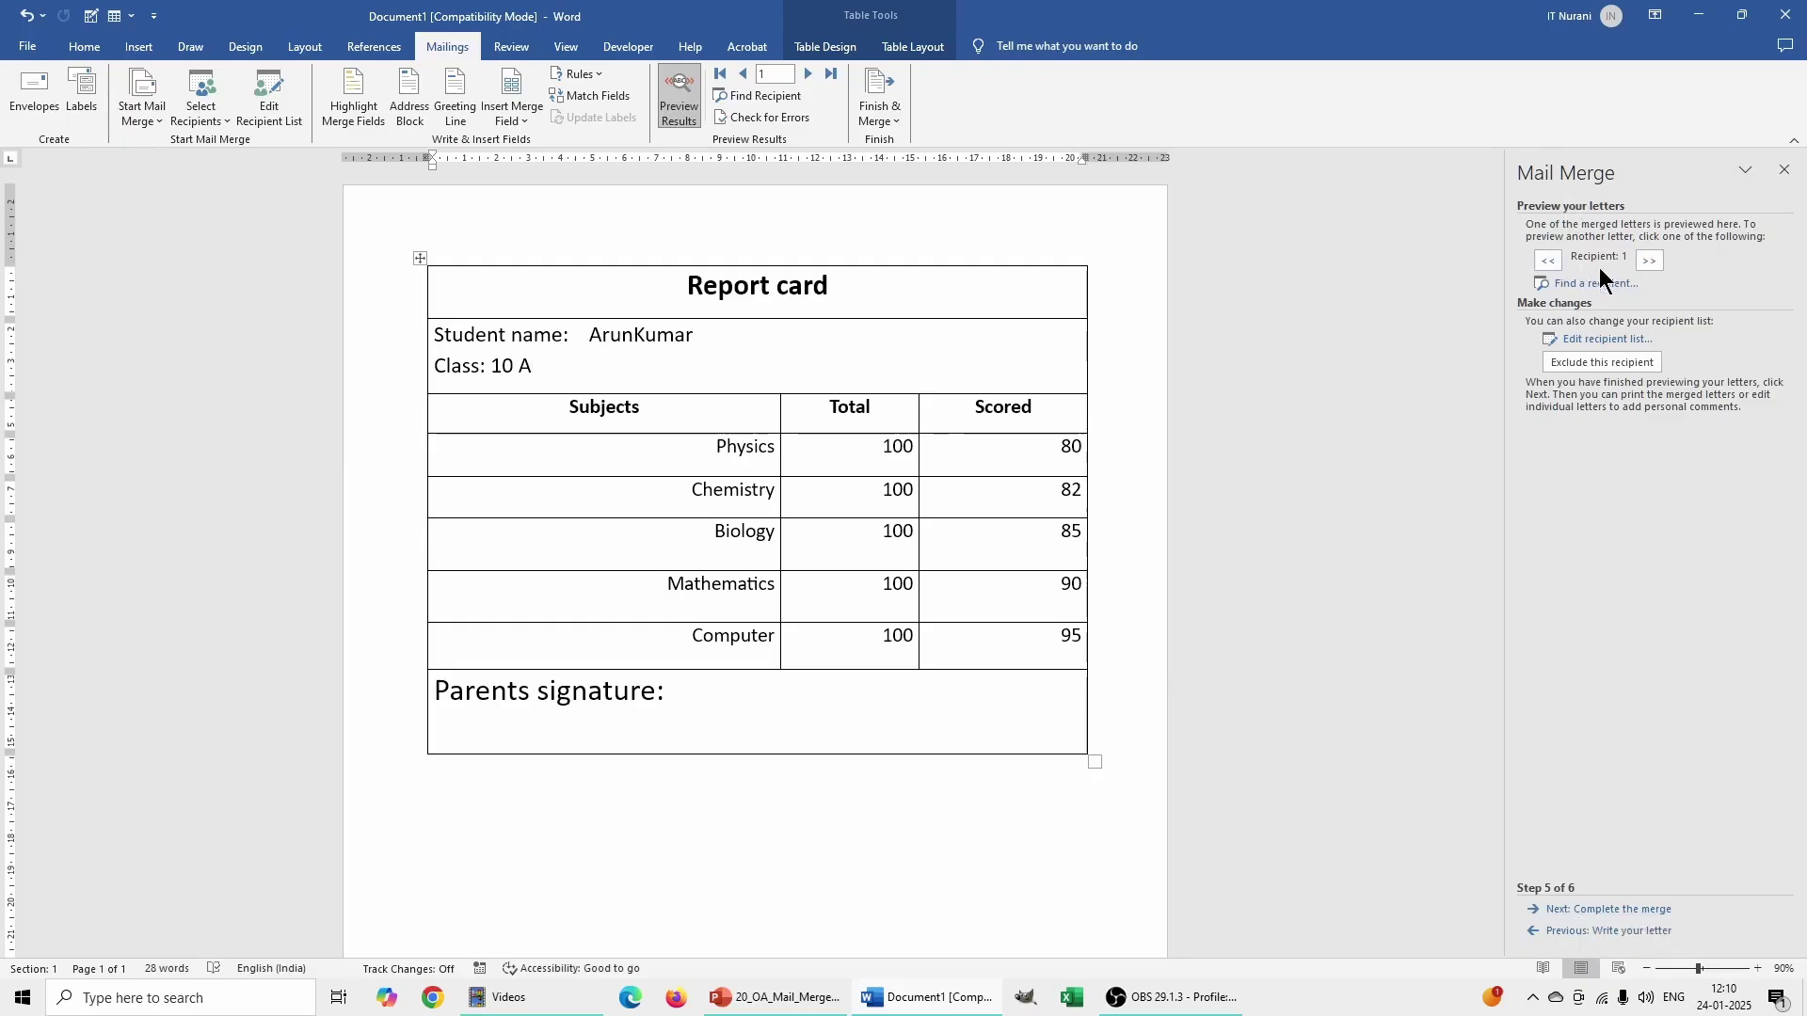
left_click(1650, 263)
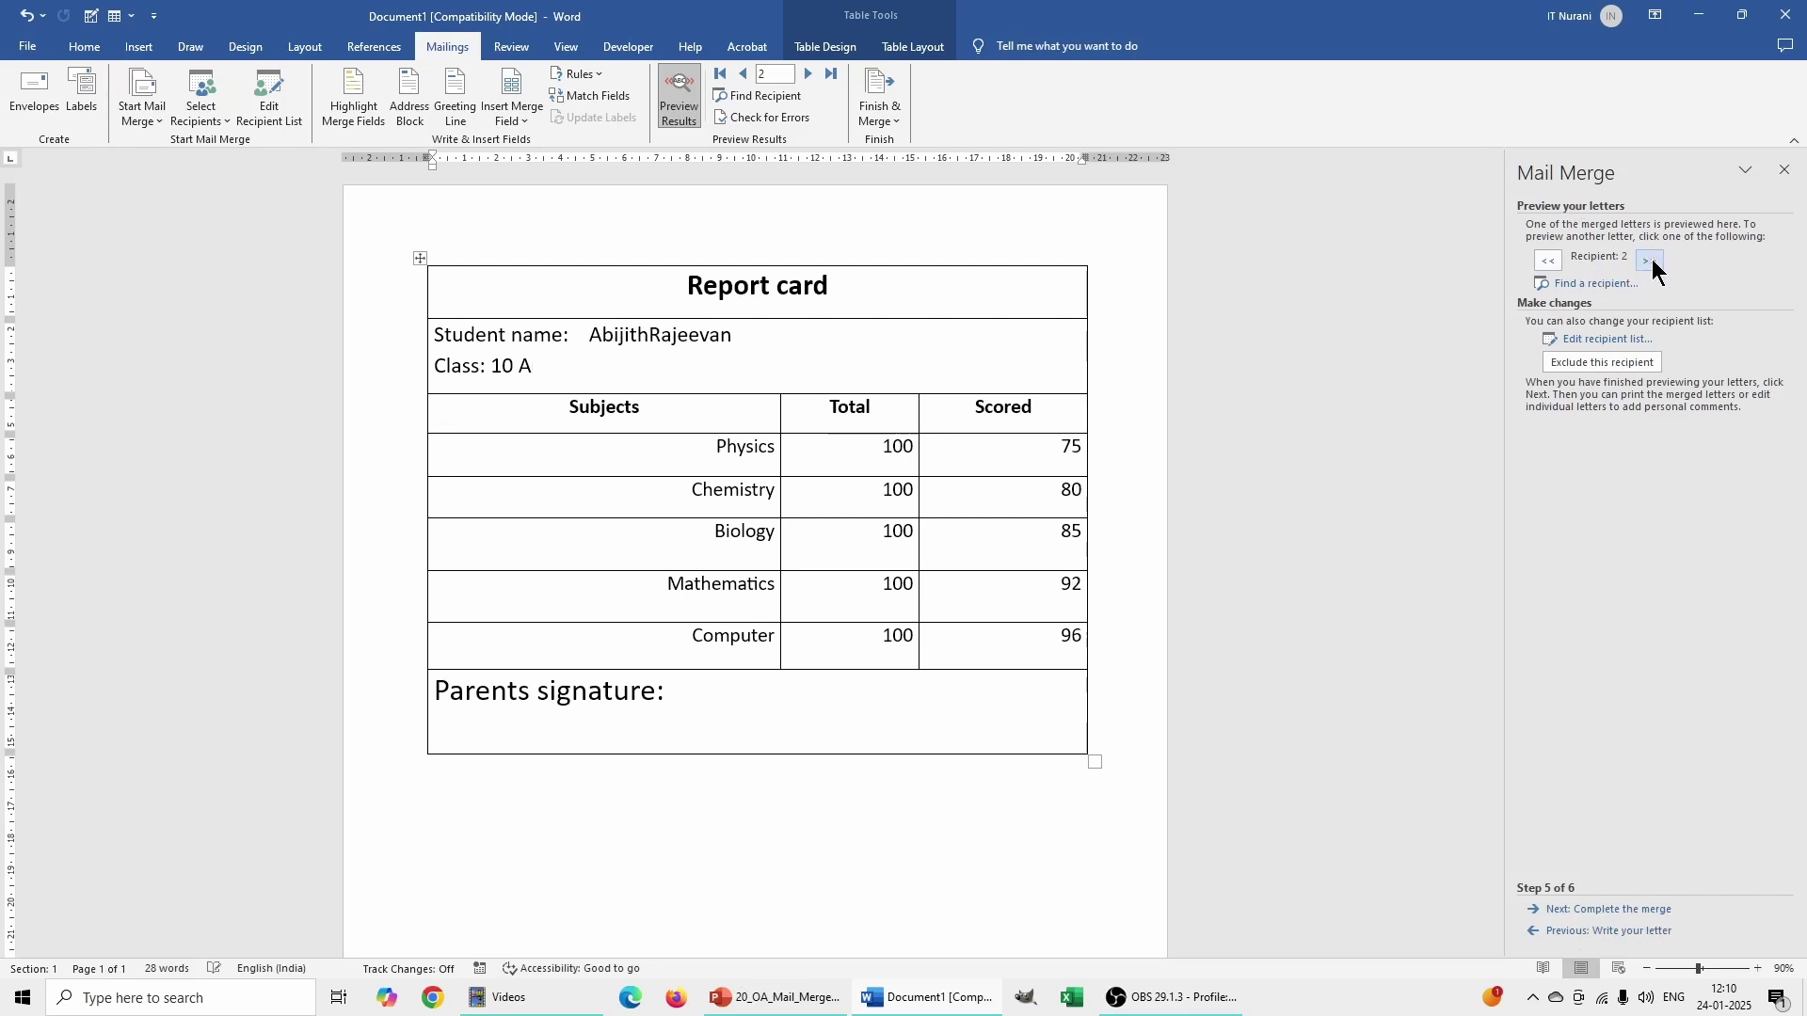
left_click(1654, 265)
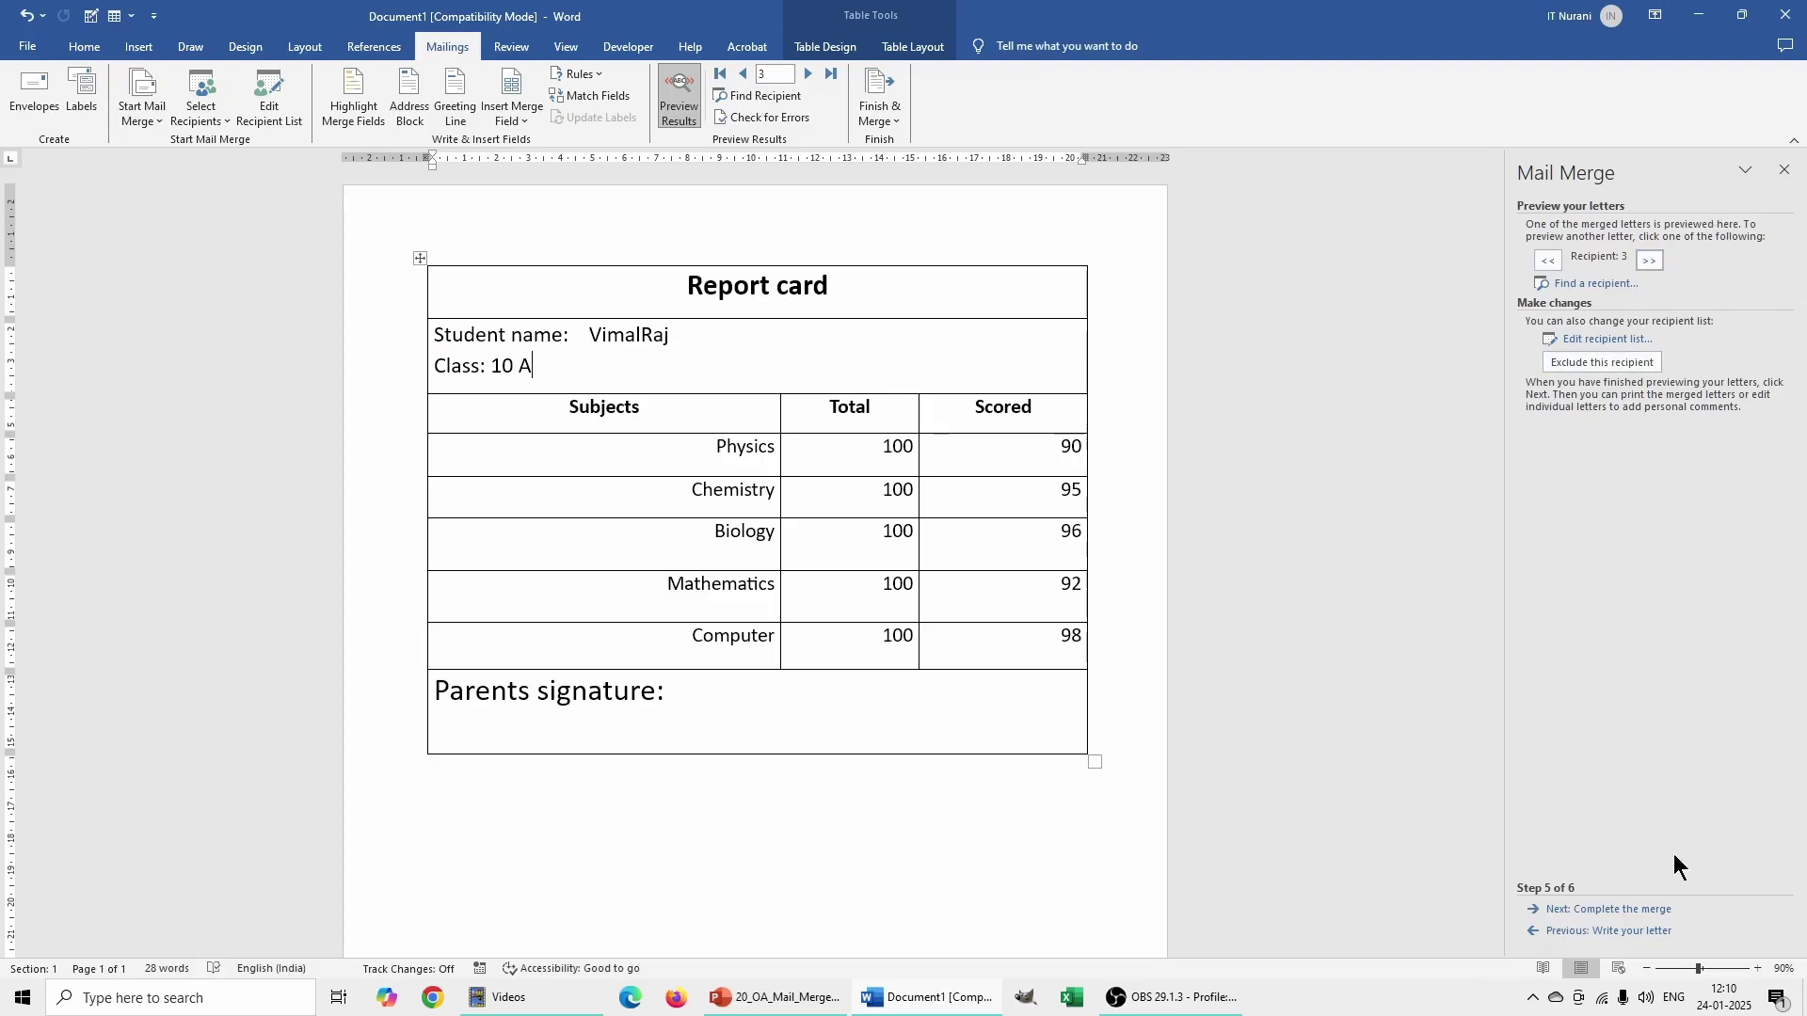
left_click(1637, 910)
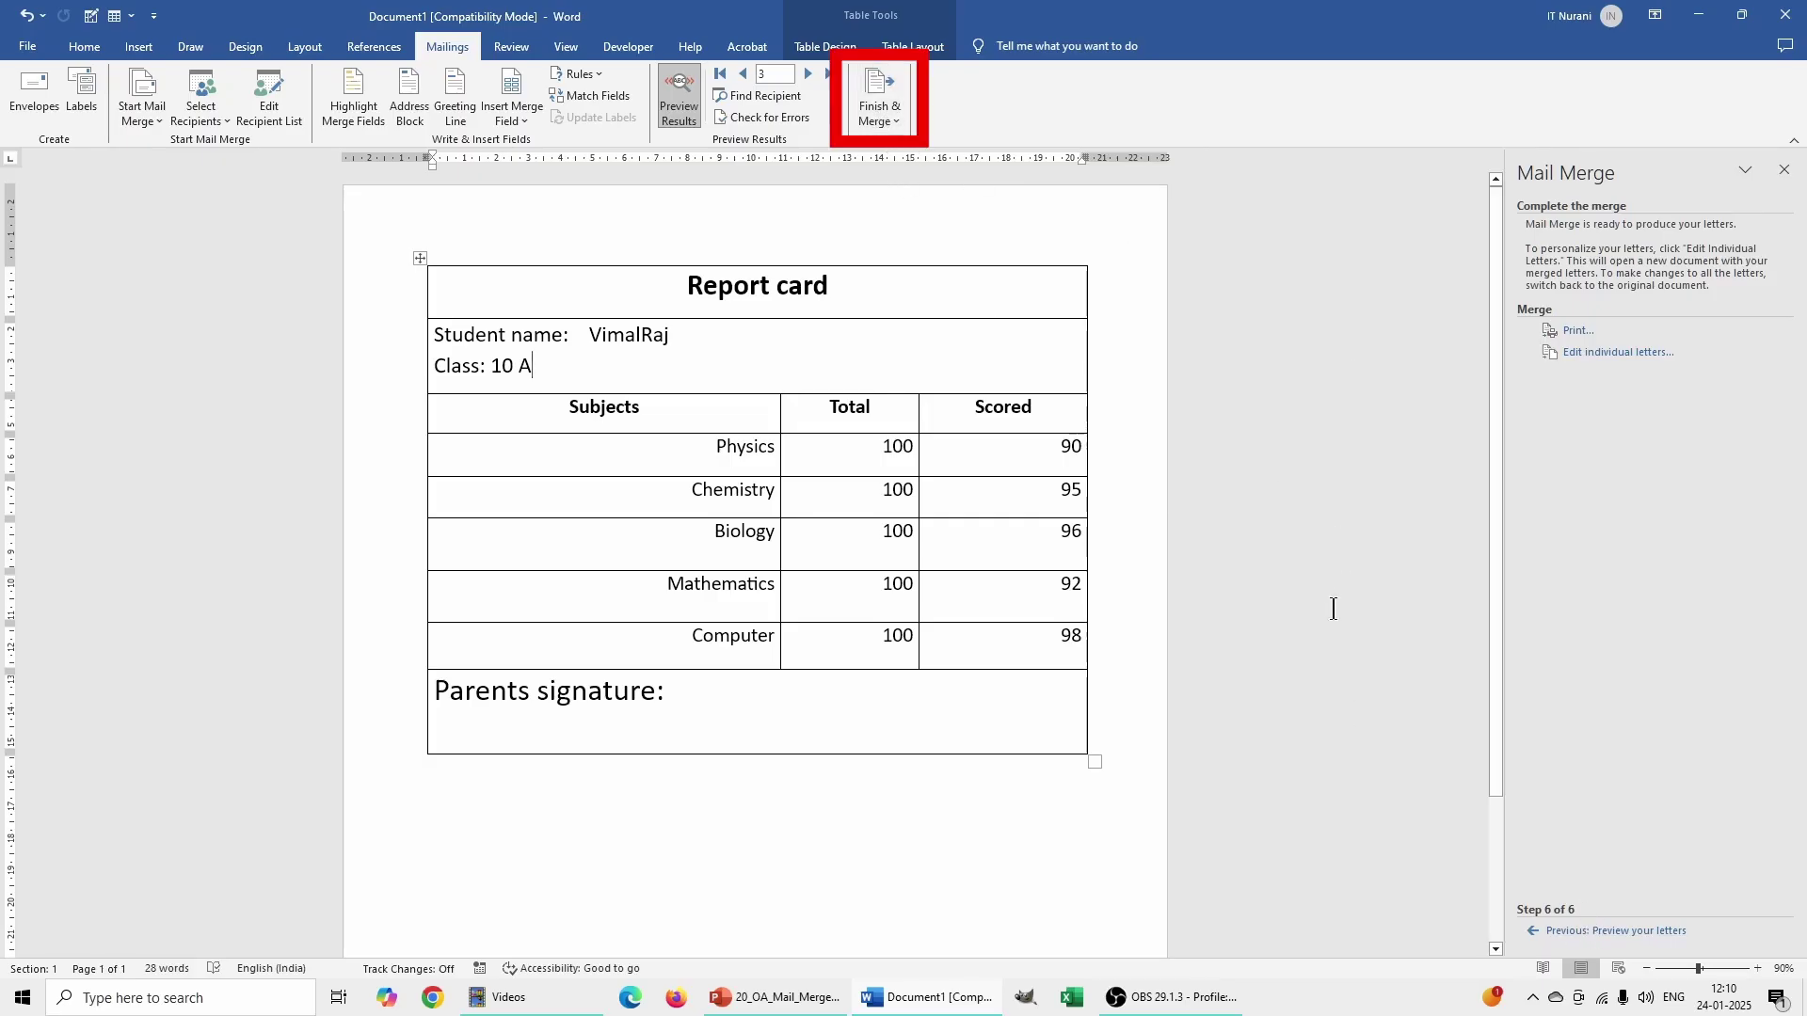
Step: Merge all records into individual documents, producing the three-page Letters1
left_click(896, 117)
left_click(911, 142)
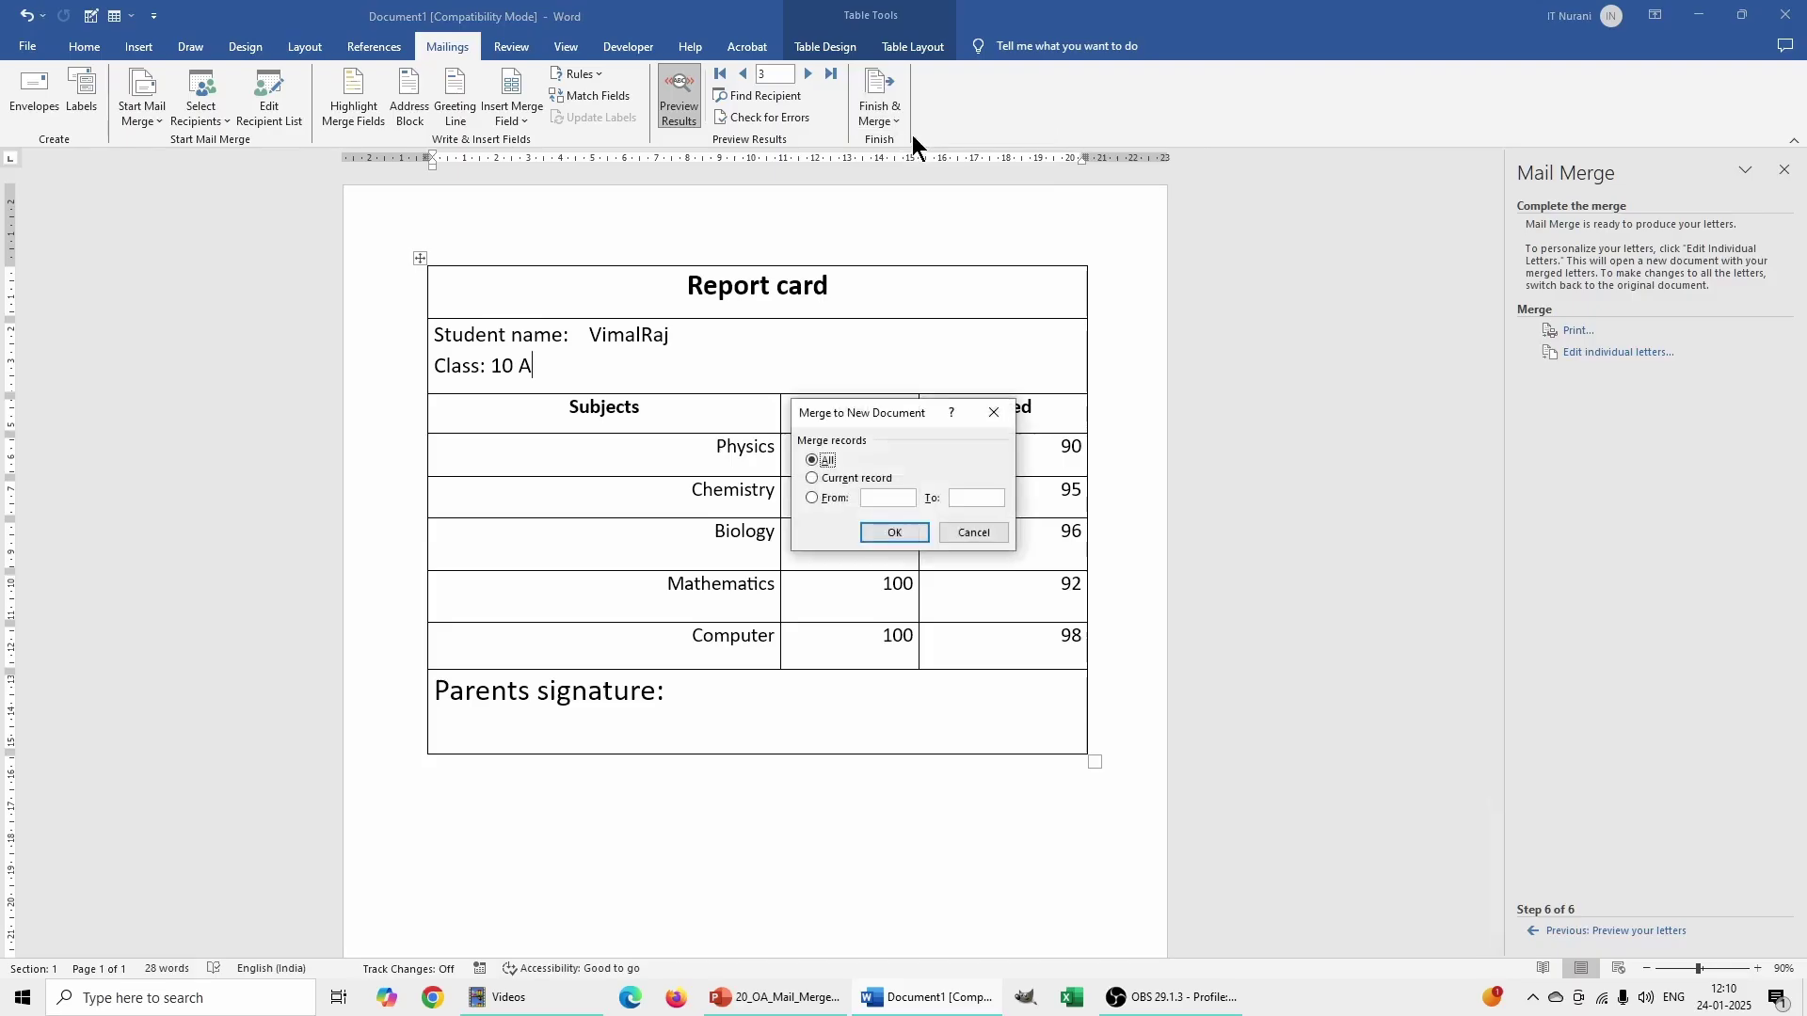
left_click(884, 533)
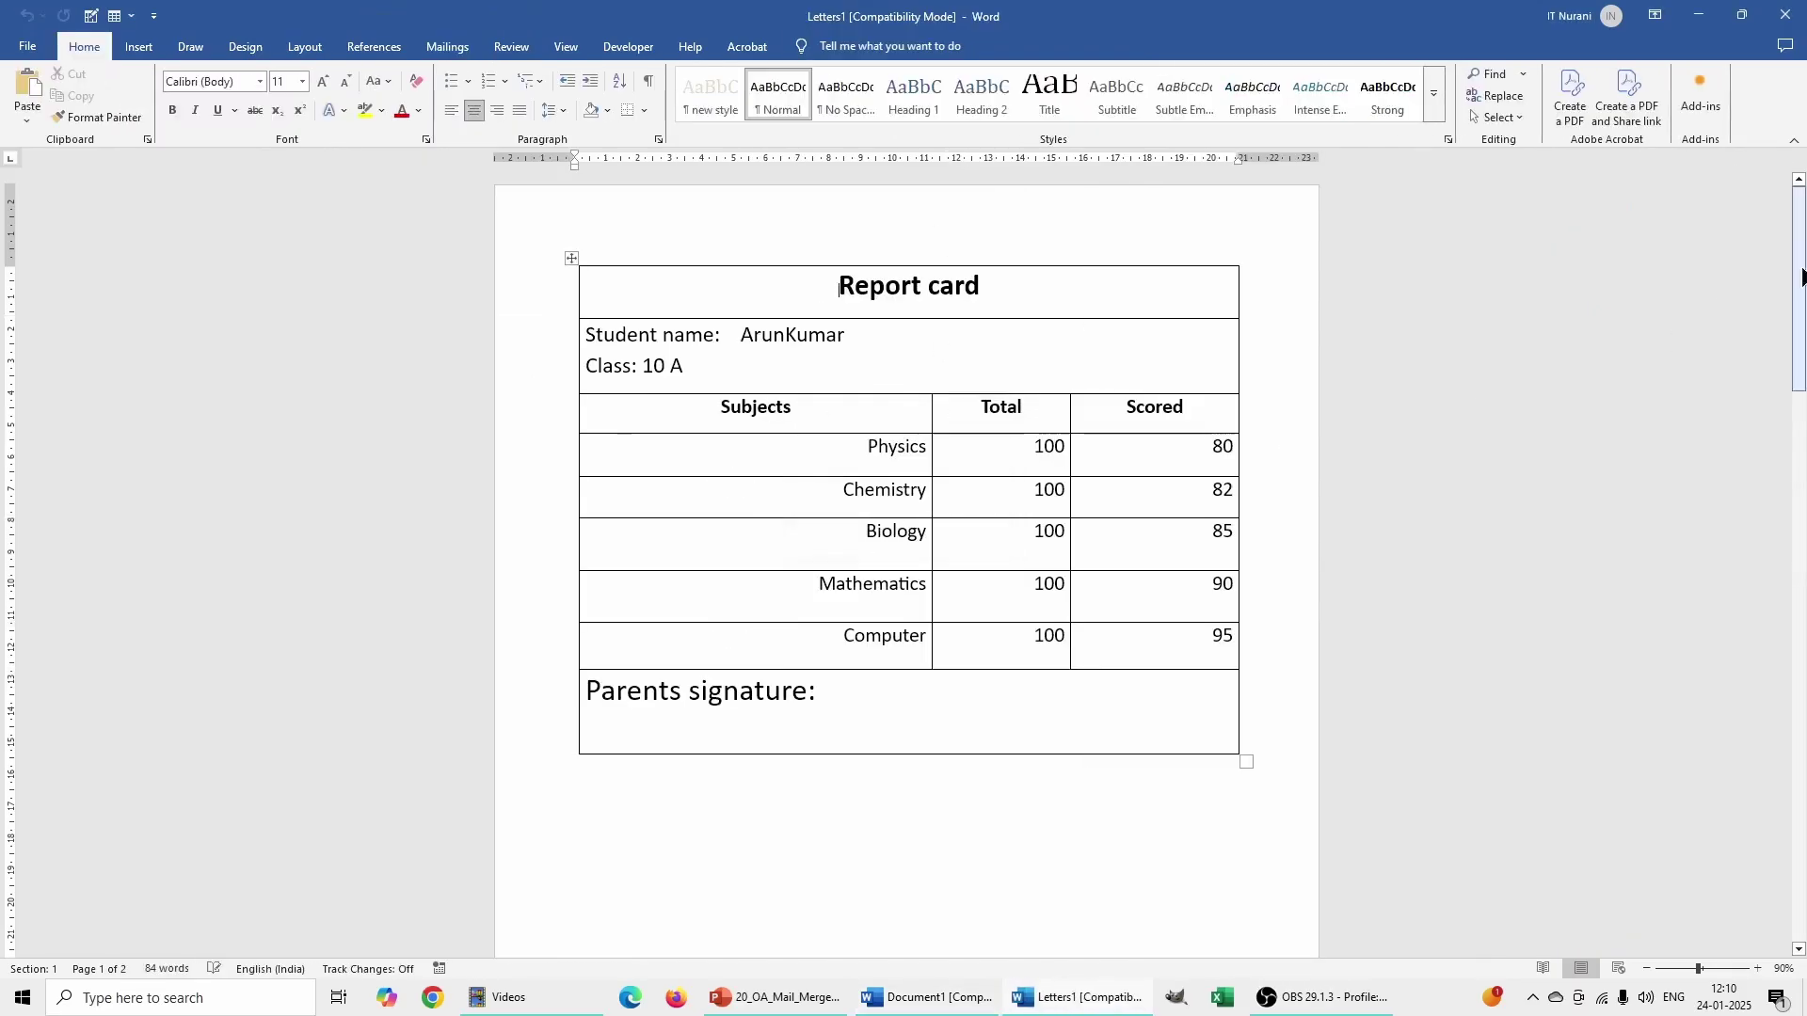
mouse_move(1800, 278)
left_mouse_down()
mouse_move(1799, 879)
mouse_move(1798, 280)
left_mouse_up()
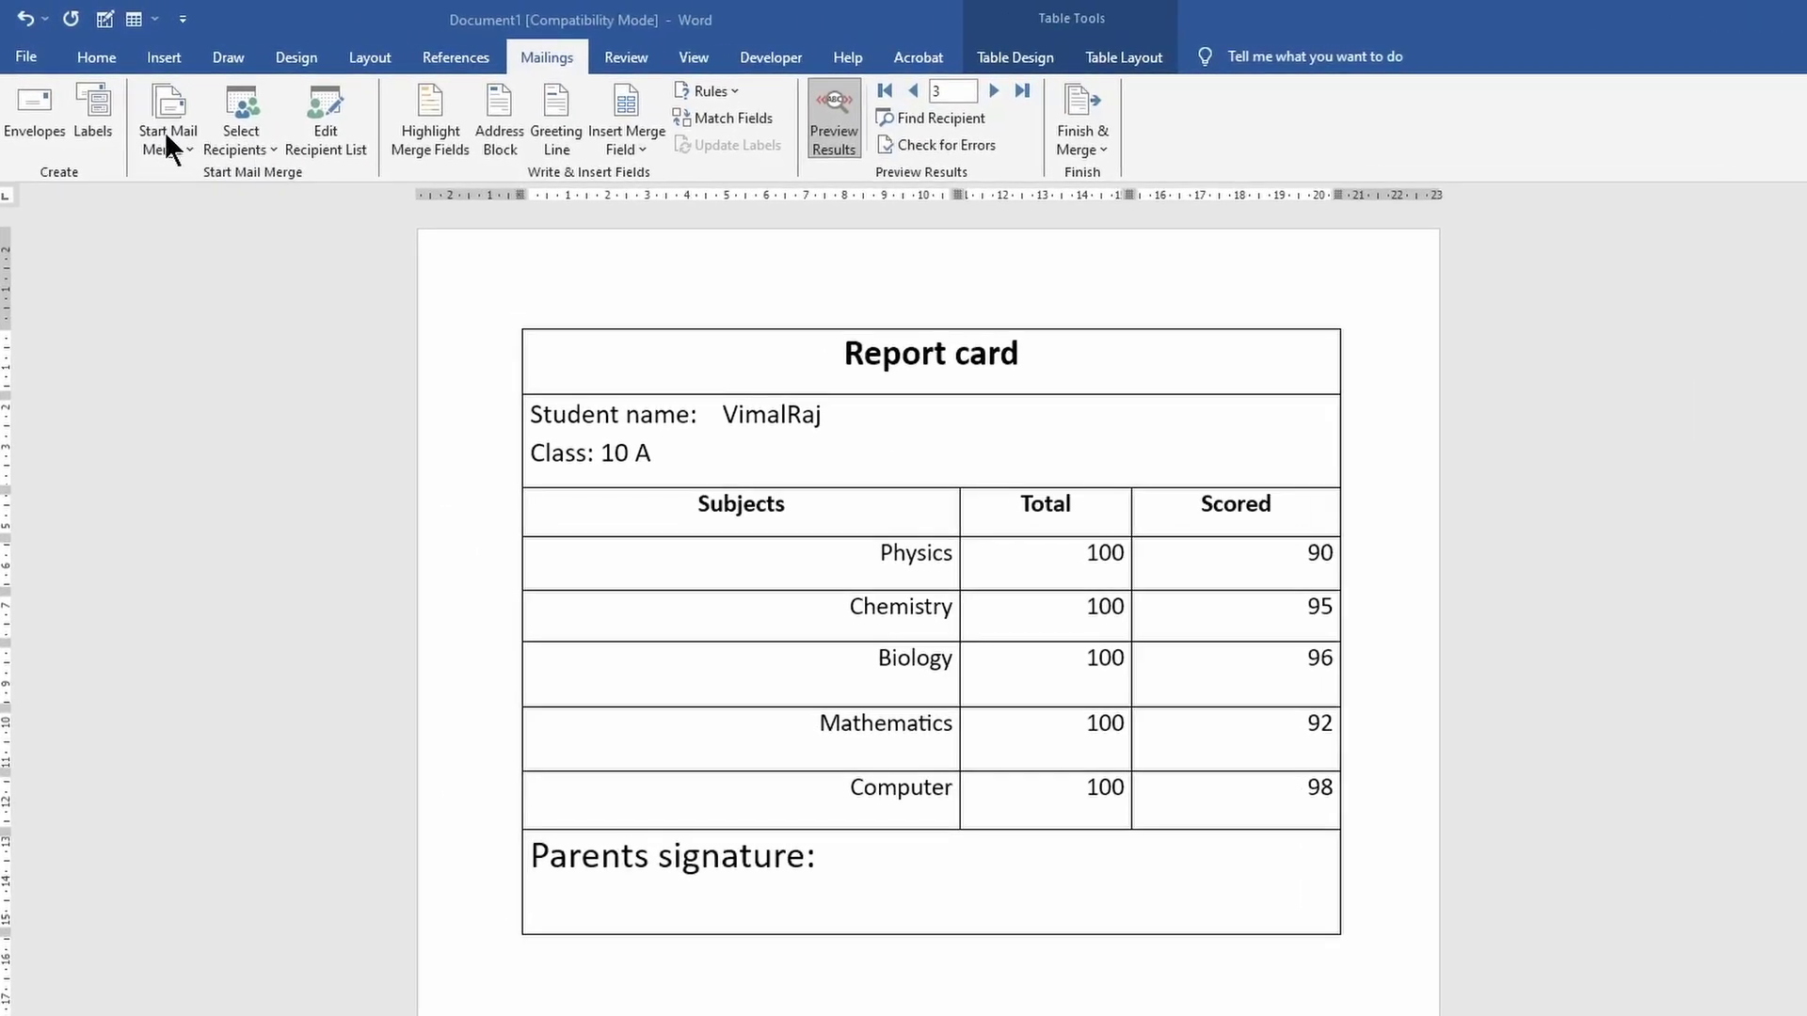
Step: Reset the merge type to Letters and review the recipient list so placeholders show again
left_click(165, 143)
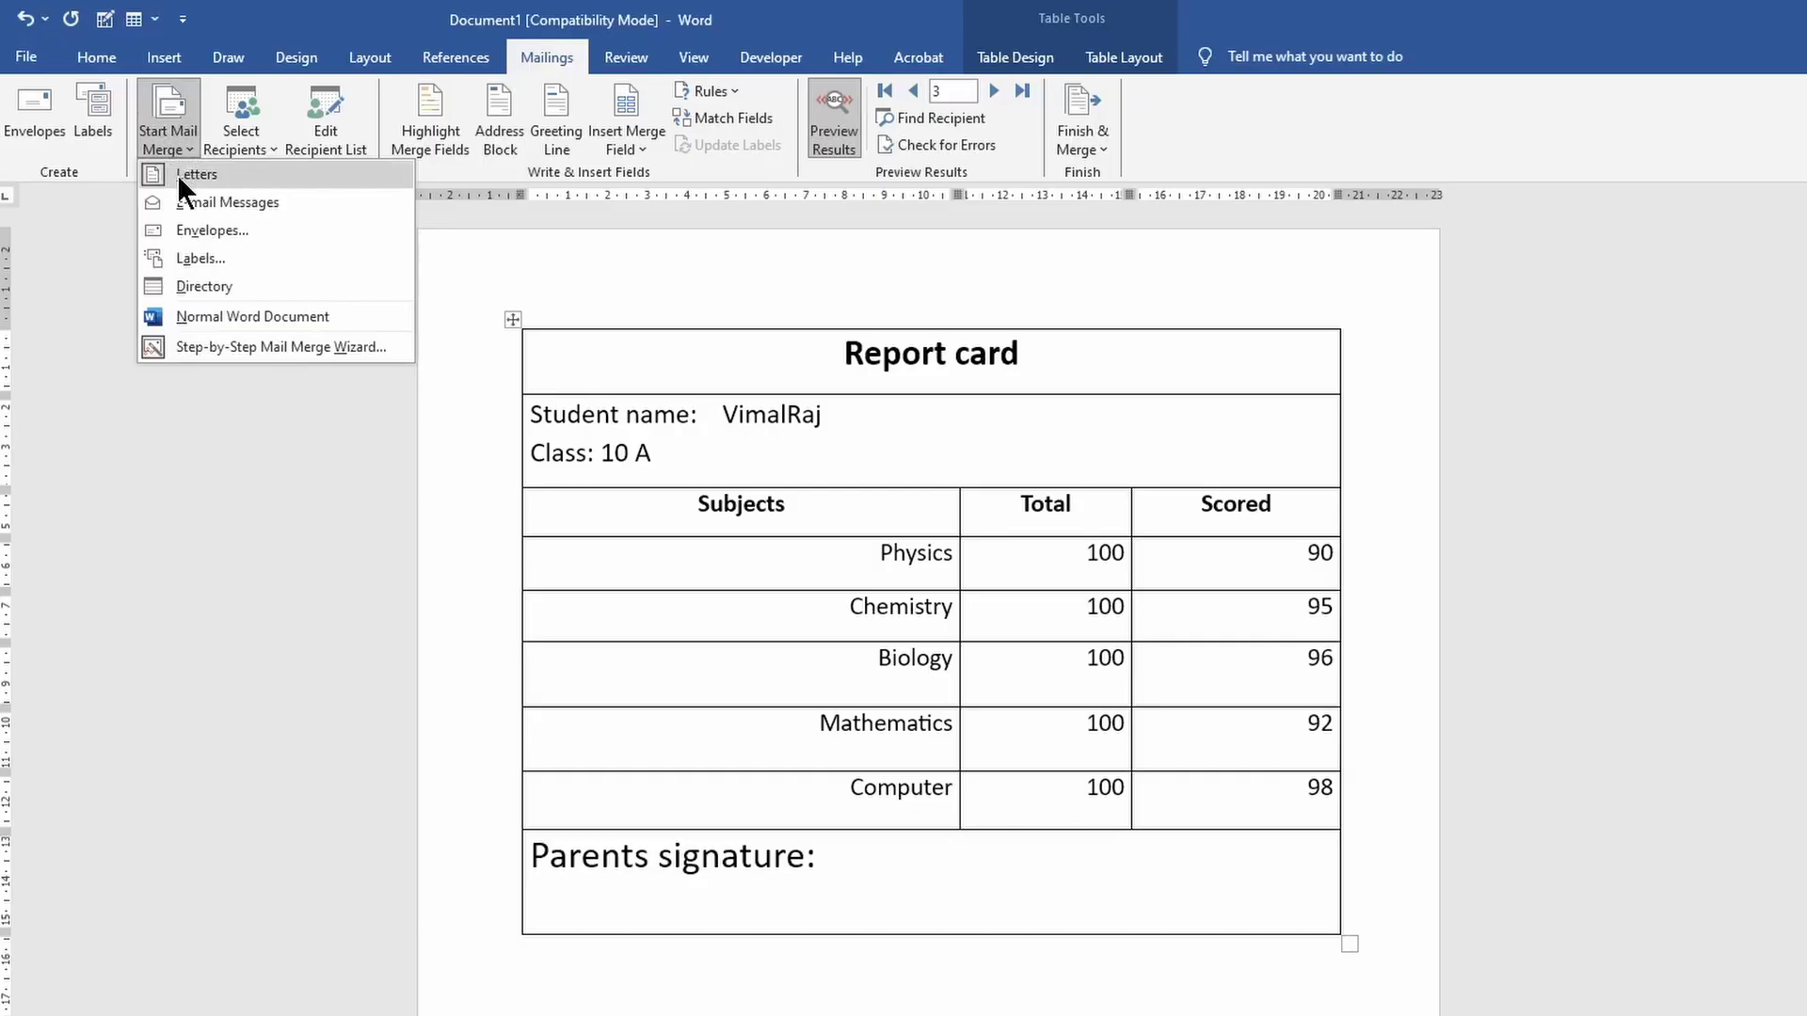
left_click(177, 173)
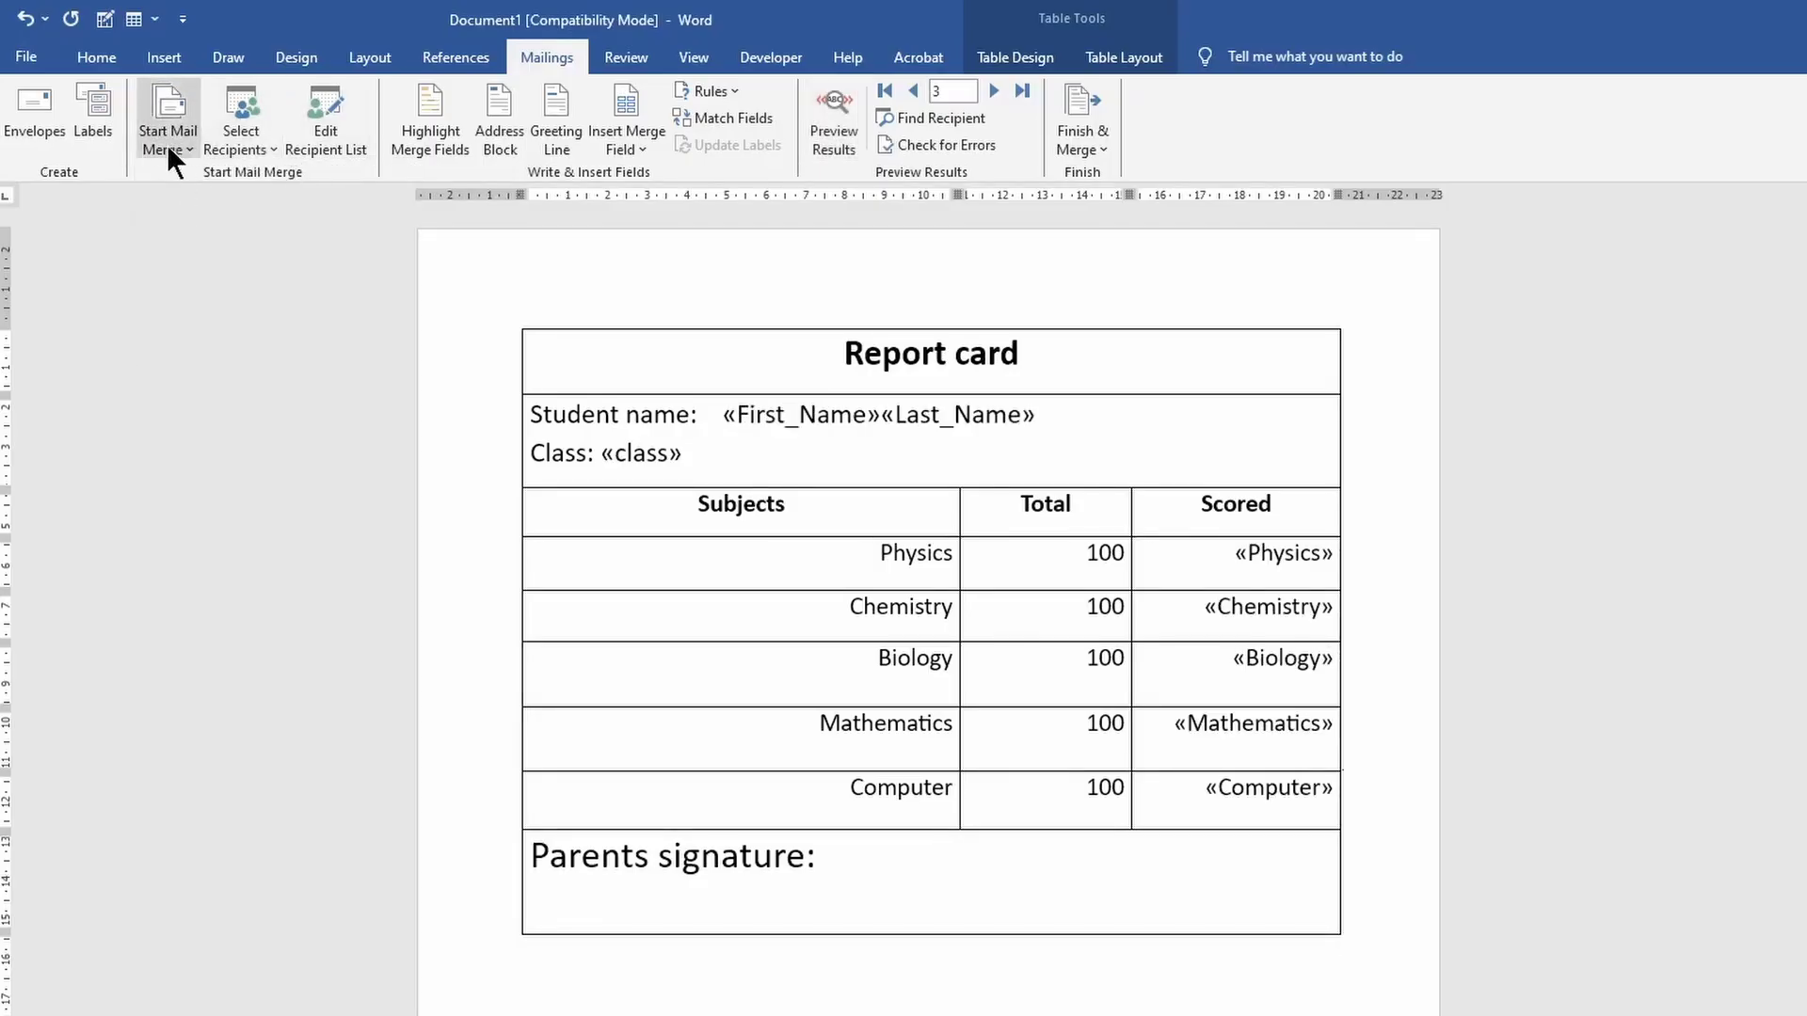
left_click(256, 147)
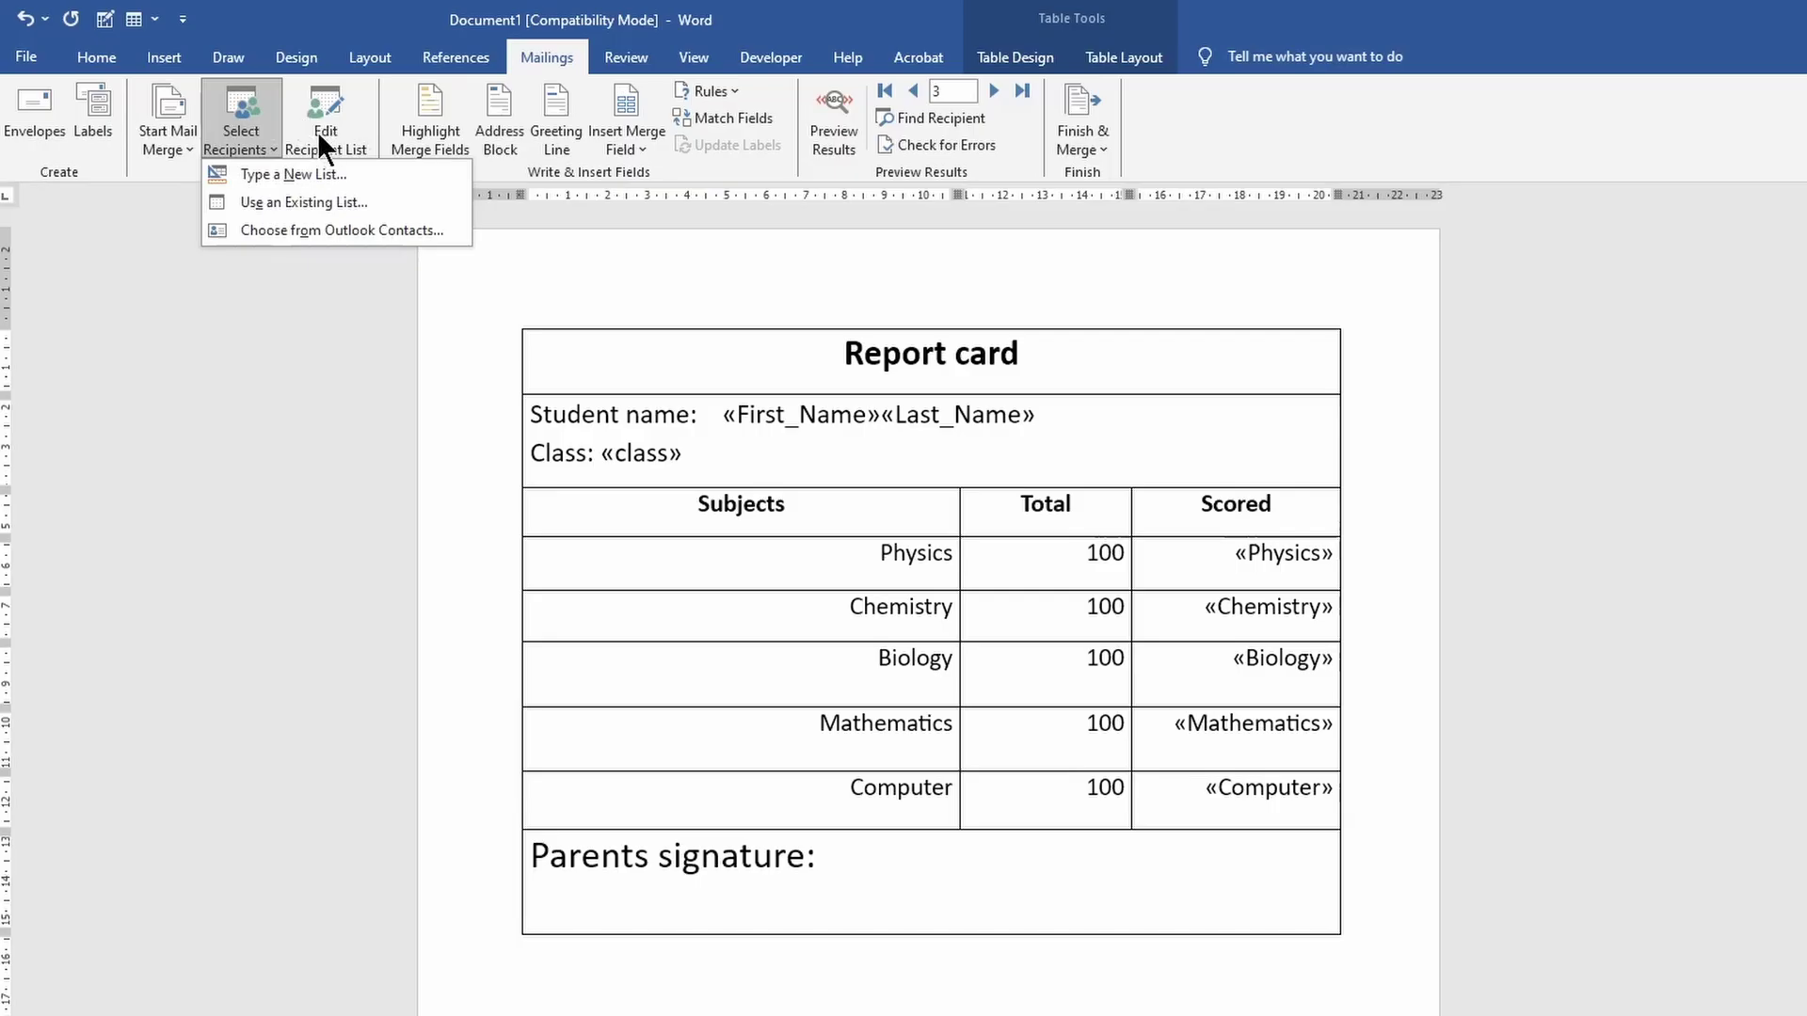
left_click(346, 127)
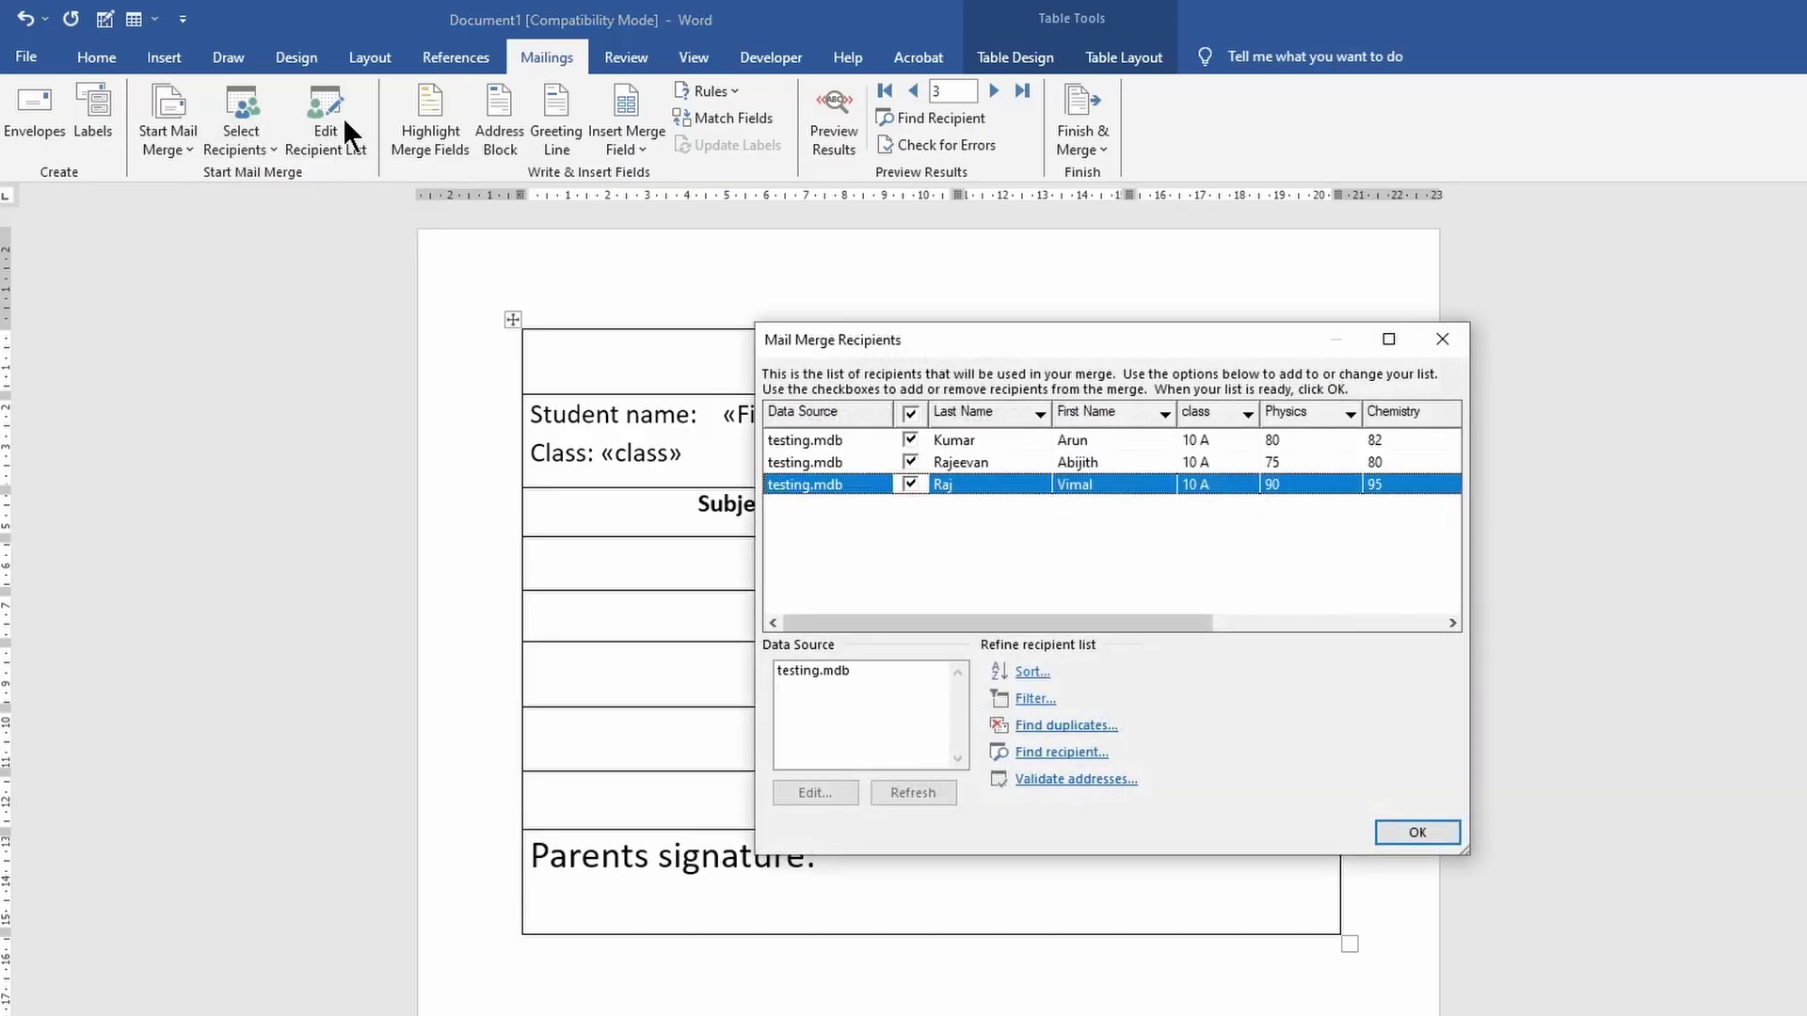
left_click(1443, 340)
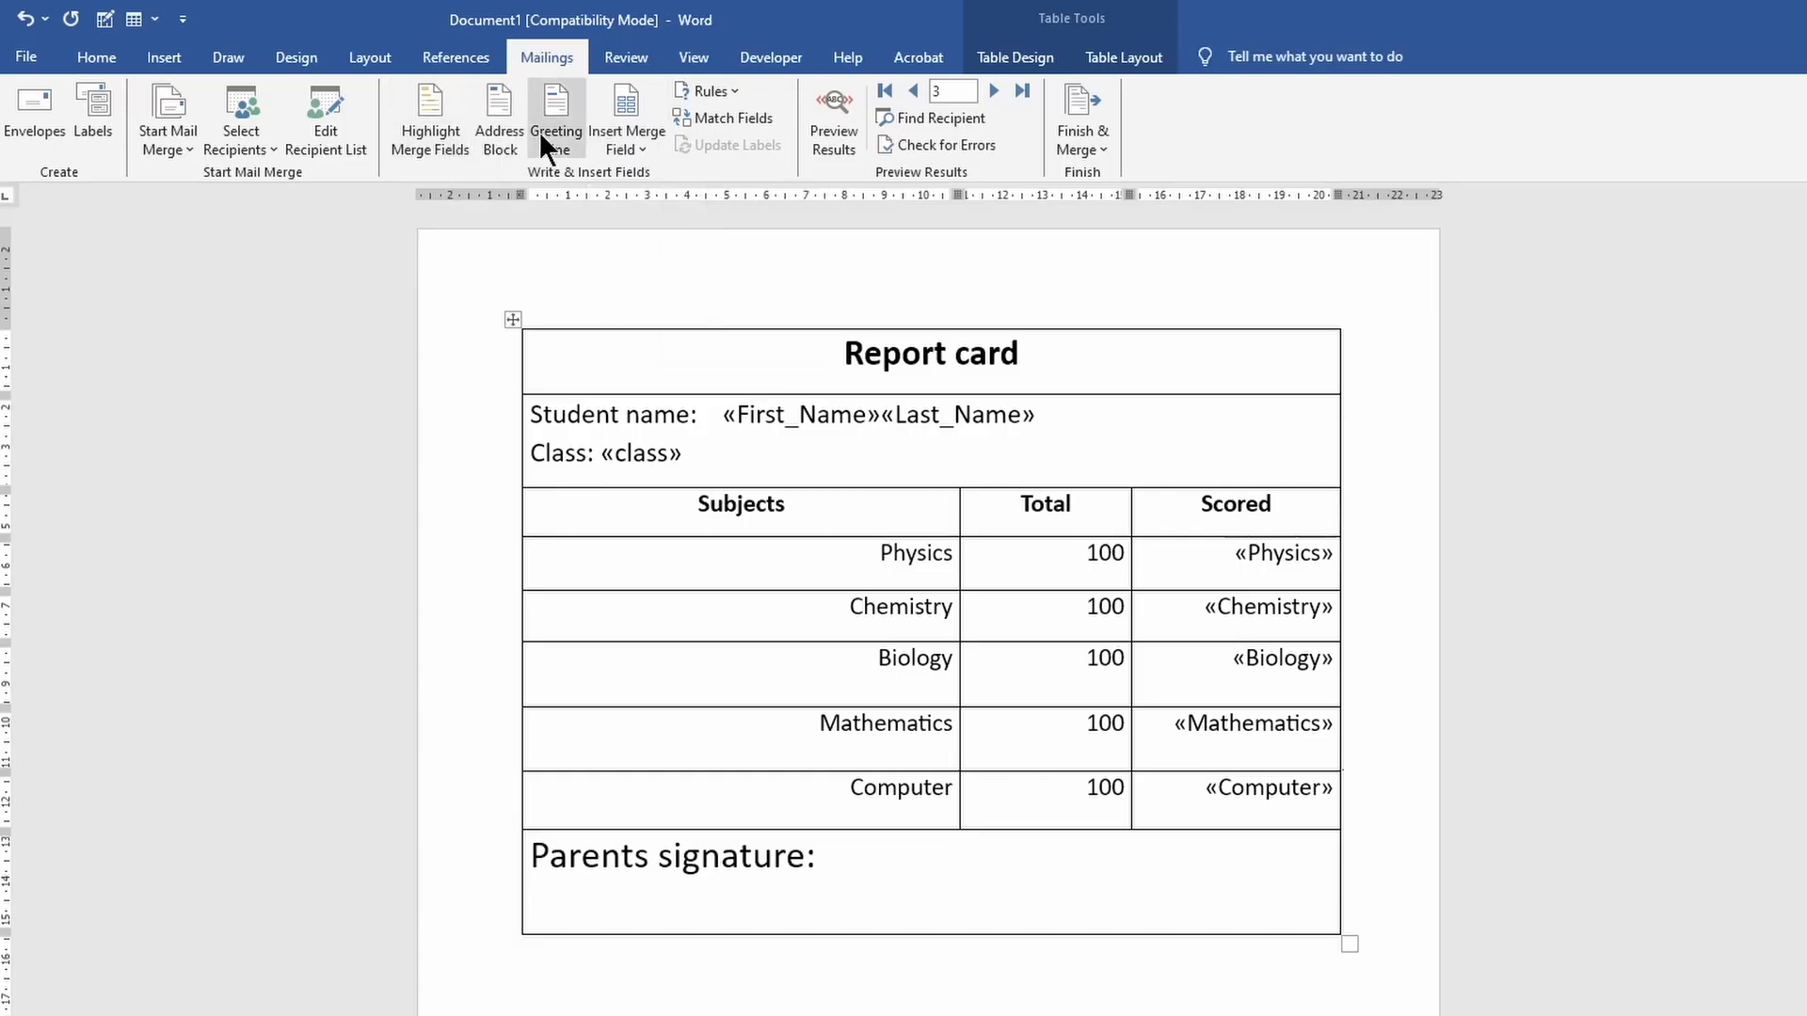
left_click(642, 145)
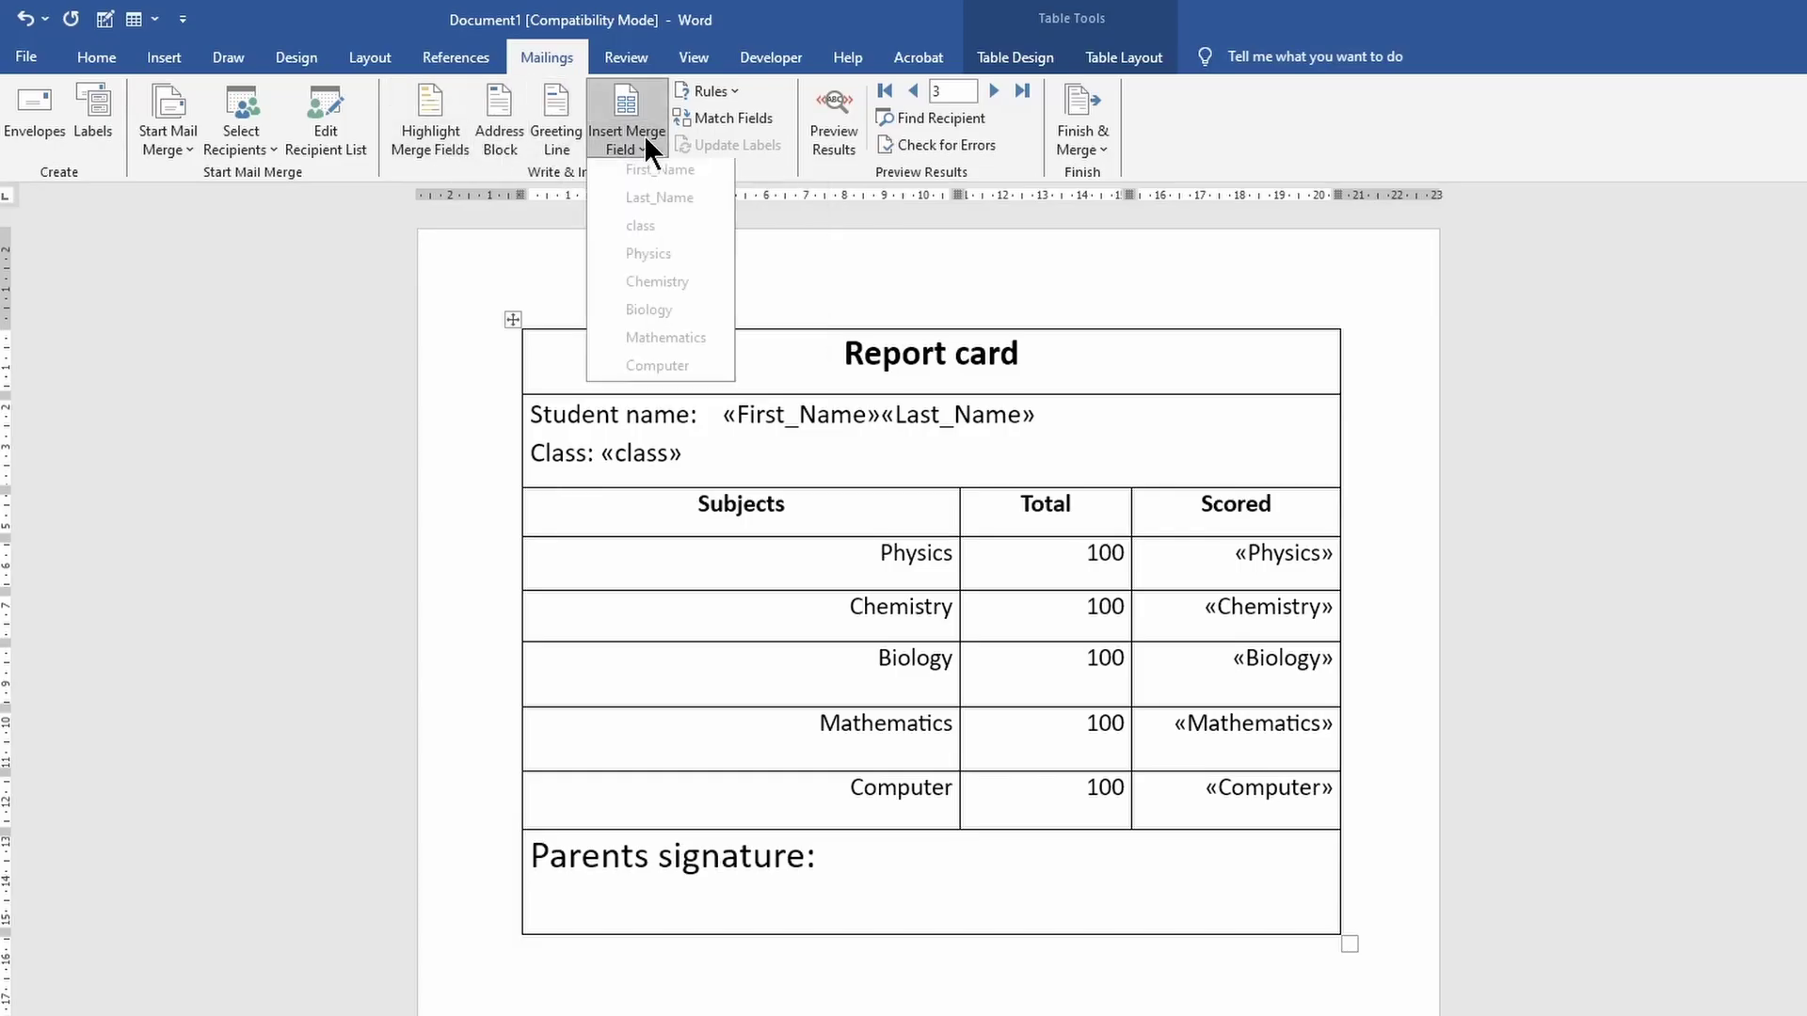